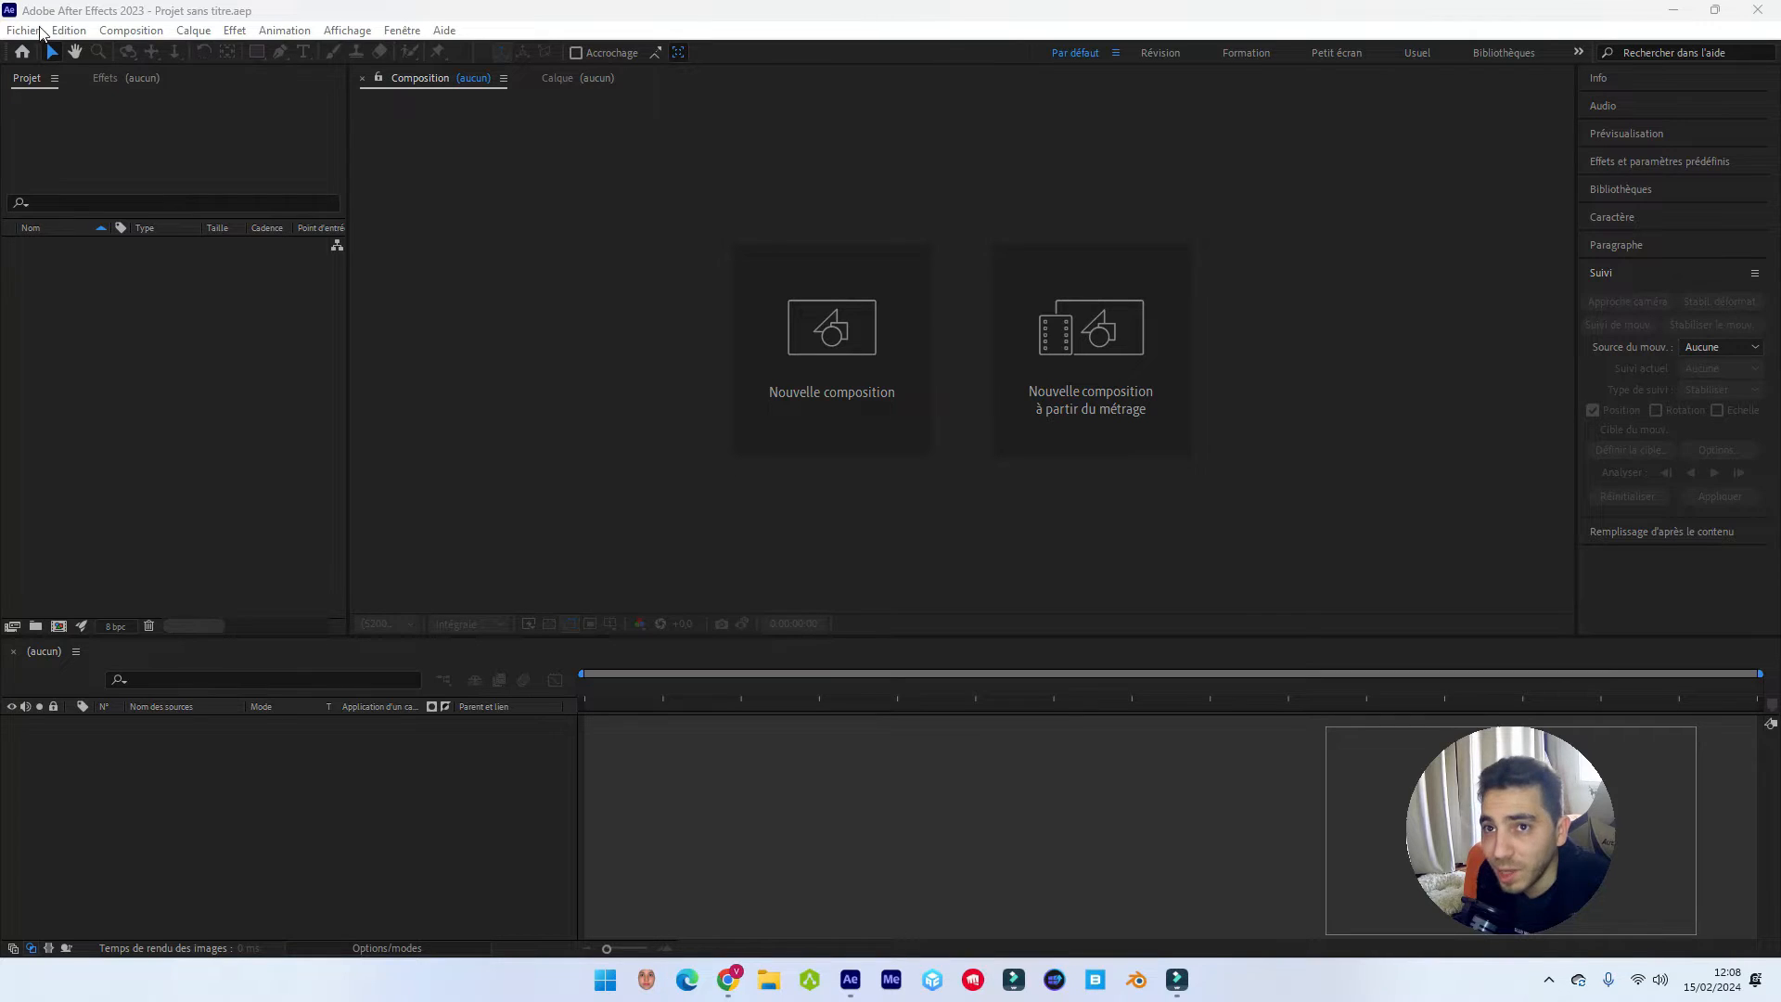
Import the IMG_4207 video from the Vidéo a faire folder and create a composition from it.
mouse_move(352, 271)
click(490, 276)
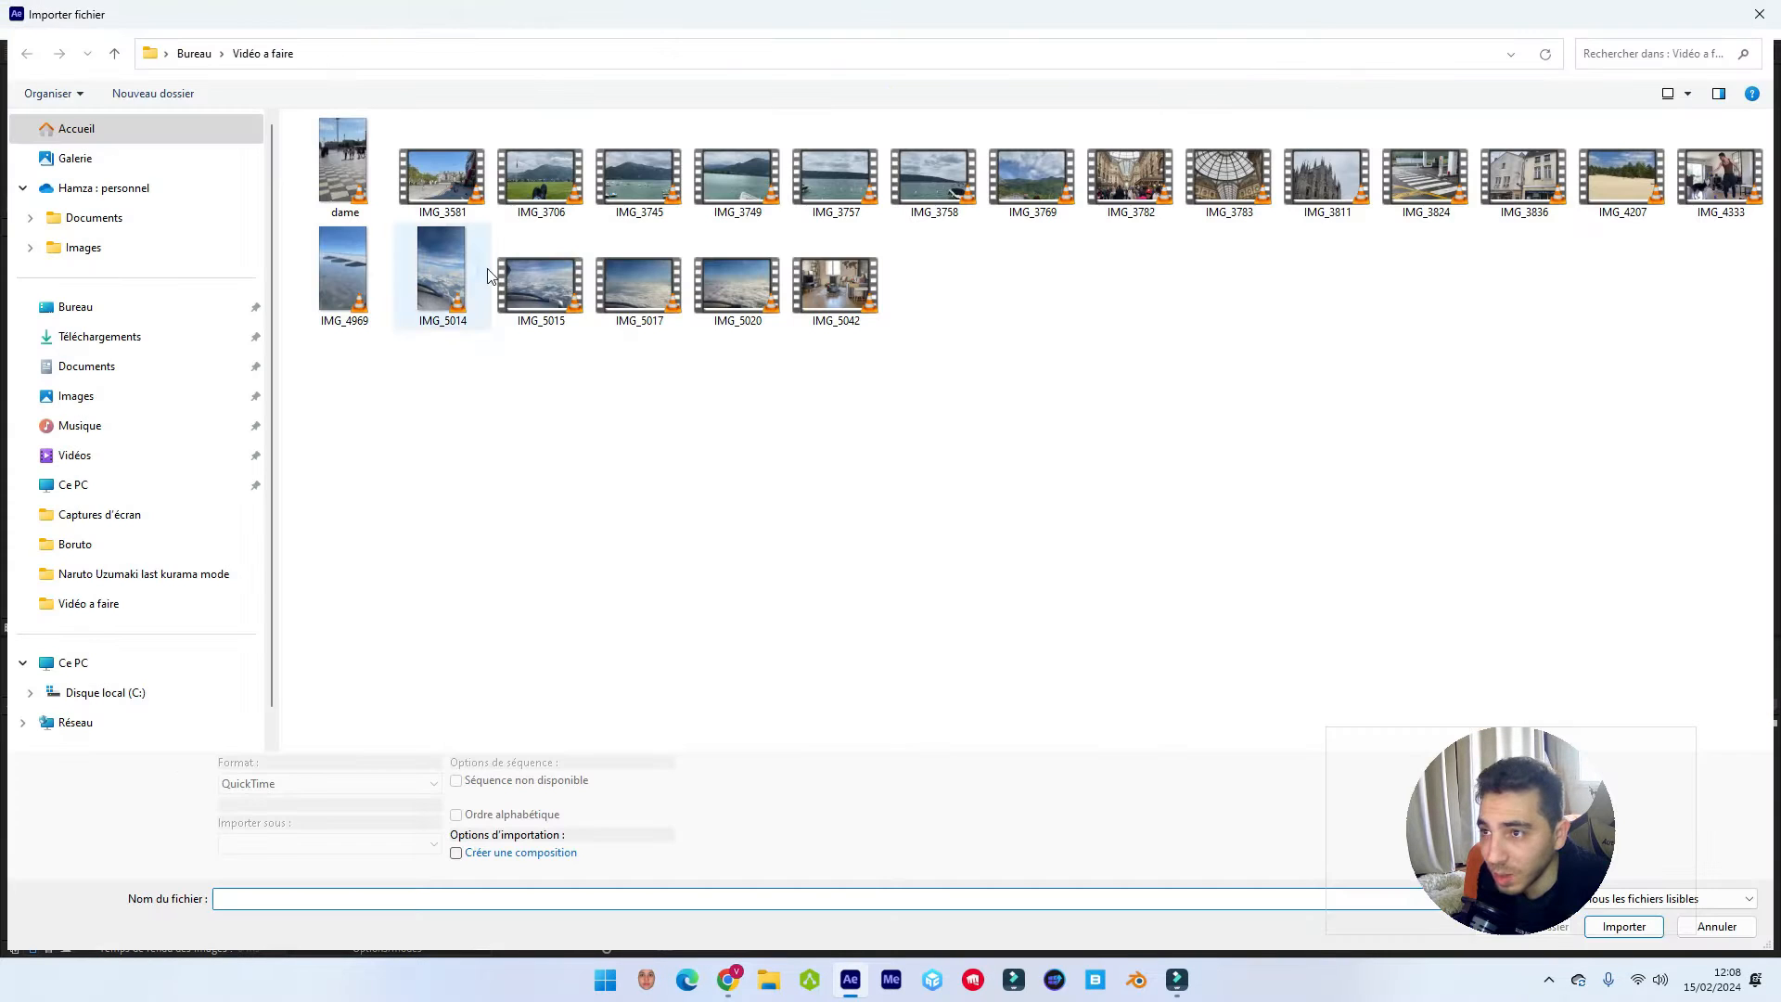
click(1623, 174)
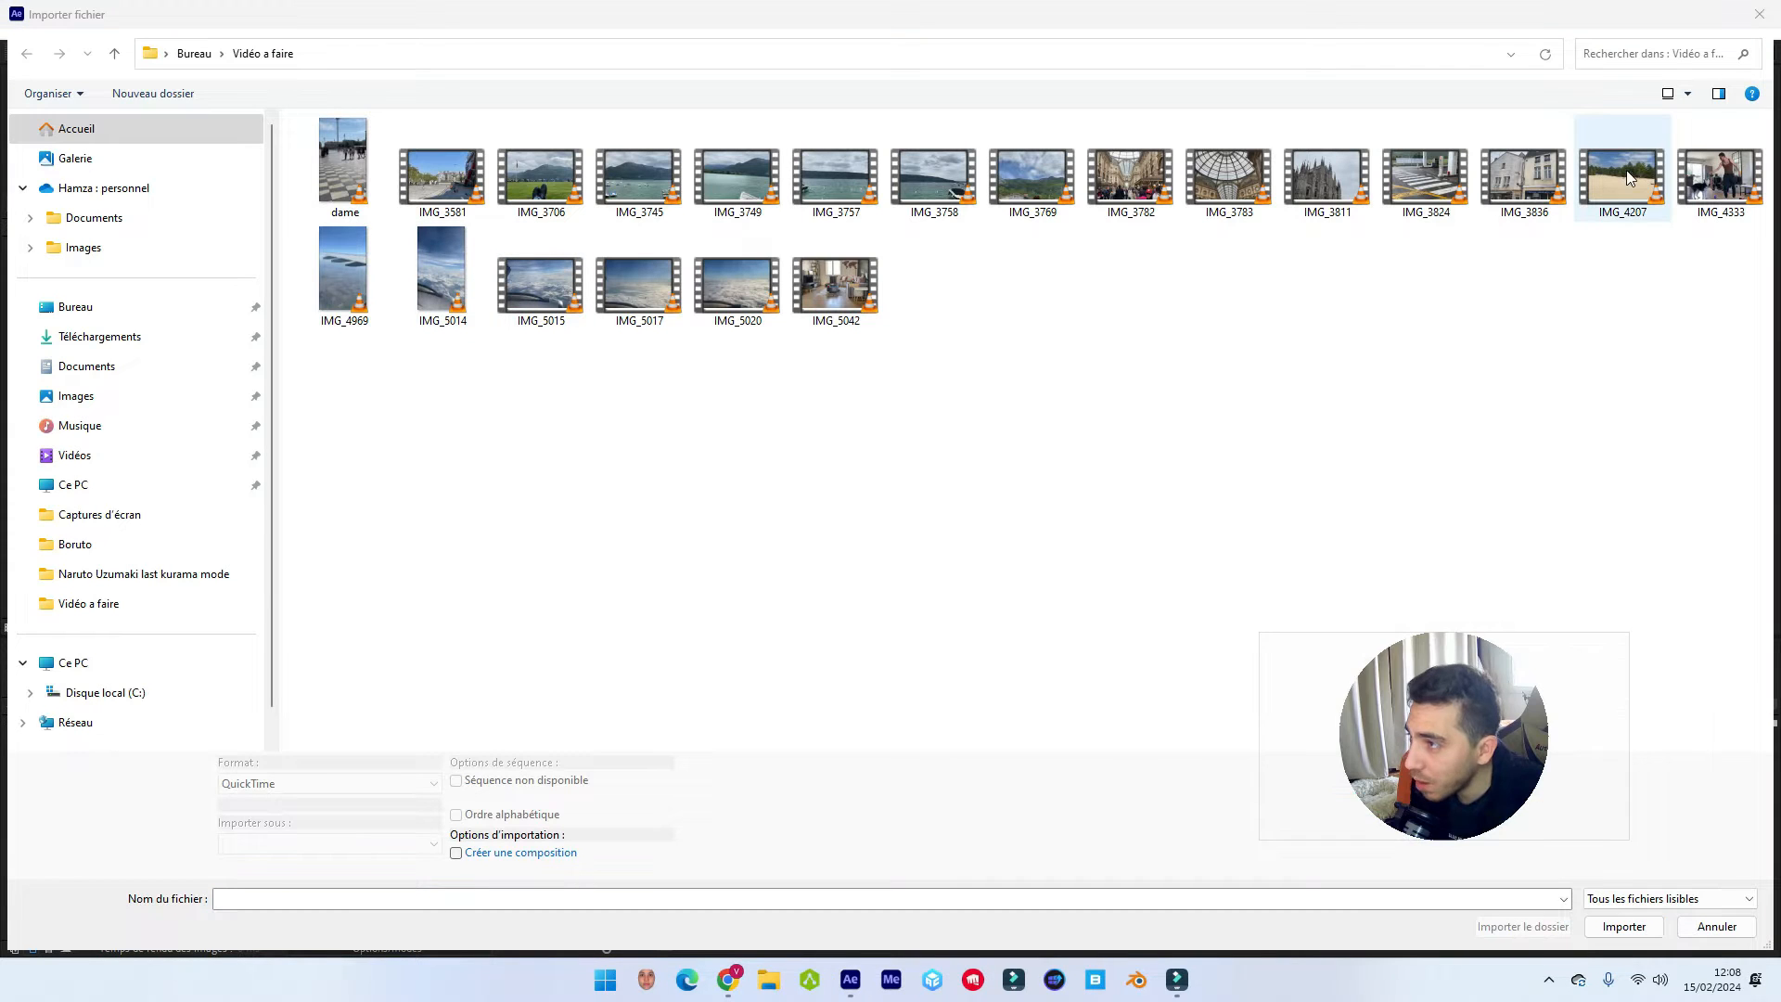
click(1604, 932)
drag(130, 642, 96, 785)
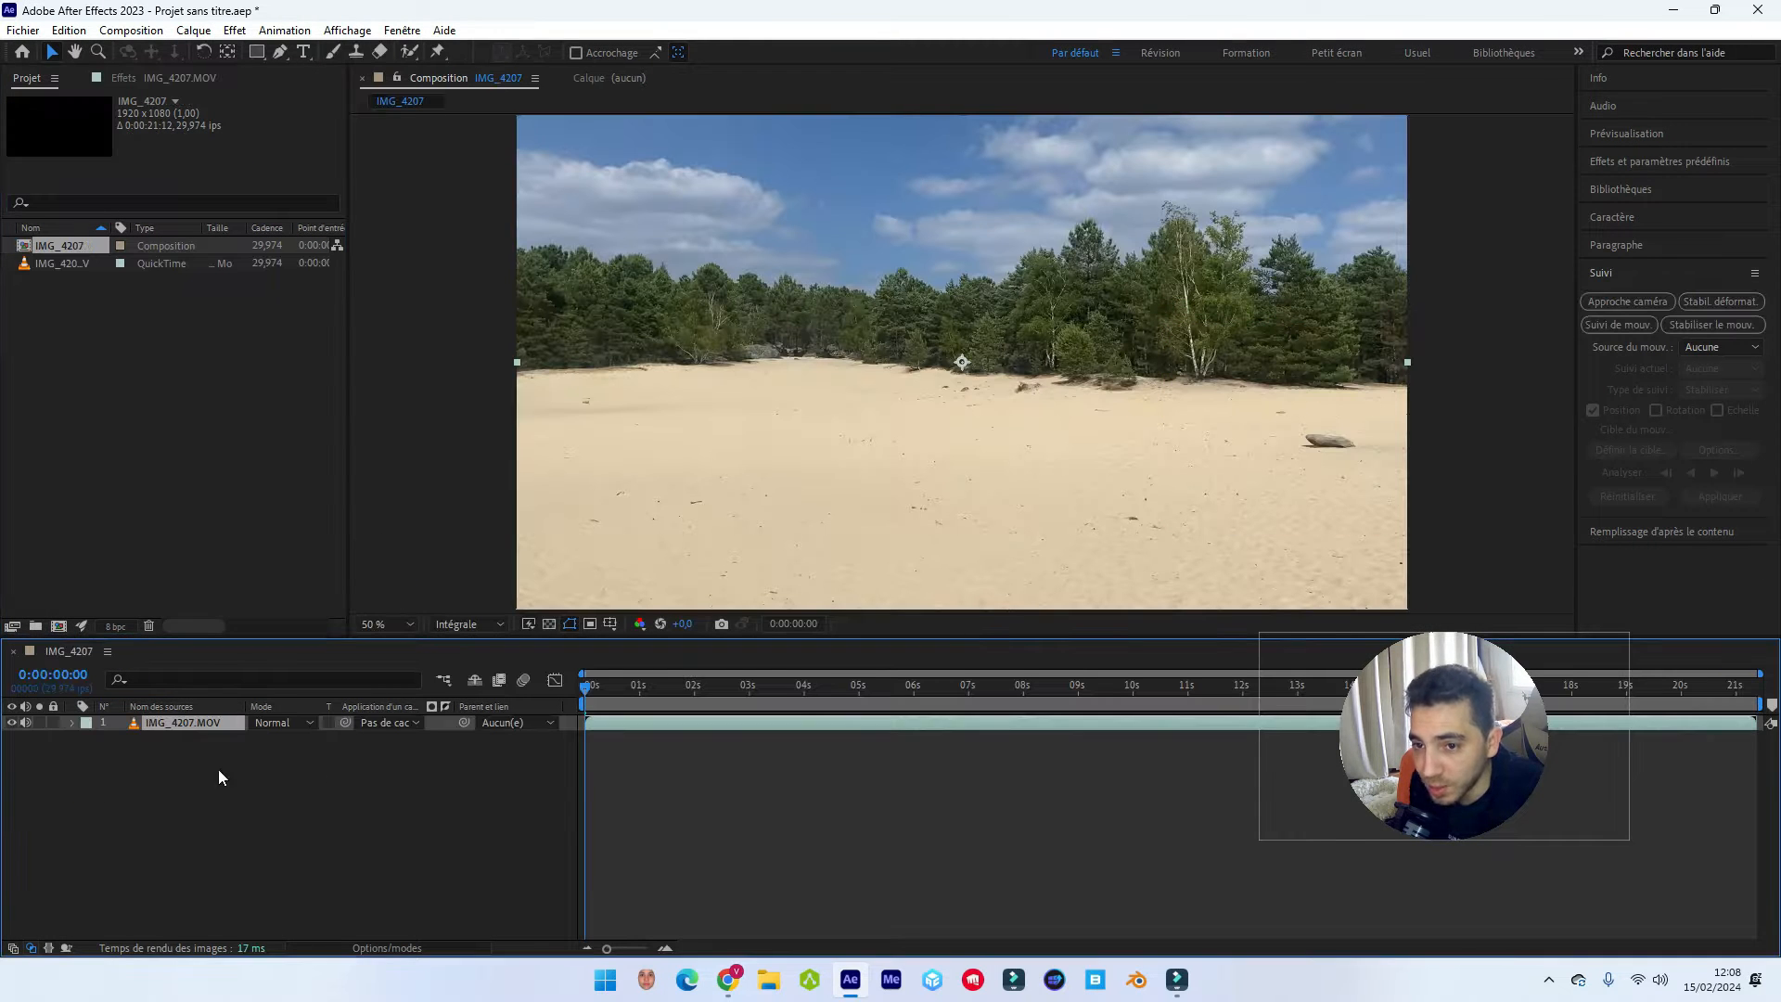
Run the 3D camera tracker on the IMG_4207 clip with detailed analysis (Analyse détaillée) enabled.
click(1629, 300)
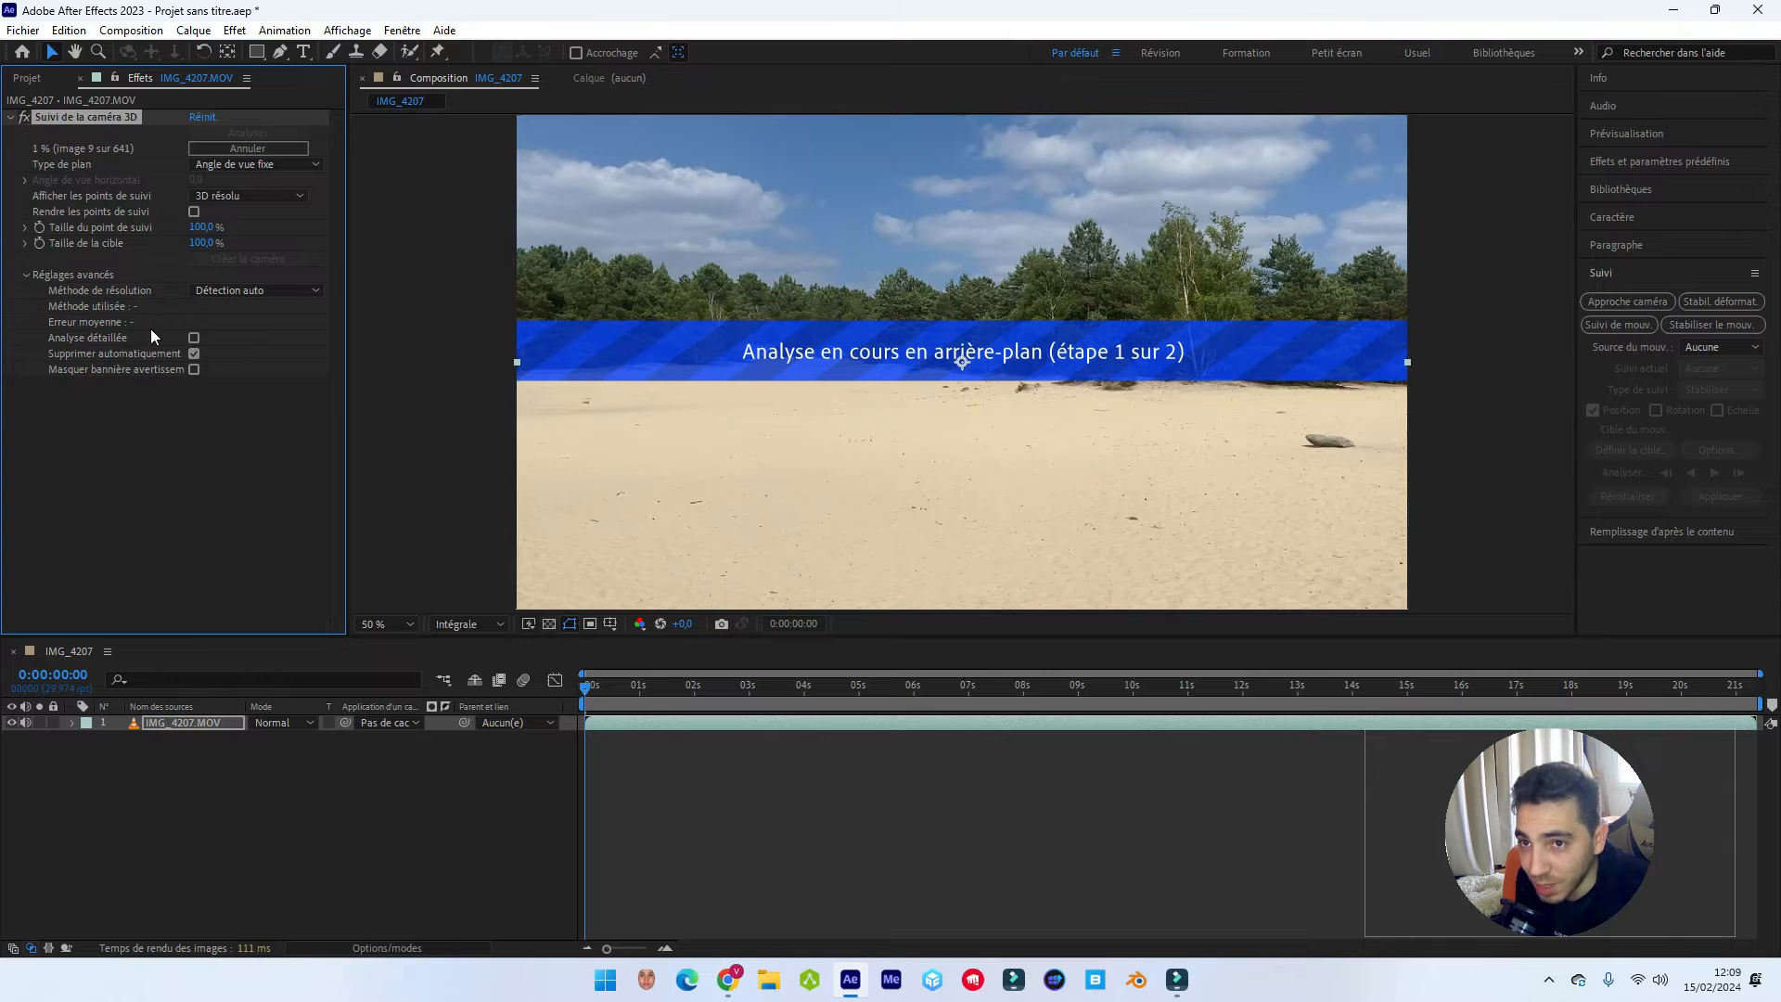
click(193, 338)
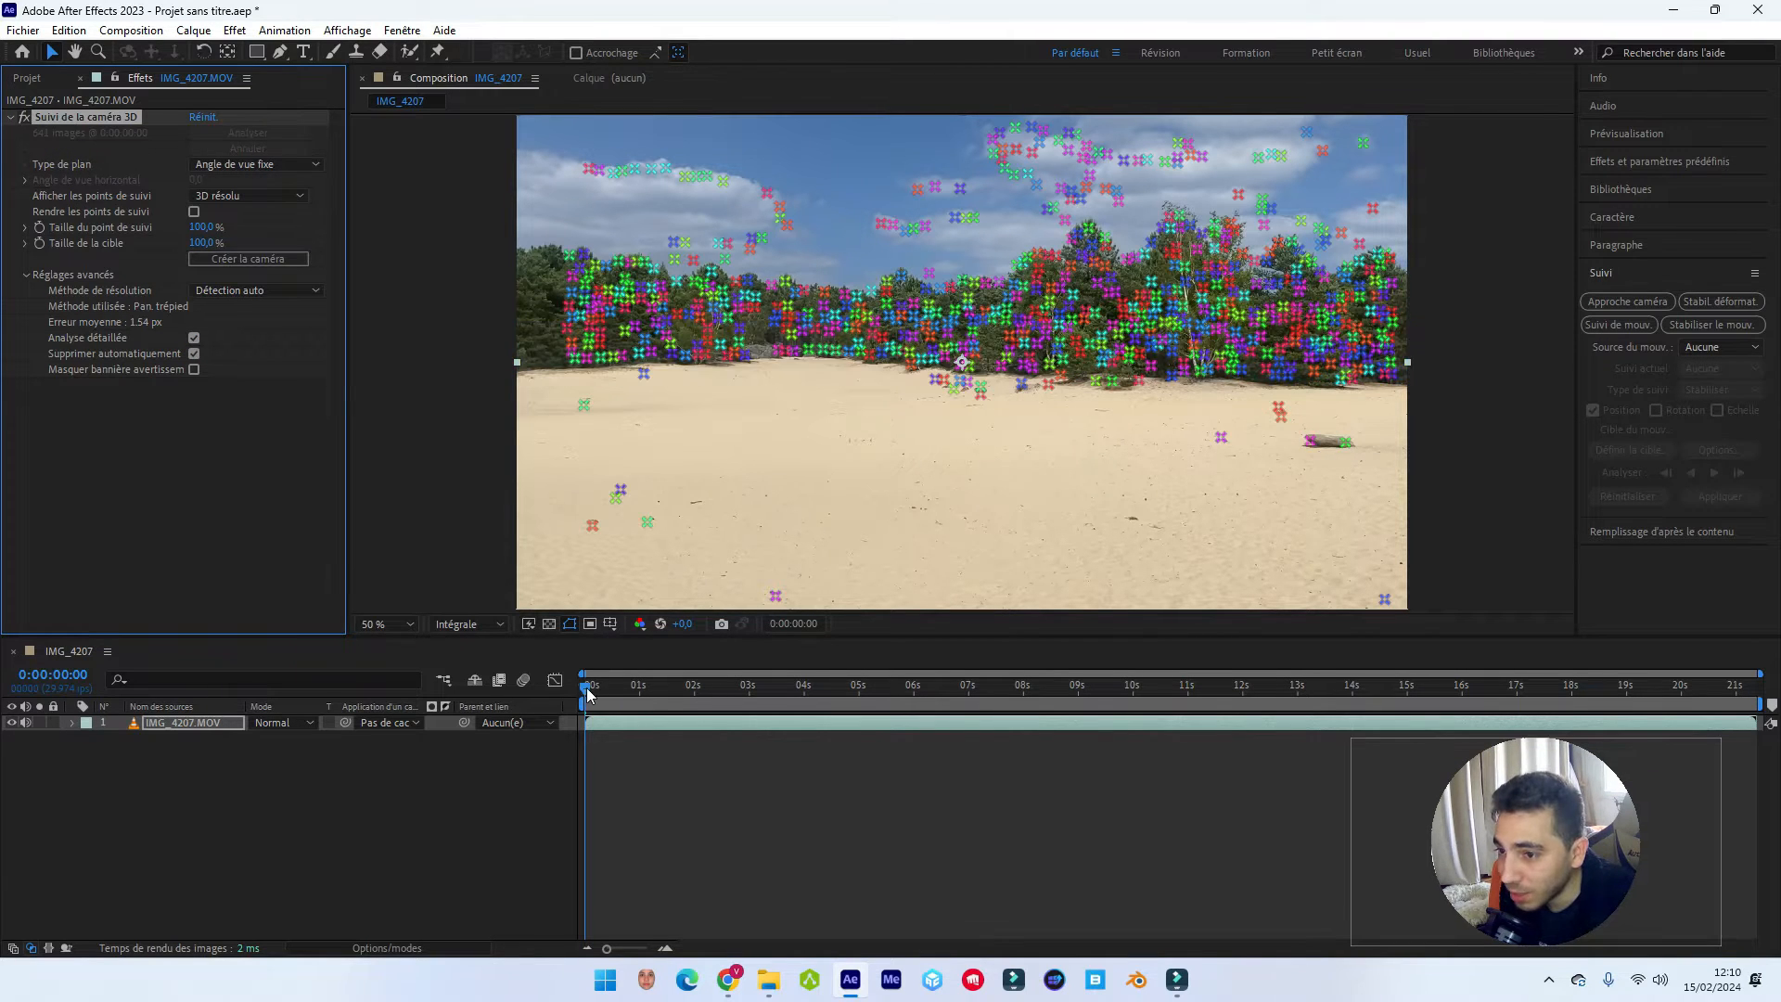
Enable rendering of the track points, preview the tracked clip and place the playhead at 0:00:11:12.
drag(586, 689, 1145, 717)
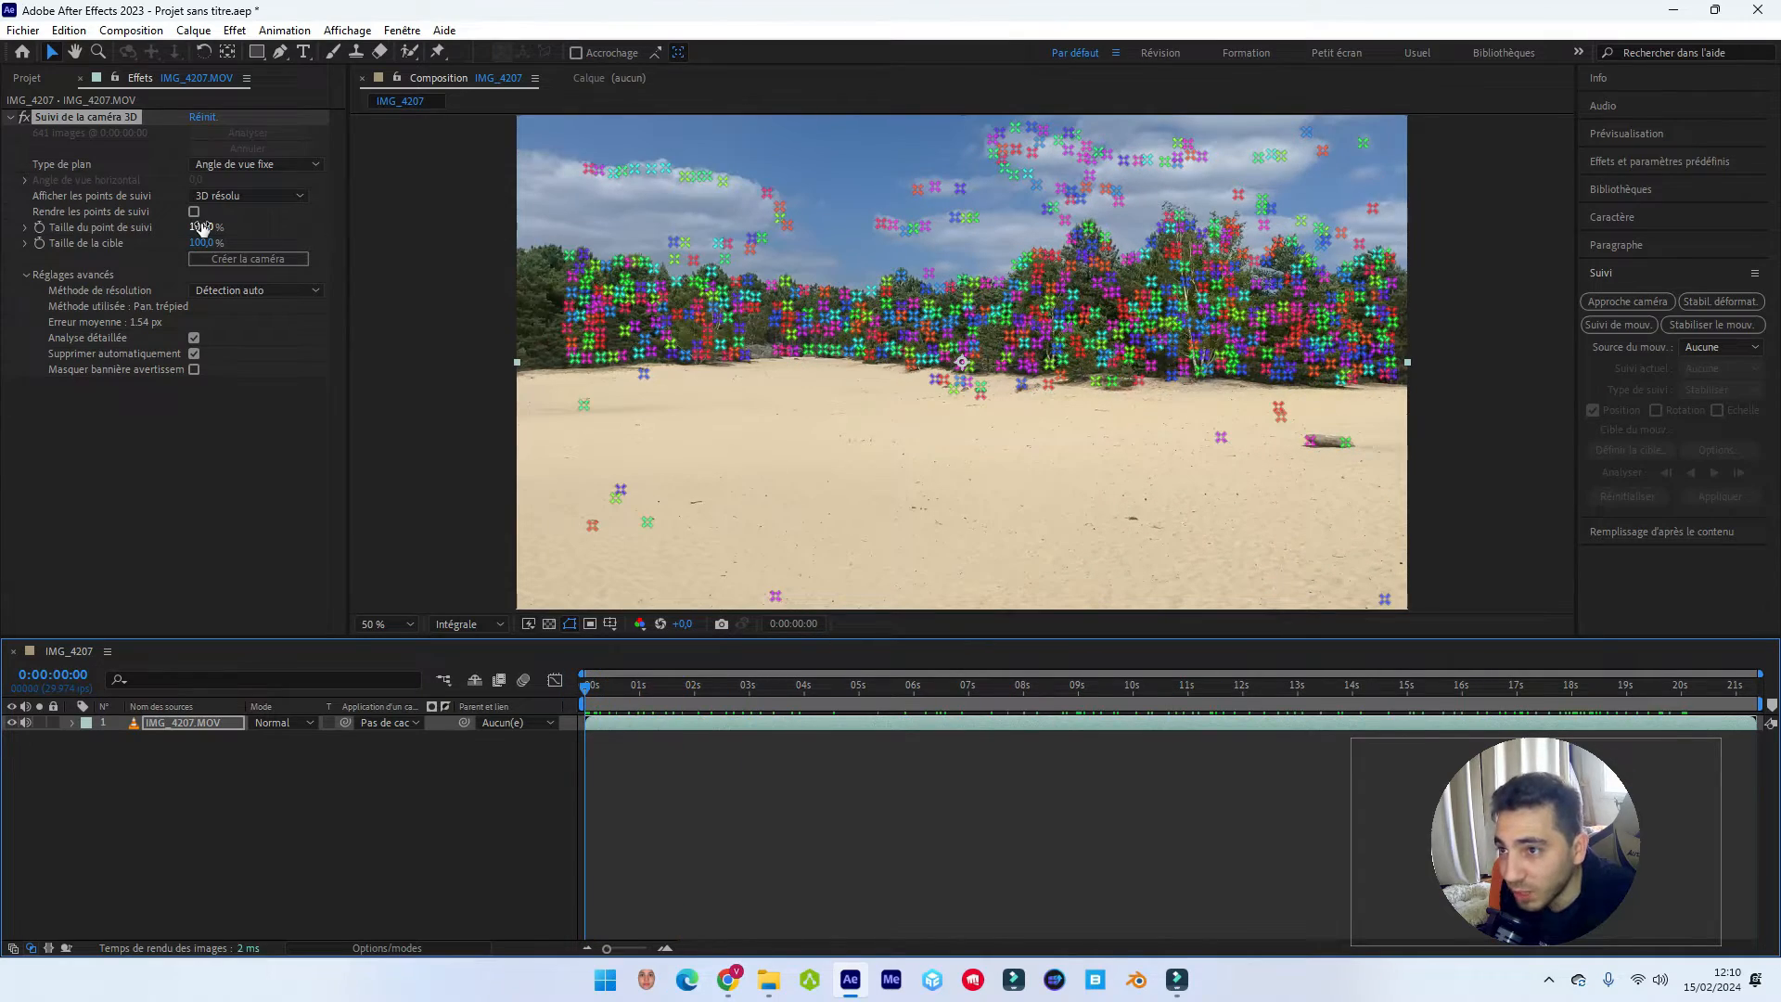
drag(202, 228, 242, 241)
click(585, 692)
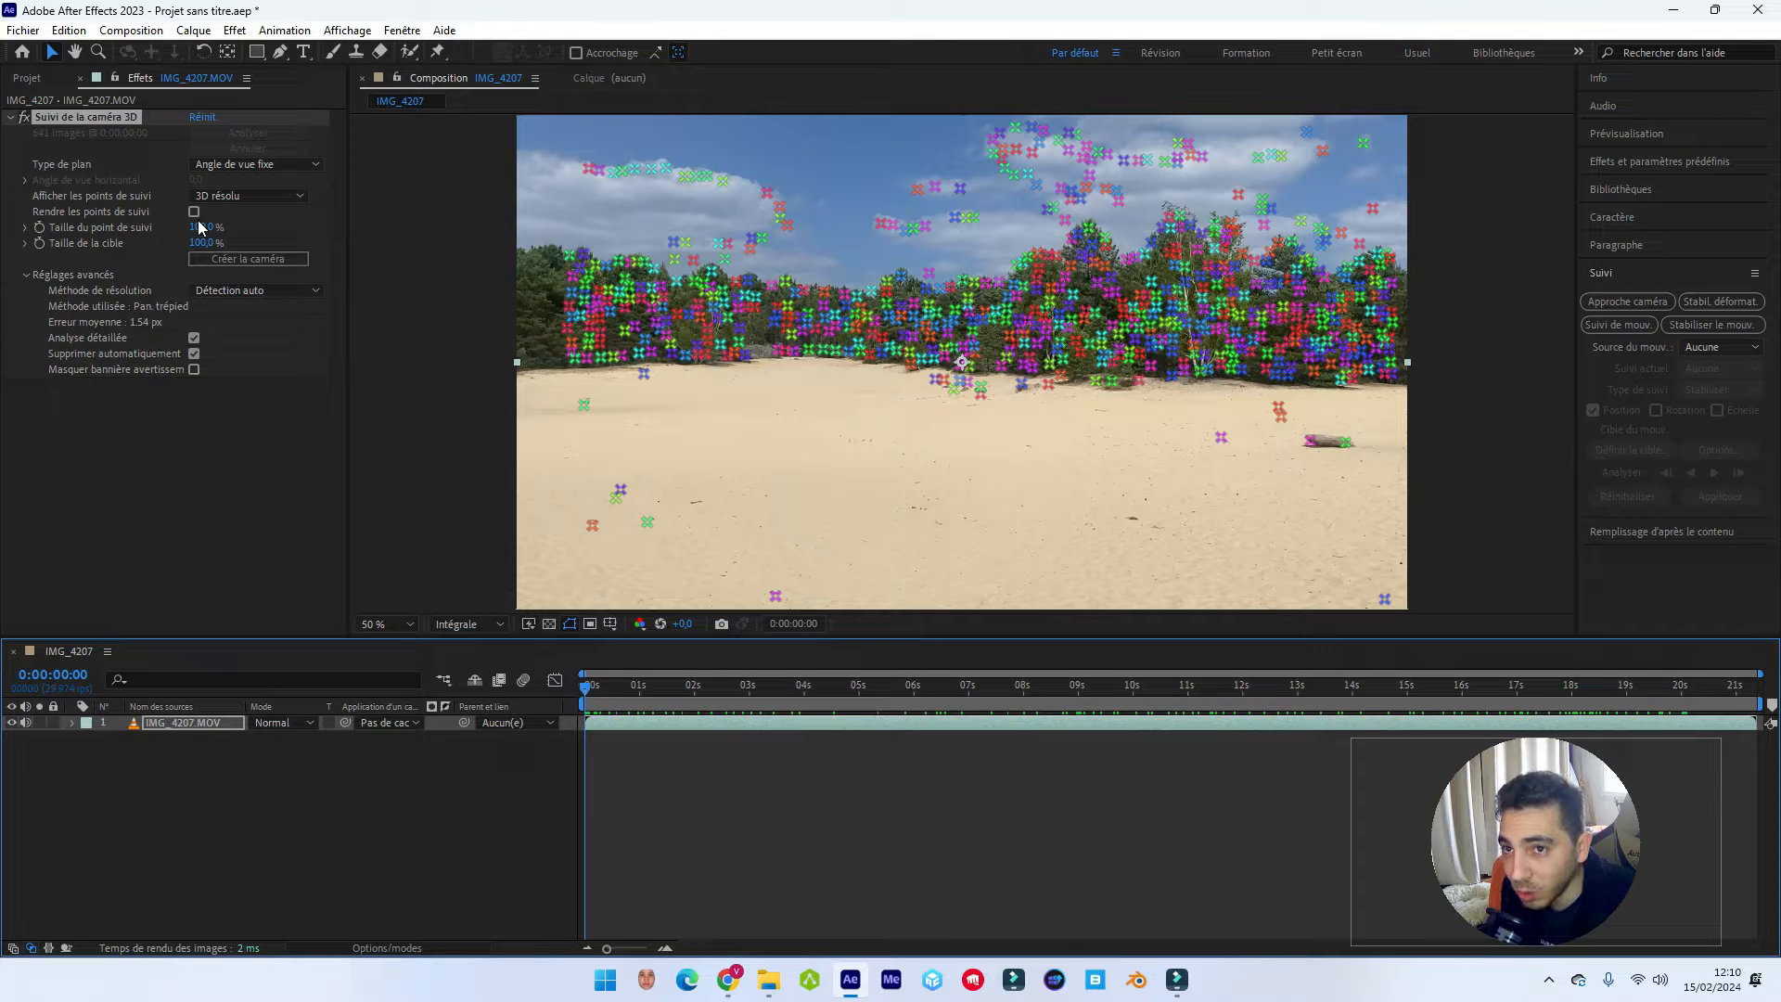
click(194, 212)
key(space)
drag(1296, 689, 1211, 703)
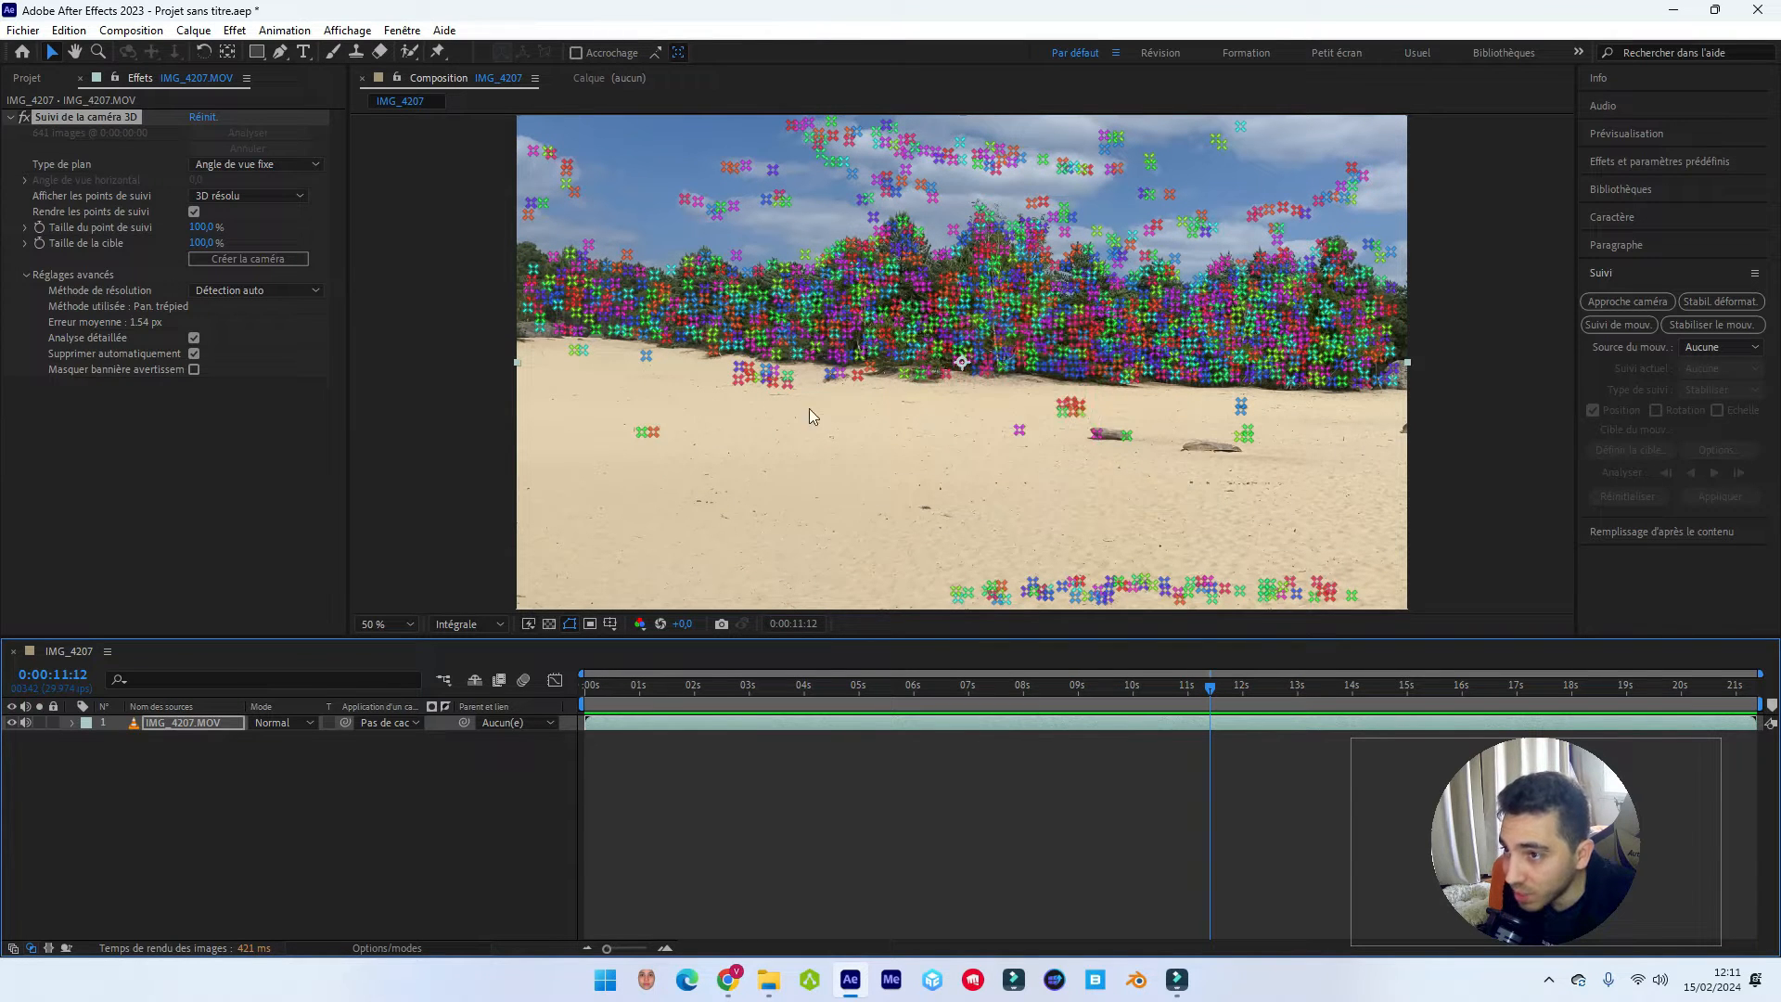
Create a solid and a camera from the track points on the sand beside the log, and return to the start of the clip.
mouse_move(997, 413)
mouse_down()
mouse_move(1011, 475)
mouse_move(1108, 450)
mouse_move(1120, 408)
mouse_up()
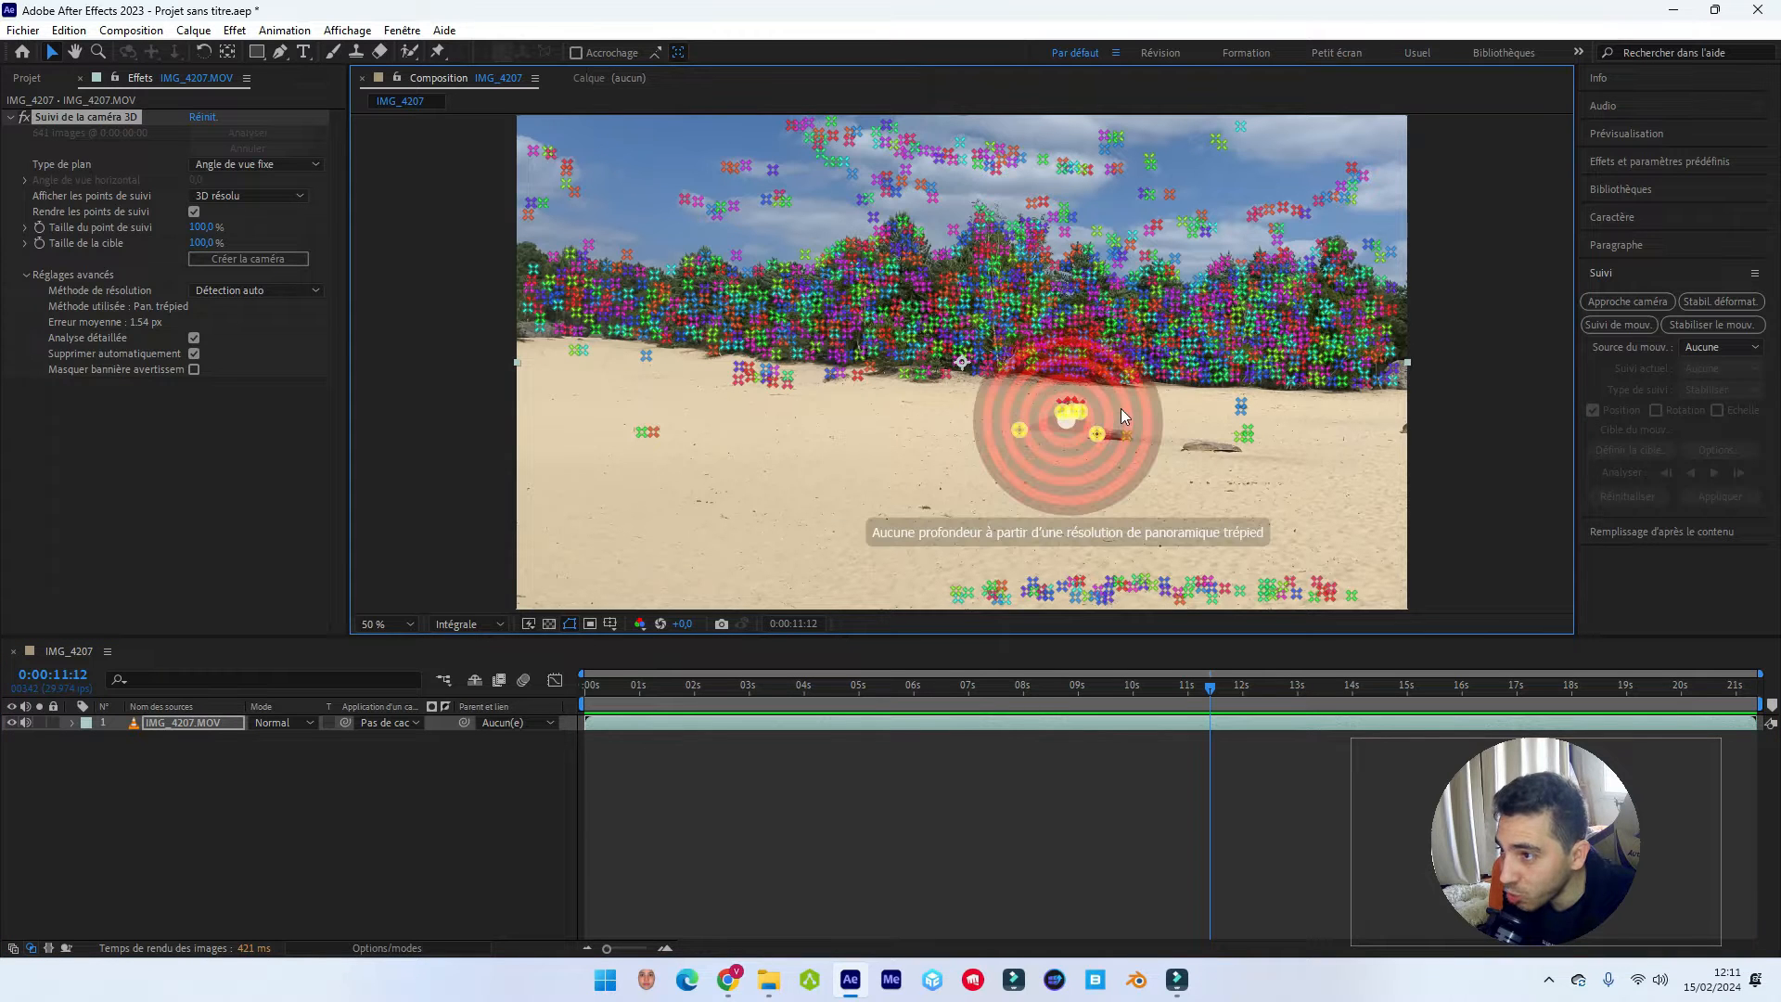
right_click(1064, 425)
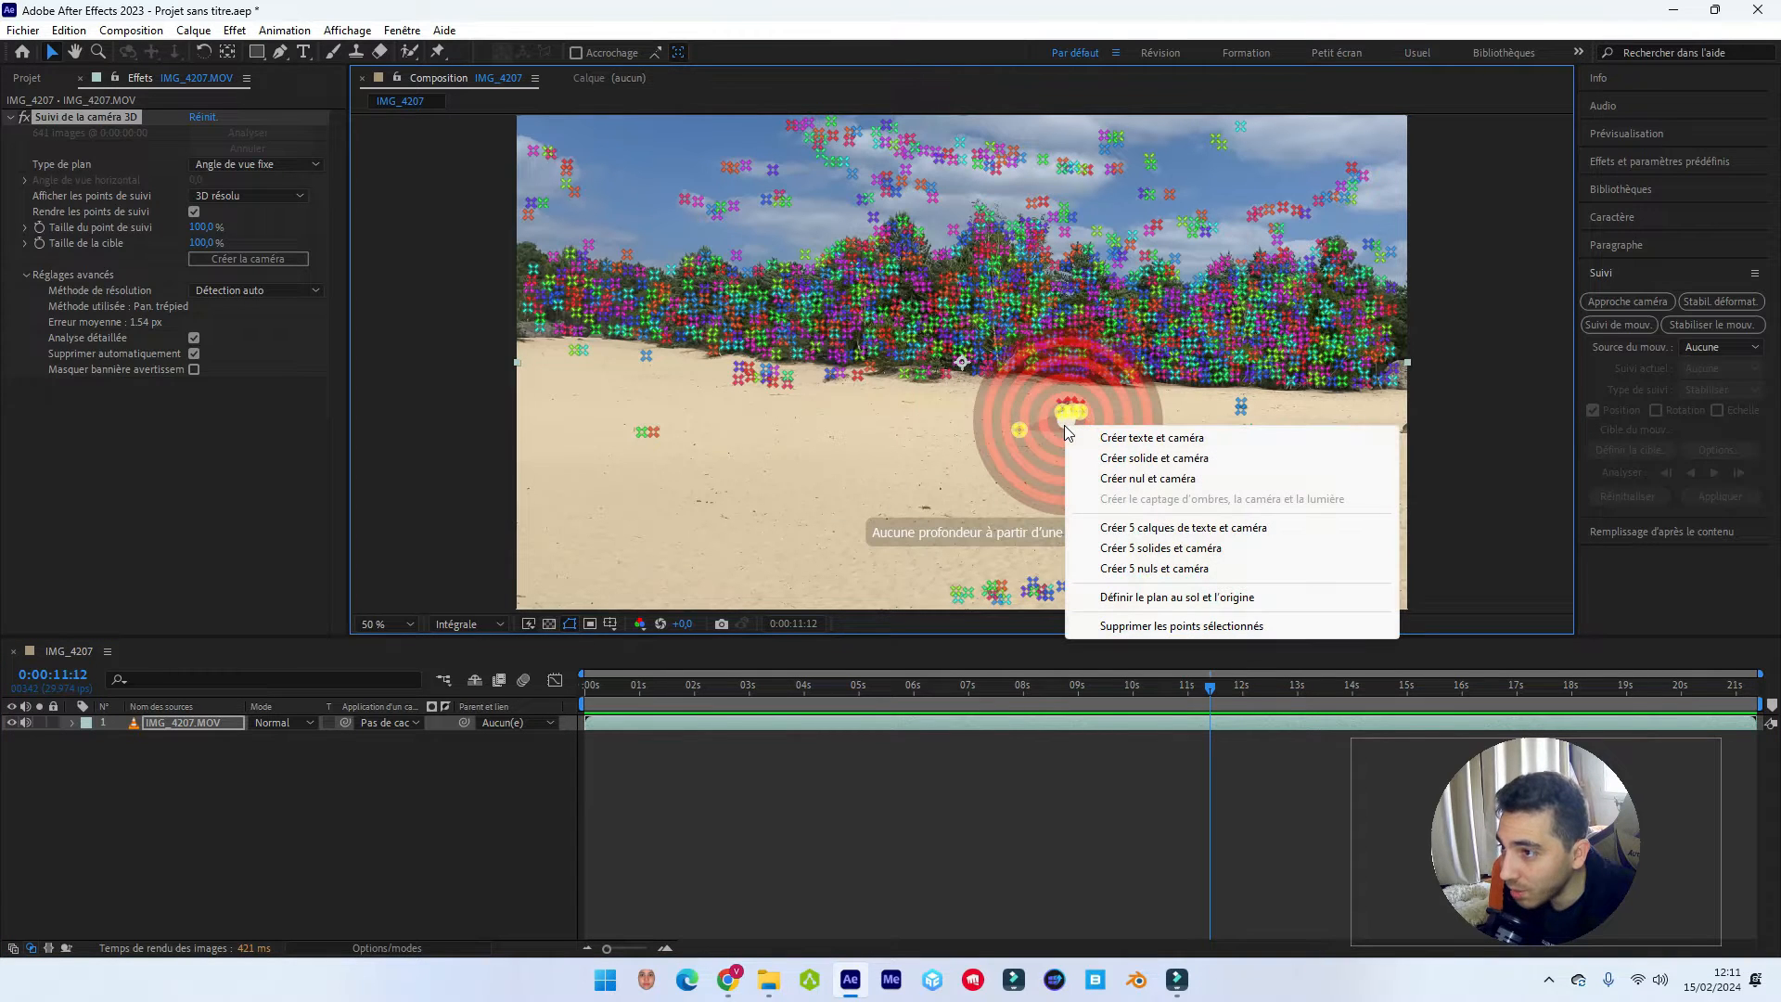
click(1132, 458)
drag(1210, 688, 210, 269)
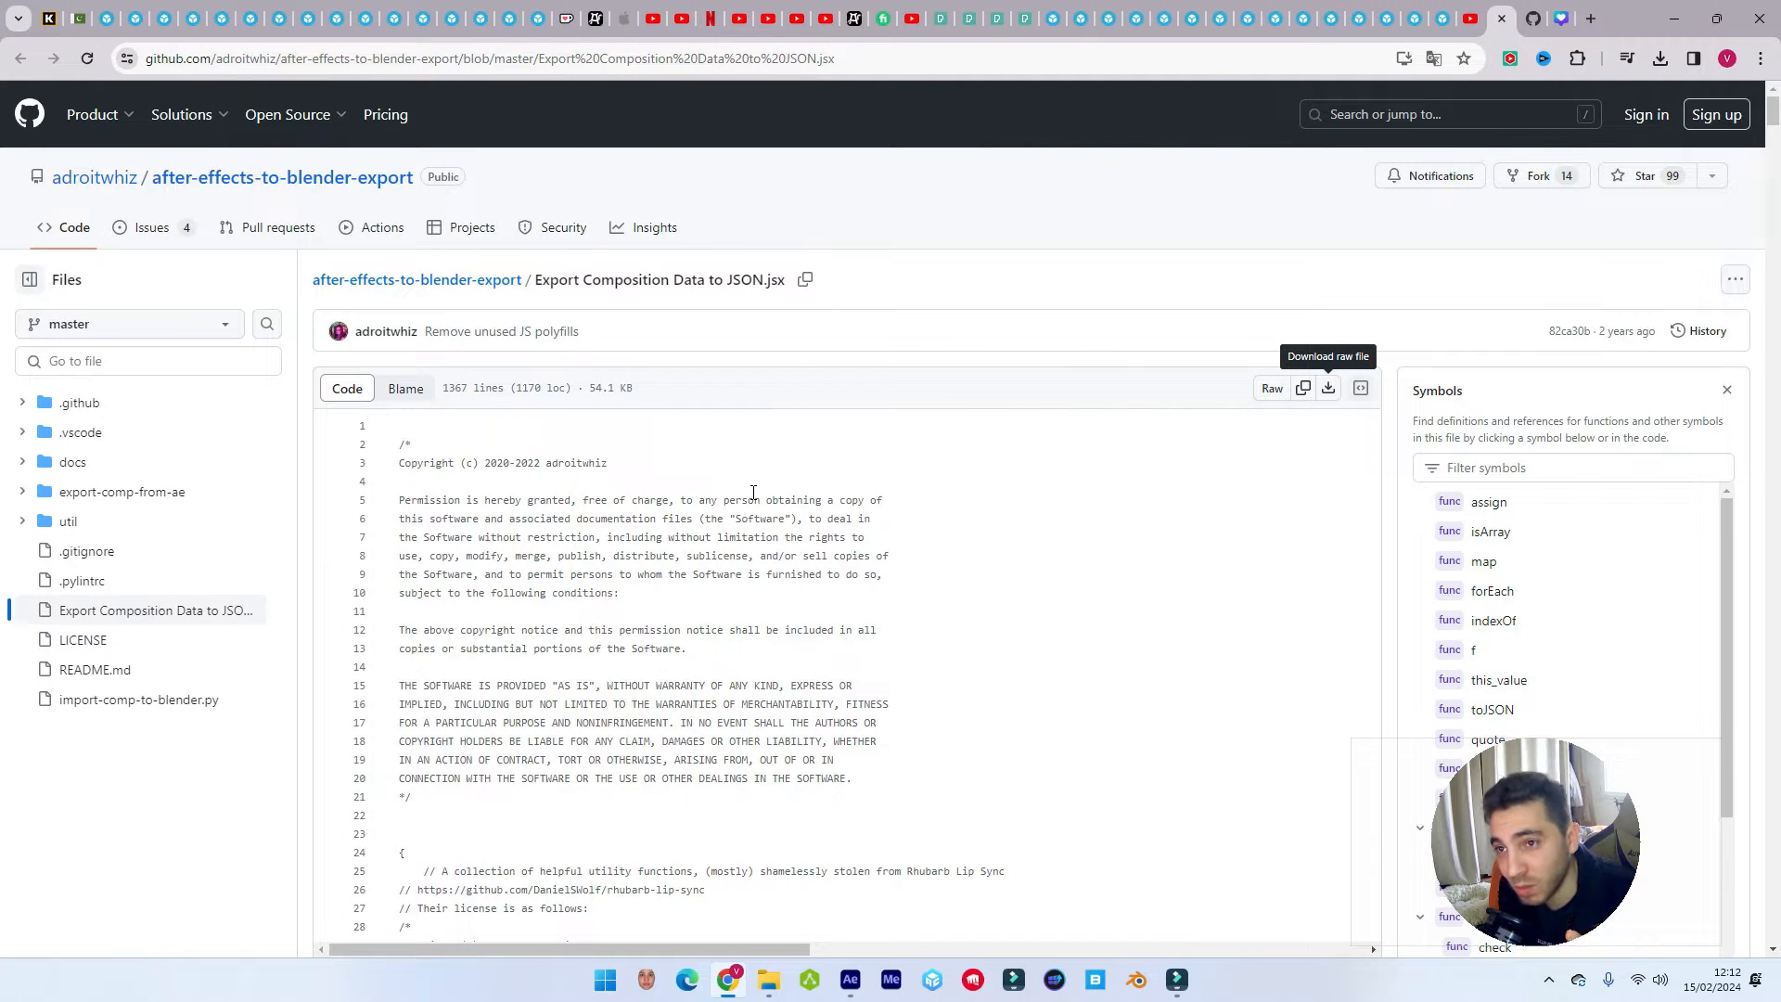
Download the raw Export Composition Data to JSON.jsx script from its GitHub page in the browser and return to After Effects.
click(1330, 390)
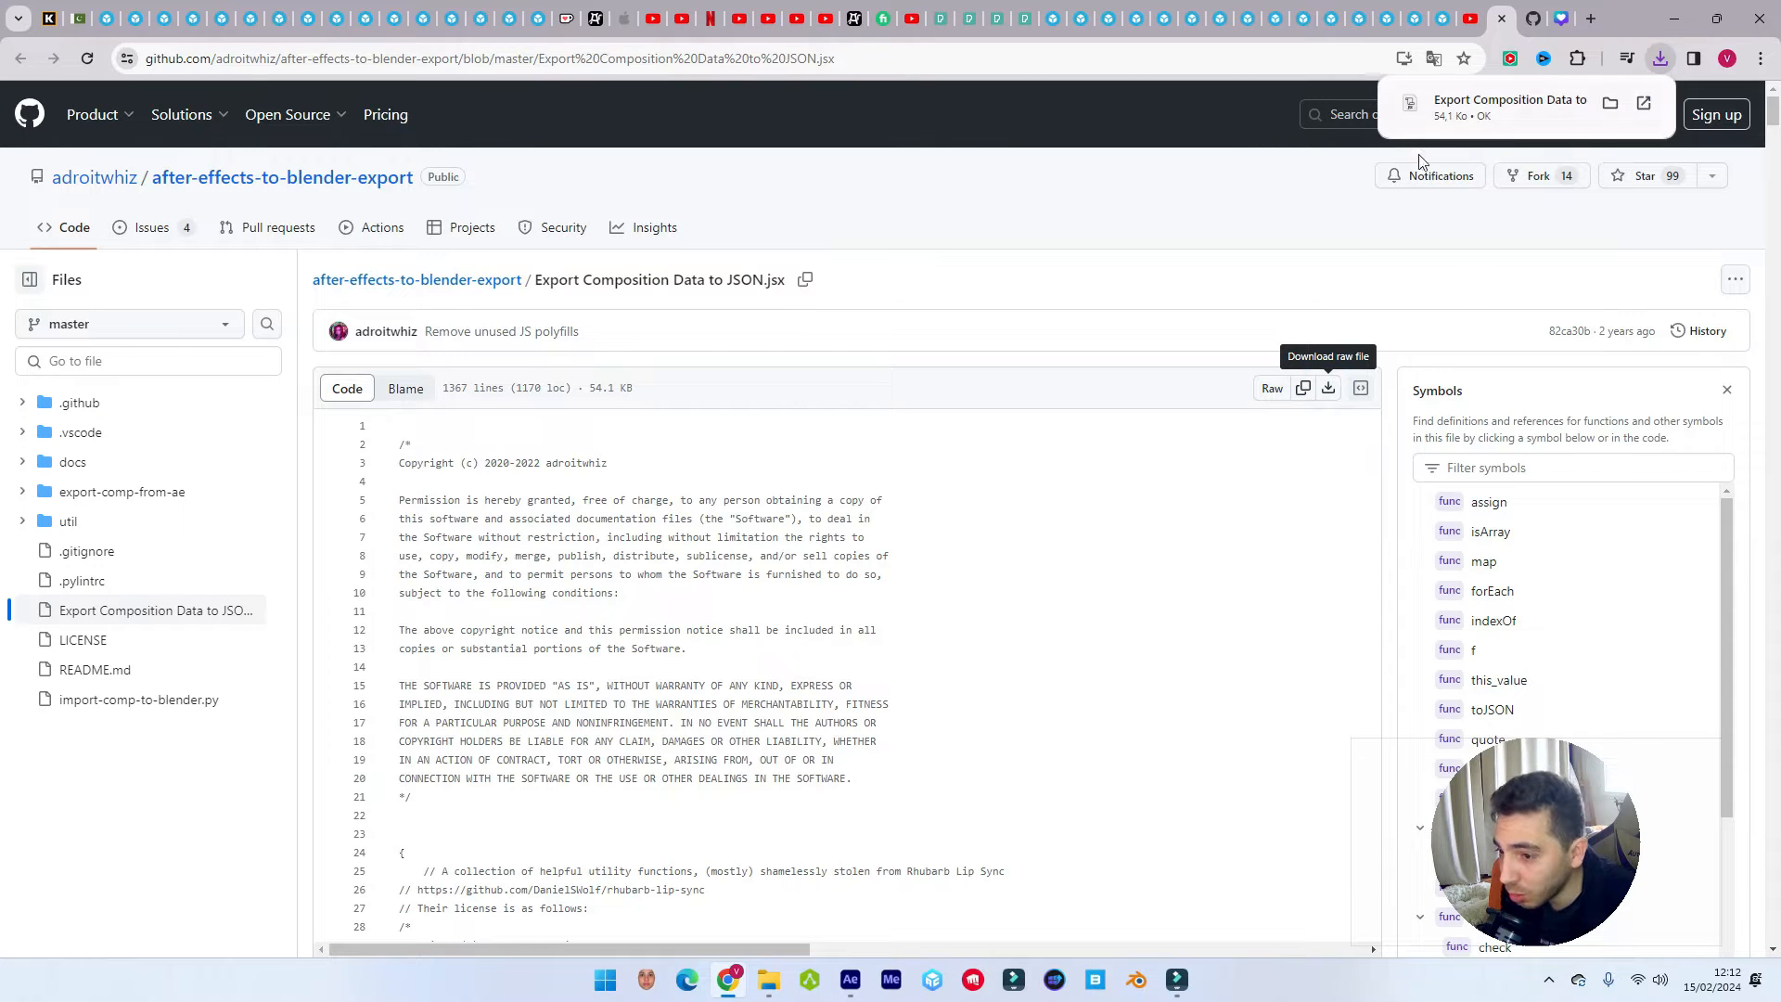
click(850, 980)
click(22, 31)
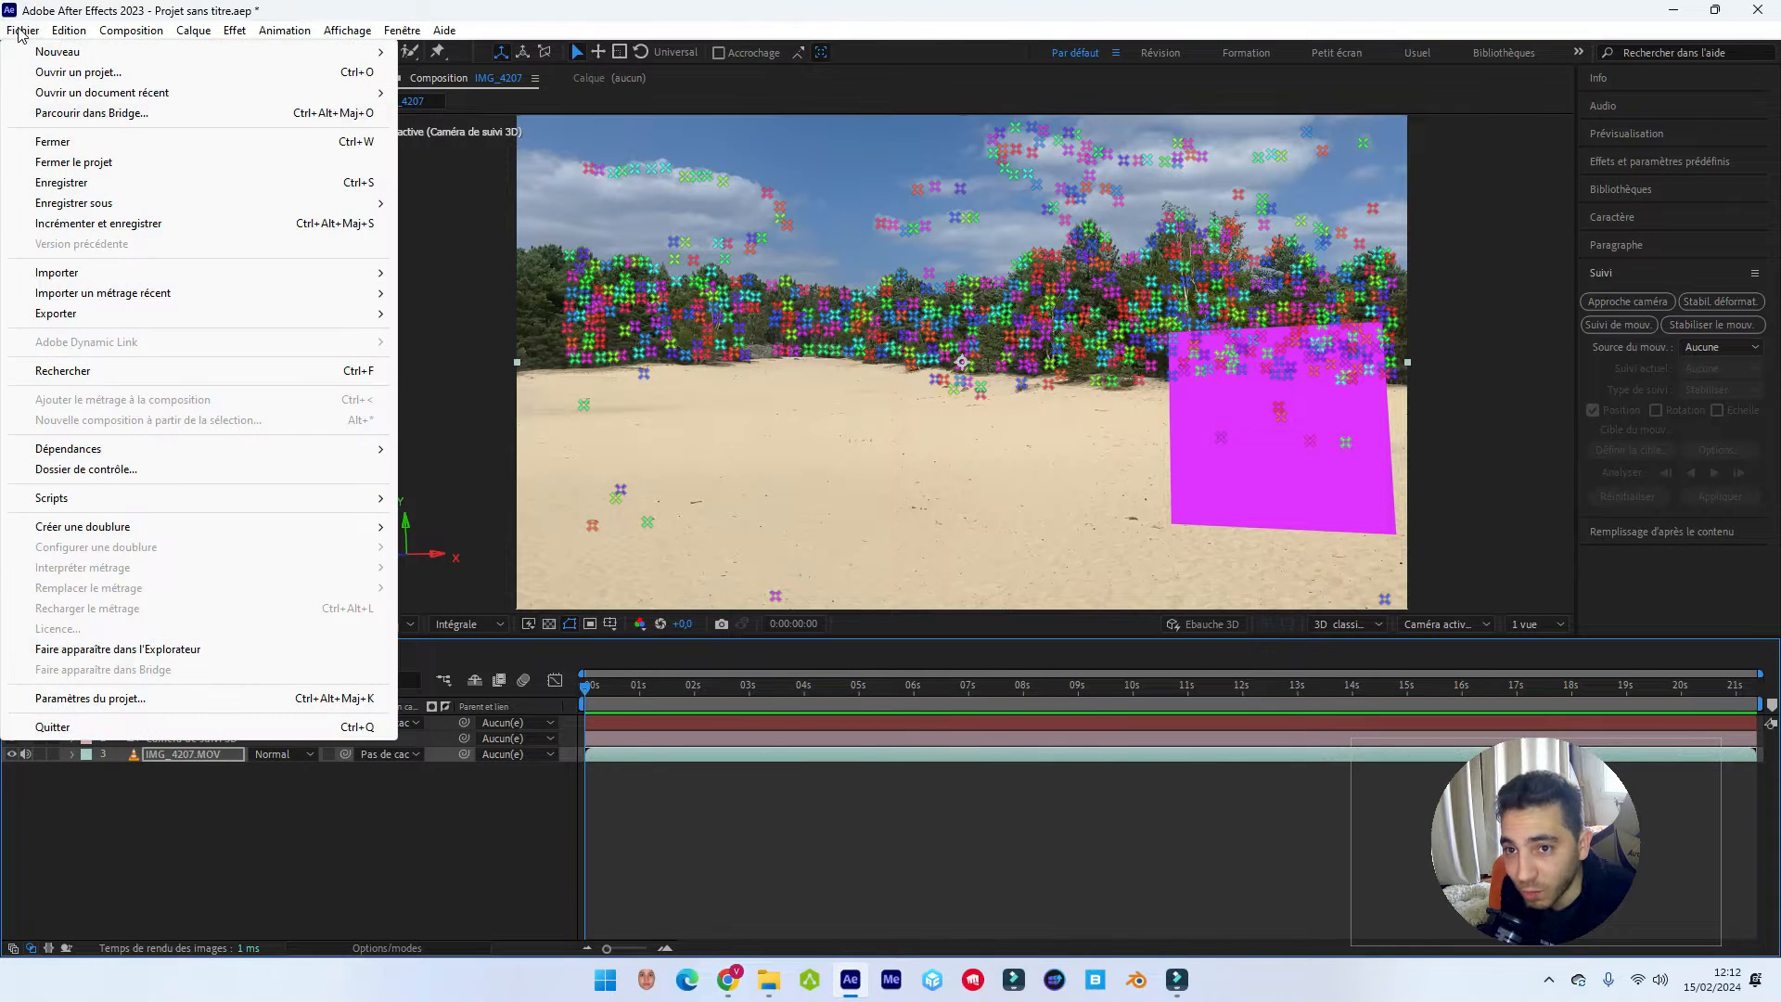
mouse_move(135, 498)
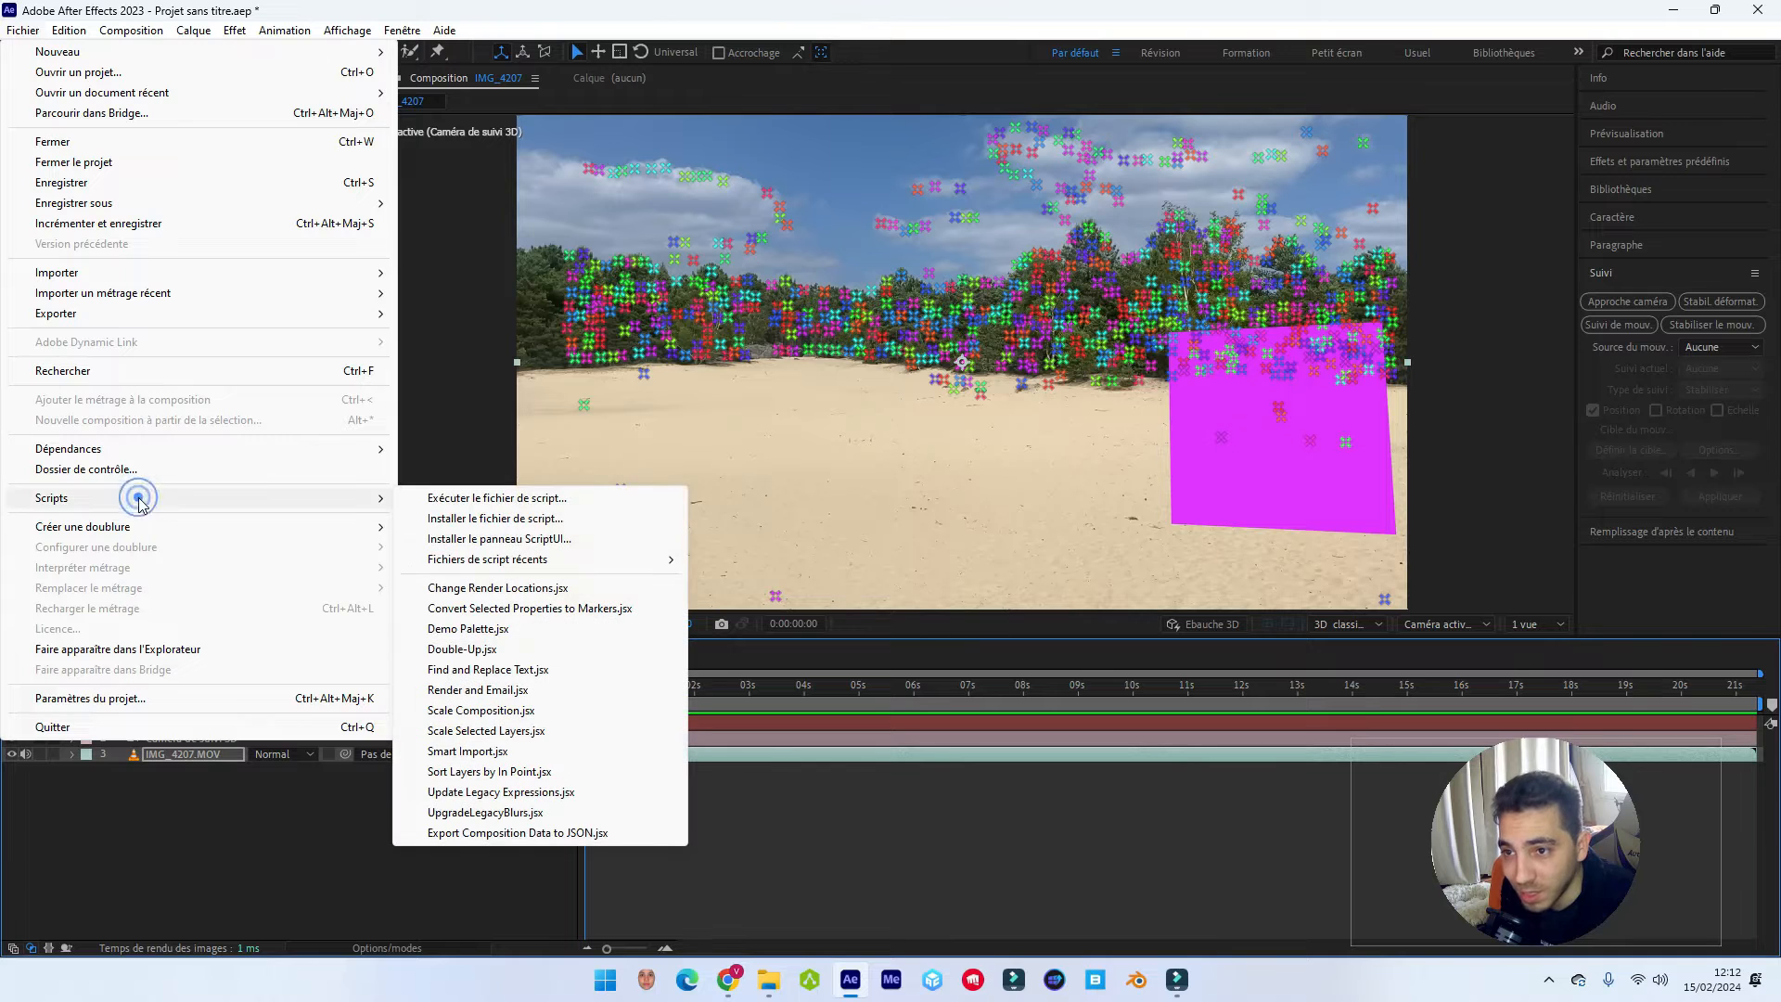
click(562, 520)
click(344, 200)
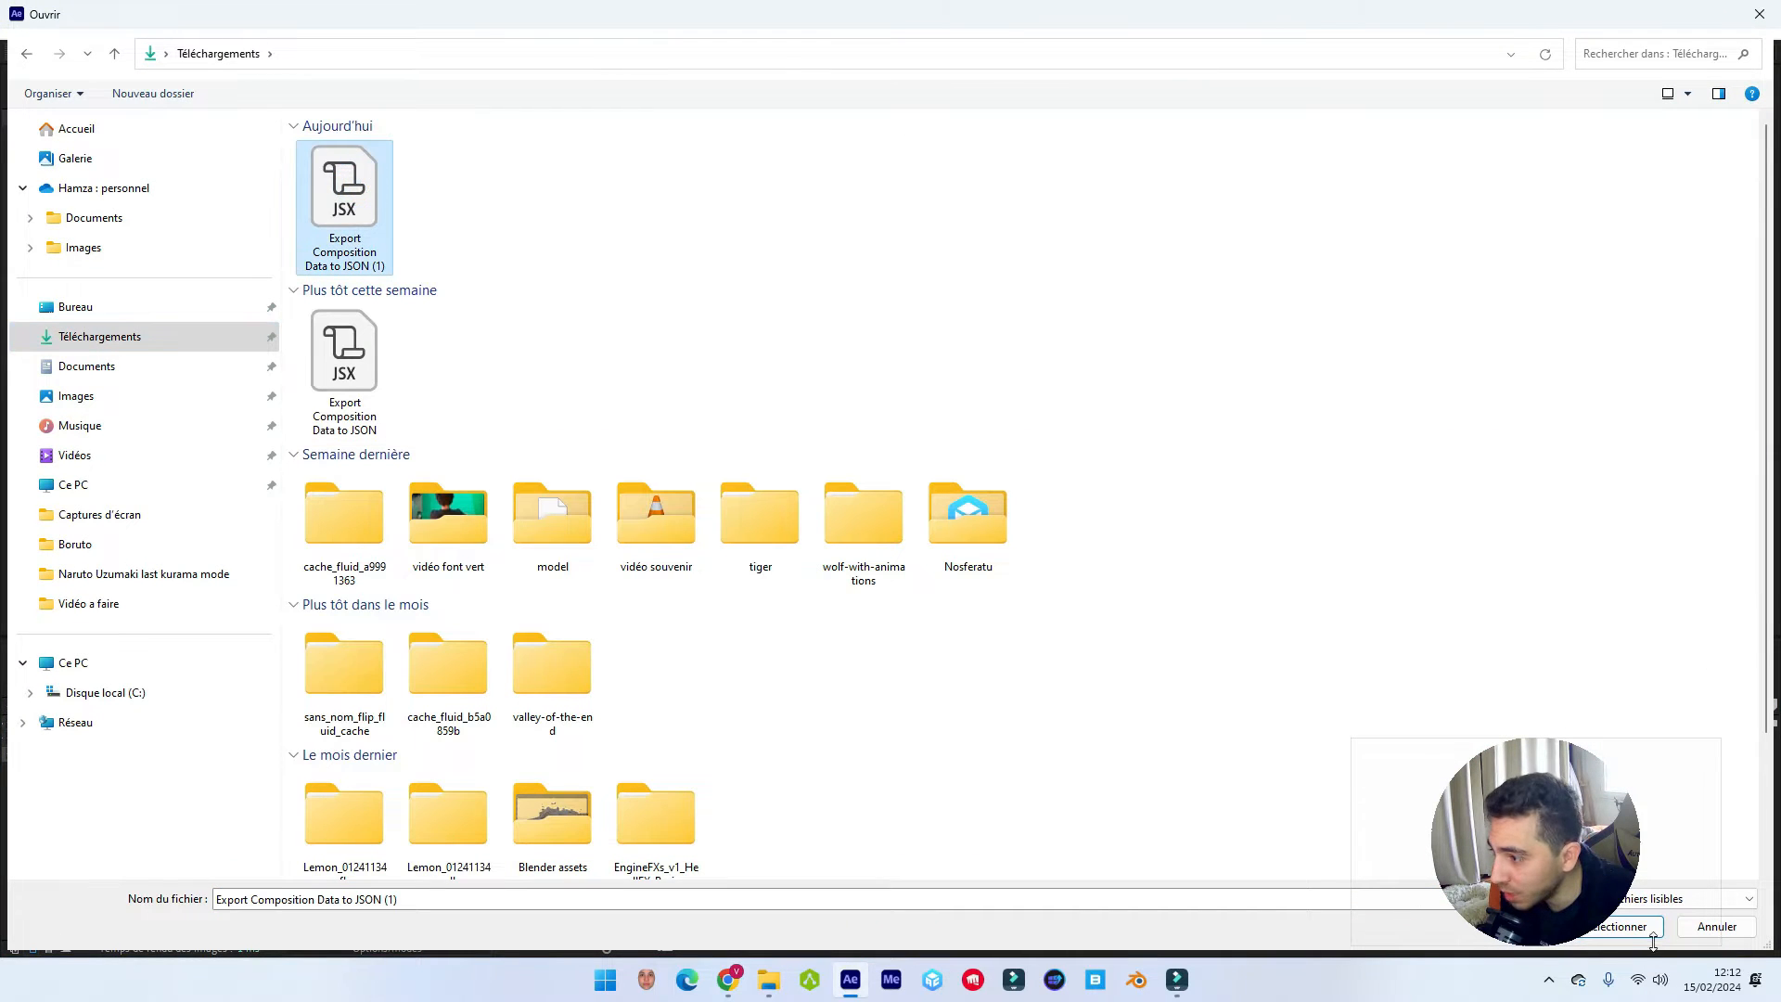
click(1758, 13)
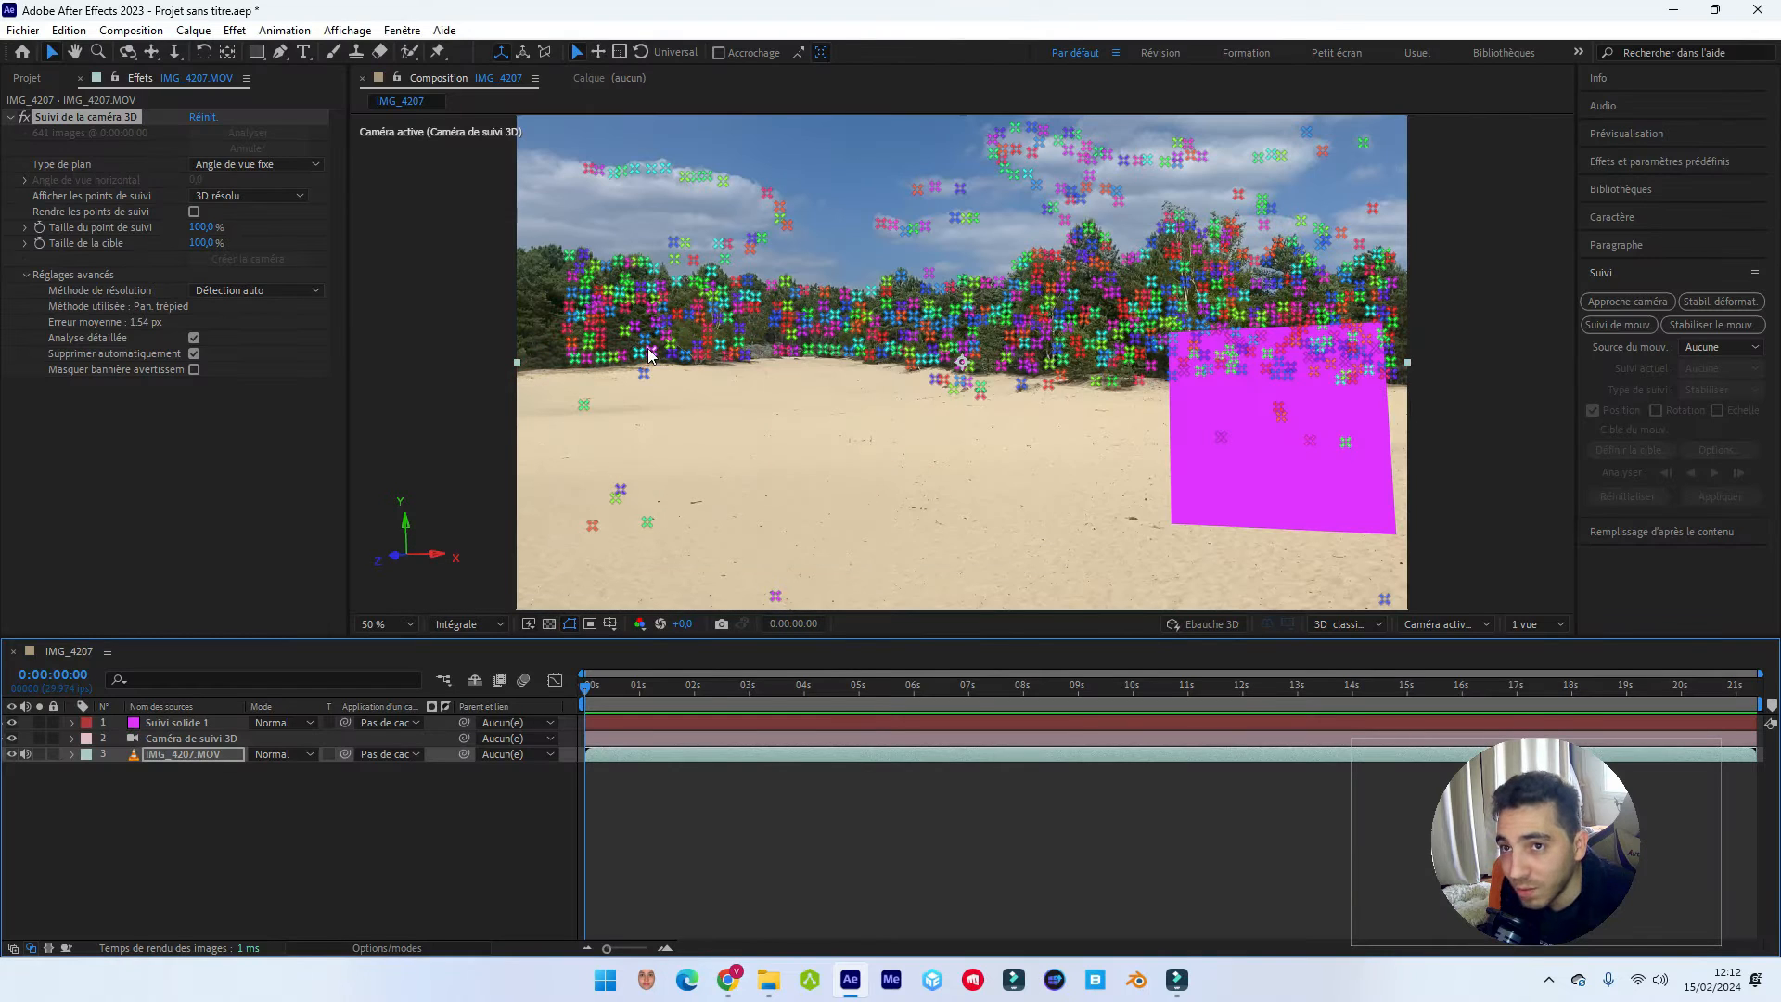
Save the project as "import export" in the downloads folder, replacing the existing file.
click(22, 30)
click(112, 276)
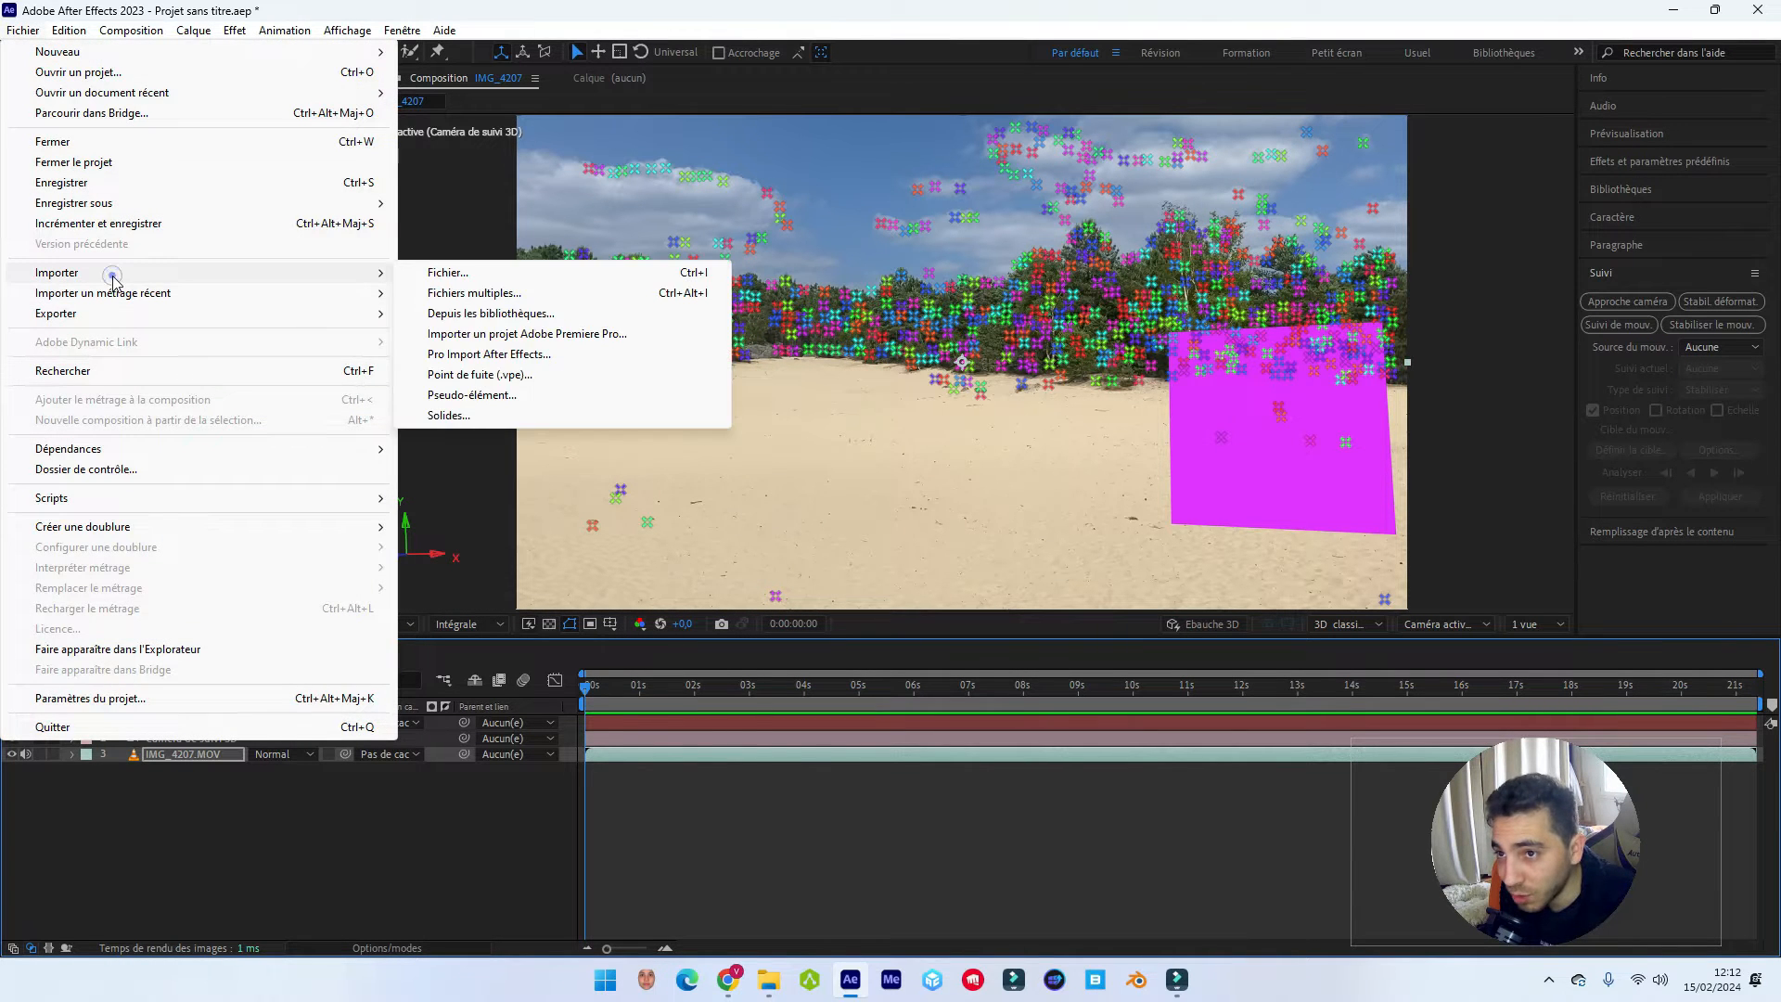
click(151, 189)
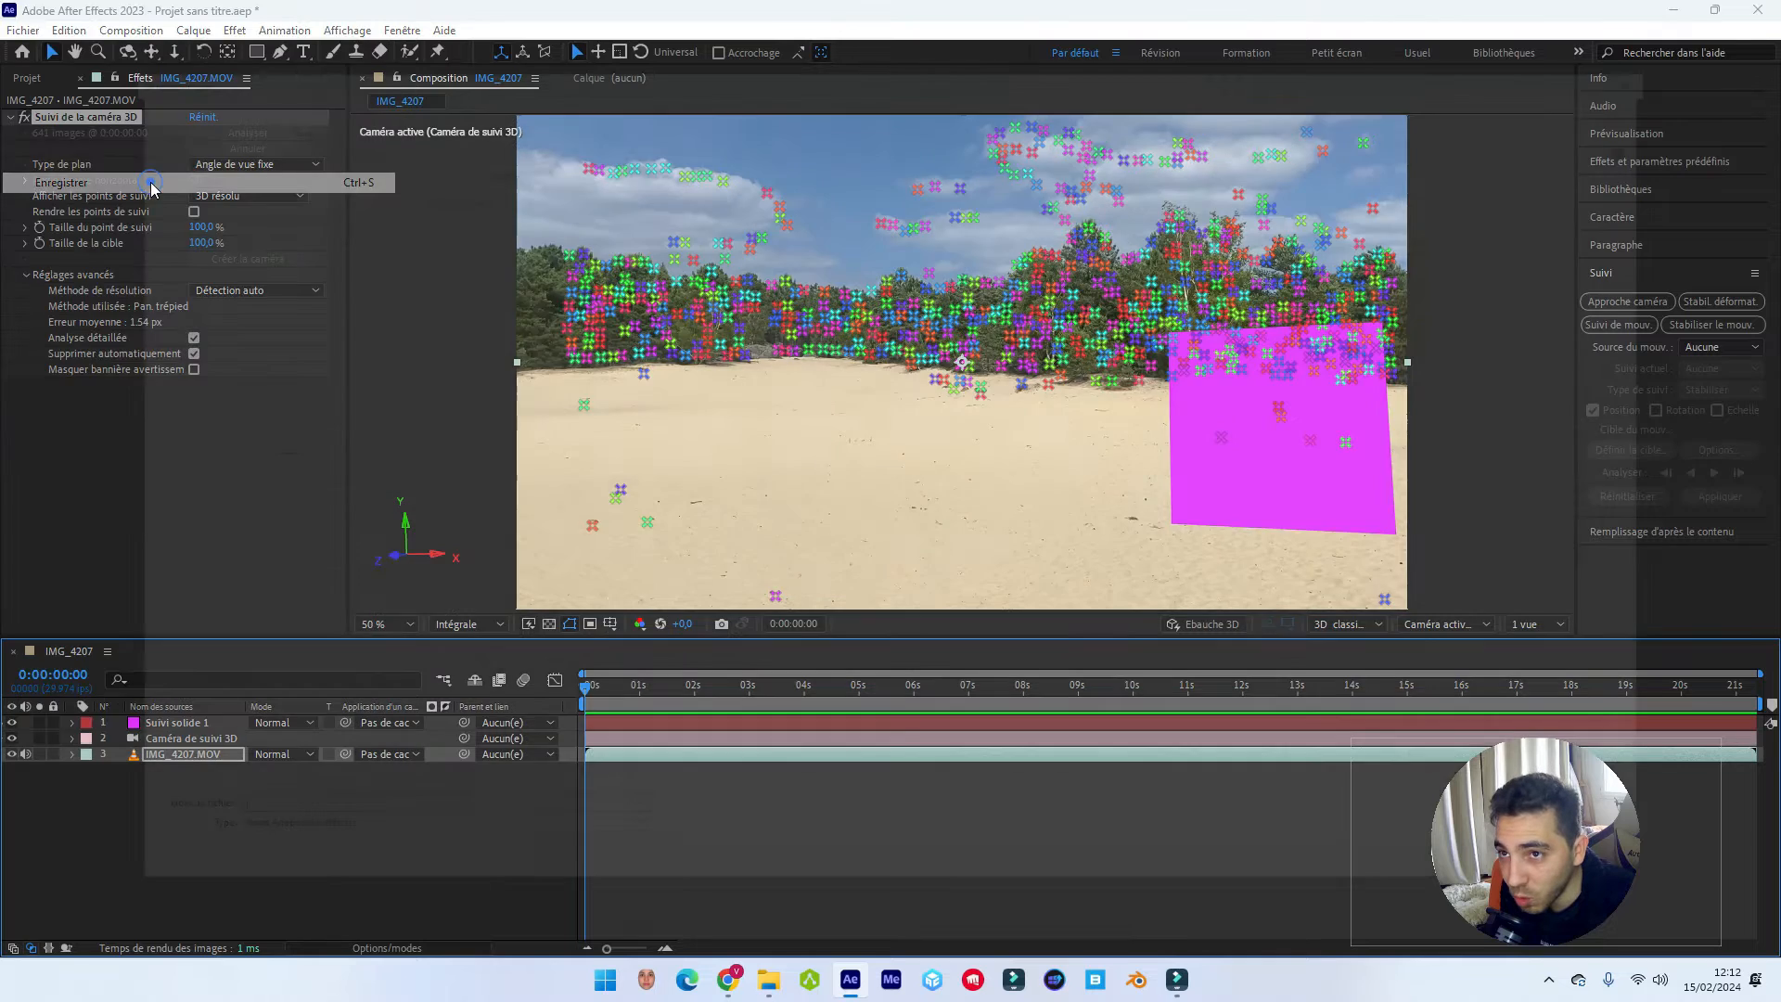
key(Return)
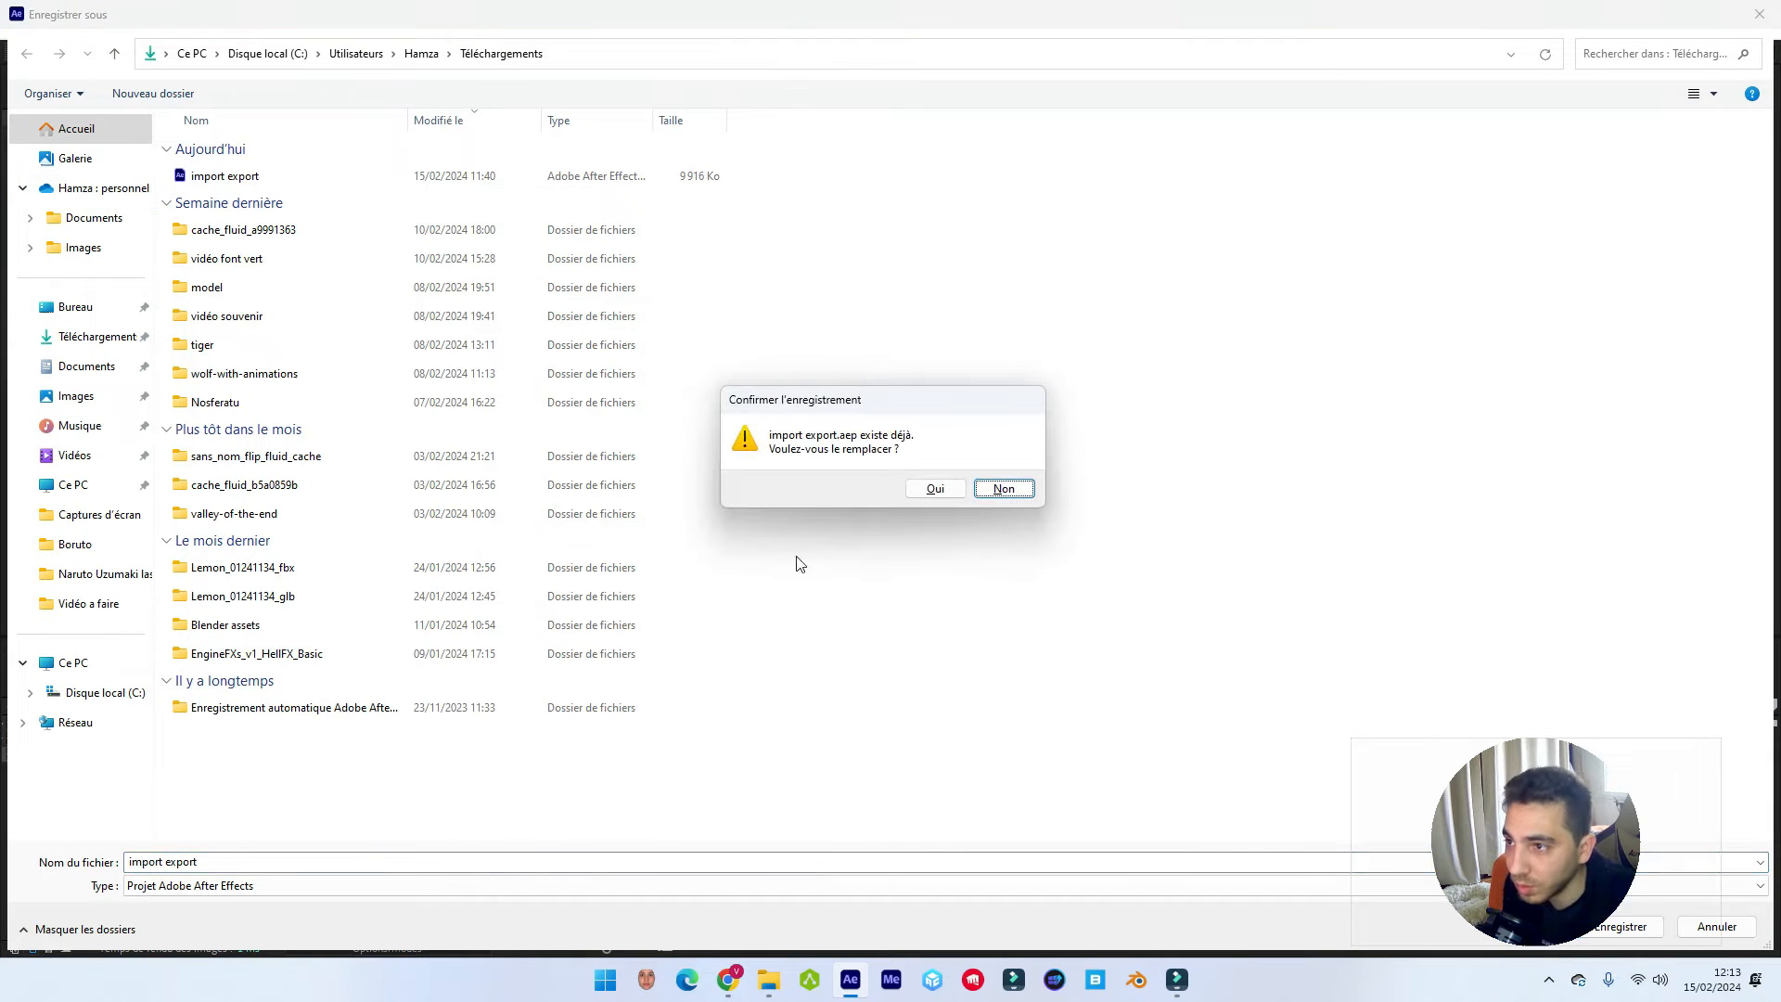
click(938, 488)
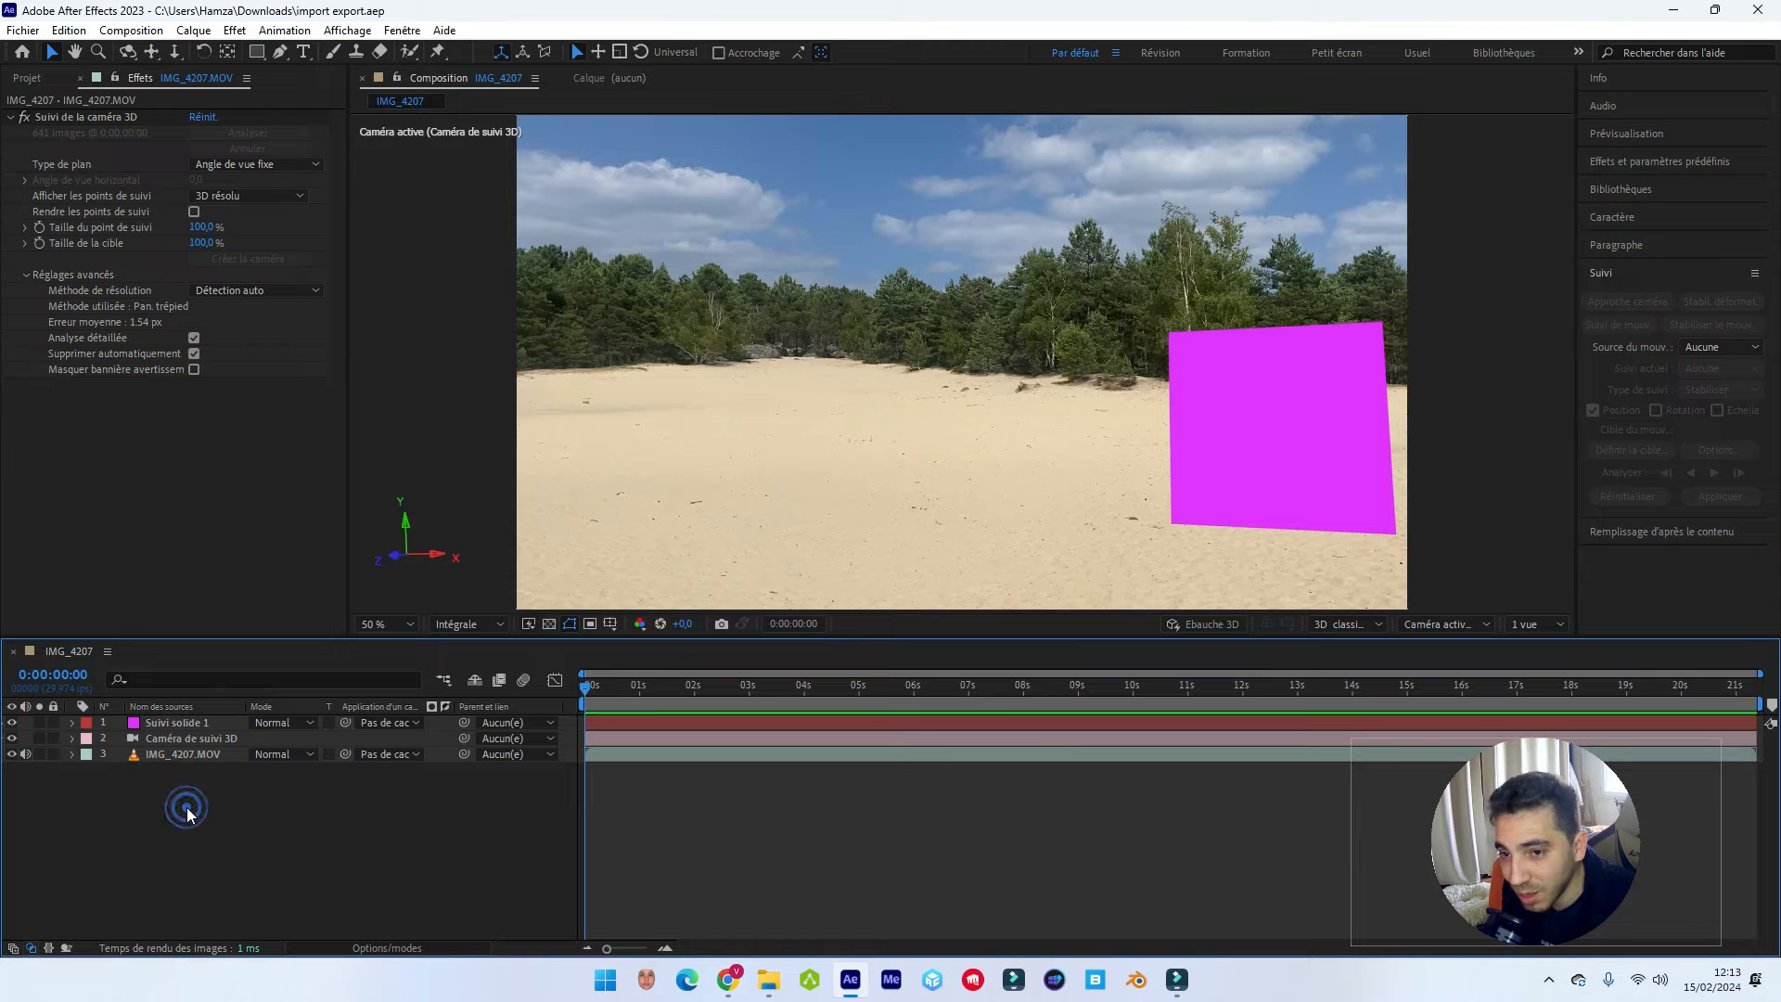
Export the solid, tracker camera and IMG_4207.MOV layers with the Export Composition Data to JSON script as "Export import.json" in the import export folder.
click(192, 755)
ctrl+click(187, 739)
ctrl+click(186, 725)
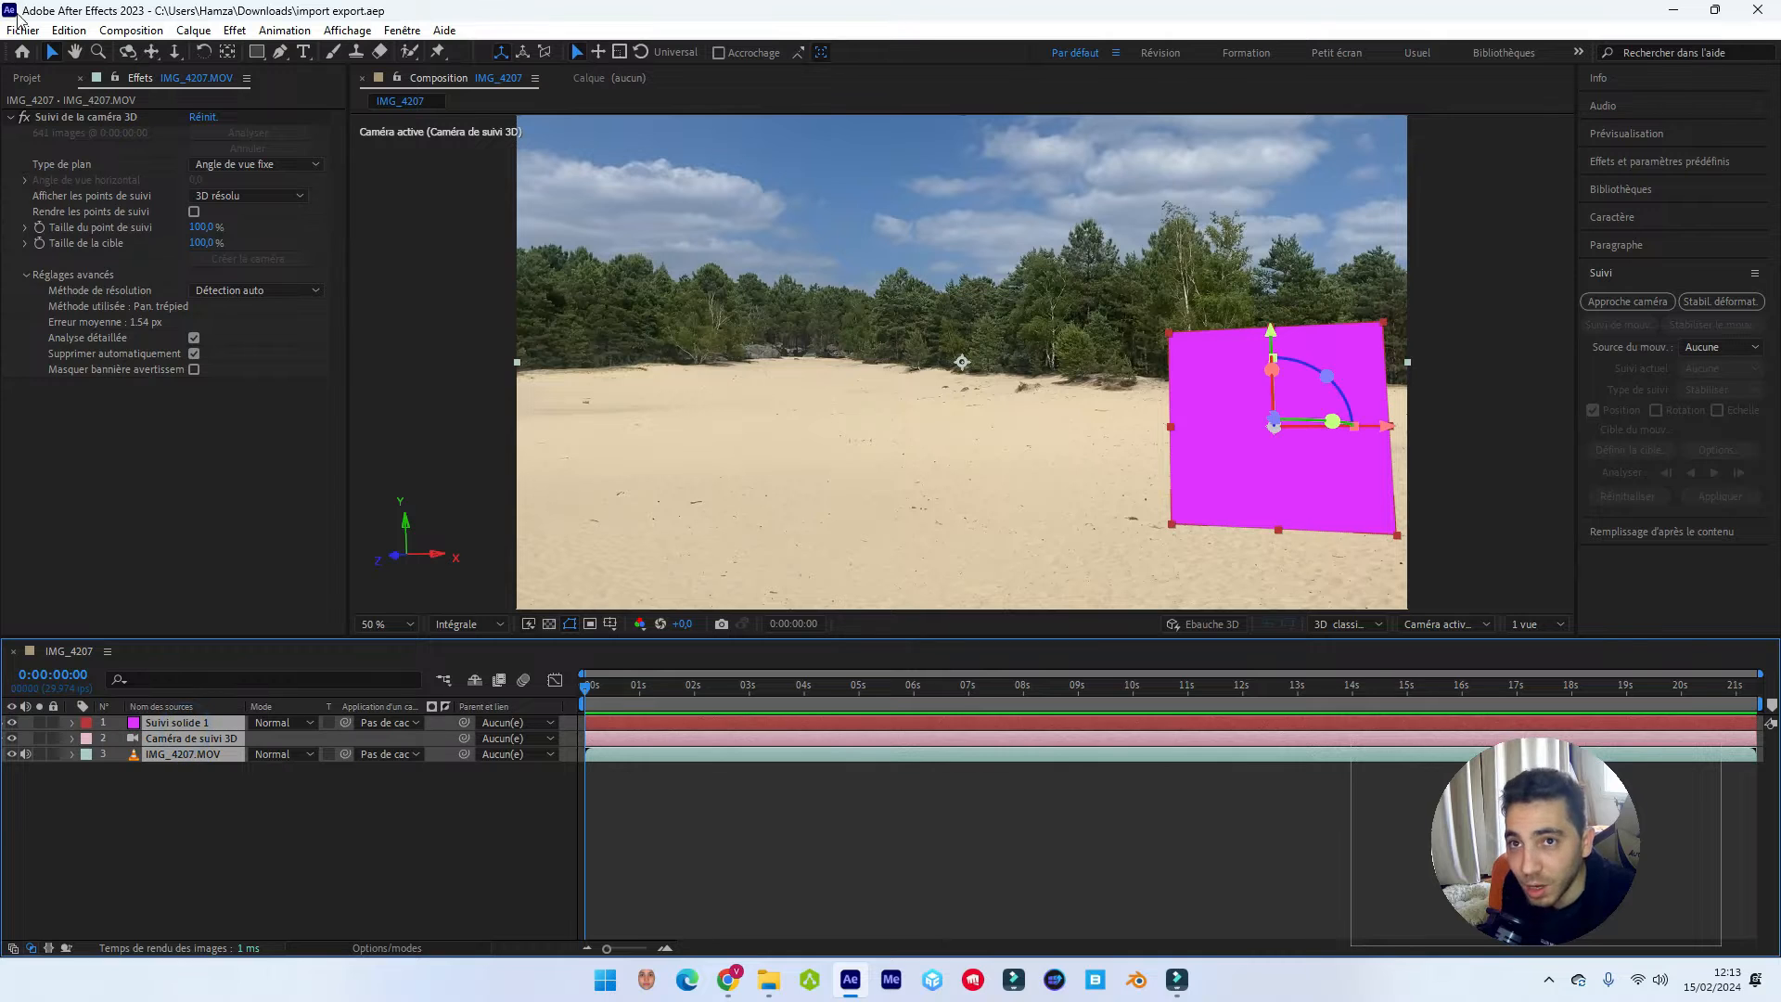
click(22, 28)
click(120, 507)
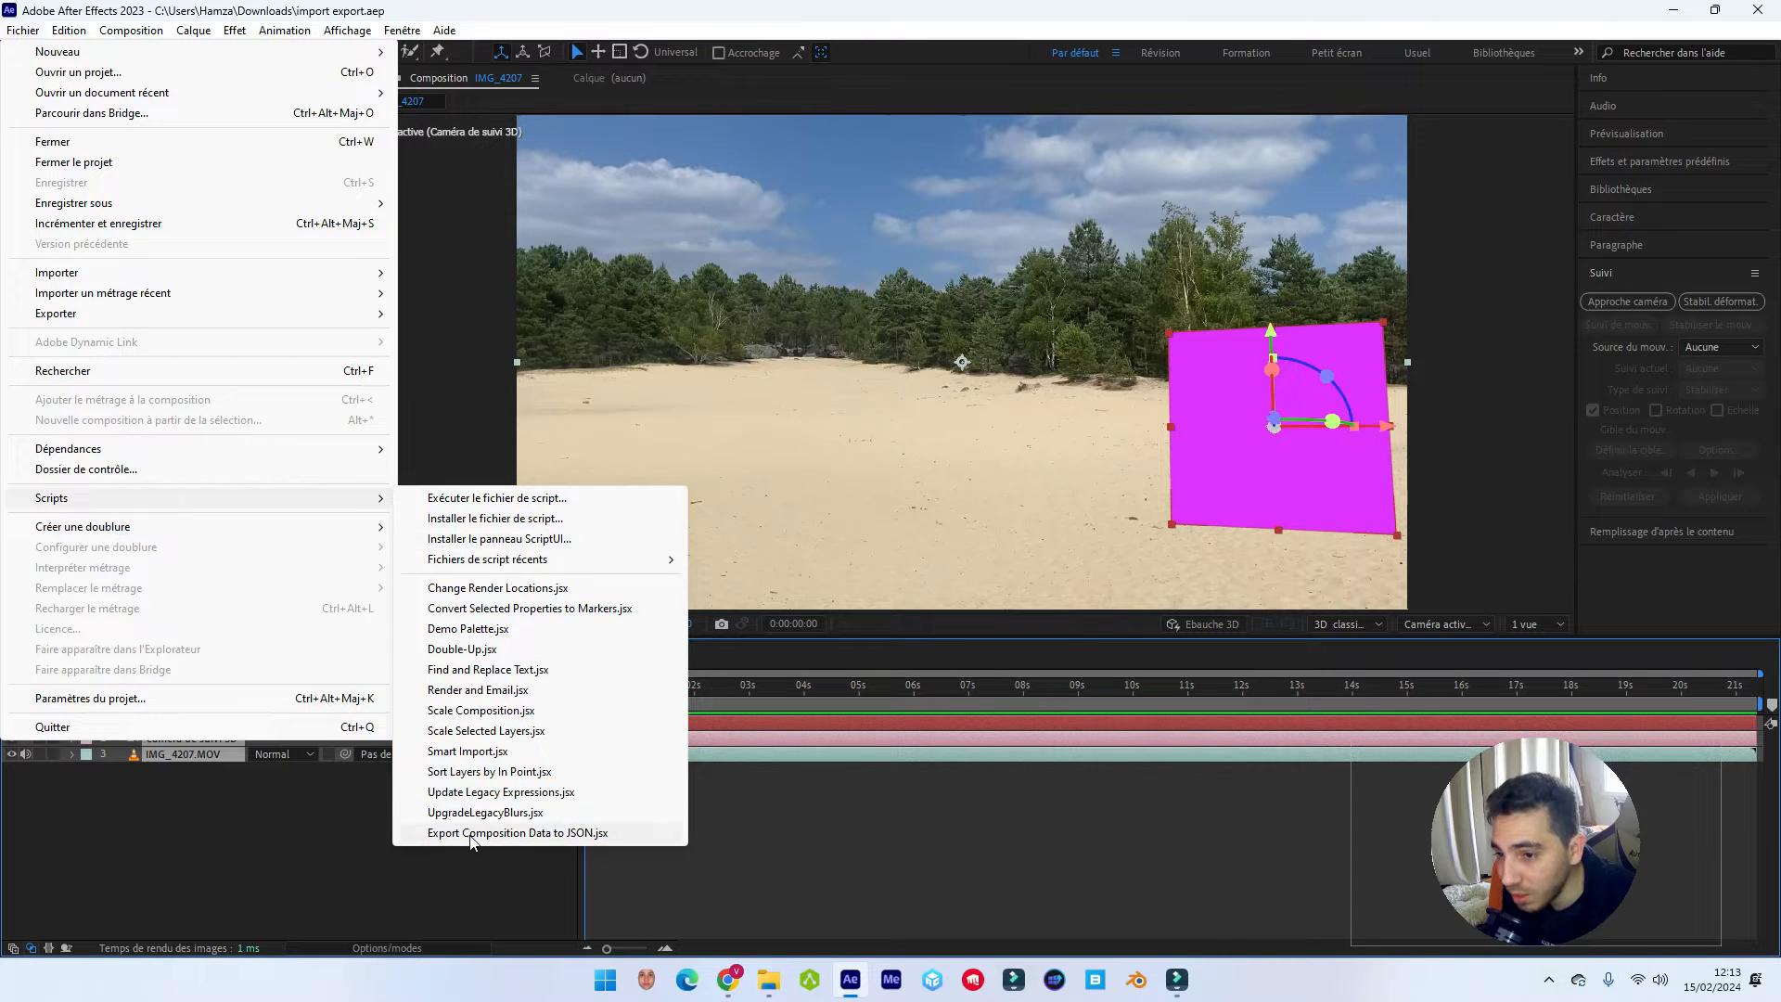
click(539, 834)
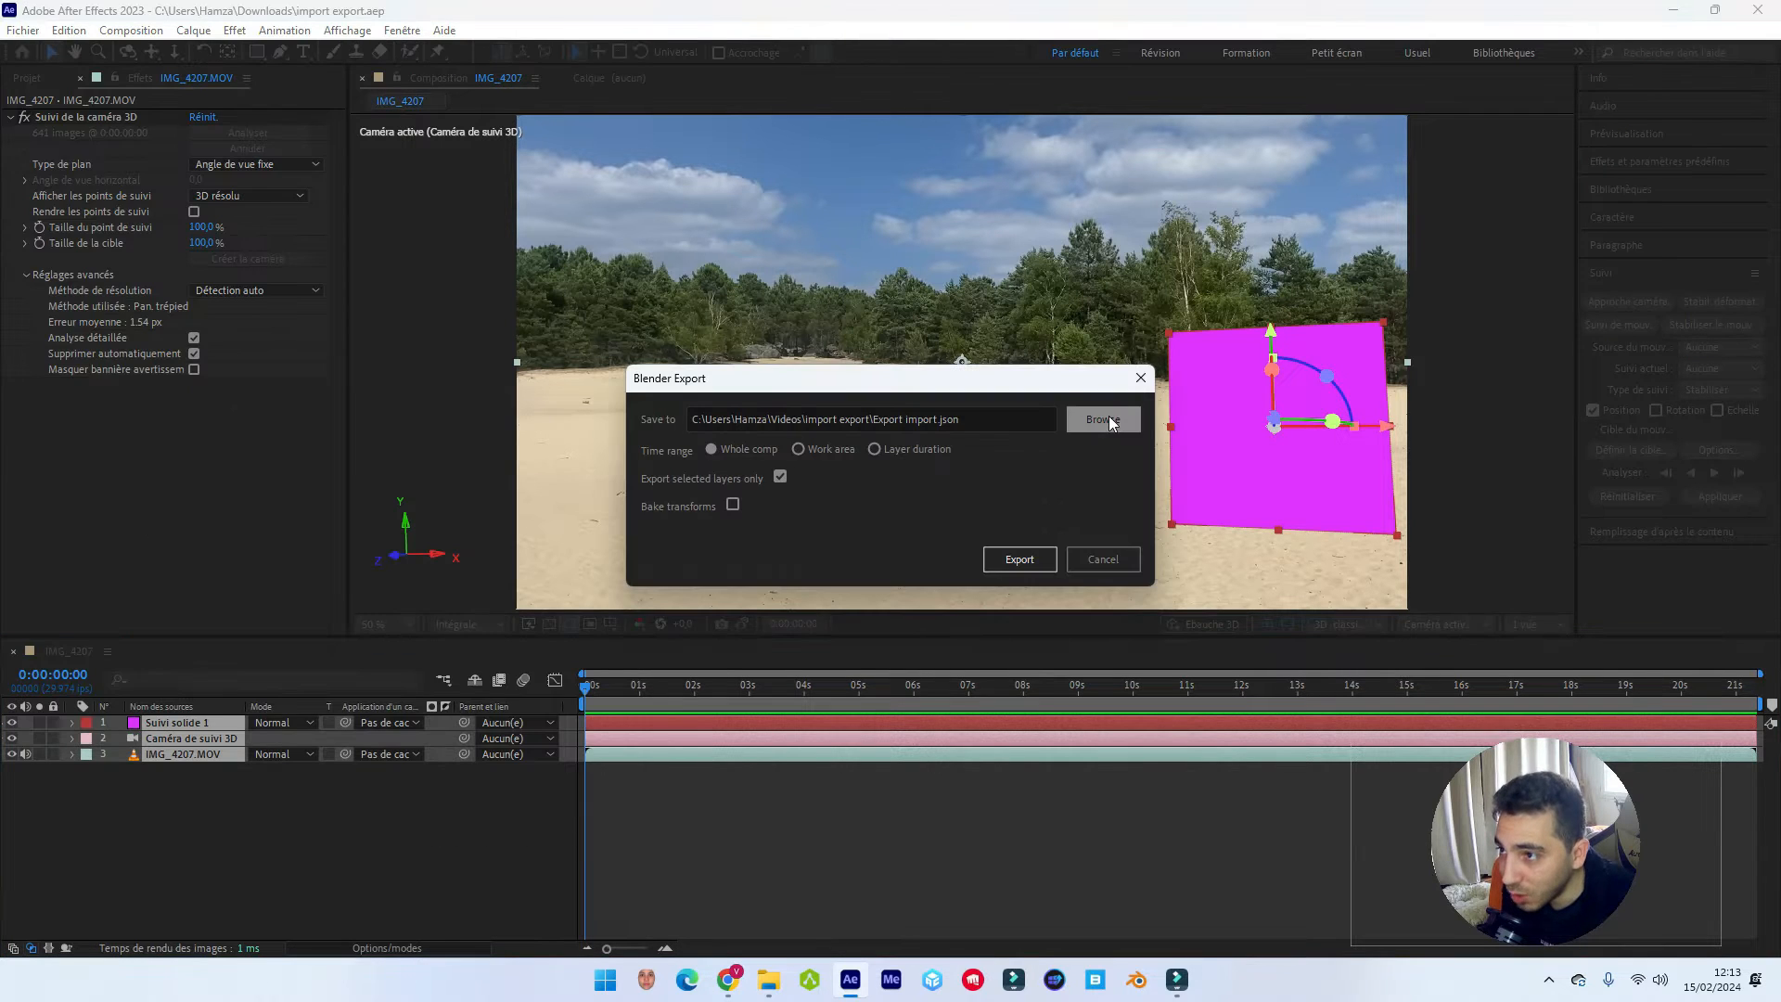
click(1110, 423)
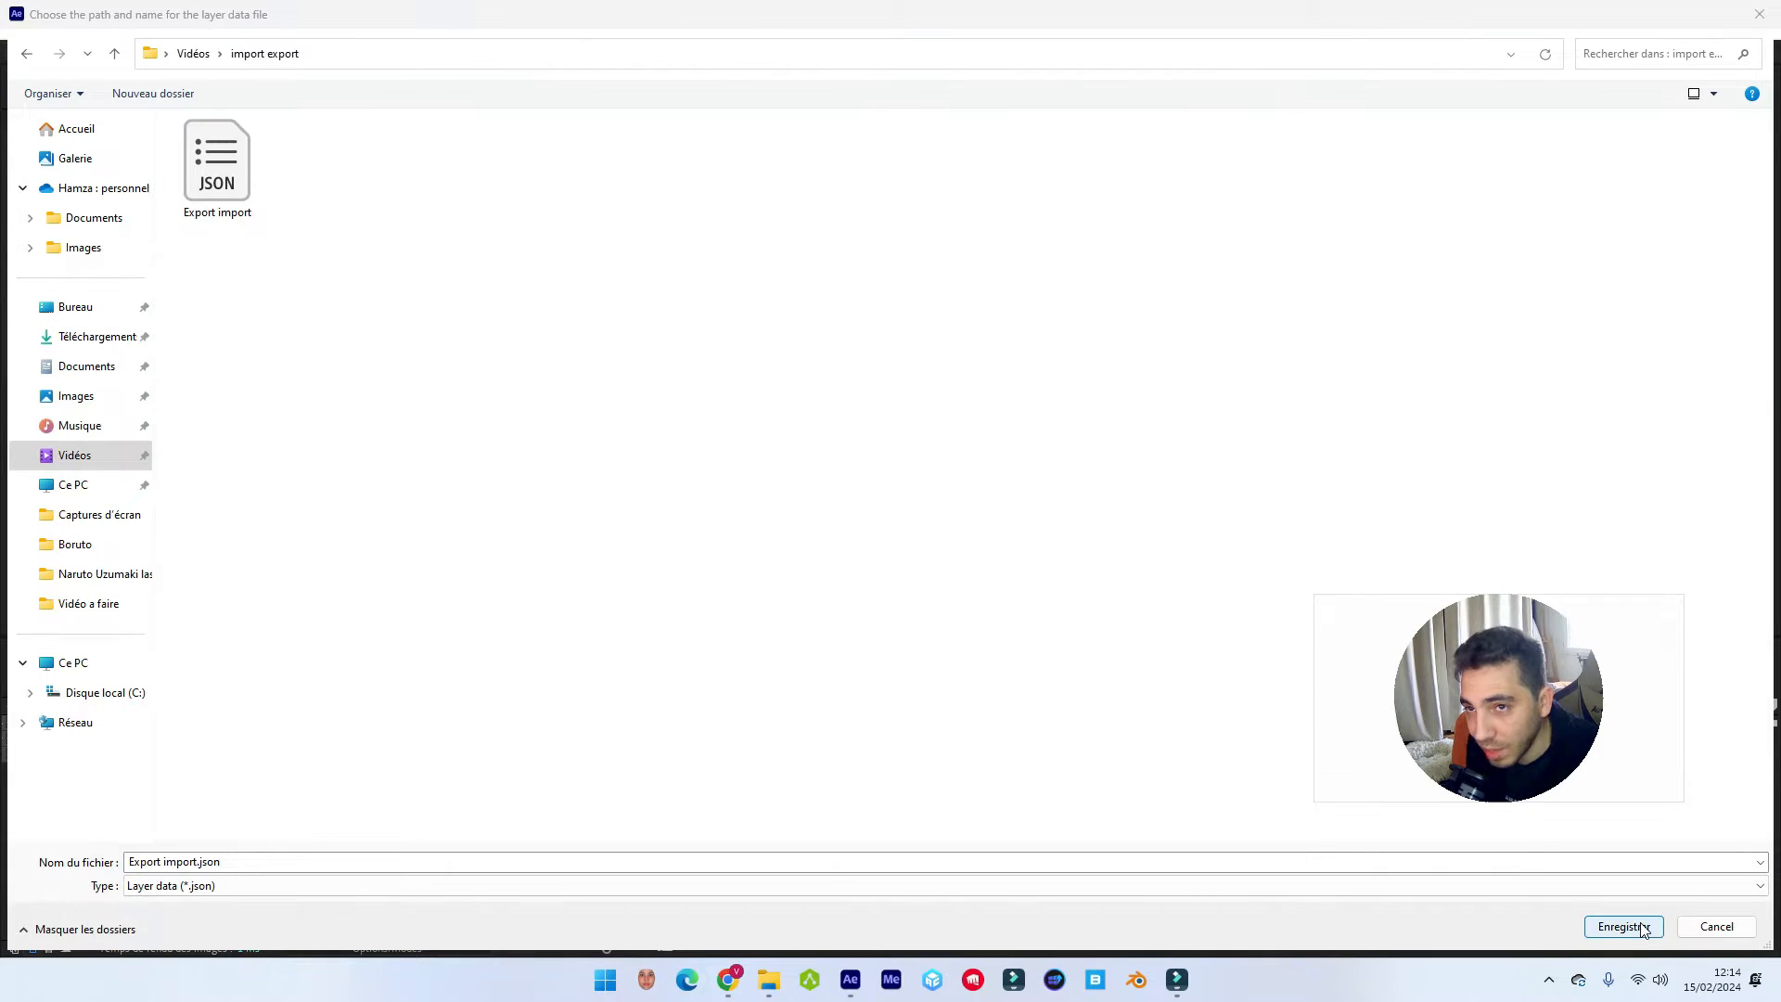
click(1623, 926)
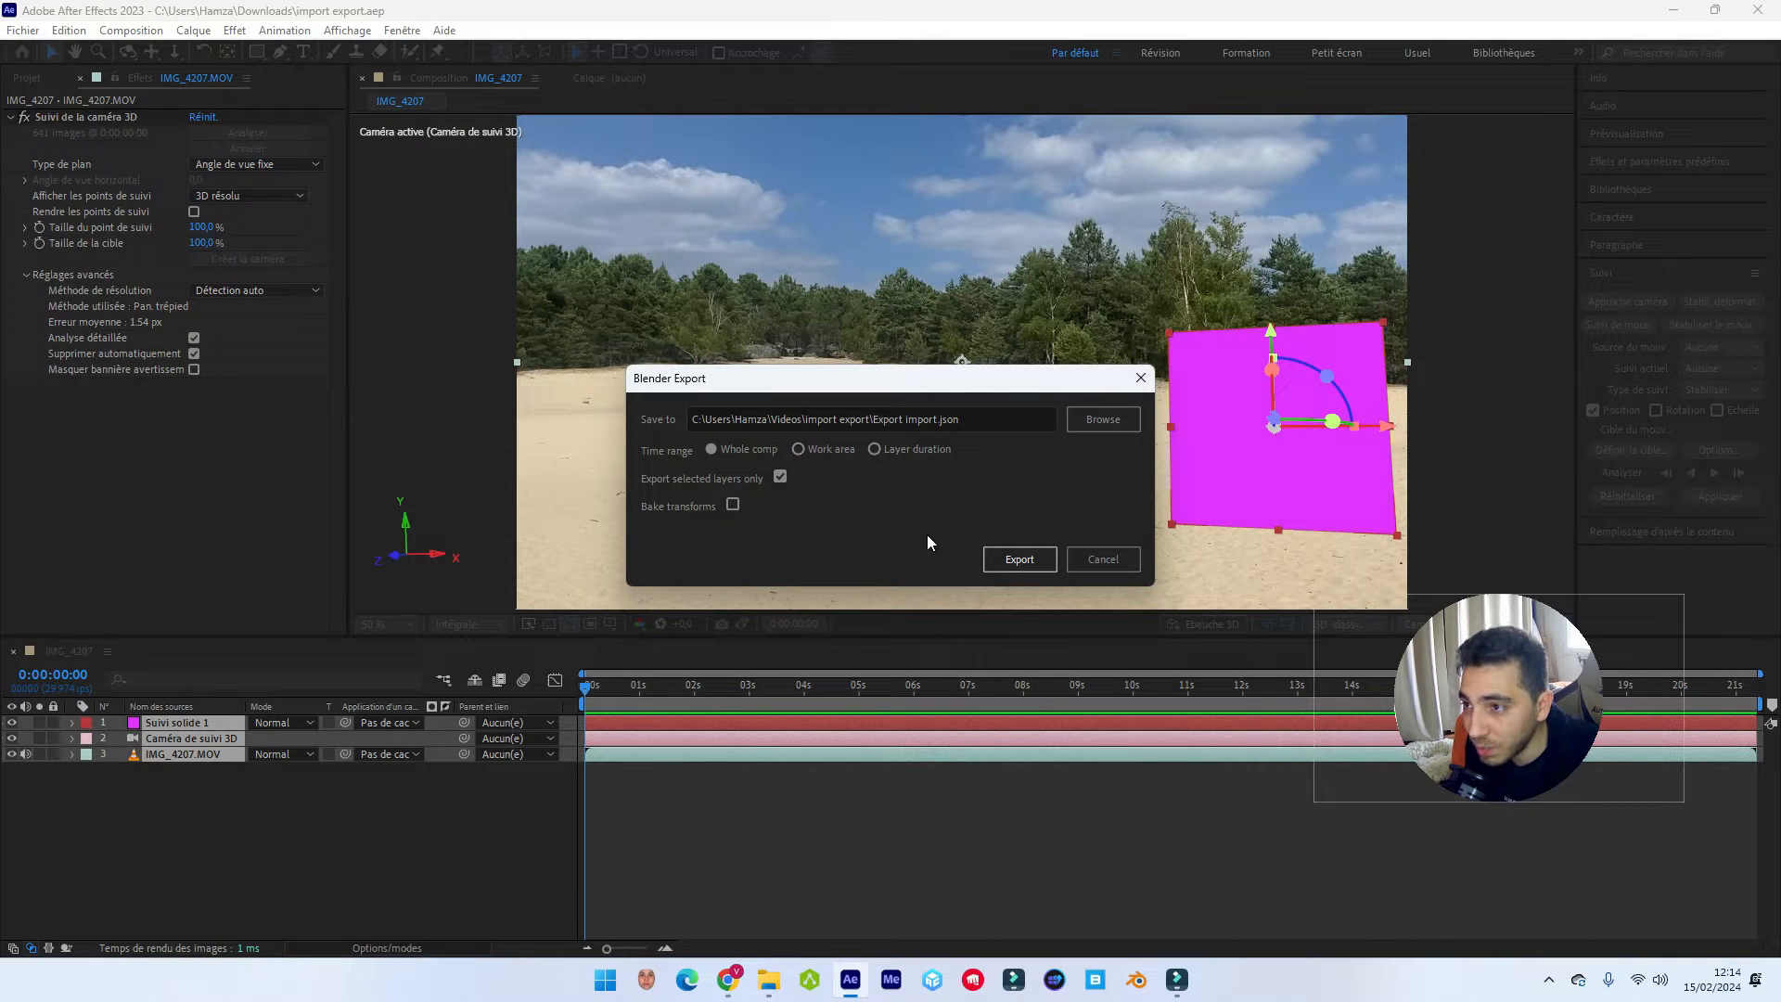
click(1019, 559)
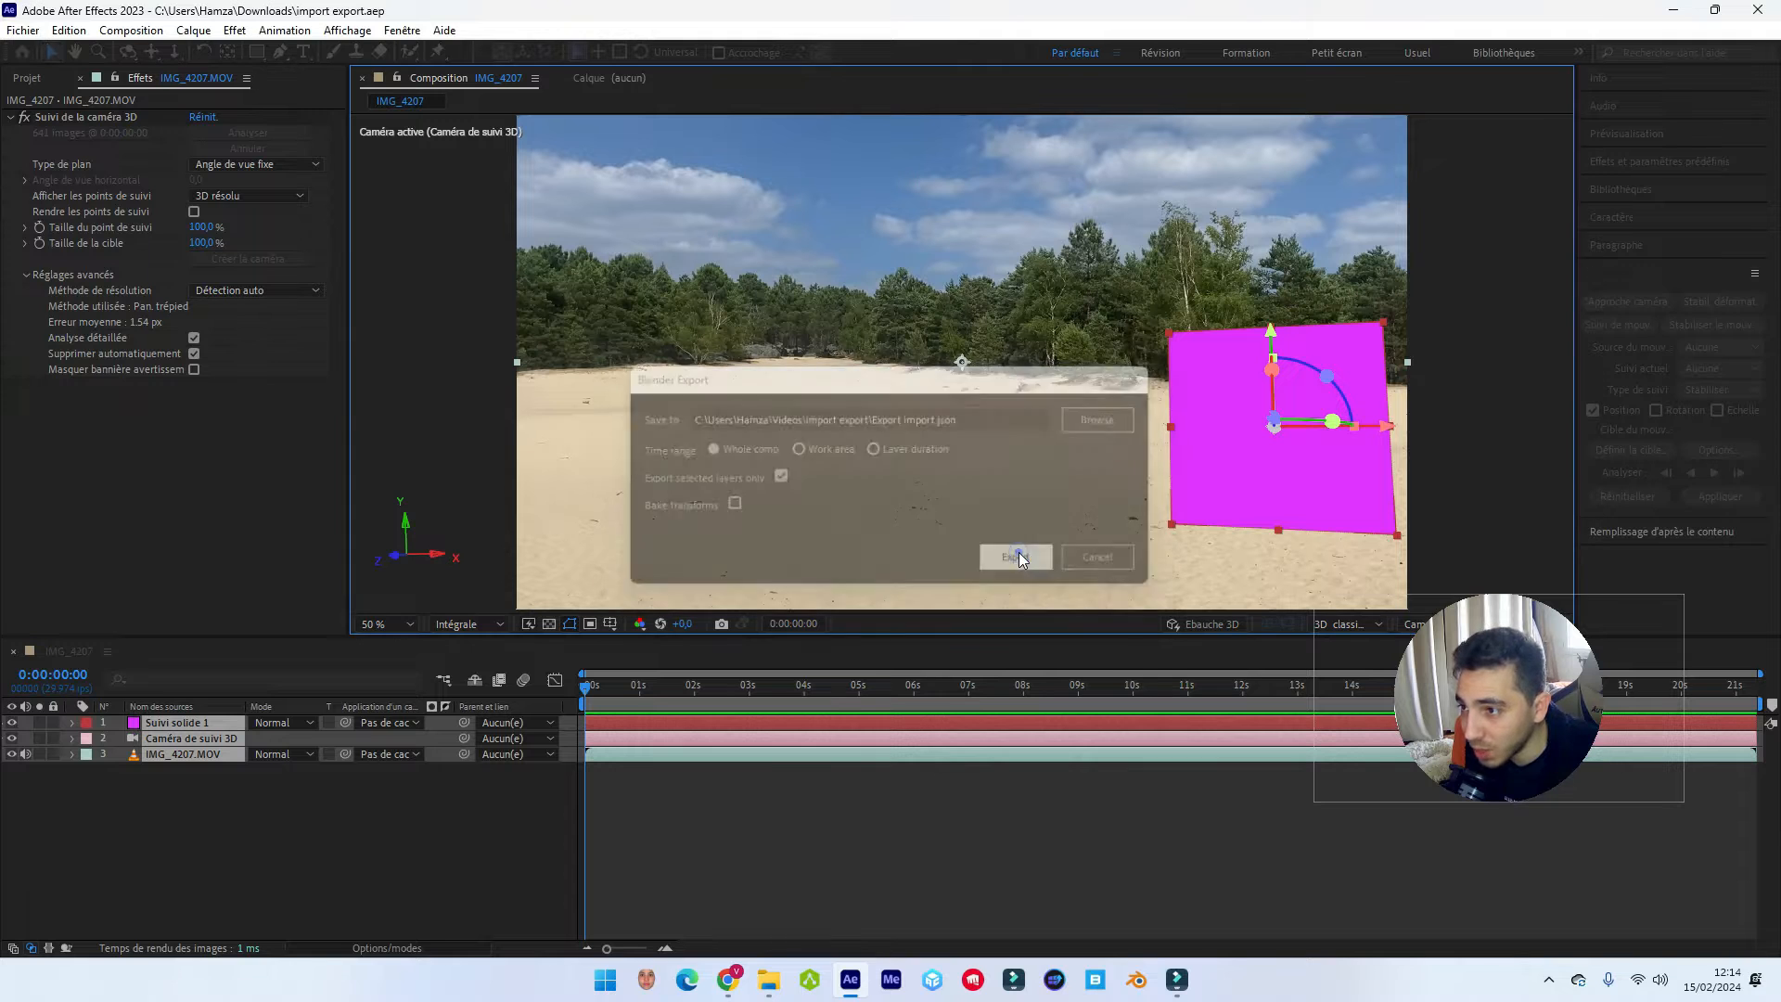
Switch to Blender, start a new General file and delete the default camera, cube and light.
click(1137, 982)
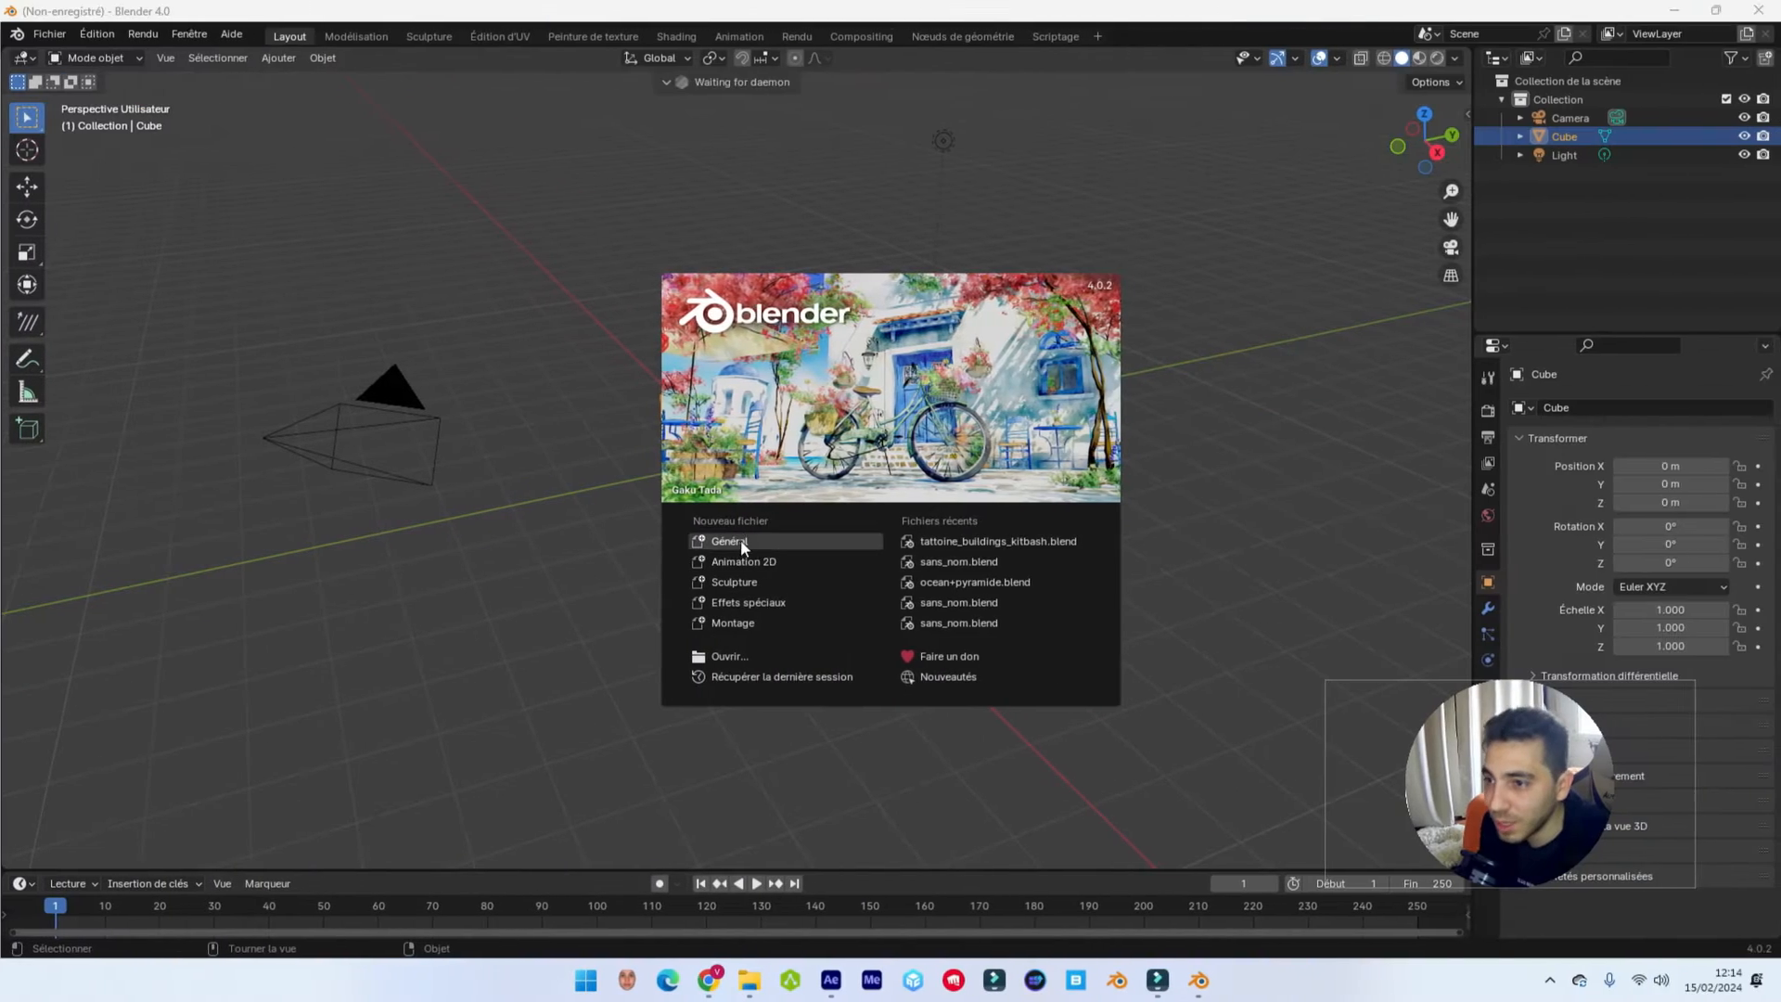
click(742, 545)
drag(1597, 214, 1592, 109)
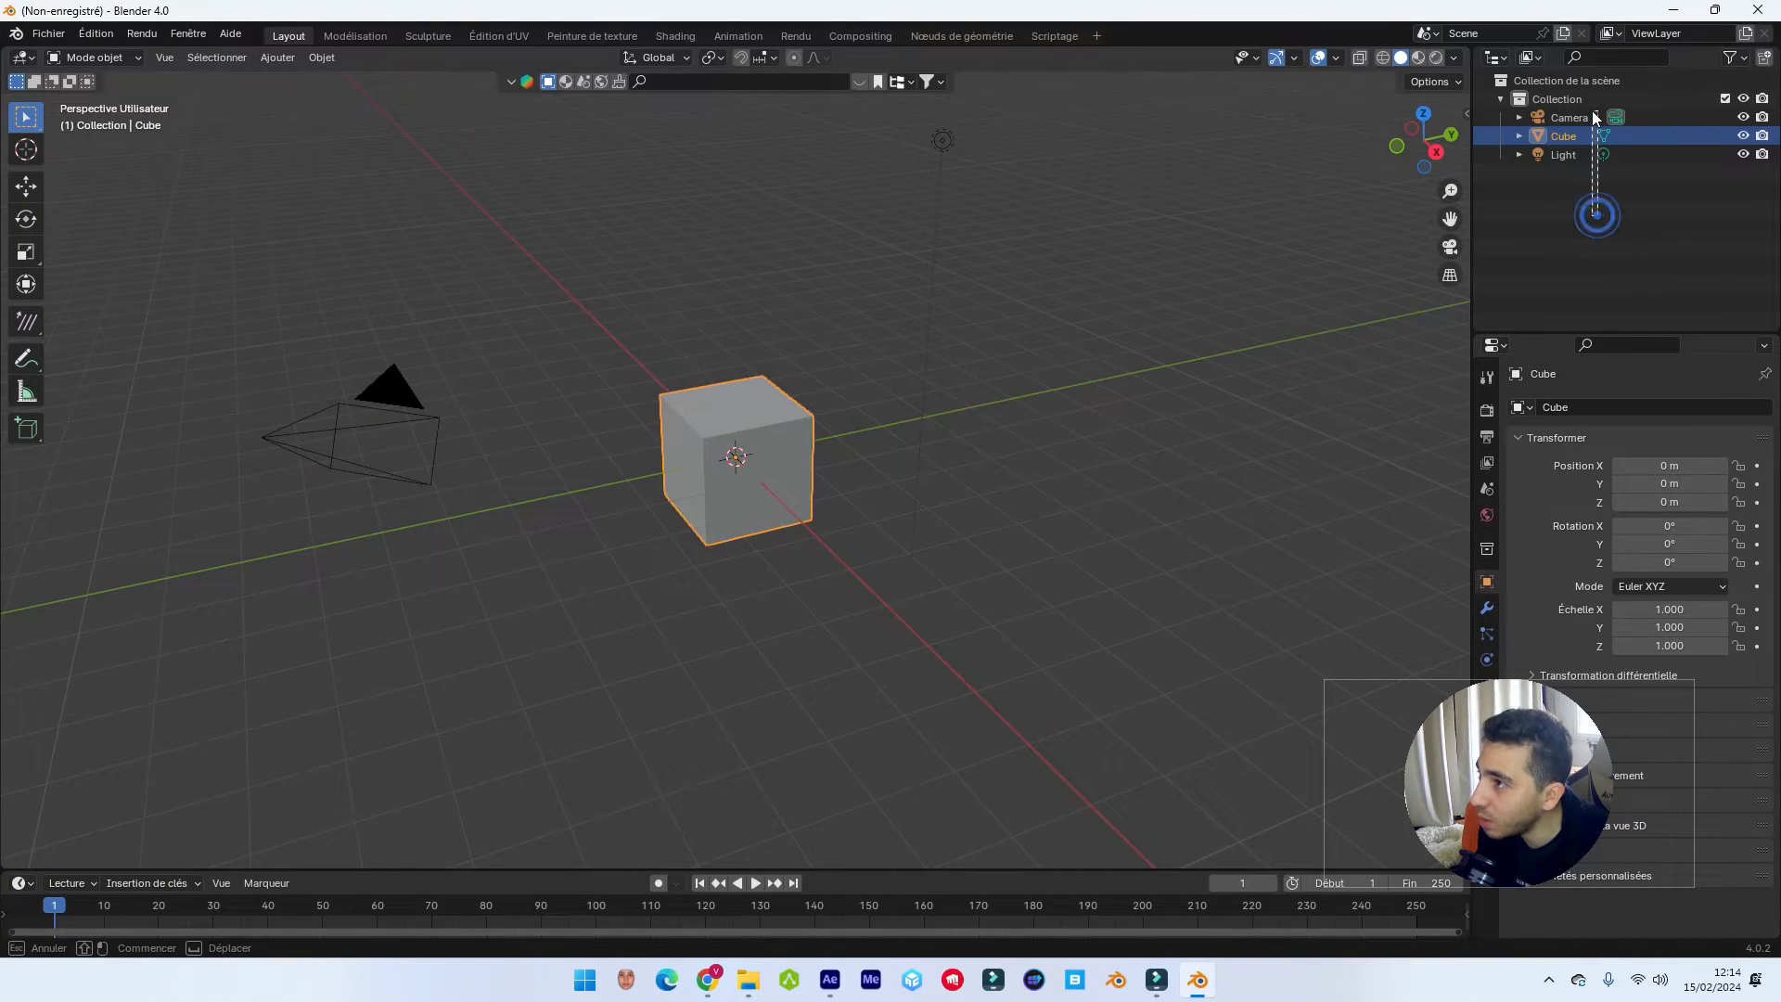
key(x)
click(954, 231)
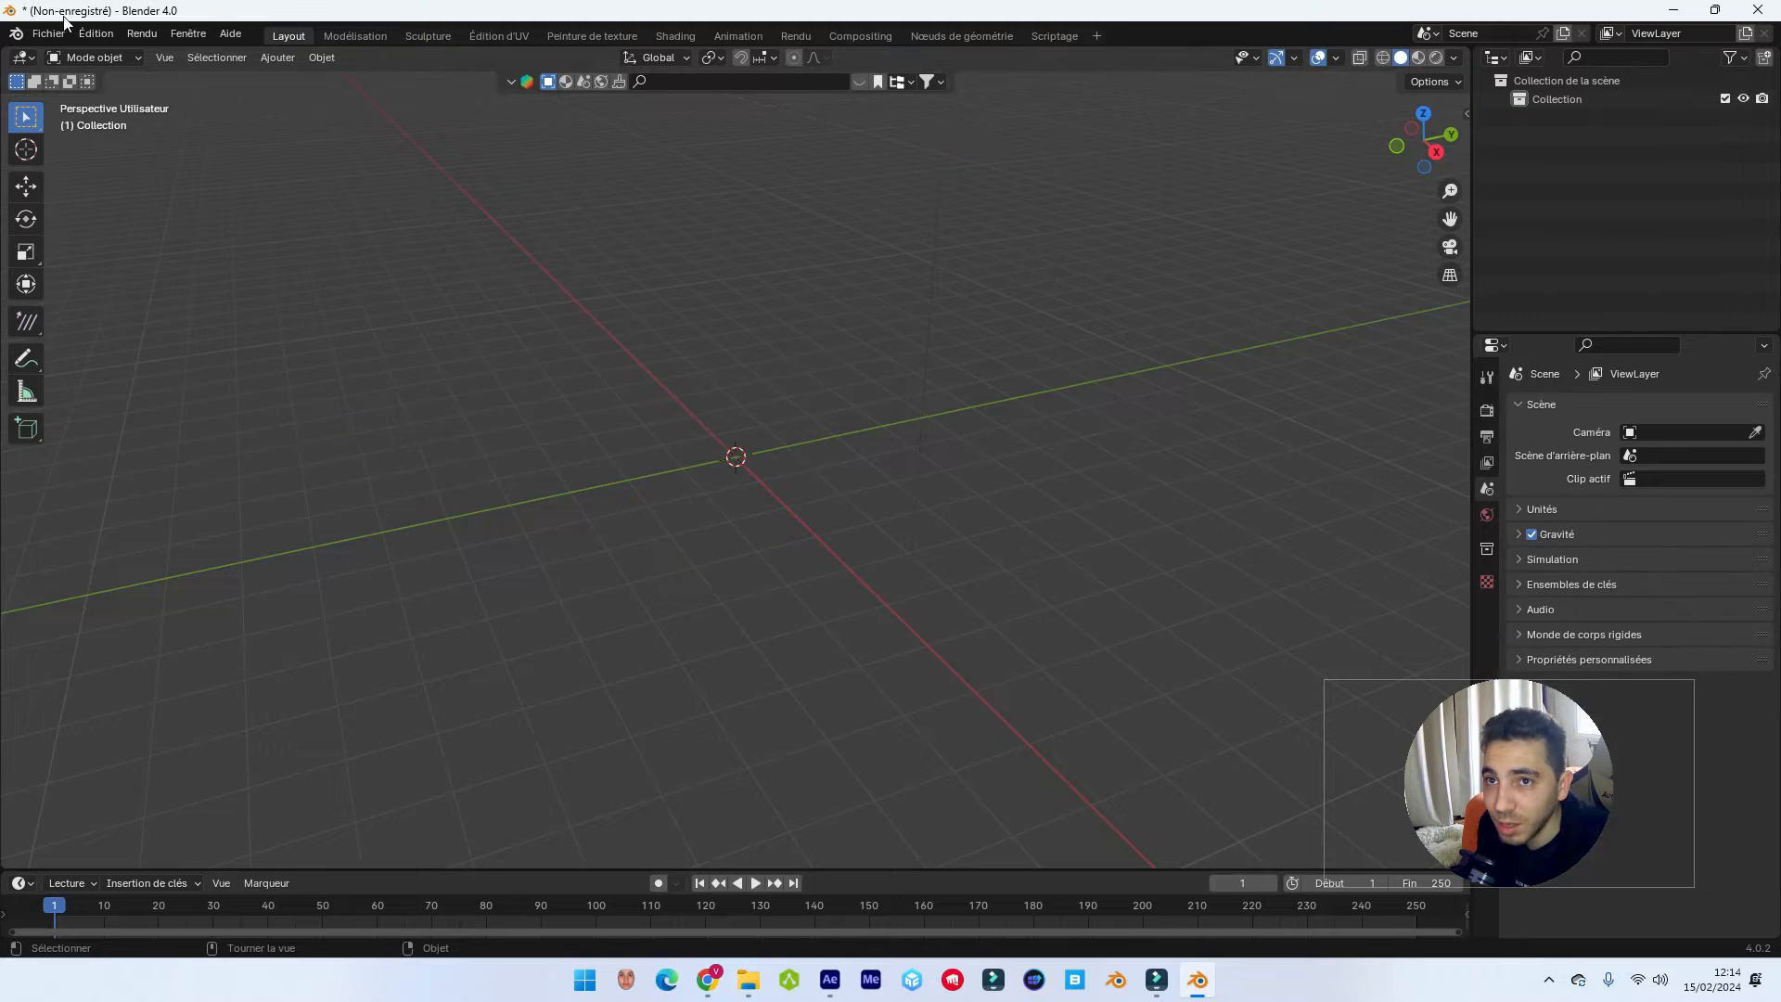
Open Blender's add-on preferences, and download the raw import-comp-to-blender.py file from its GitHub page in the browser.
click(81, 36)
click(163, 272)
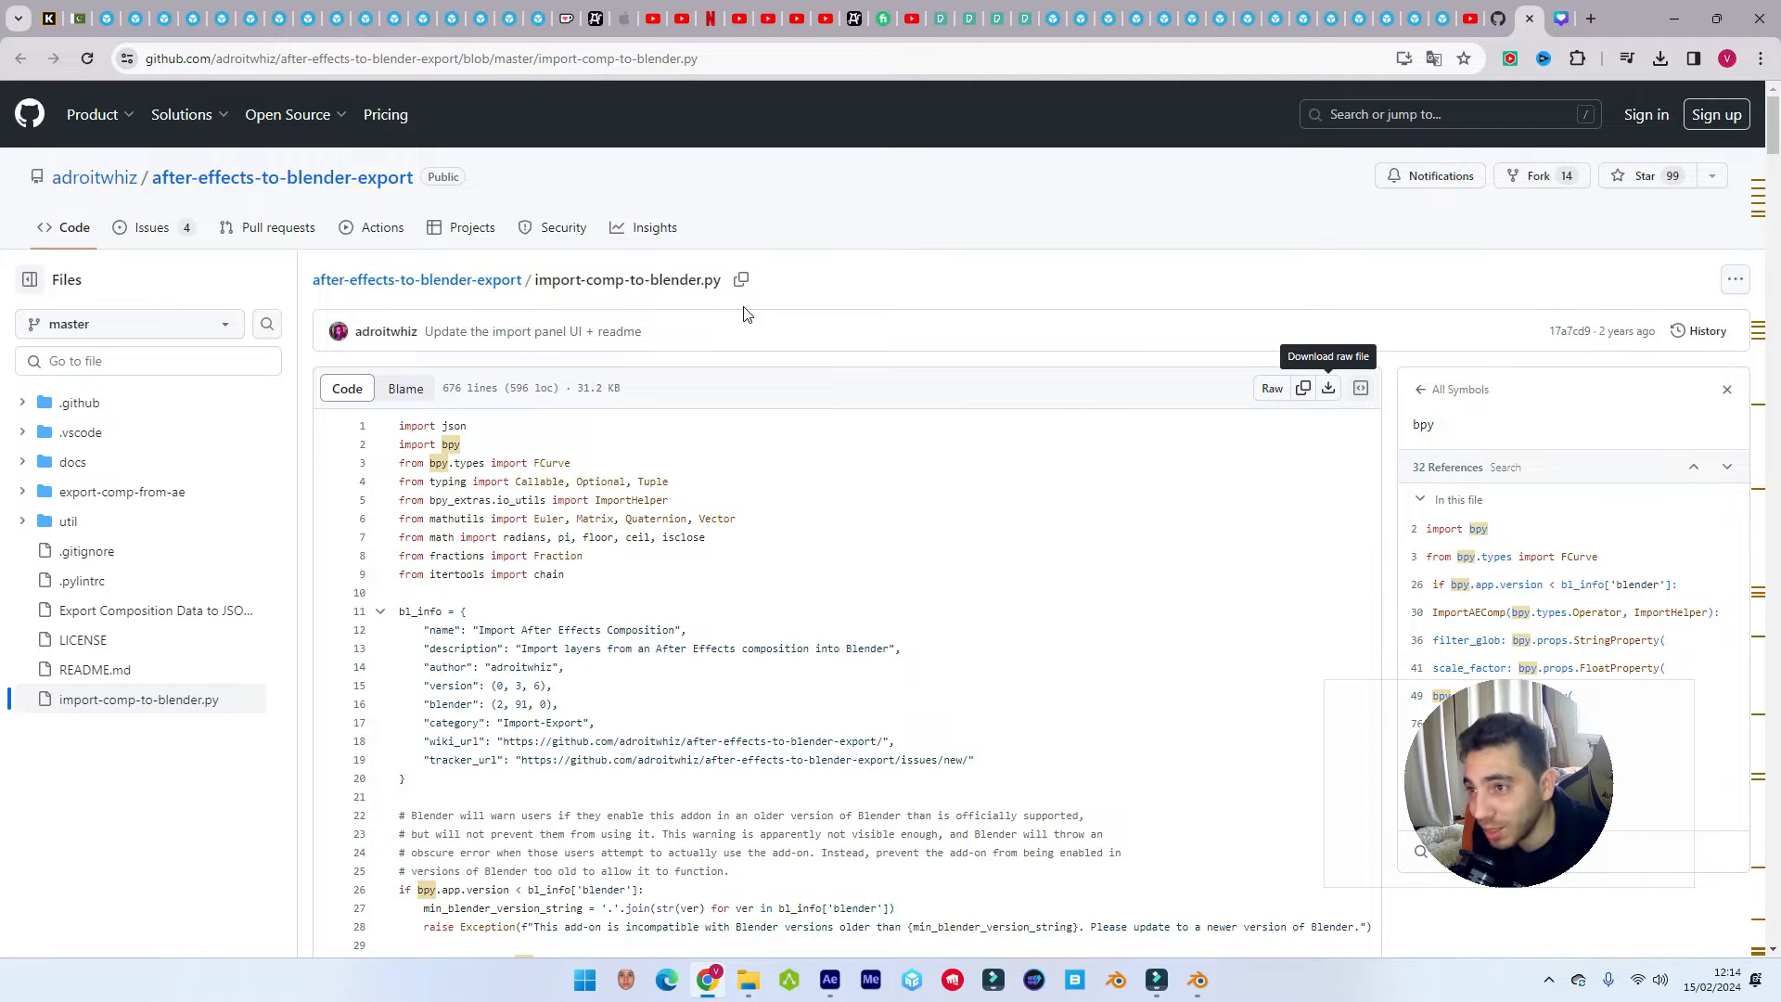
click(1325, 389)
mouse_move(1201, 987)
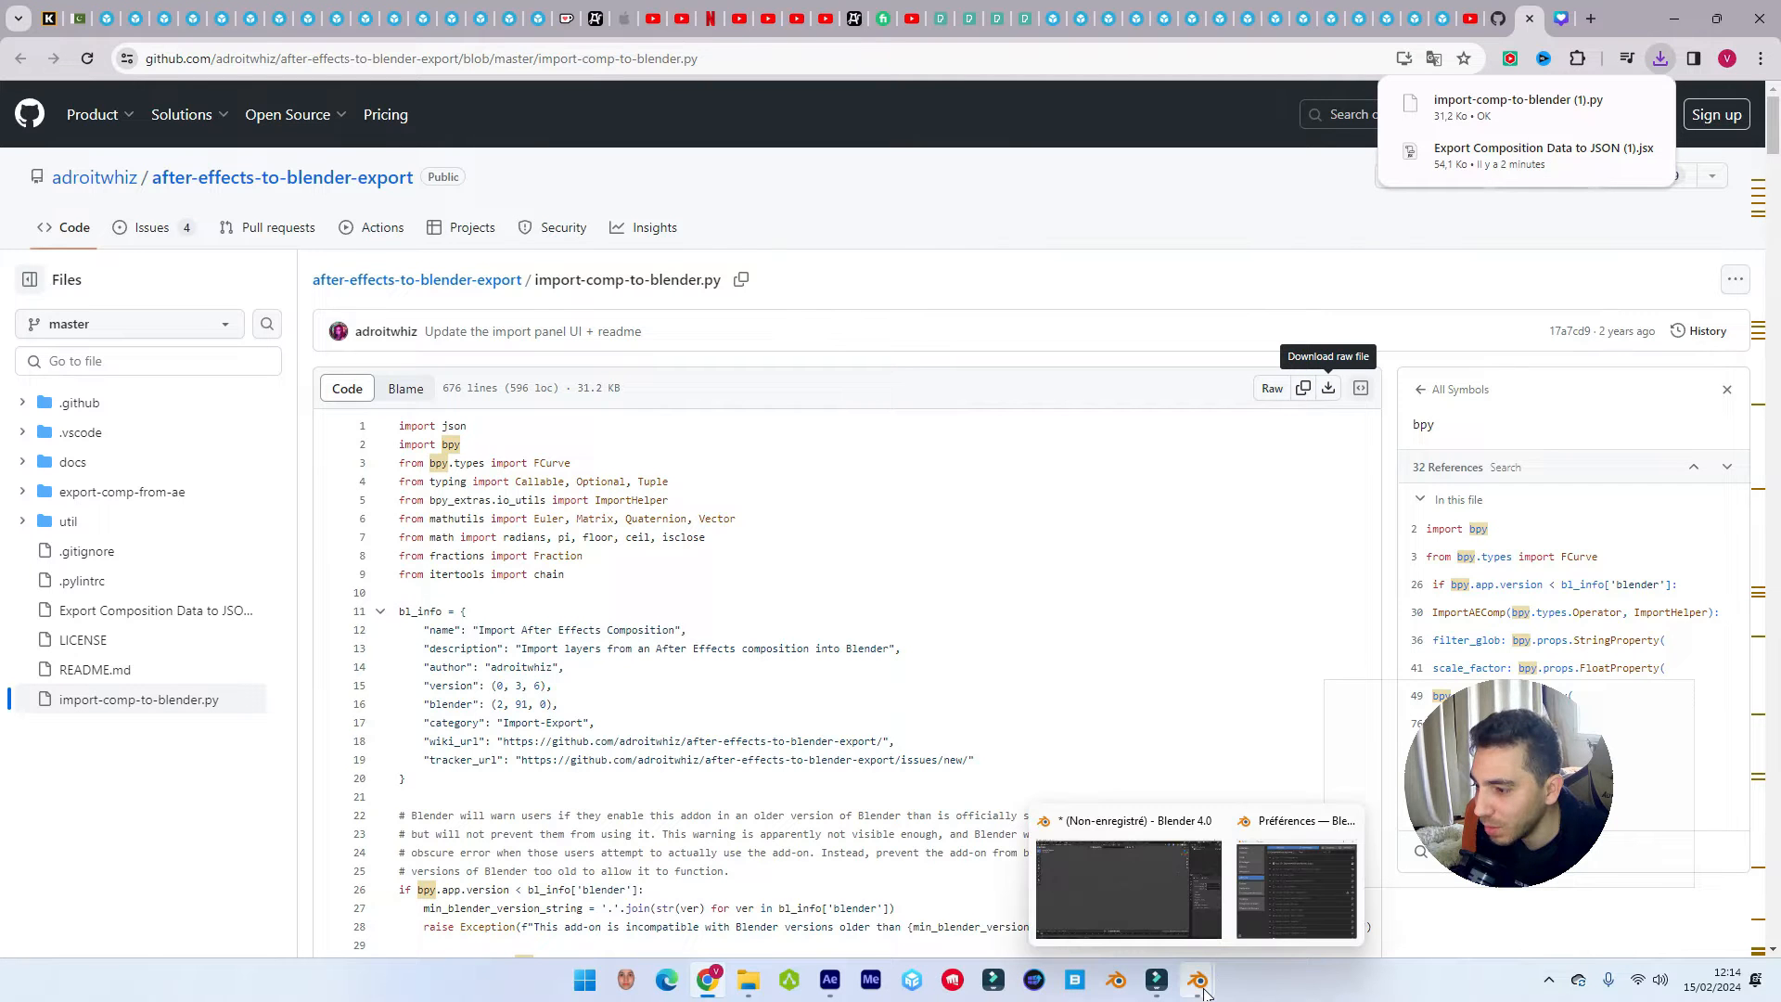
click(1249, 936)
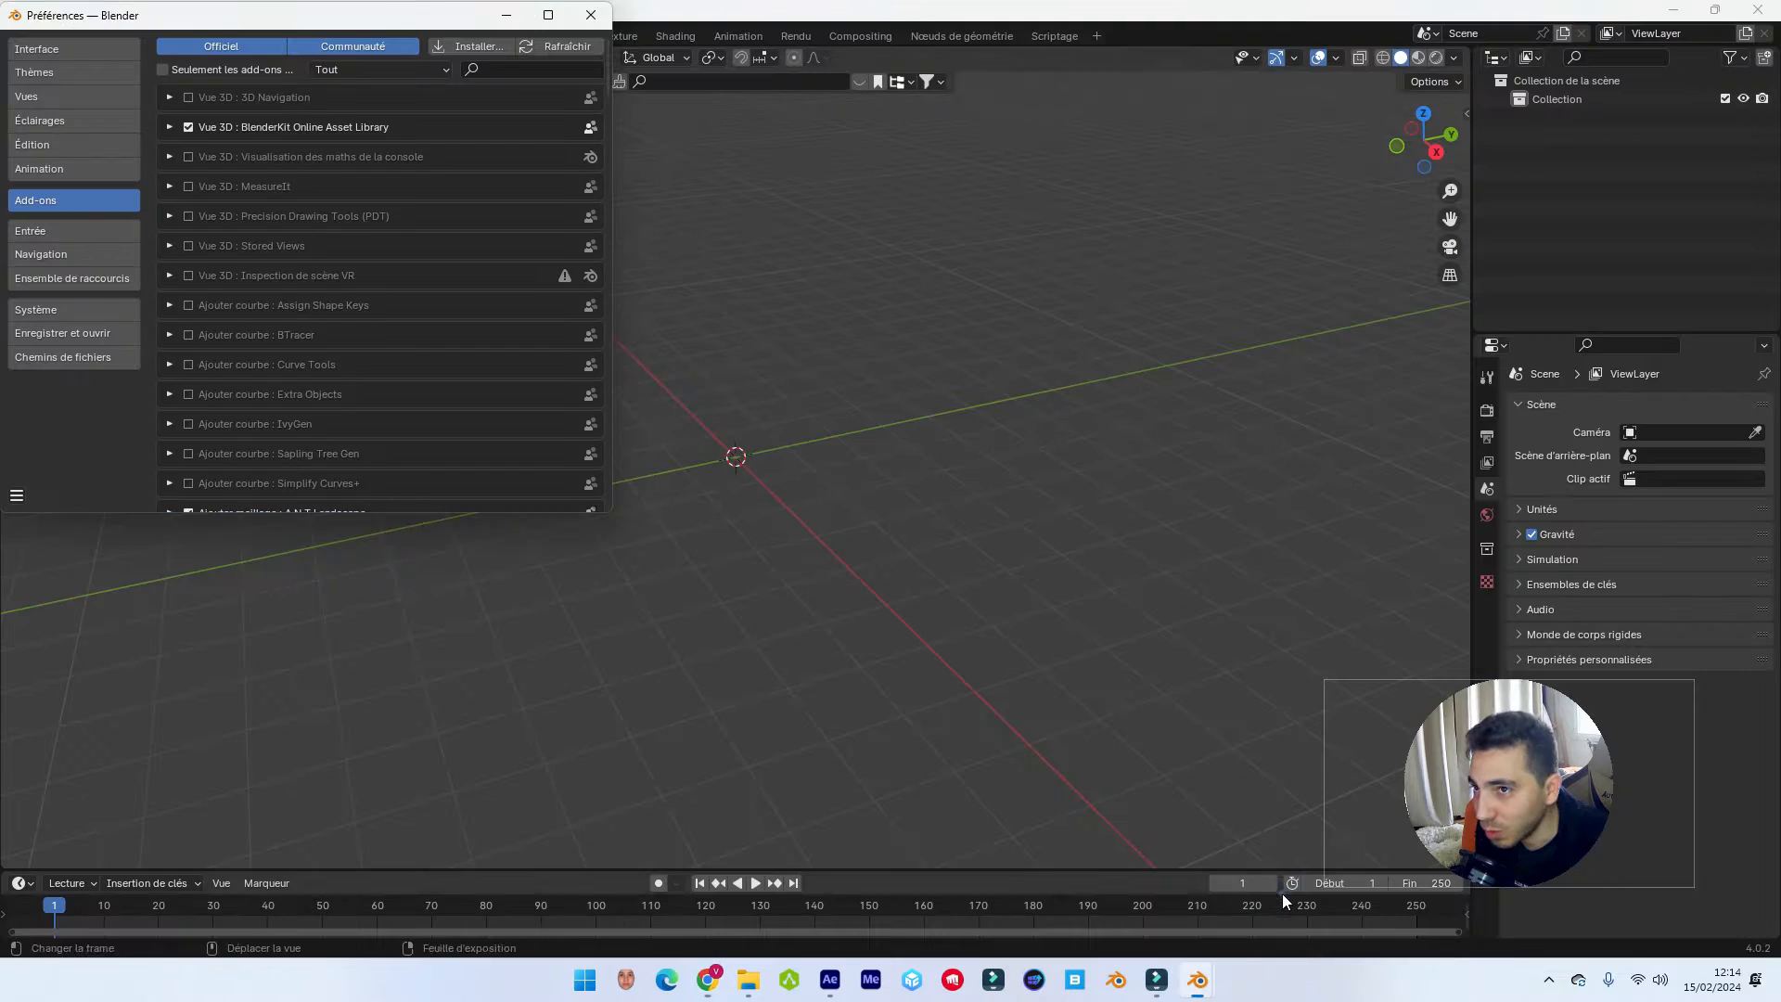
Install the downloaded add-on file, enable Import After Effects Composition and save the preferences.
click(475, 44)
scroll(533, 283, down, 2)
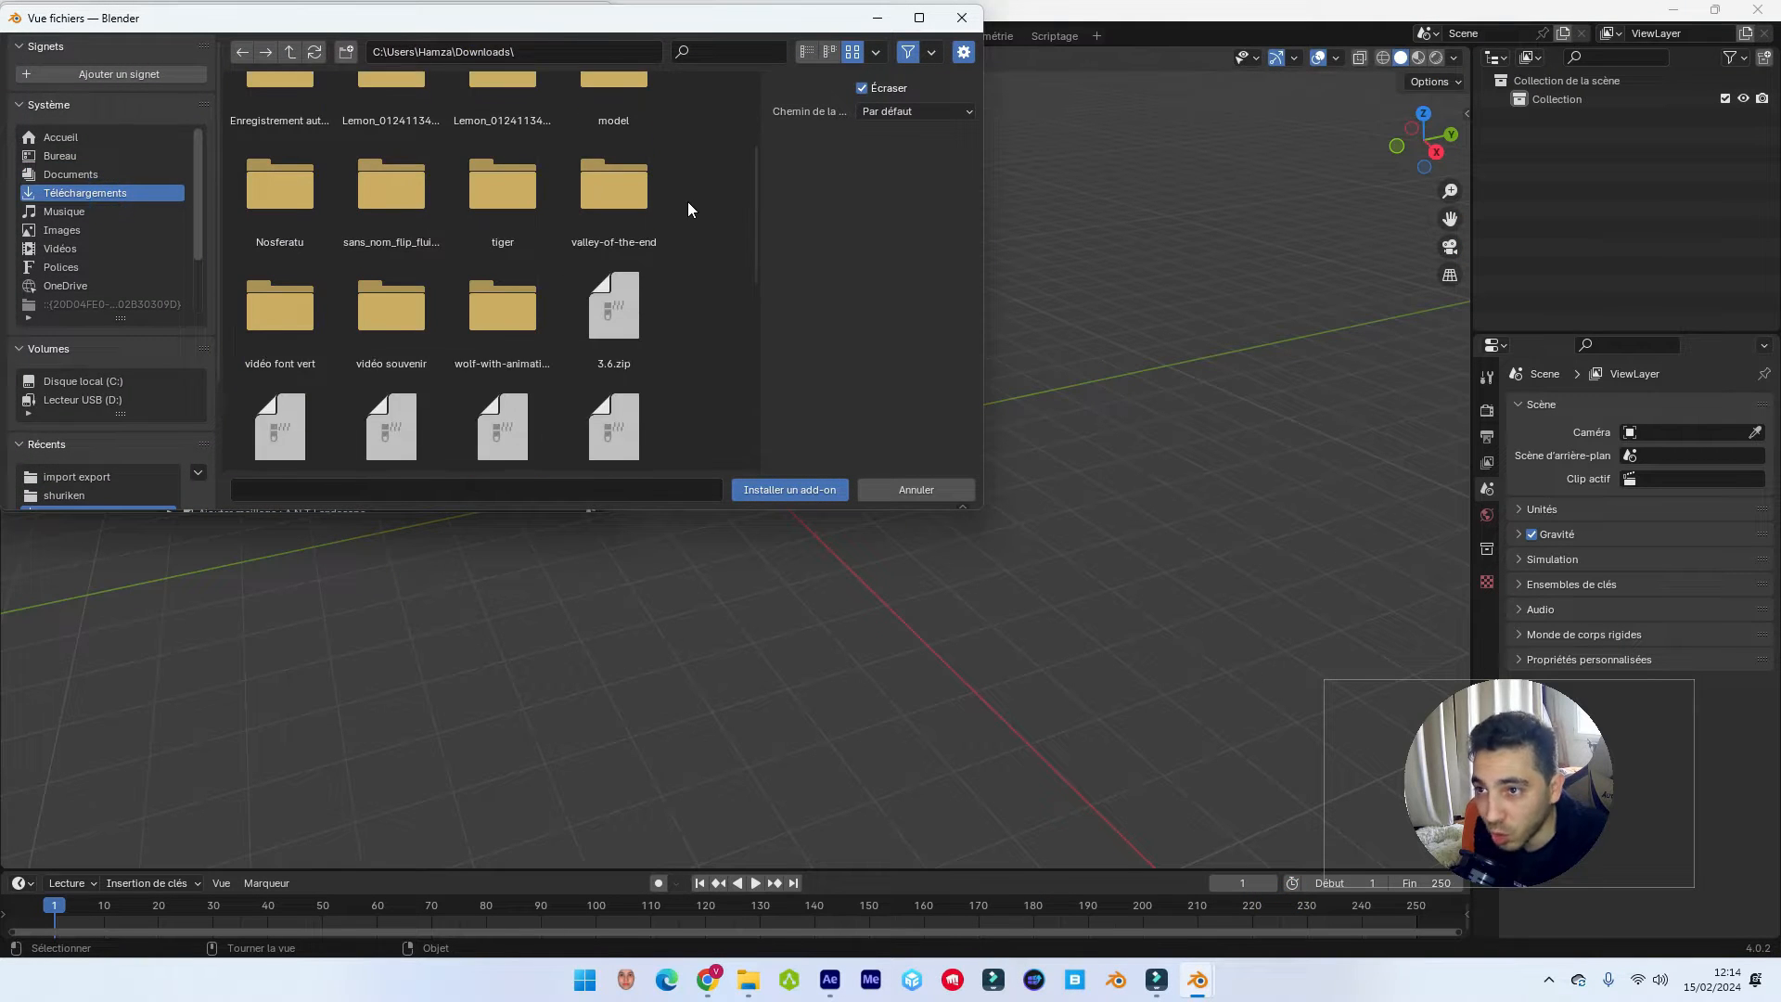
scroll(549, 243, down, 3)
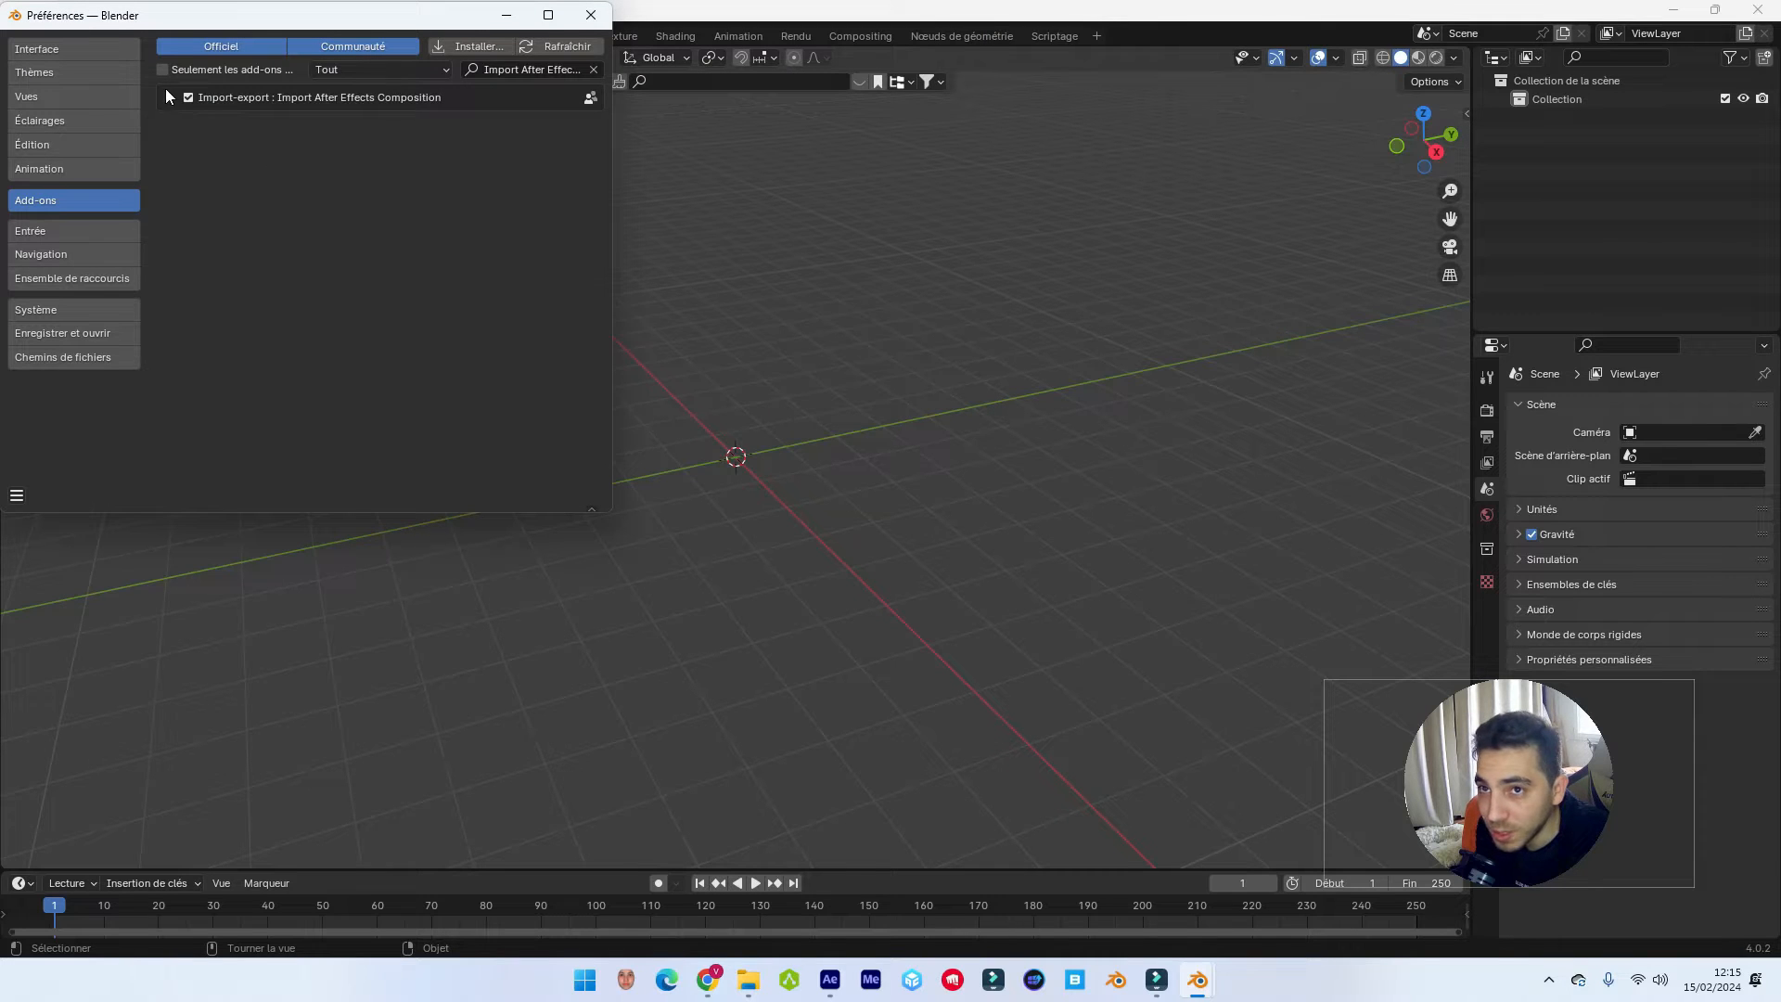
click(16, 501)
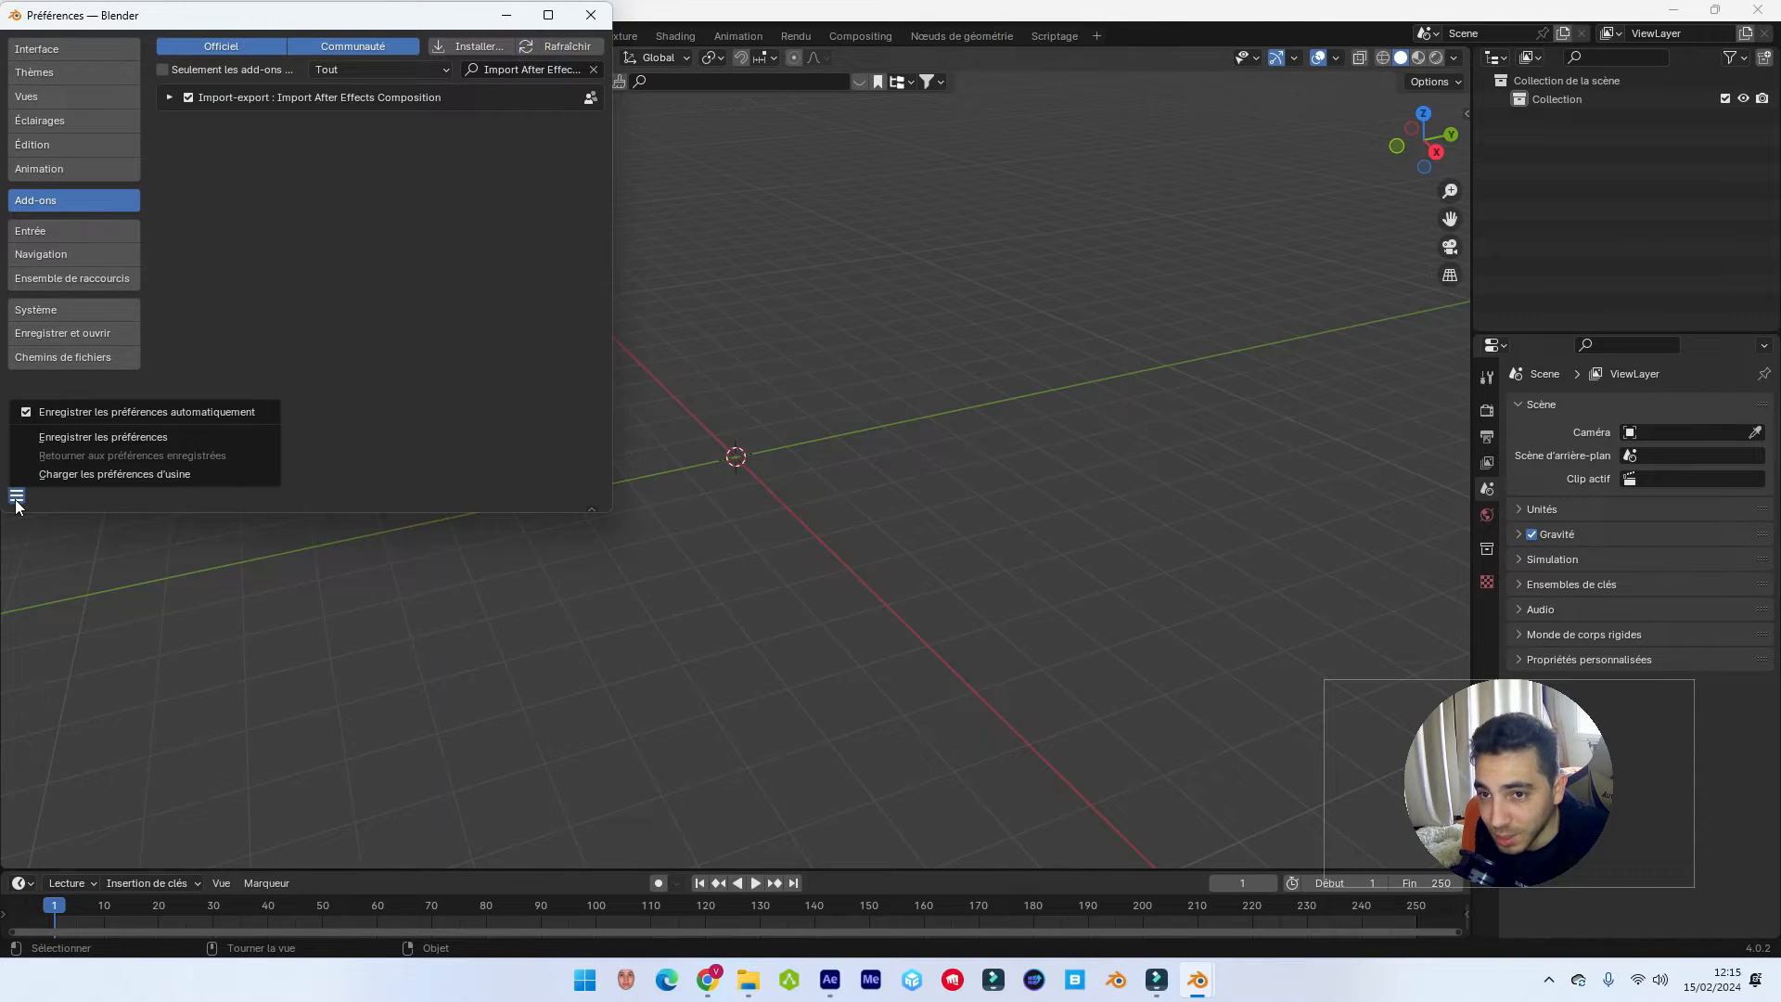
click(135, 437)
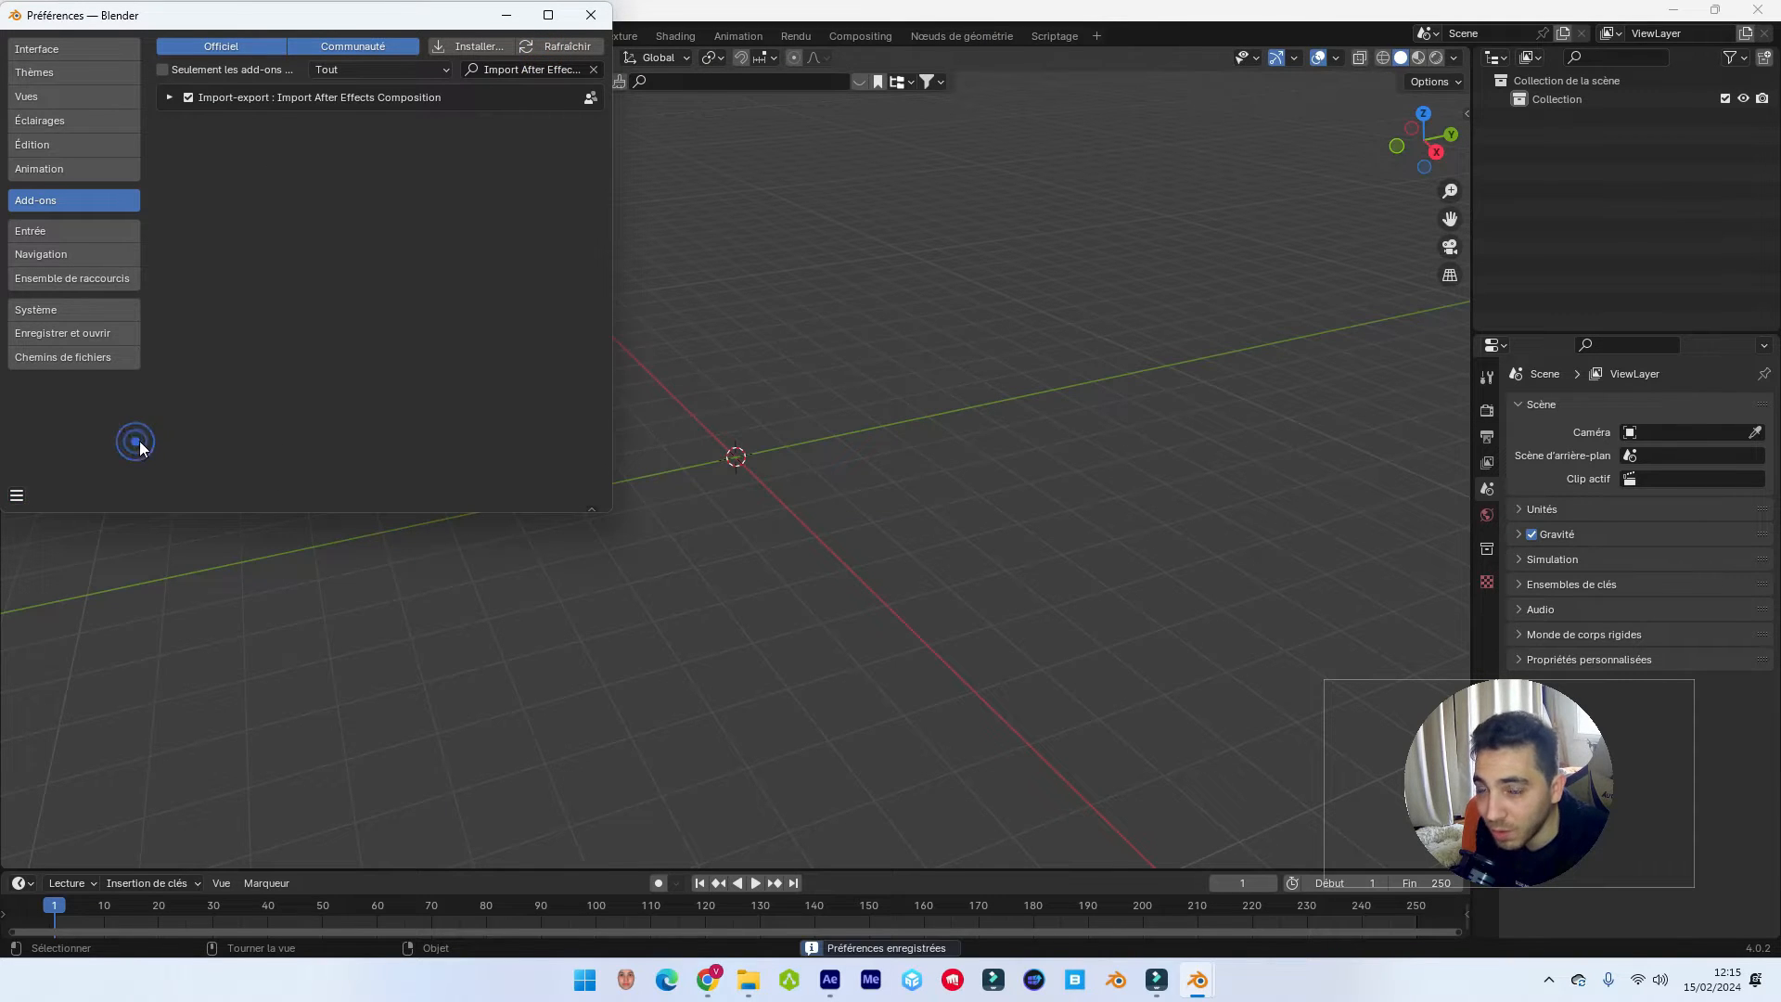
click(591, 14)
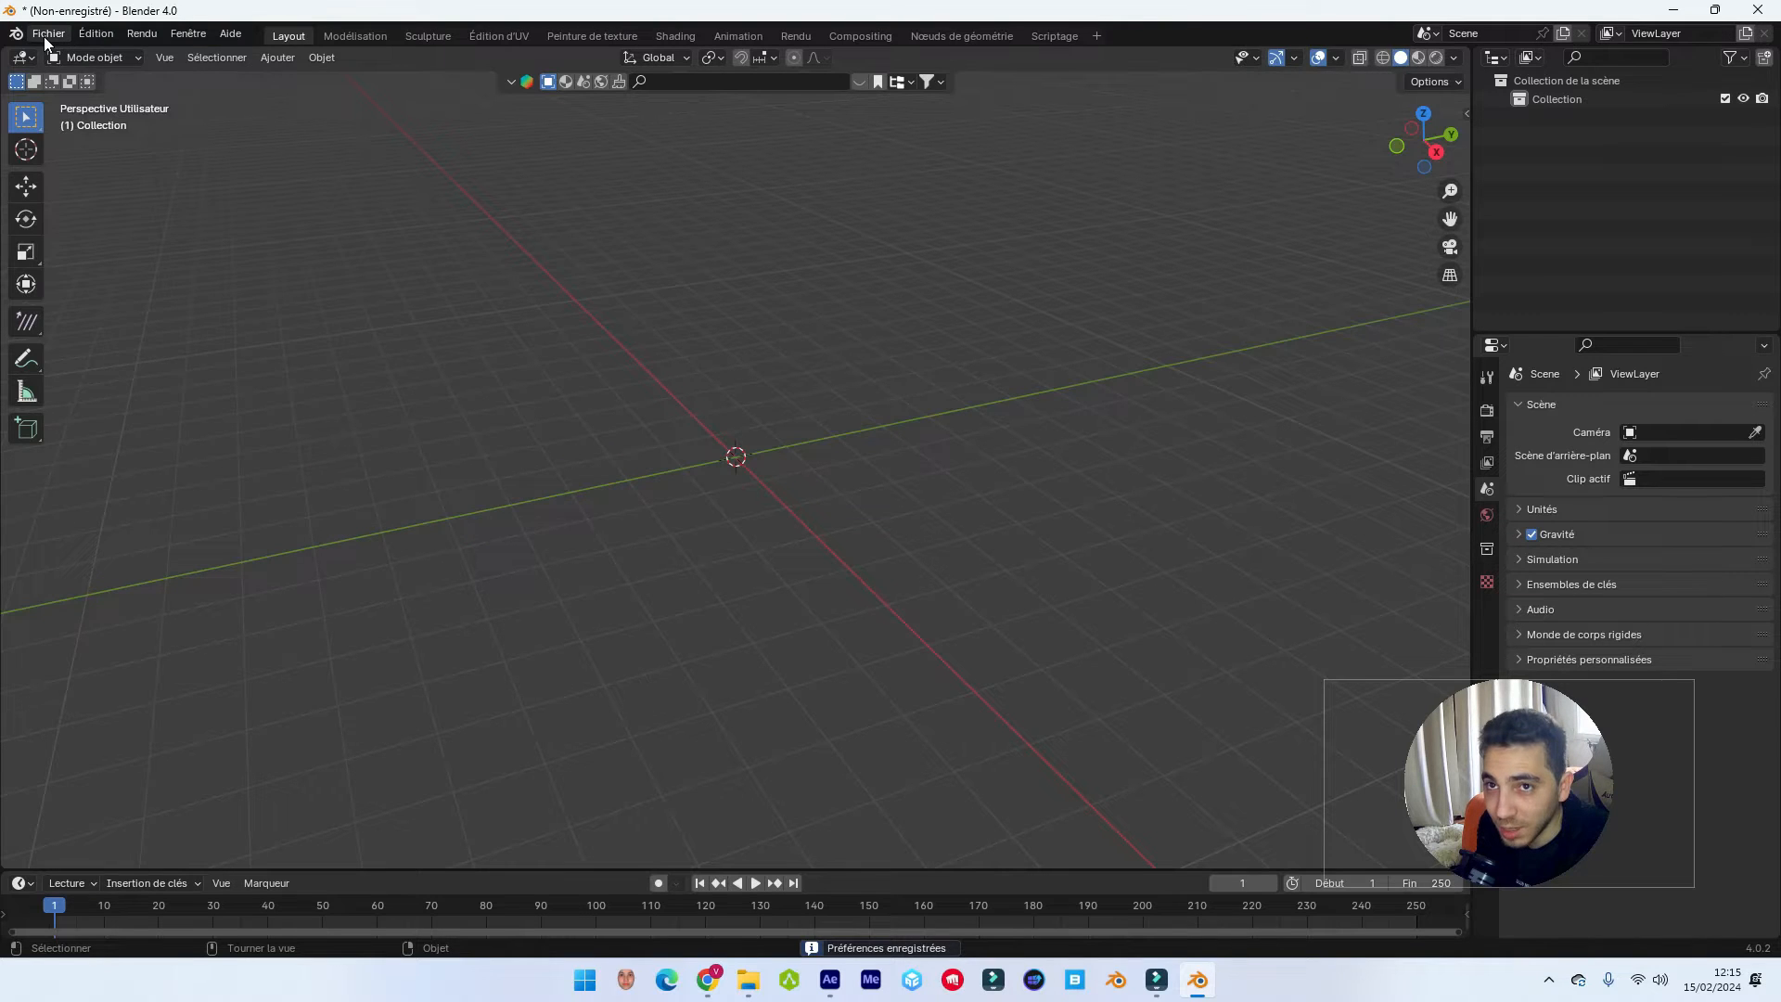
Import "Export import.json" from the import export folder as converted After Effects composition data.
click(46, 36)
mouse_move(126, 297)
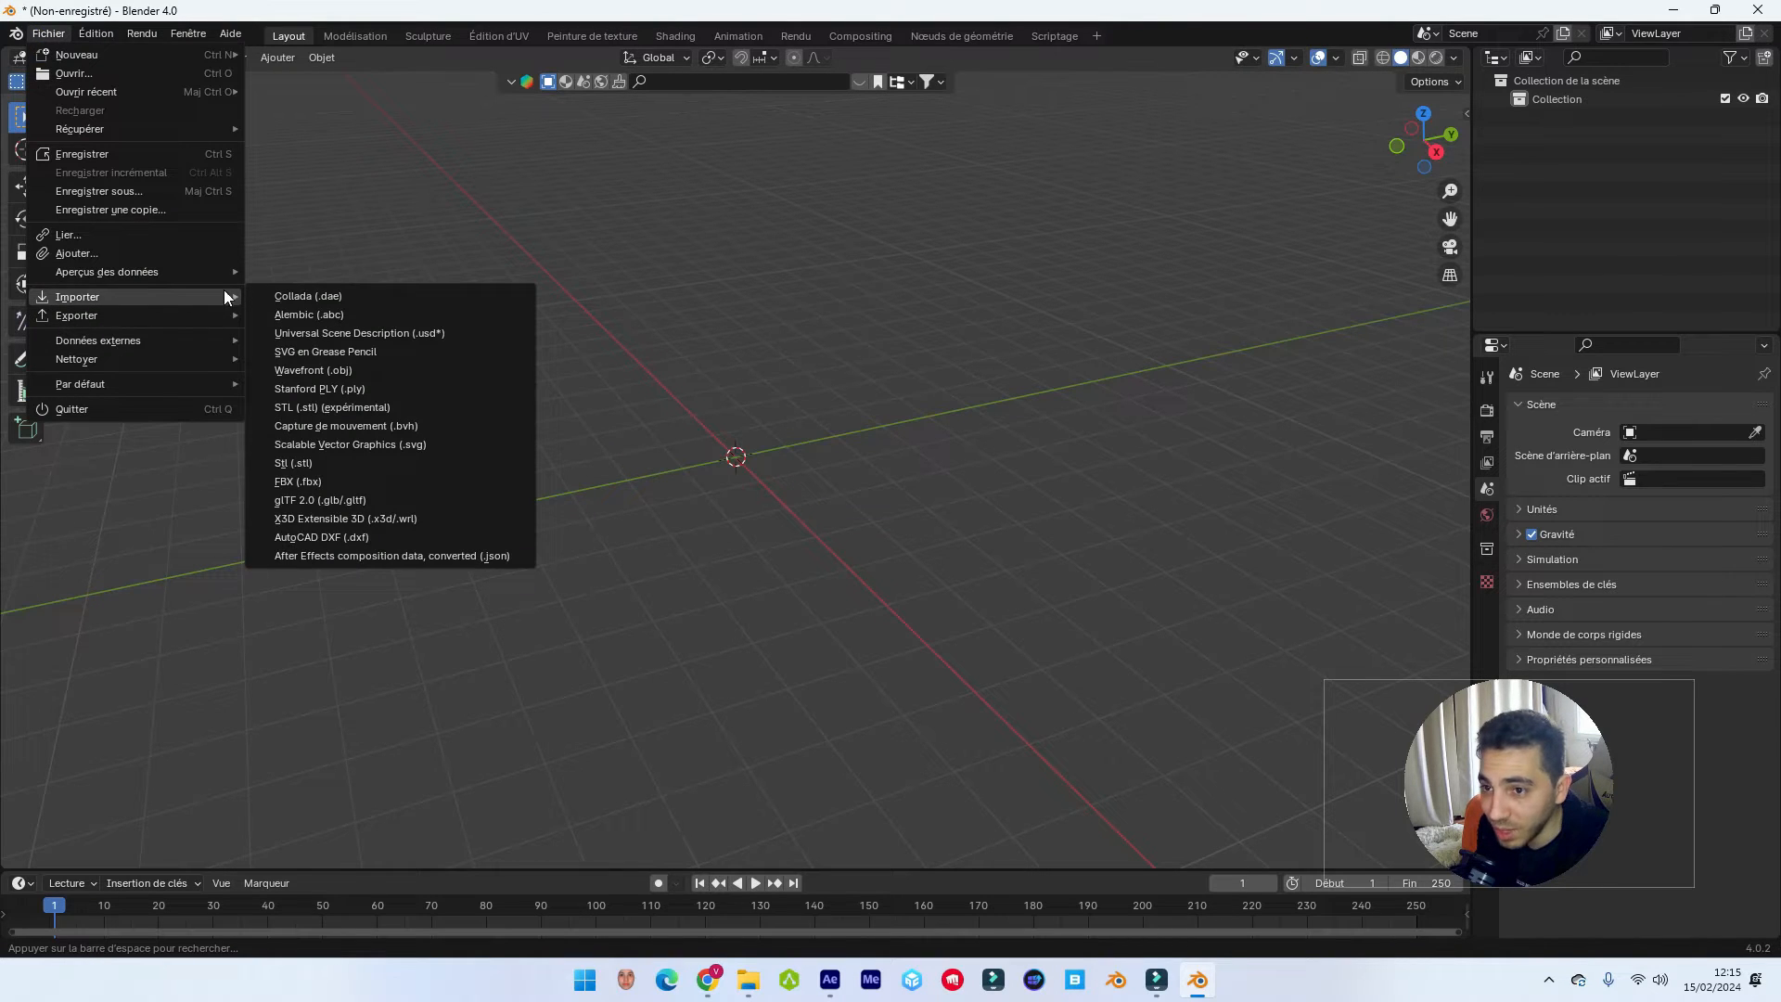
click(379, 555)
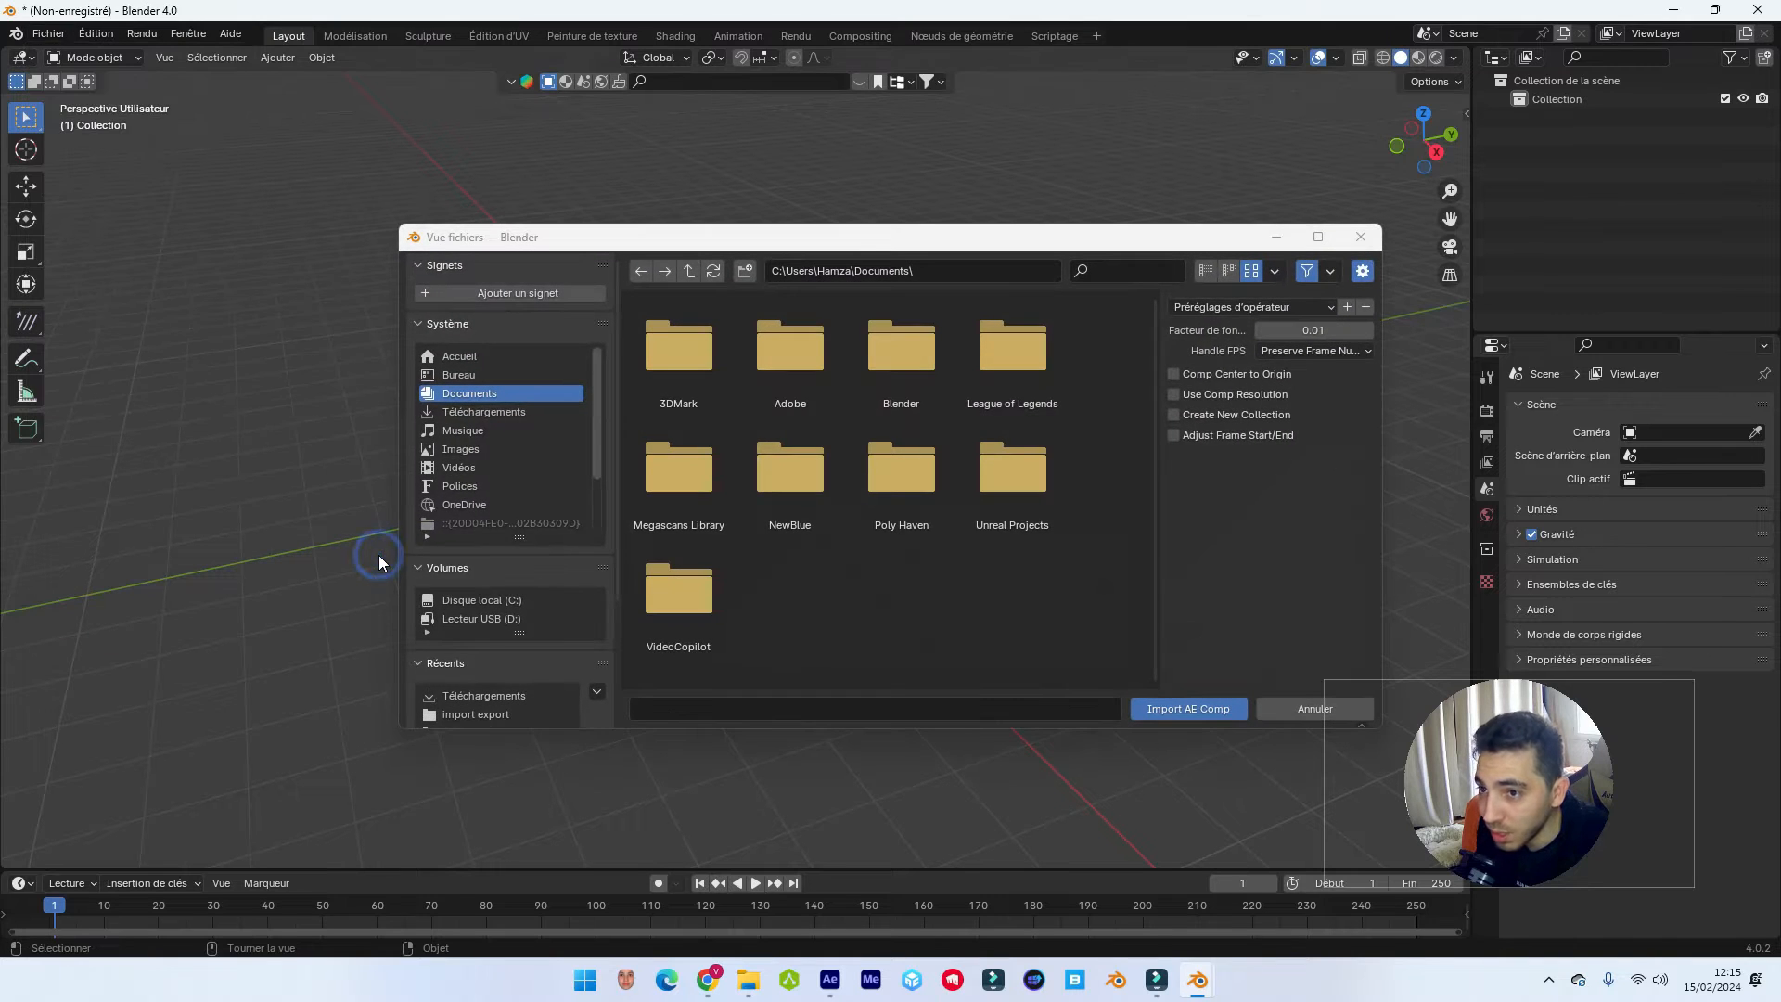
click(512, 414)
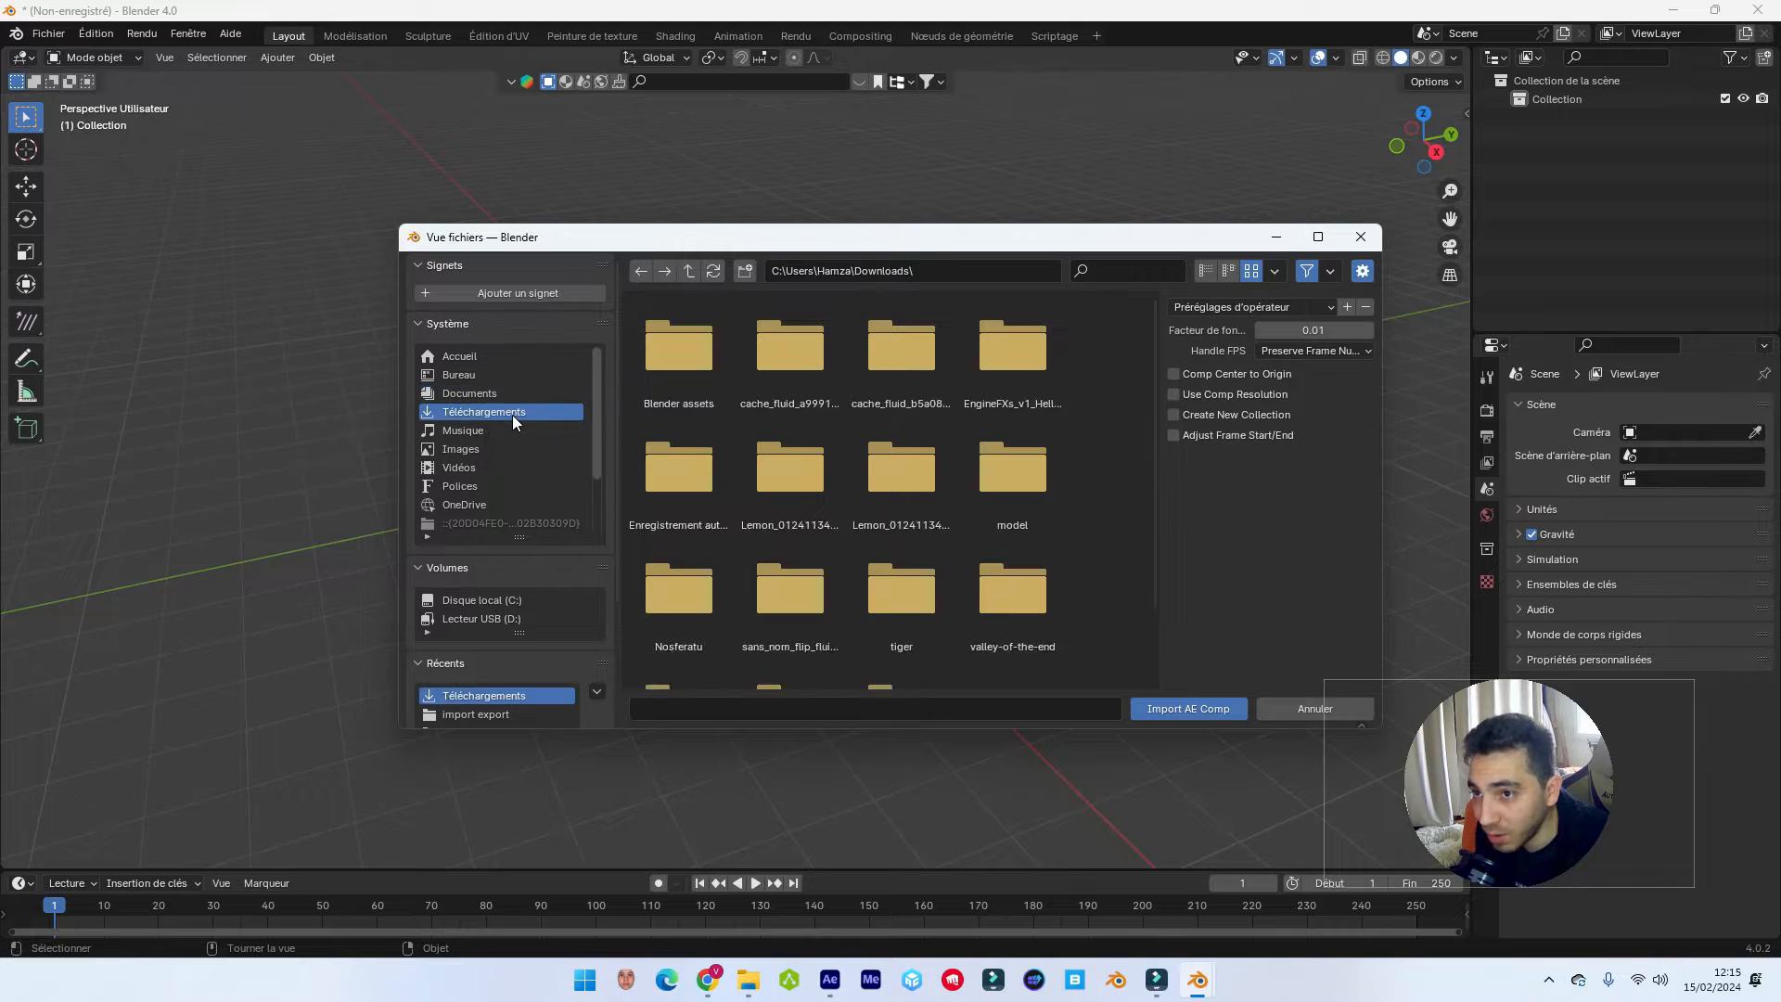
click(475, 714)
click(671, 341)
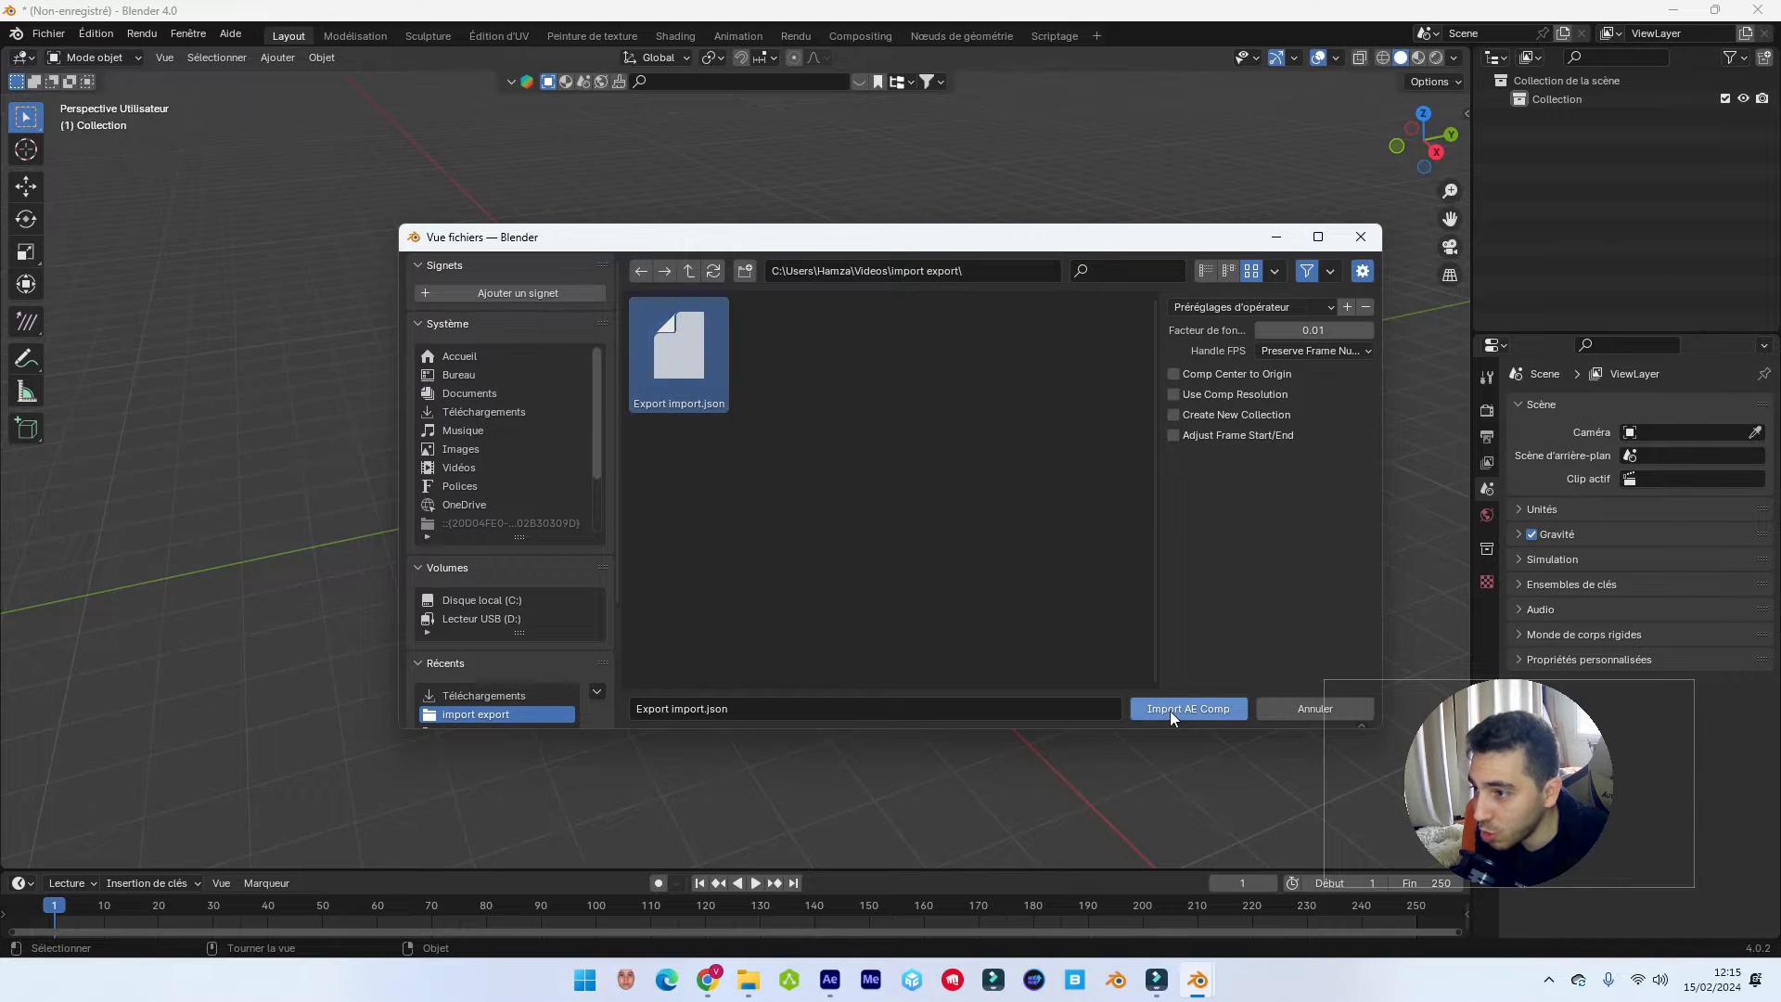
click(1170, 711)
Shift all keyframes of the imported objects forward by 1 frame in the timeline.
scroll(1094, 685, down, 5)
middle_drag(1095, 685, 1336, 643)
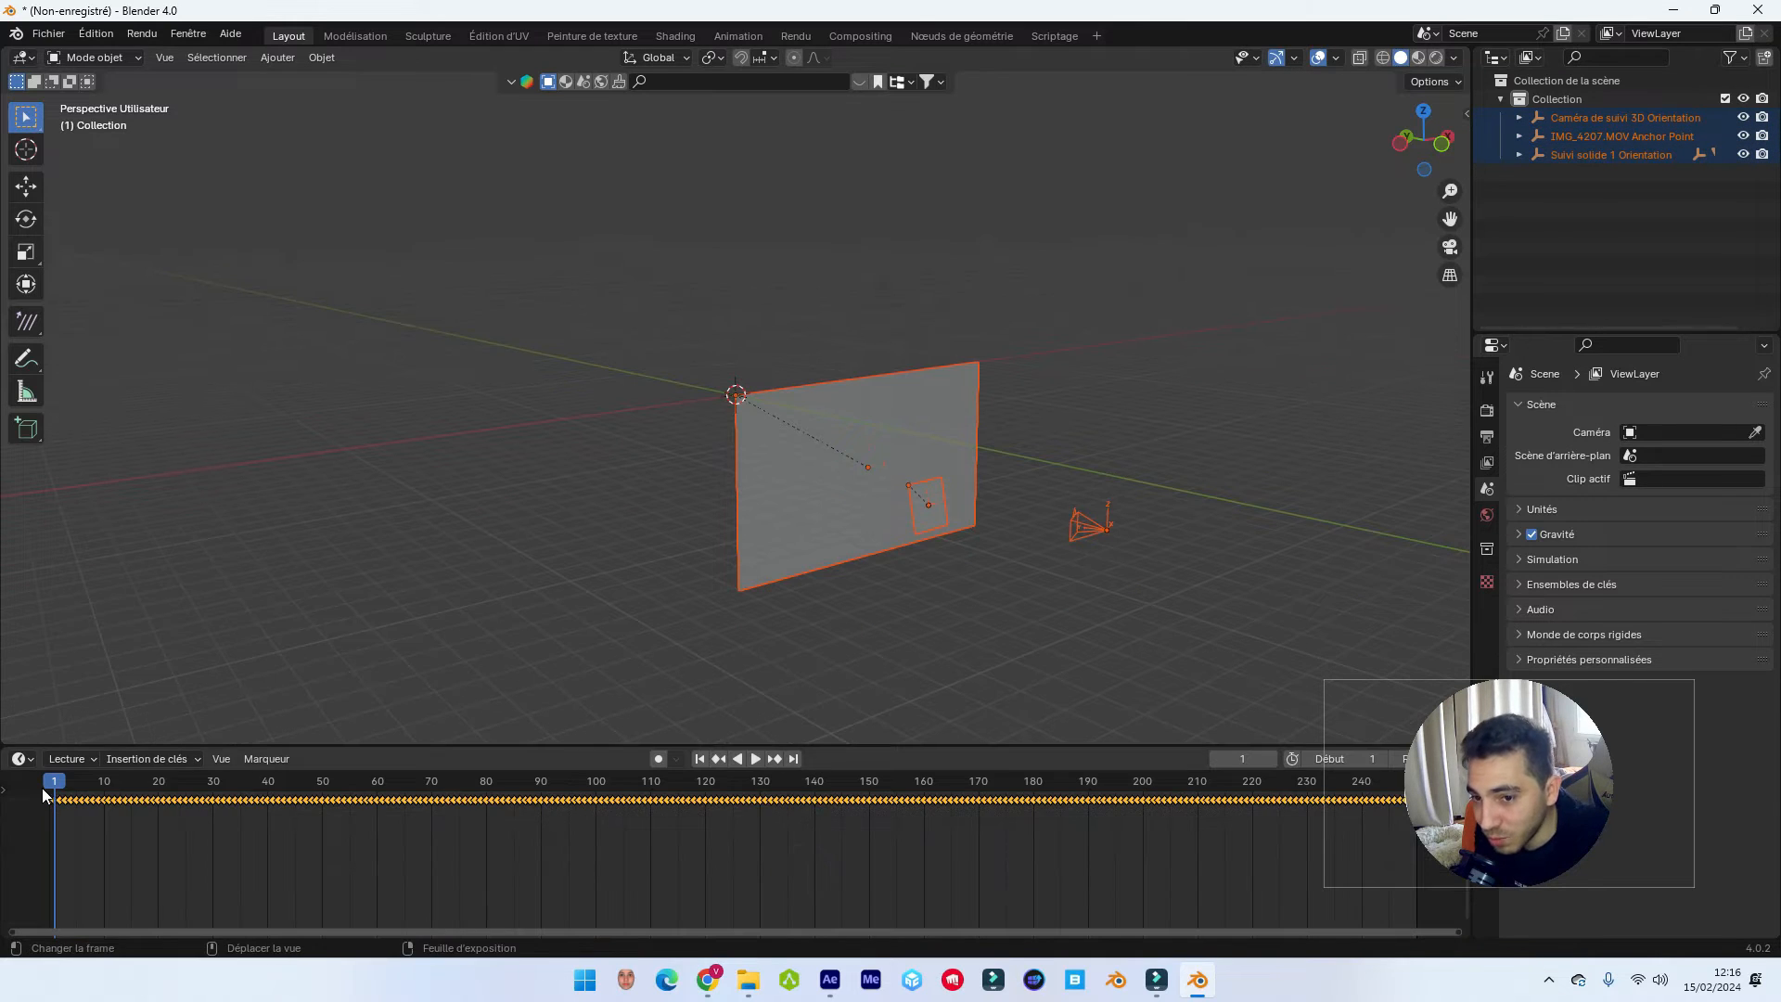
drag(57, 784, 446, 784)
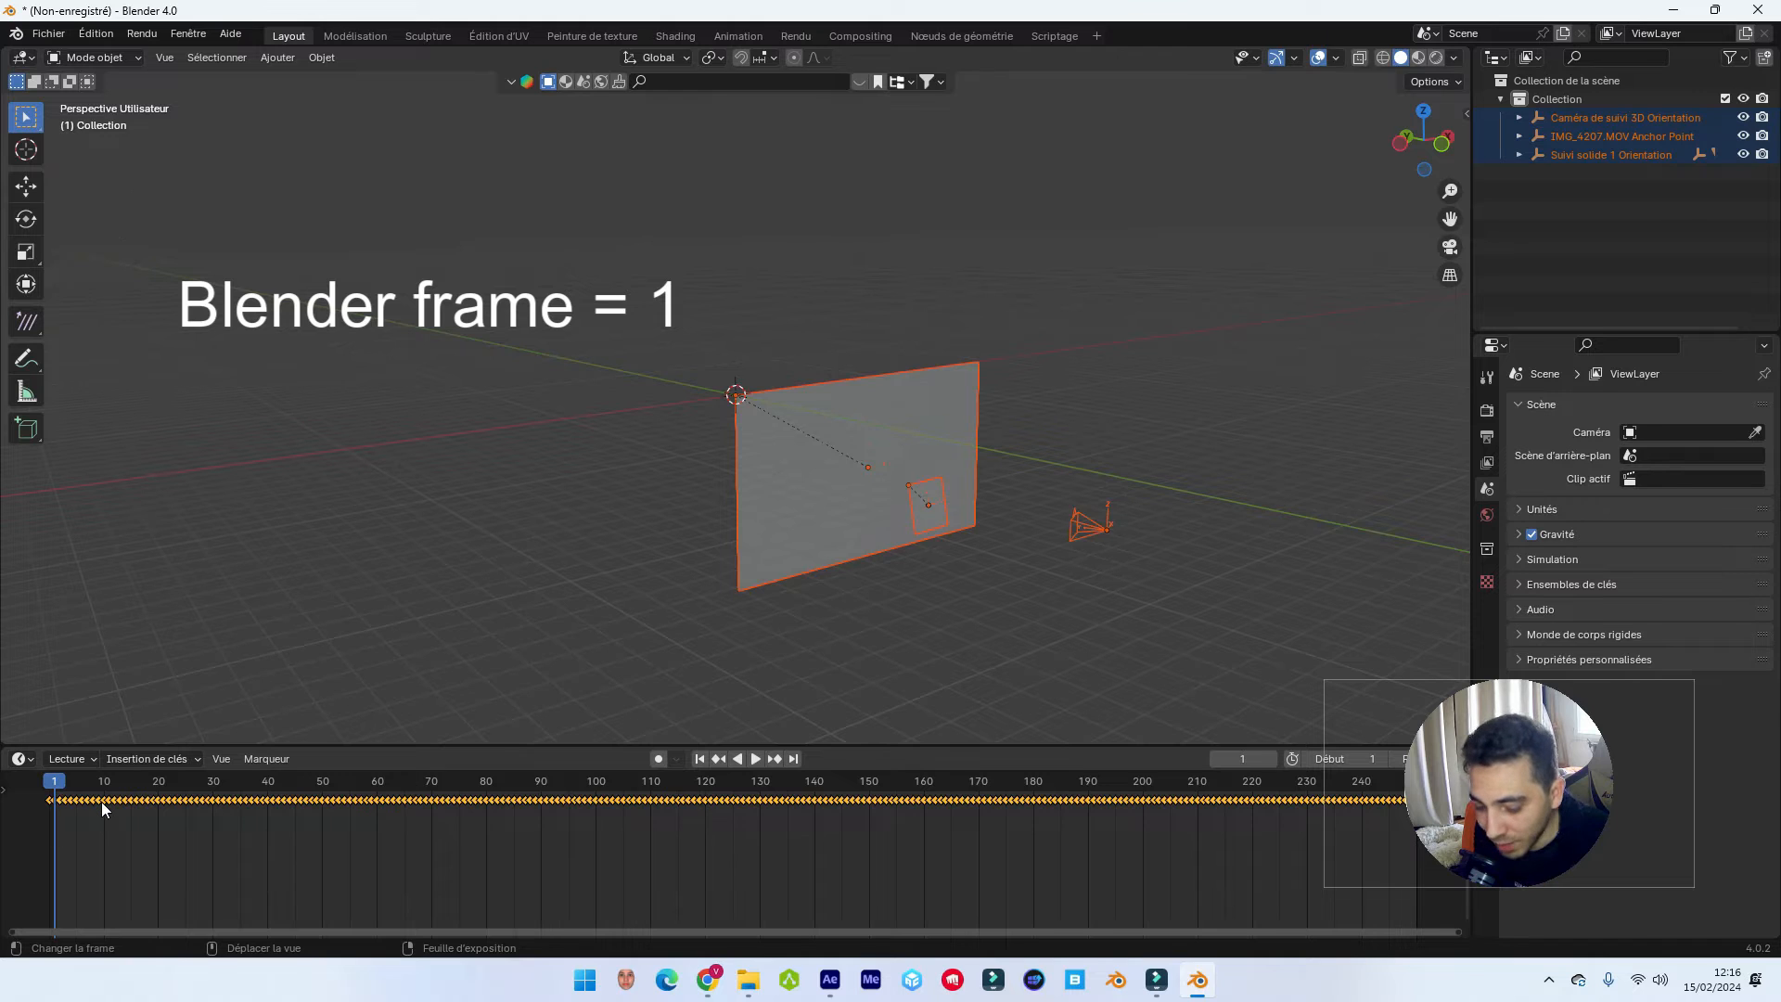
key(g)
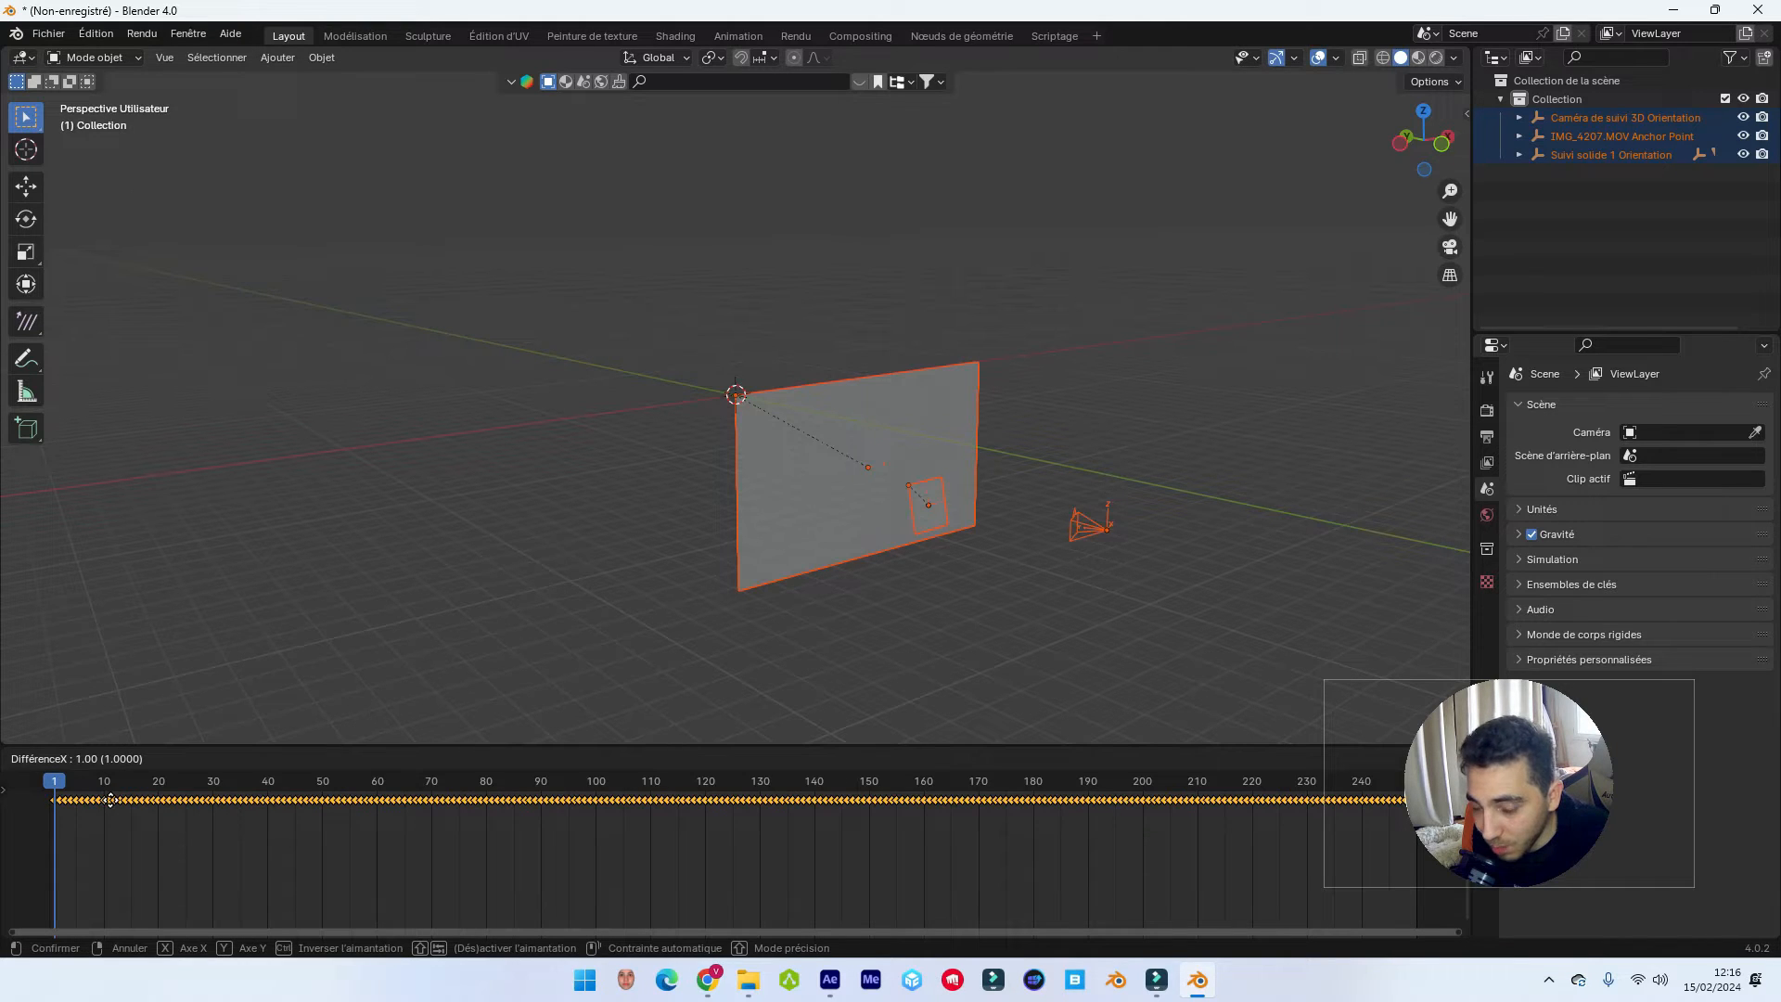
click(110, 800)
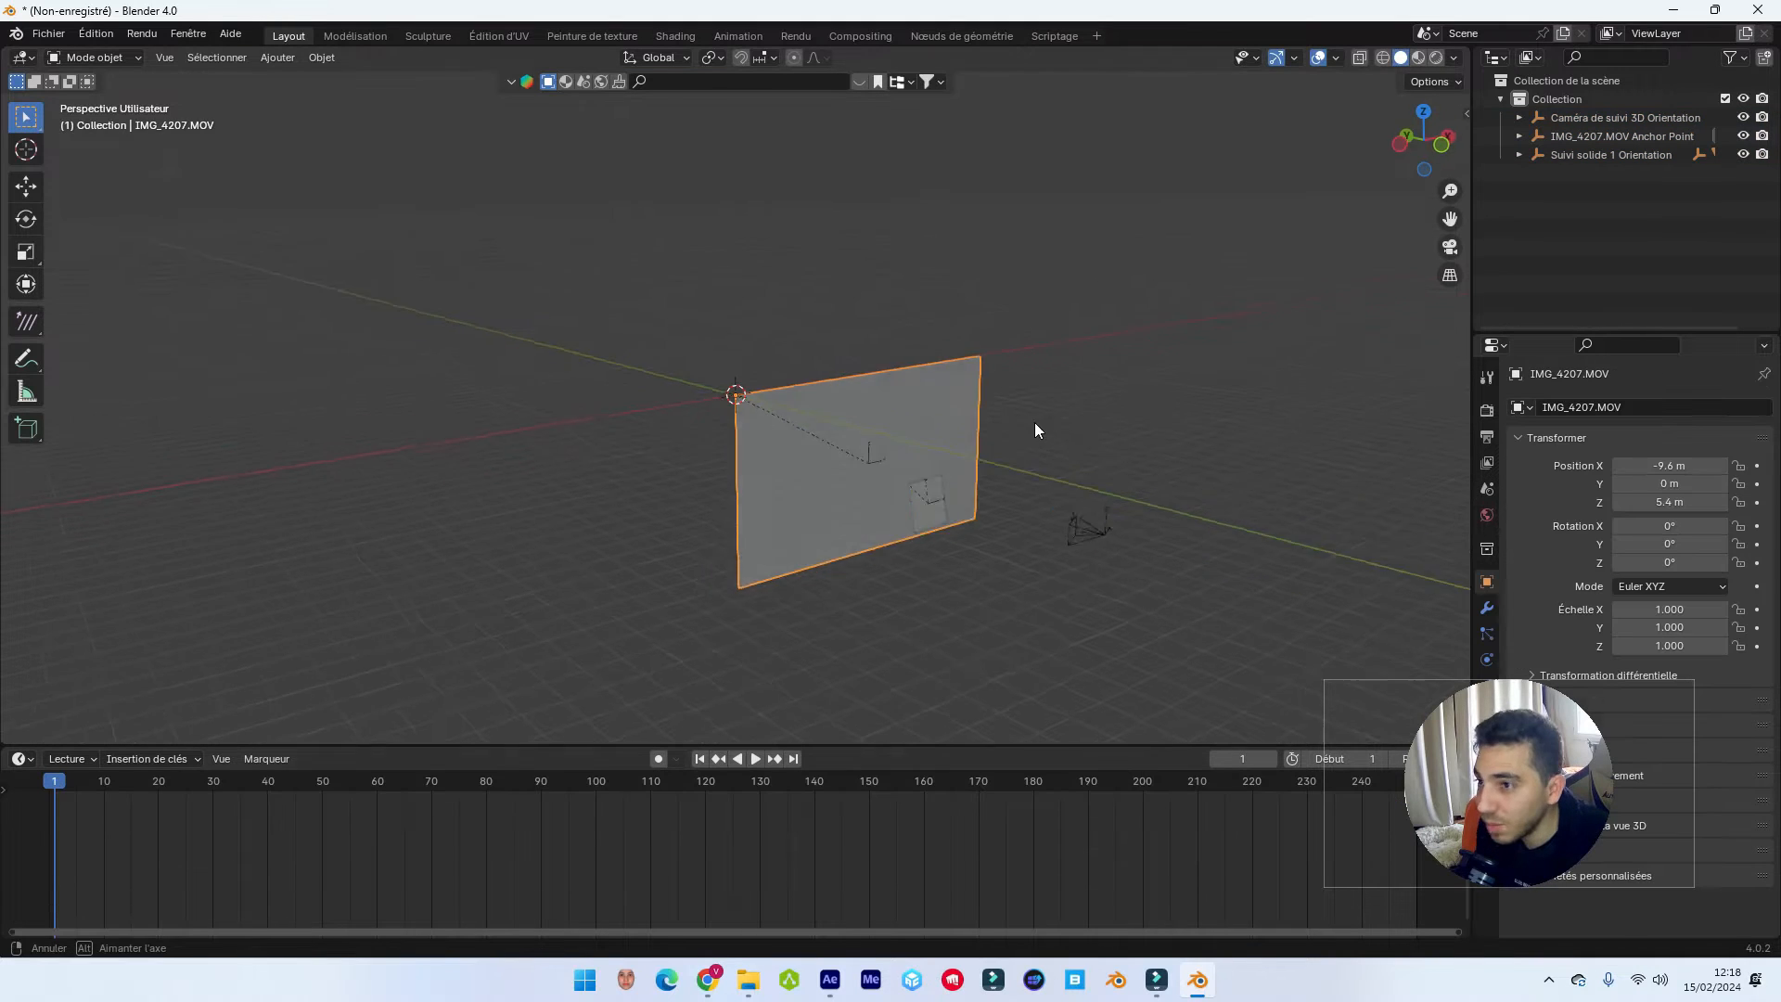
Delete the large IMG_4207.MOV plane from the scene.
middle_drag(1037, 429, 1029, 426)
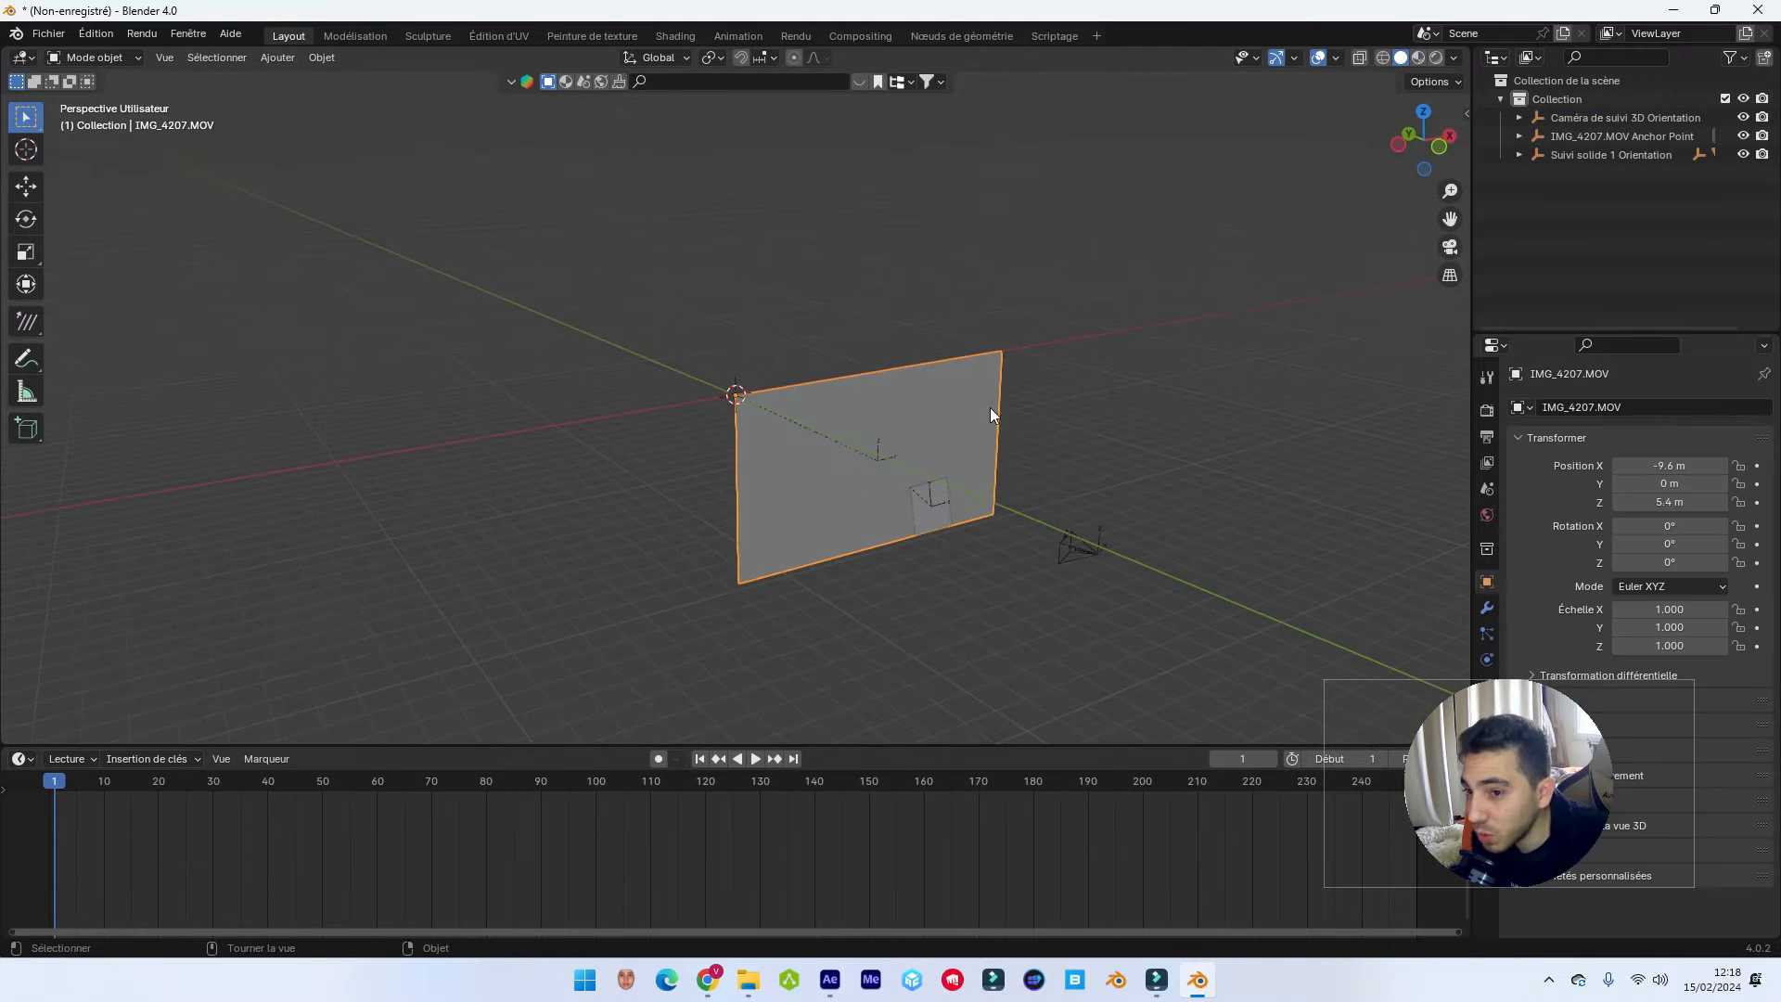
key(x)
click(918, 397)
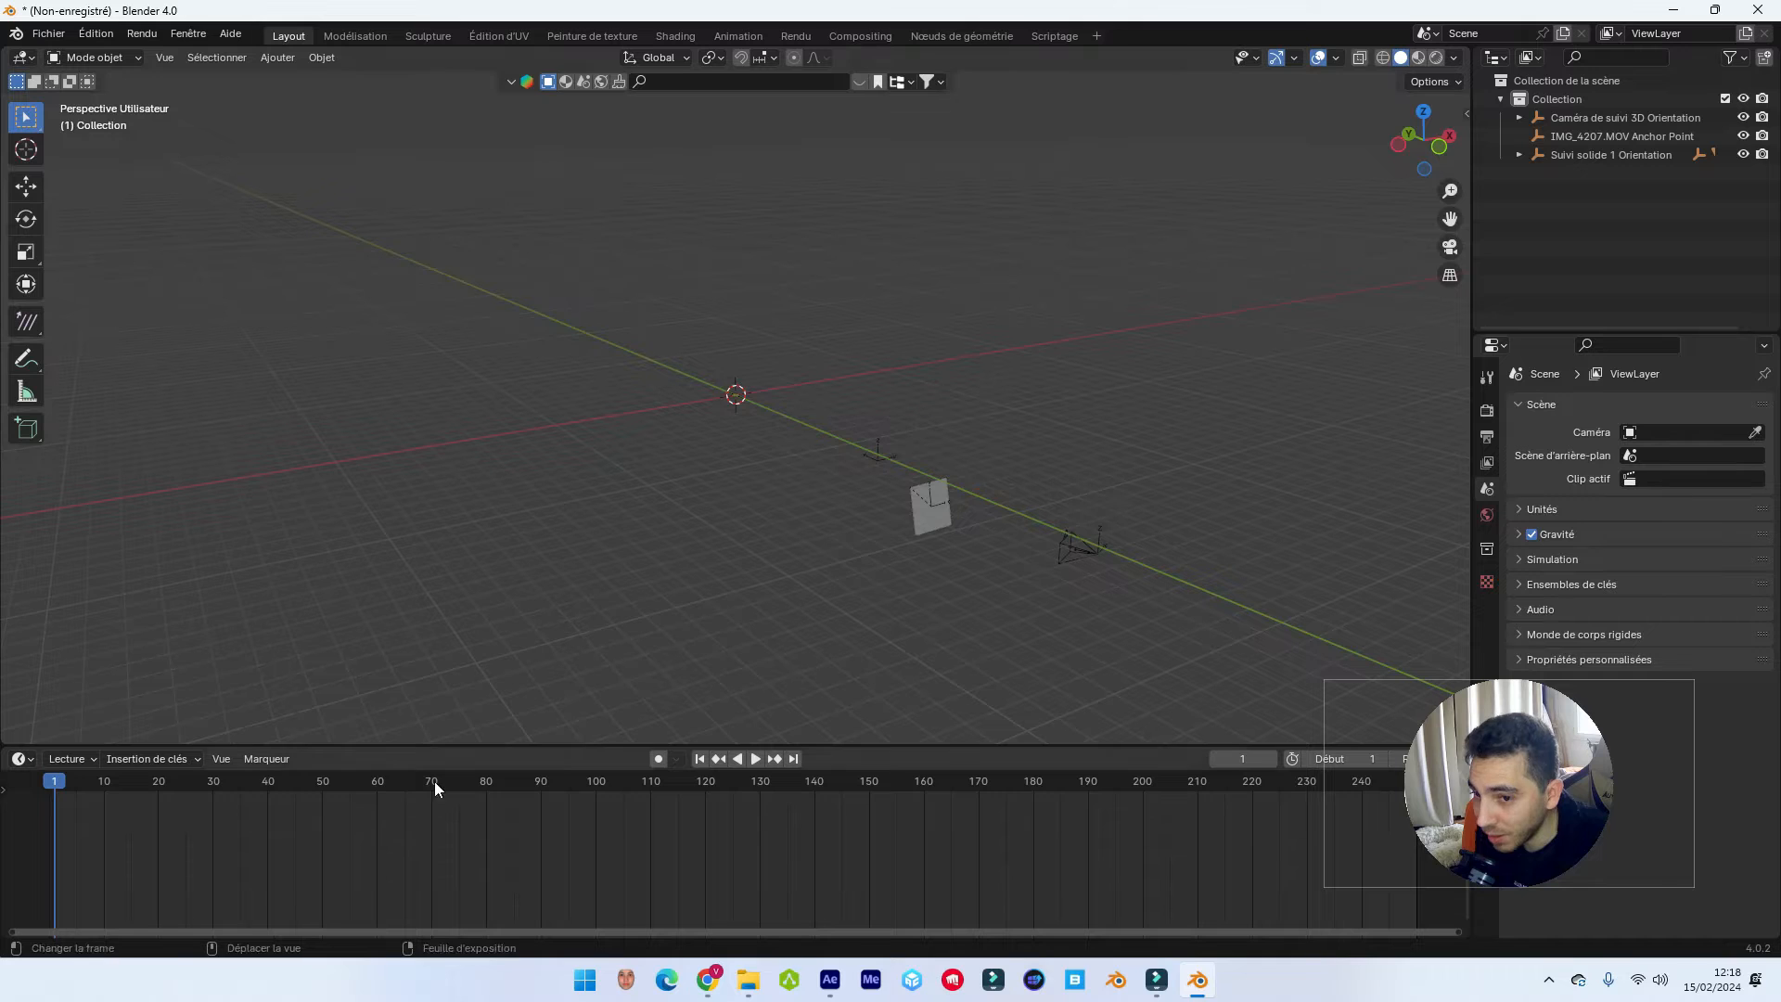
Enable background images on the 3D tracker camera, add one with a movie clip source and browse for the clip.
click(1098, 553)
click(1090, 549)
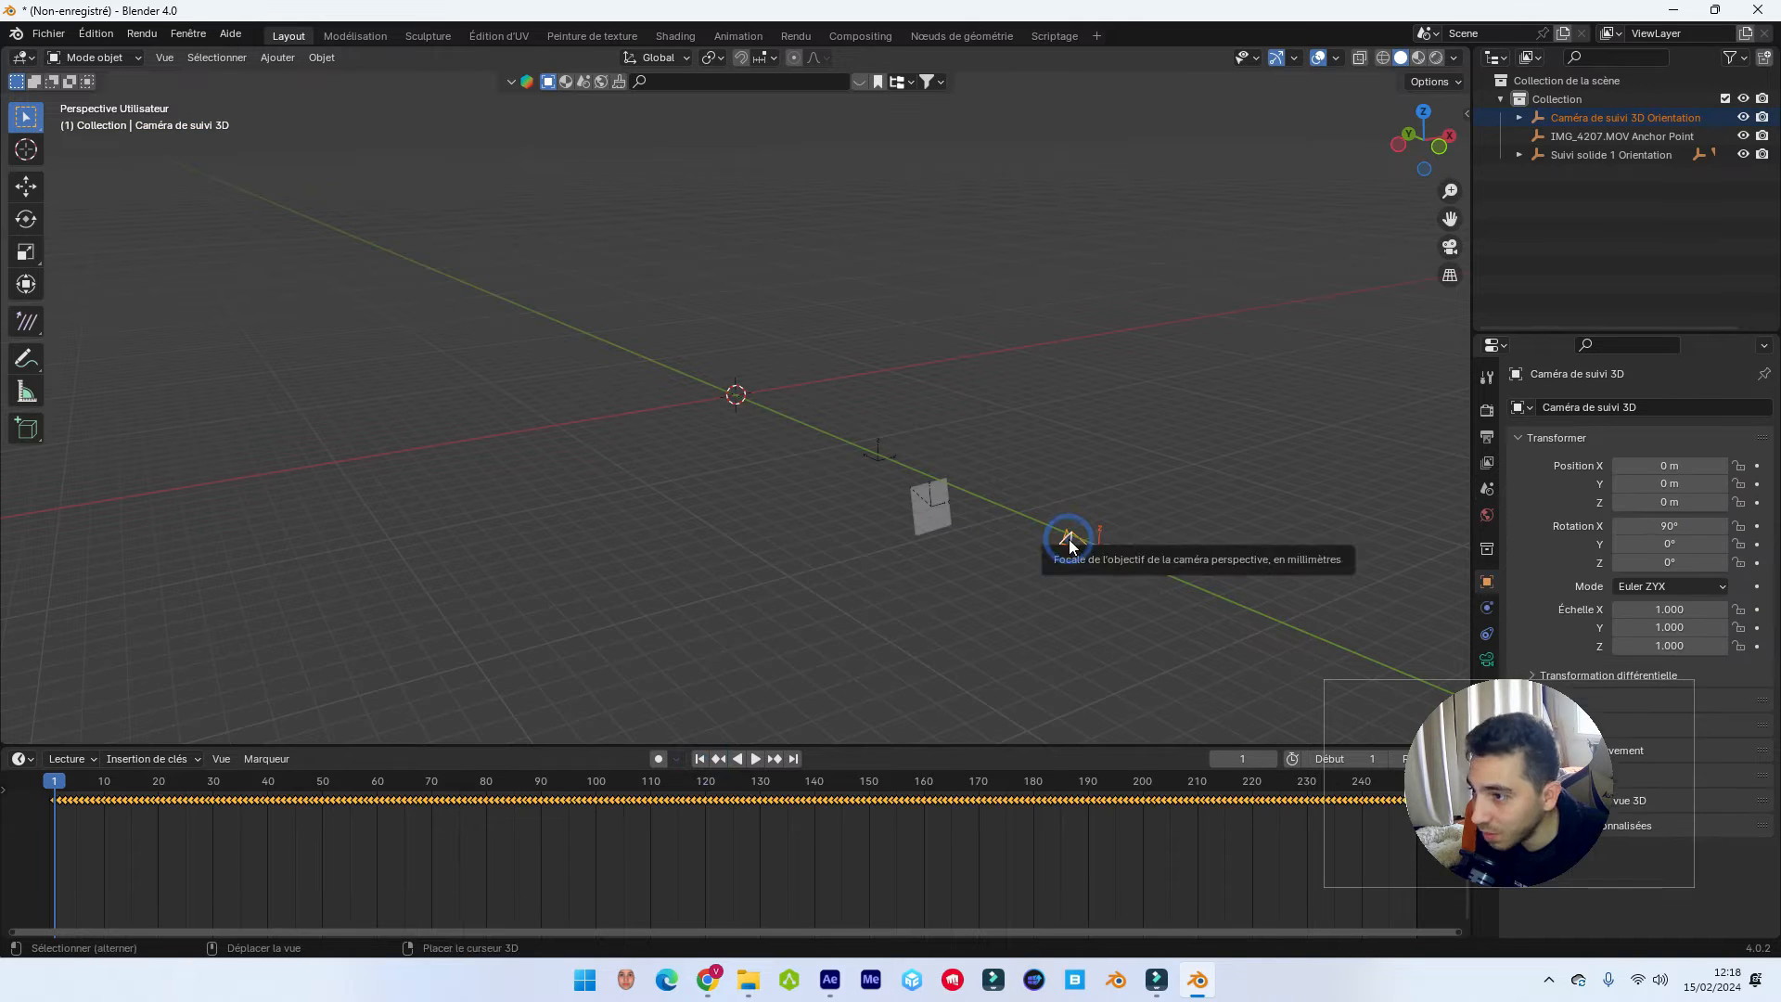
click(1487, 659)
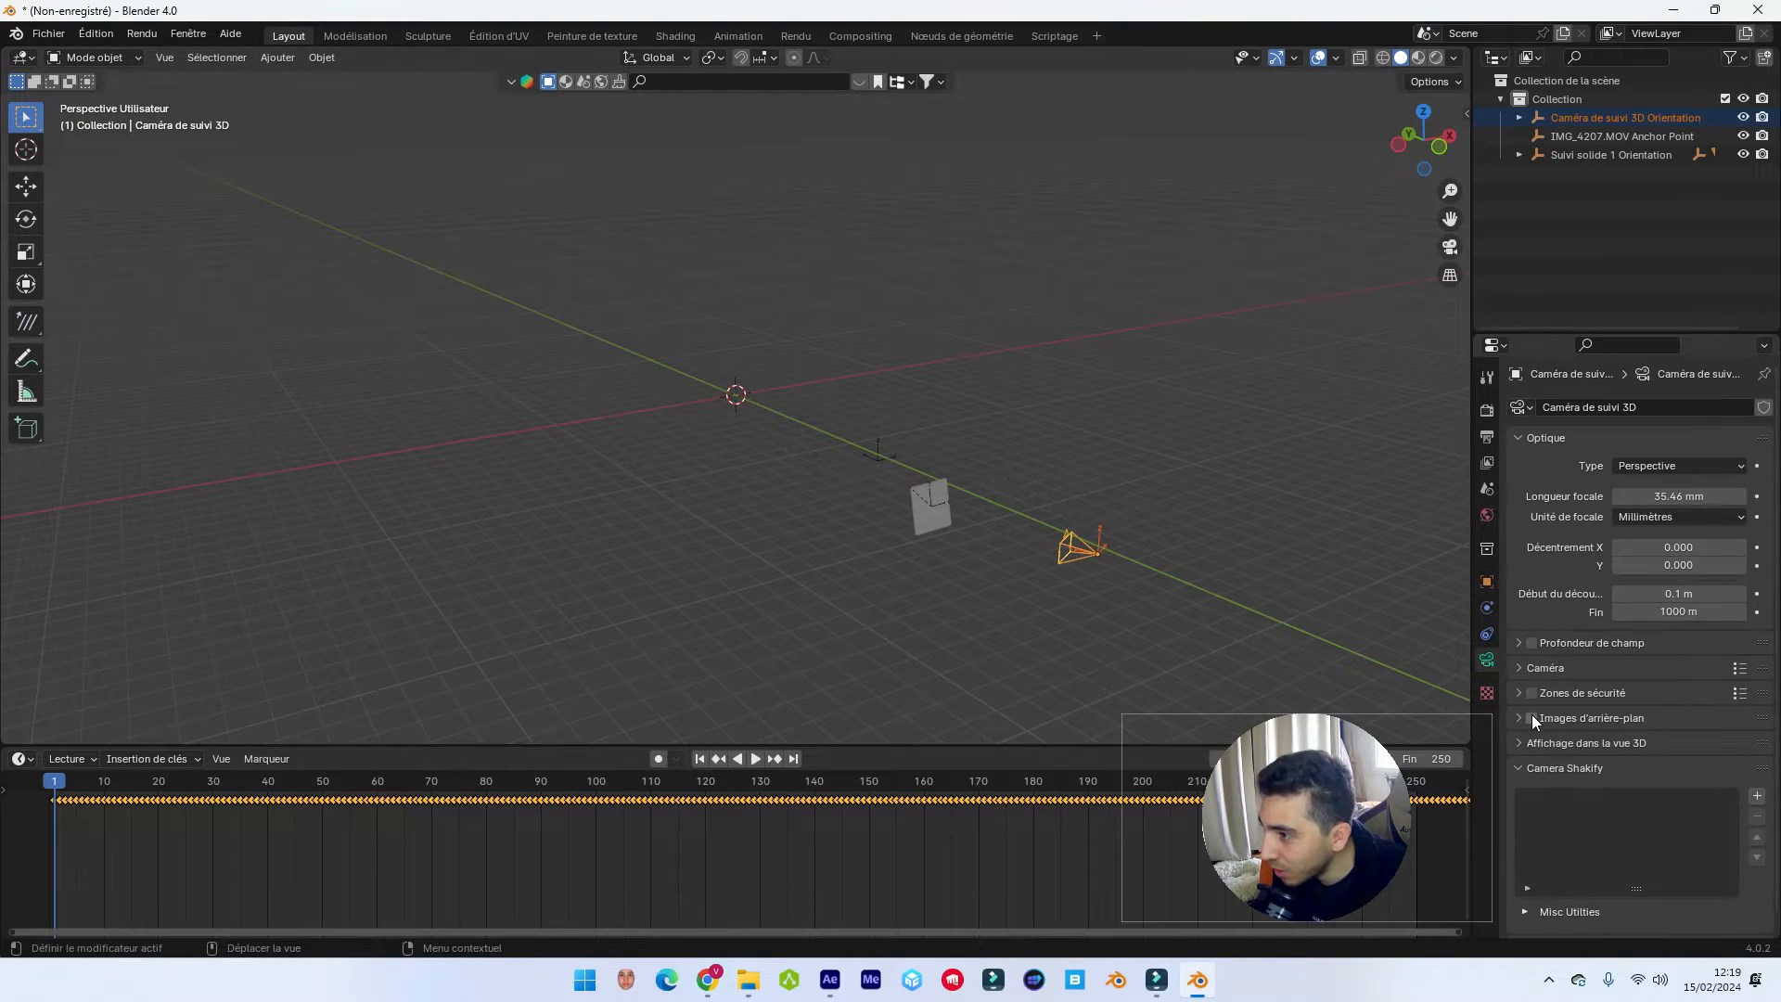
click(1533, 718)
click(1520, 718)
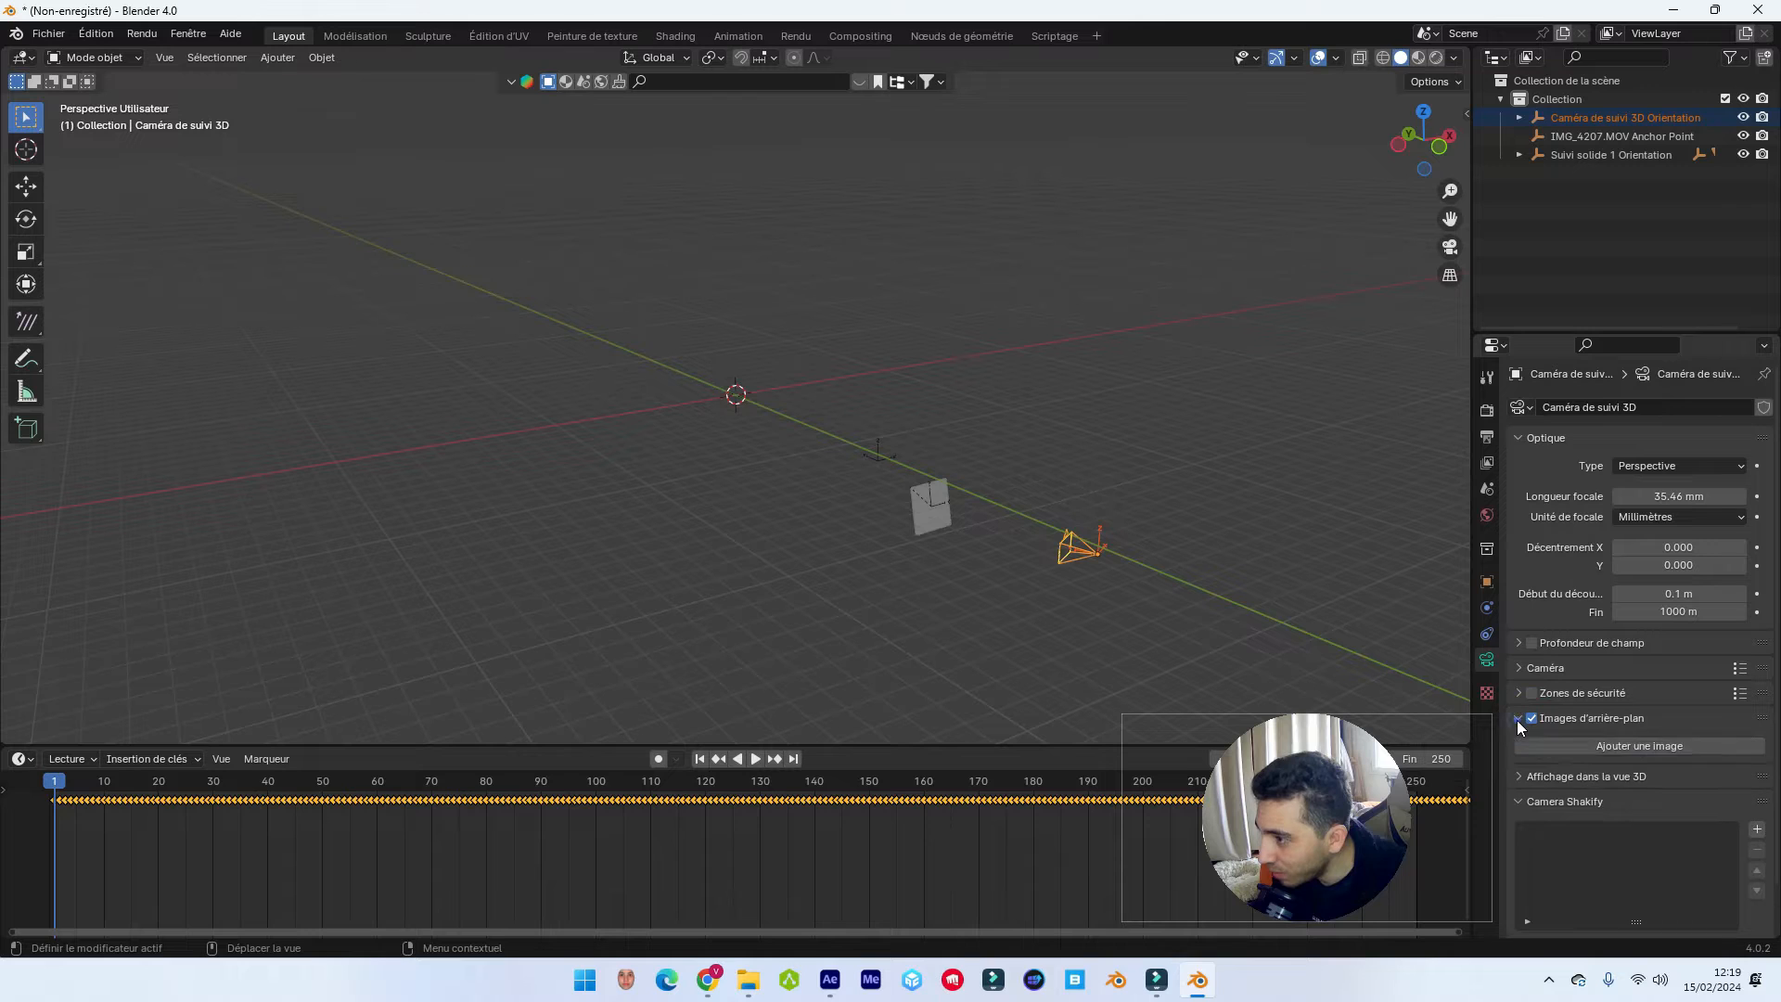
click(1632, 747)
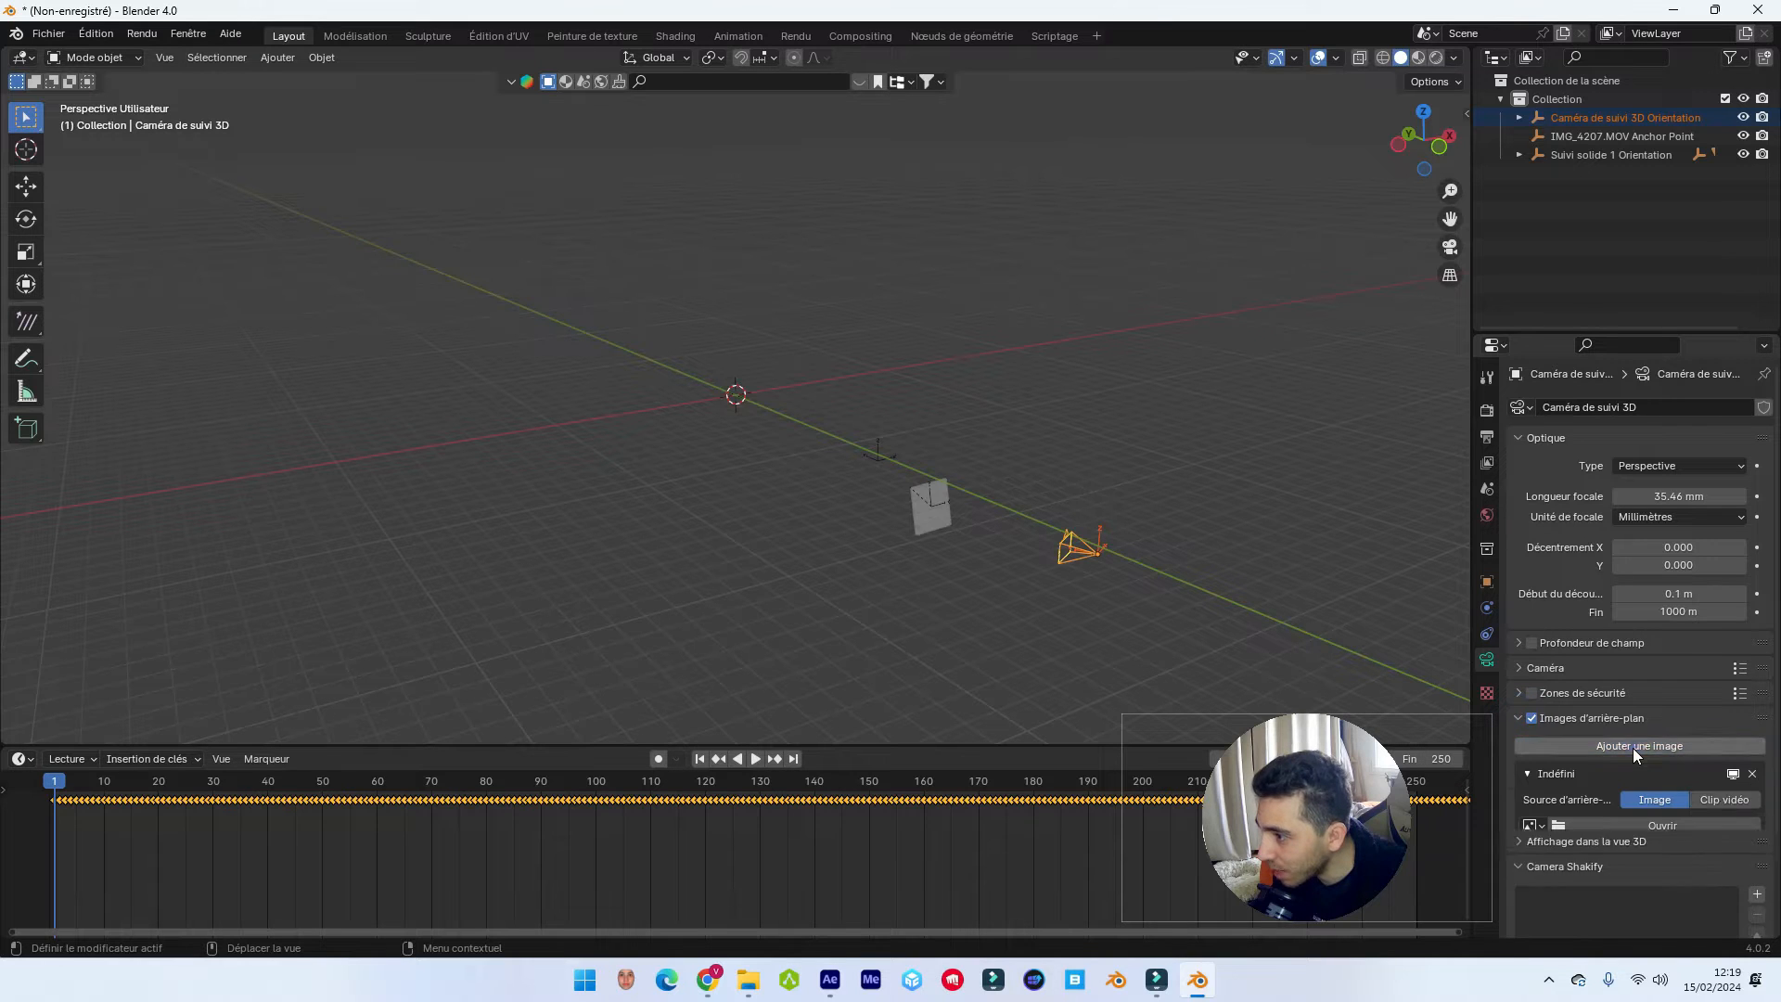
click(1728, 799)
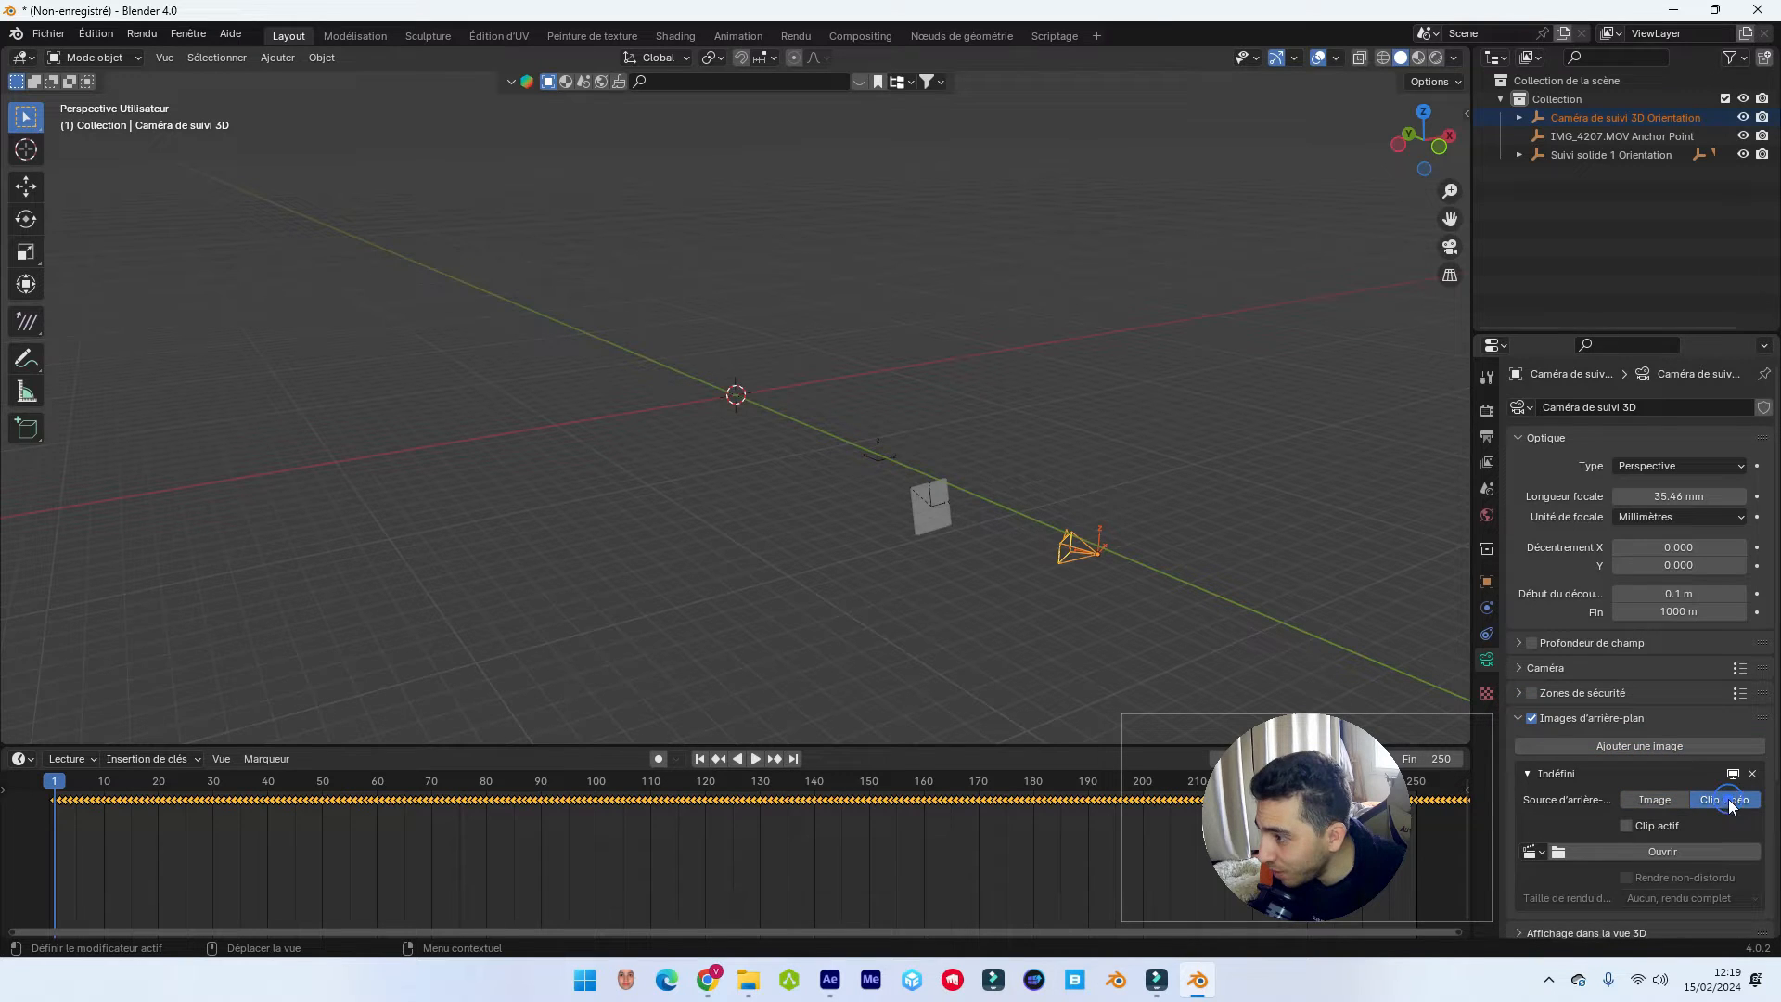
click(1670, 846)
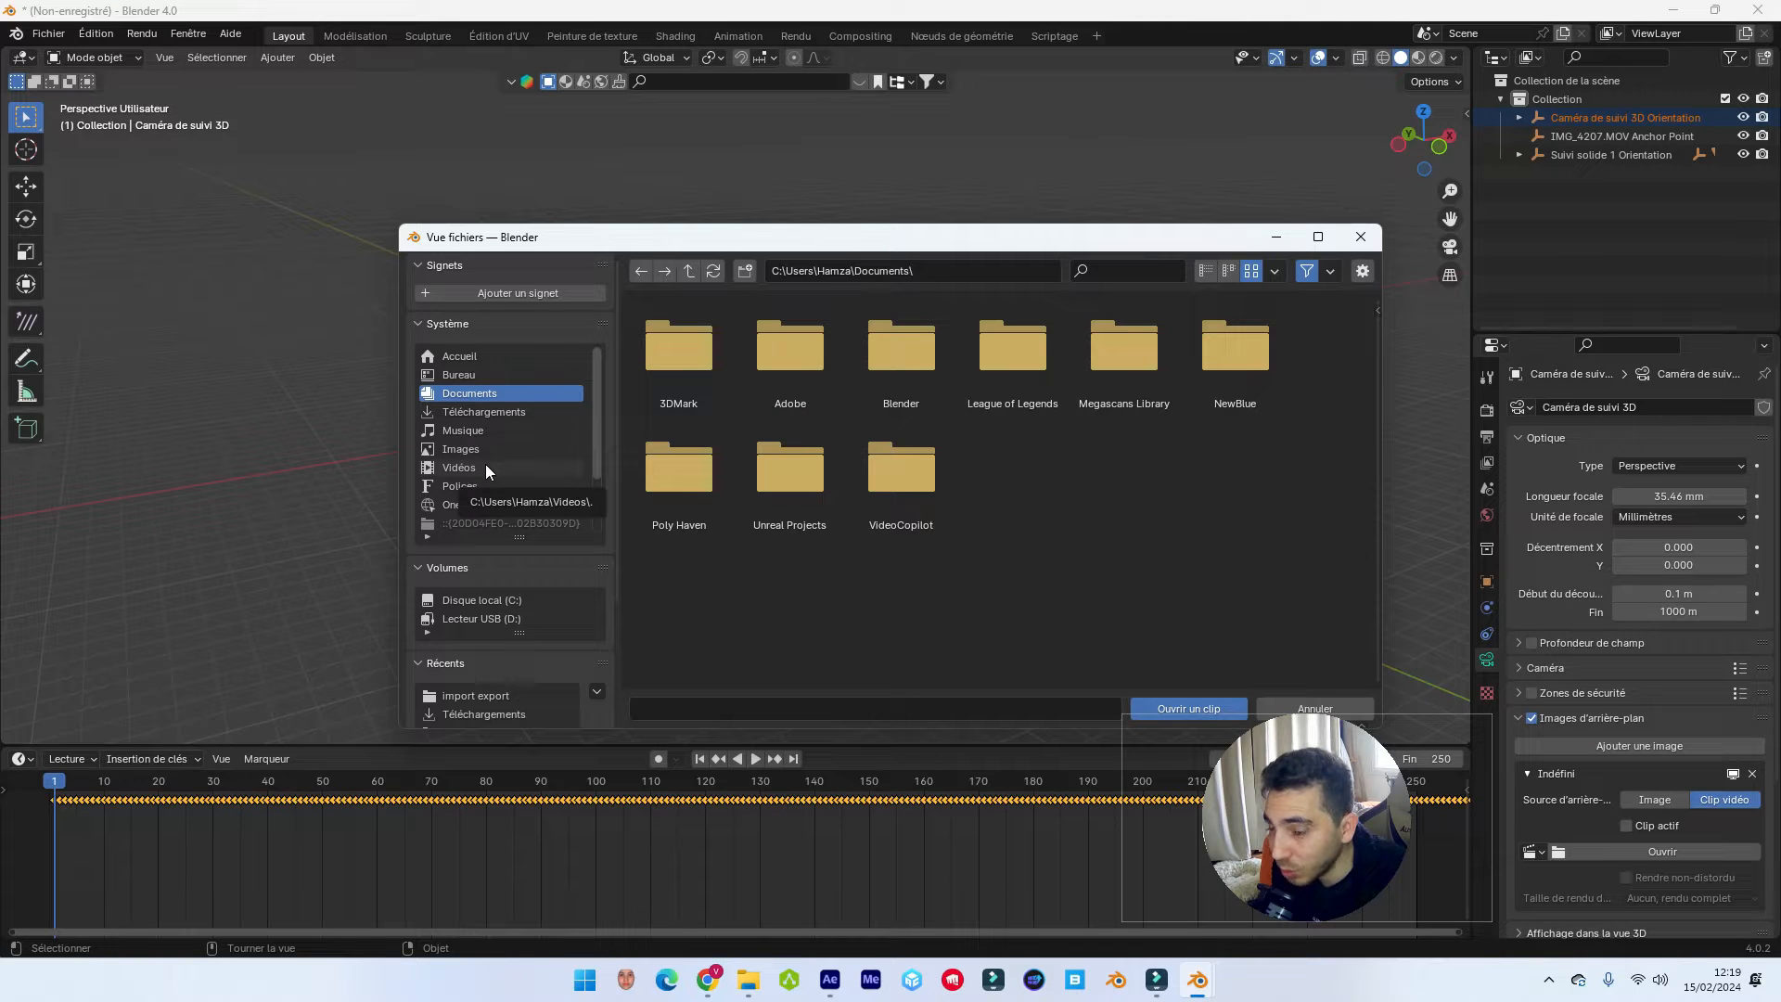
key(Escape)
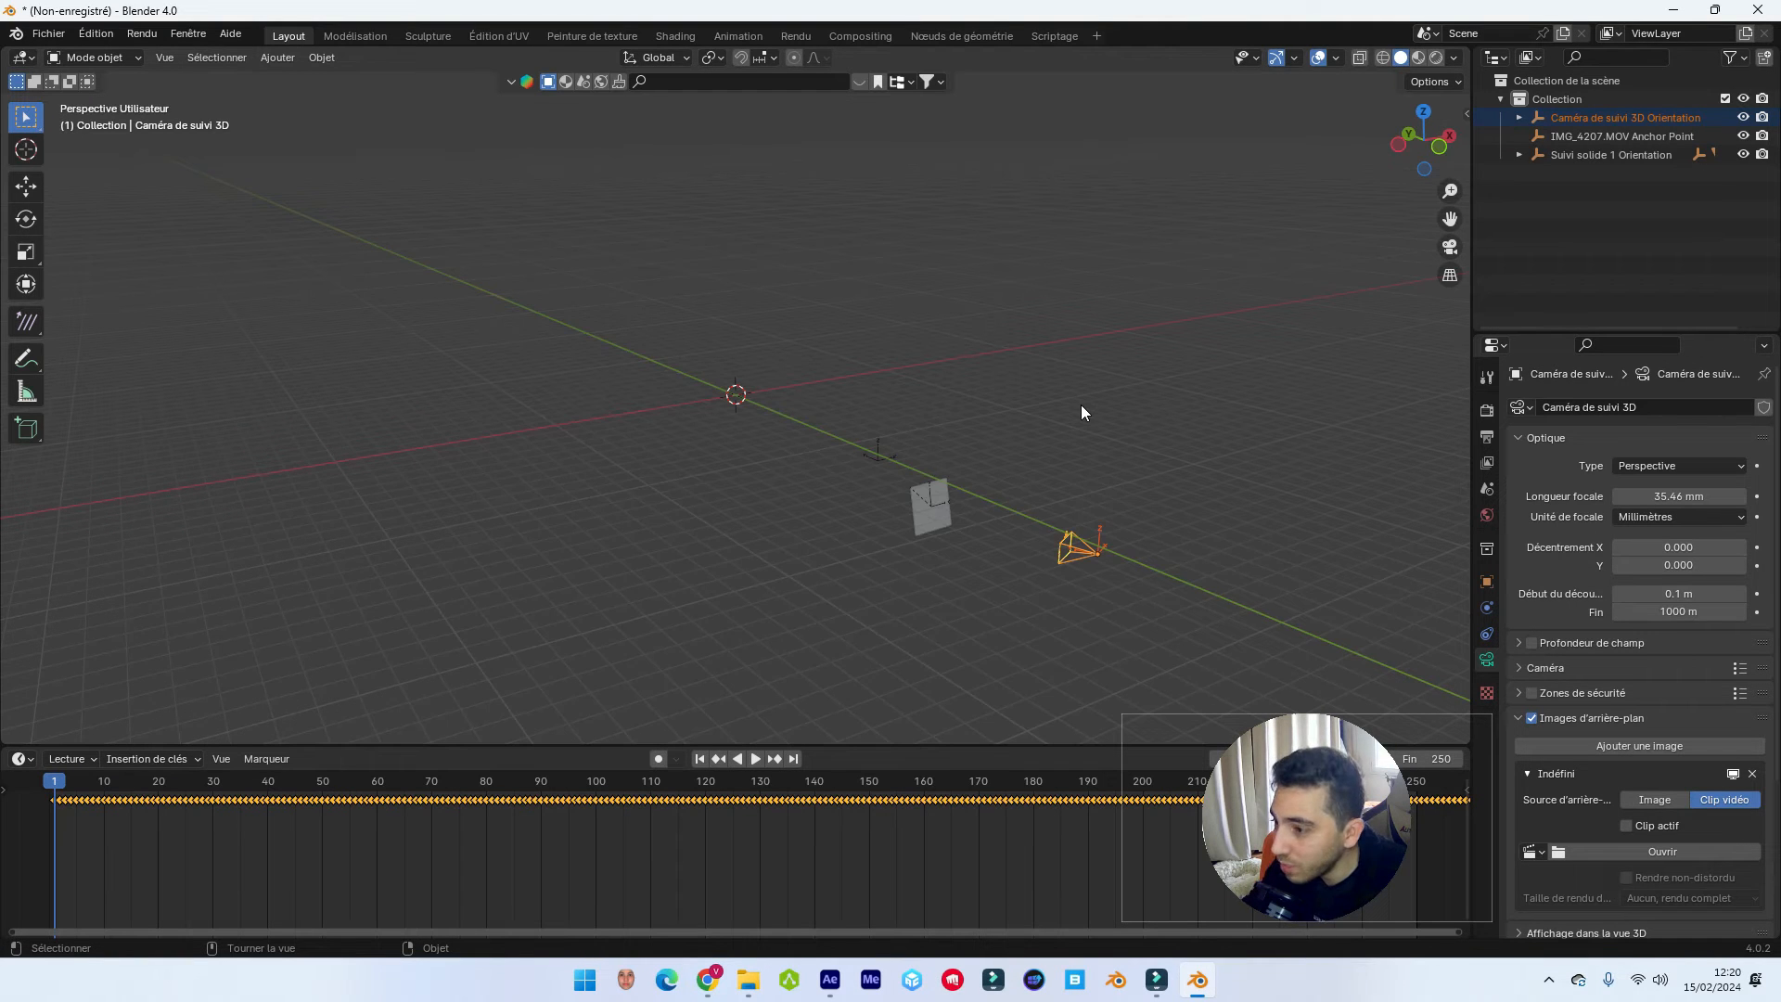
View the scene through the tracker camera and play the animation to check the tracking against the footage.
key(KP_0)
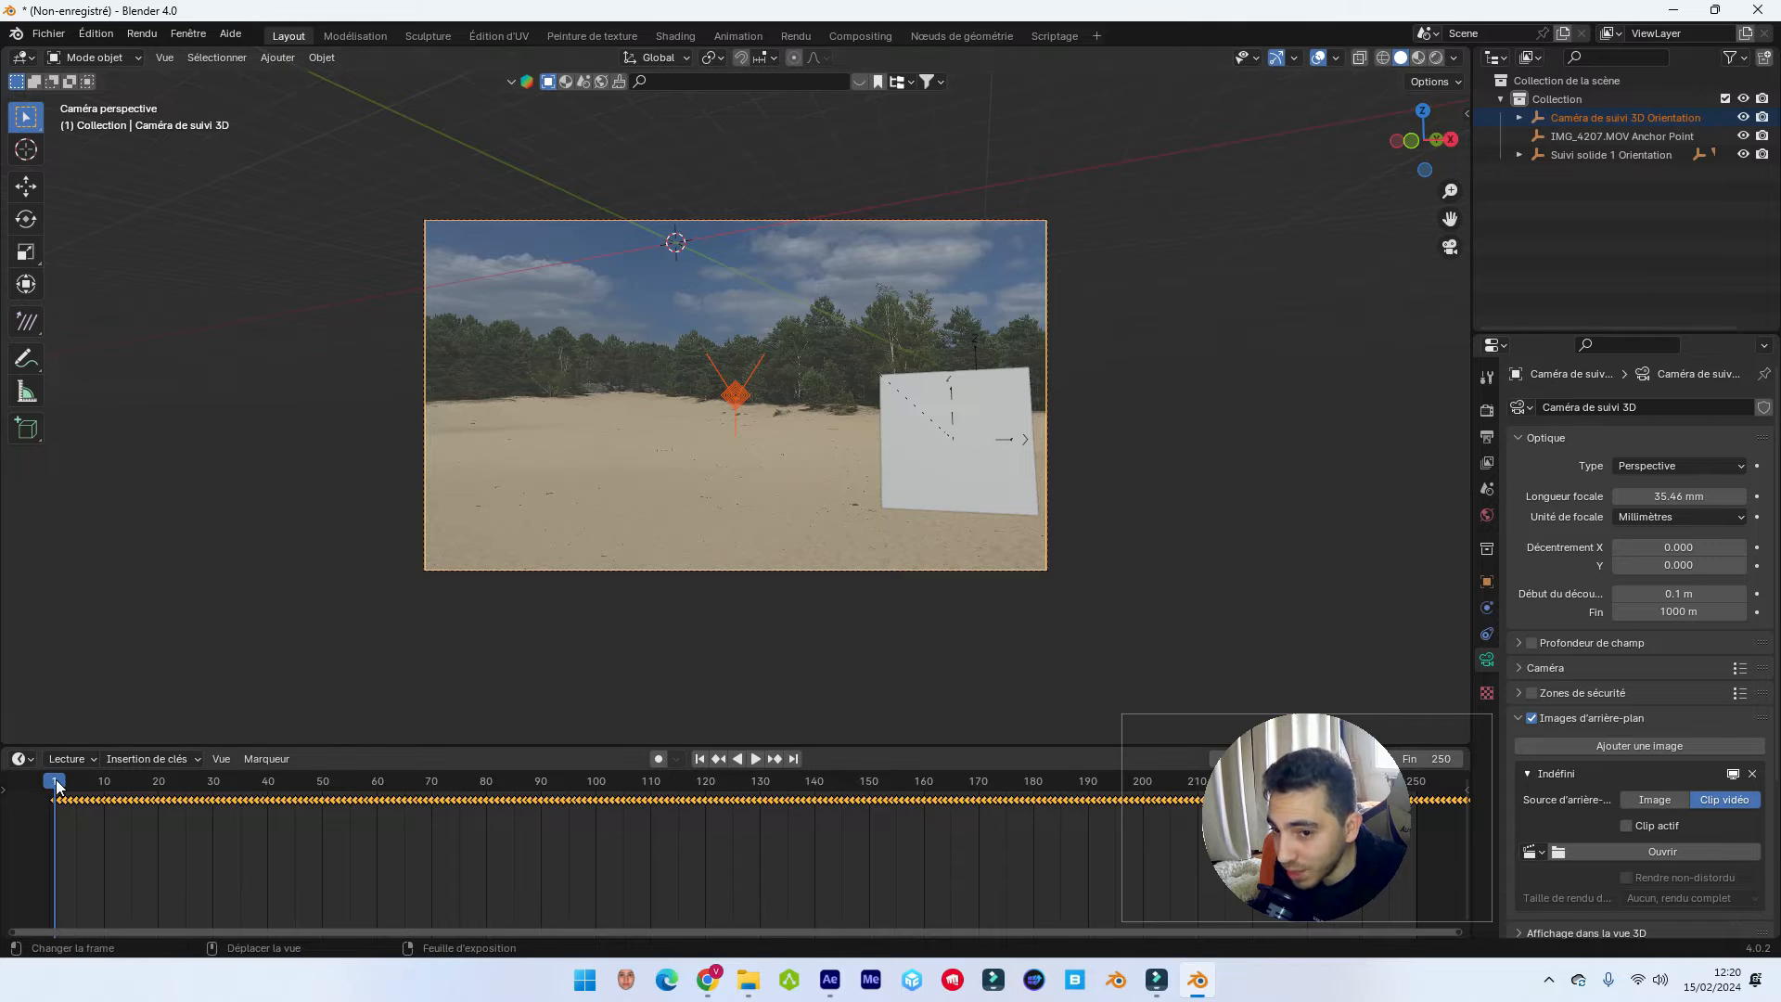
key(space)
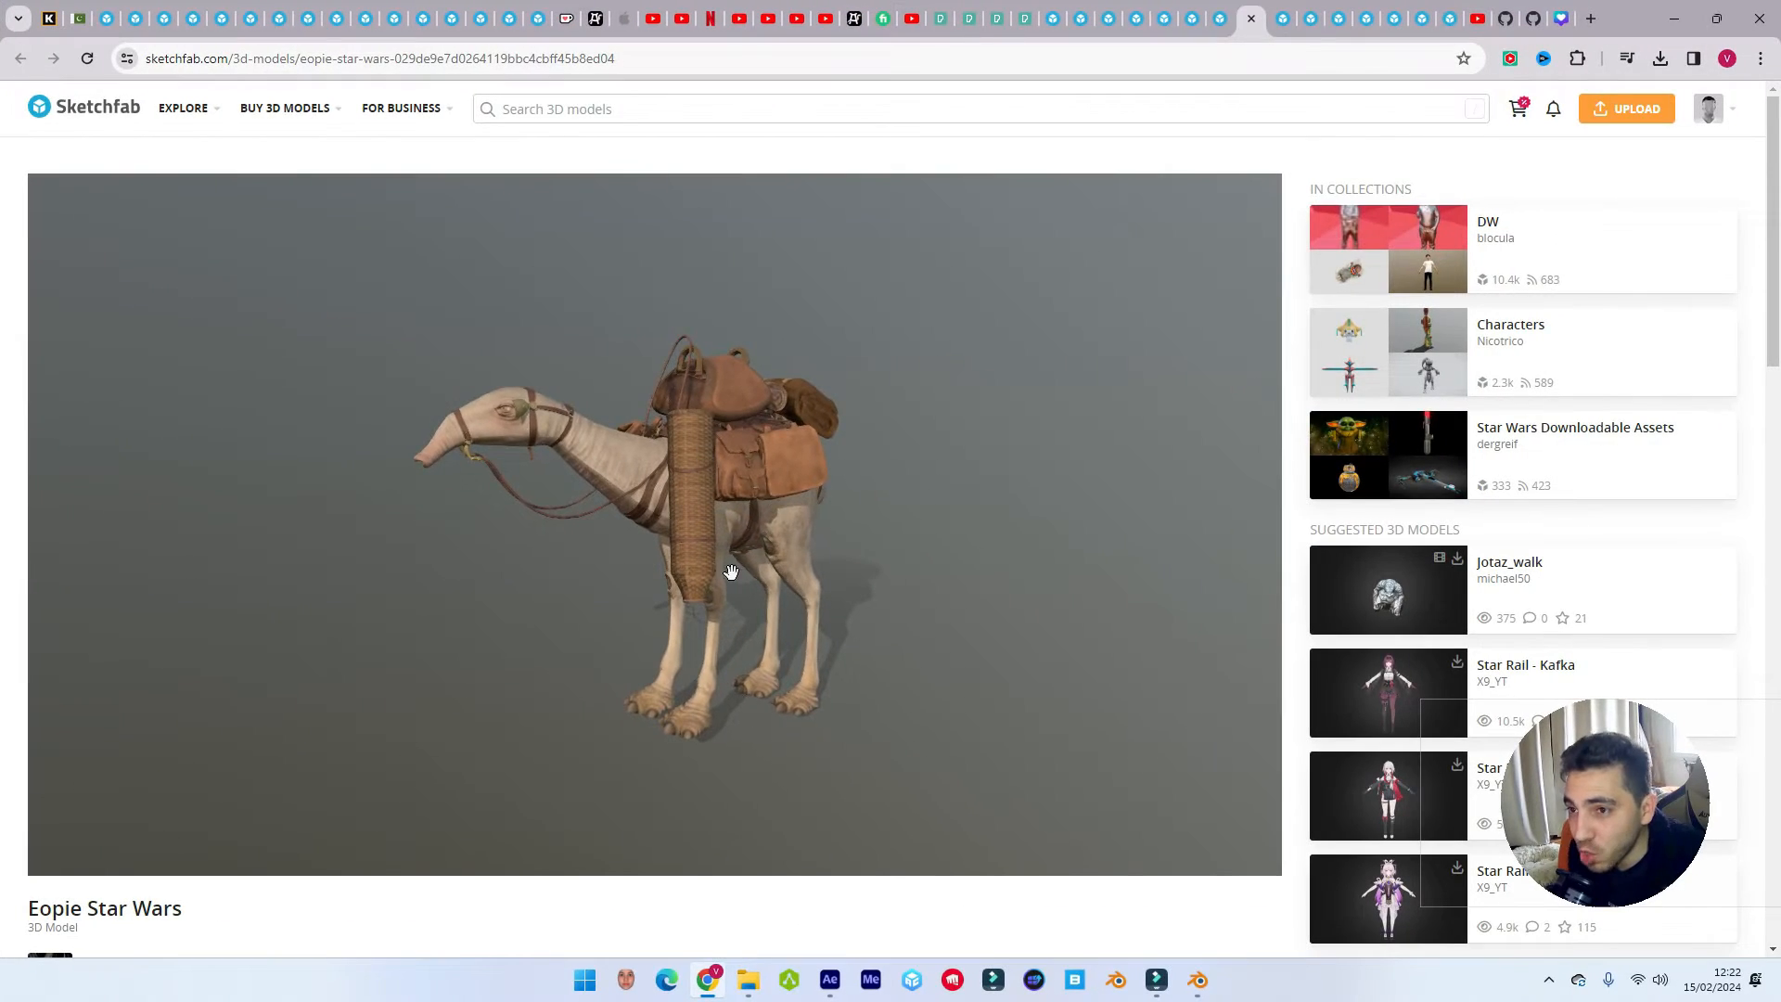
Inspect the Eopie Star Wars model on Sketchfab and open its download options.
drag(735, 488, 668, 593)
scroll(100, 844, down, 2)
click(100, 839)
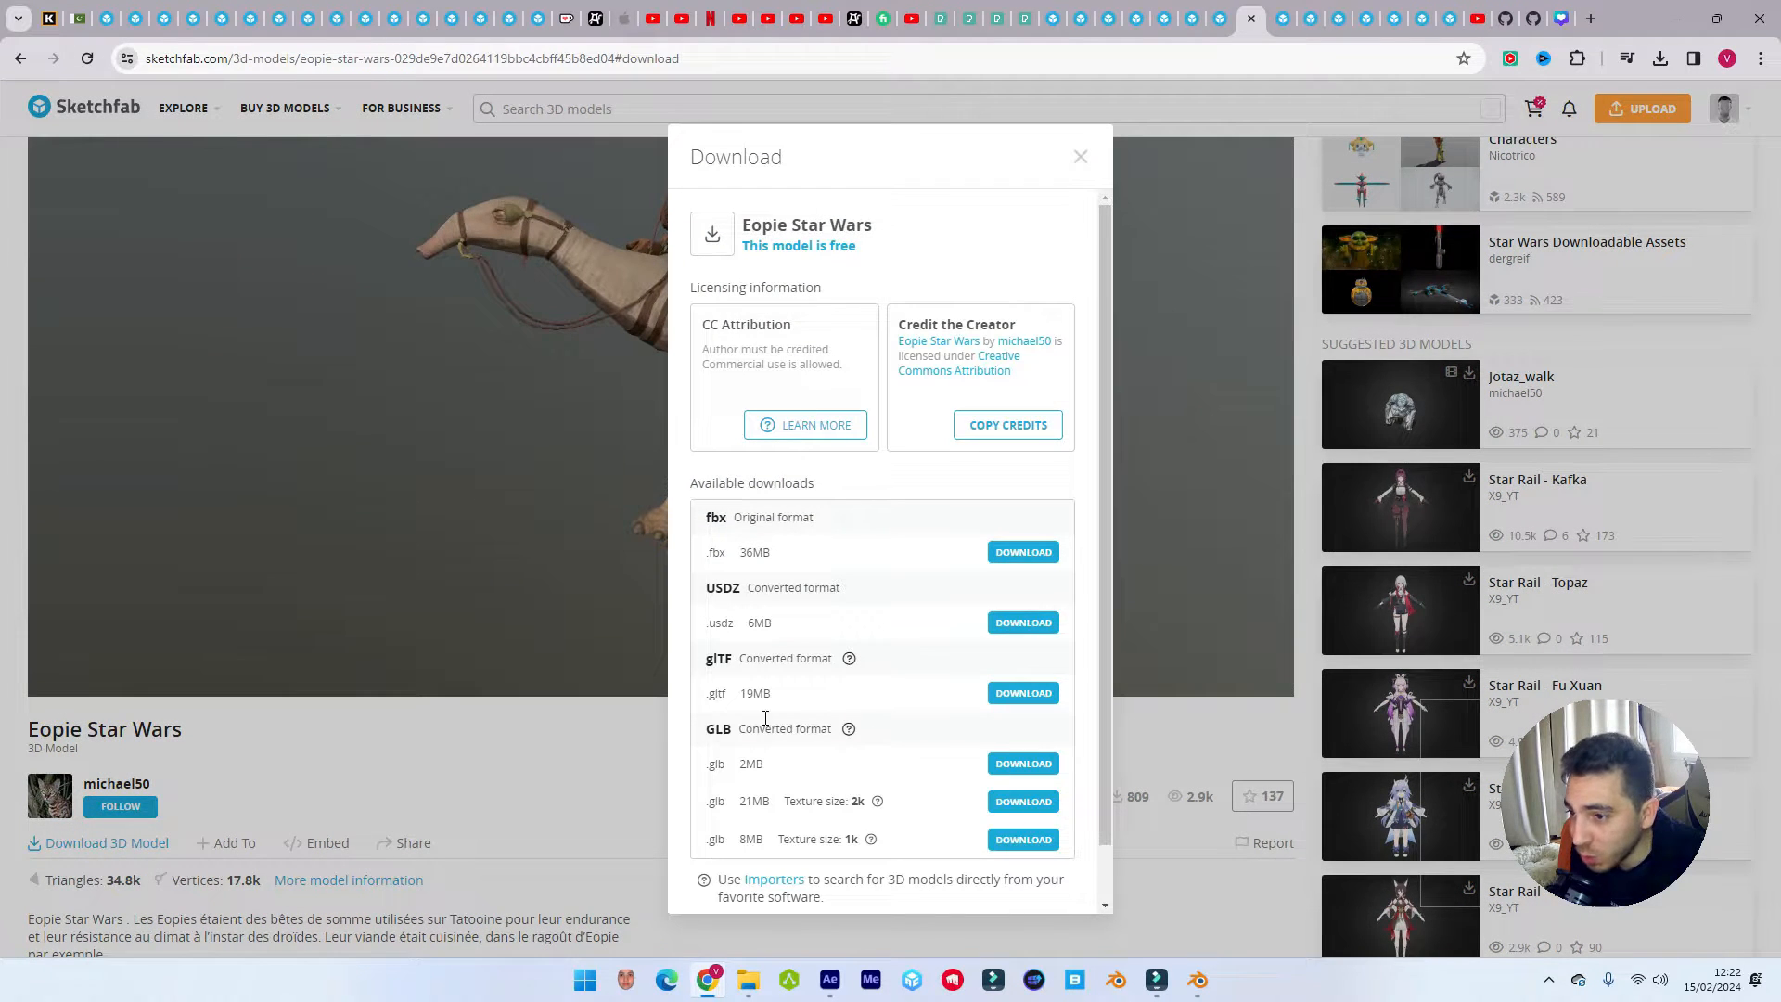
Switch to Blender, go to the first frame and import the Sketchfab model as glTF 2.0.
key(alt+Tab)
click(700, 759)
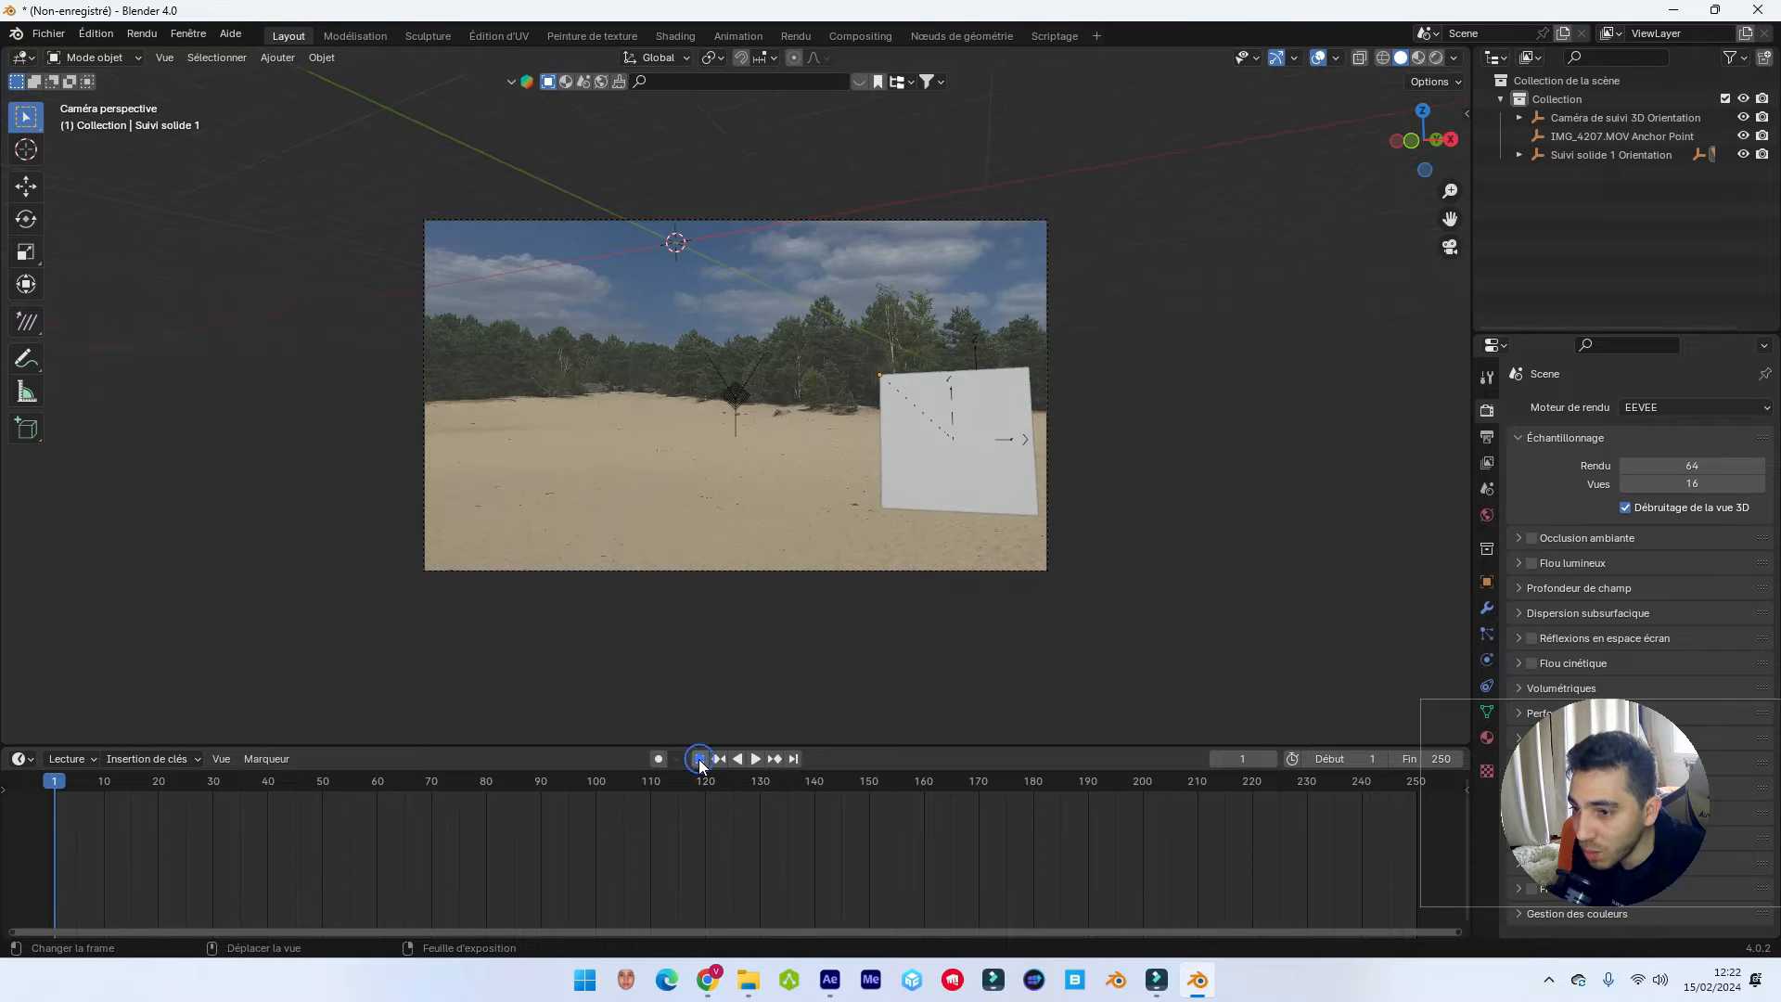
click(58, 39)
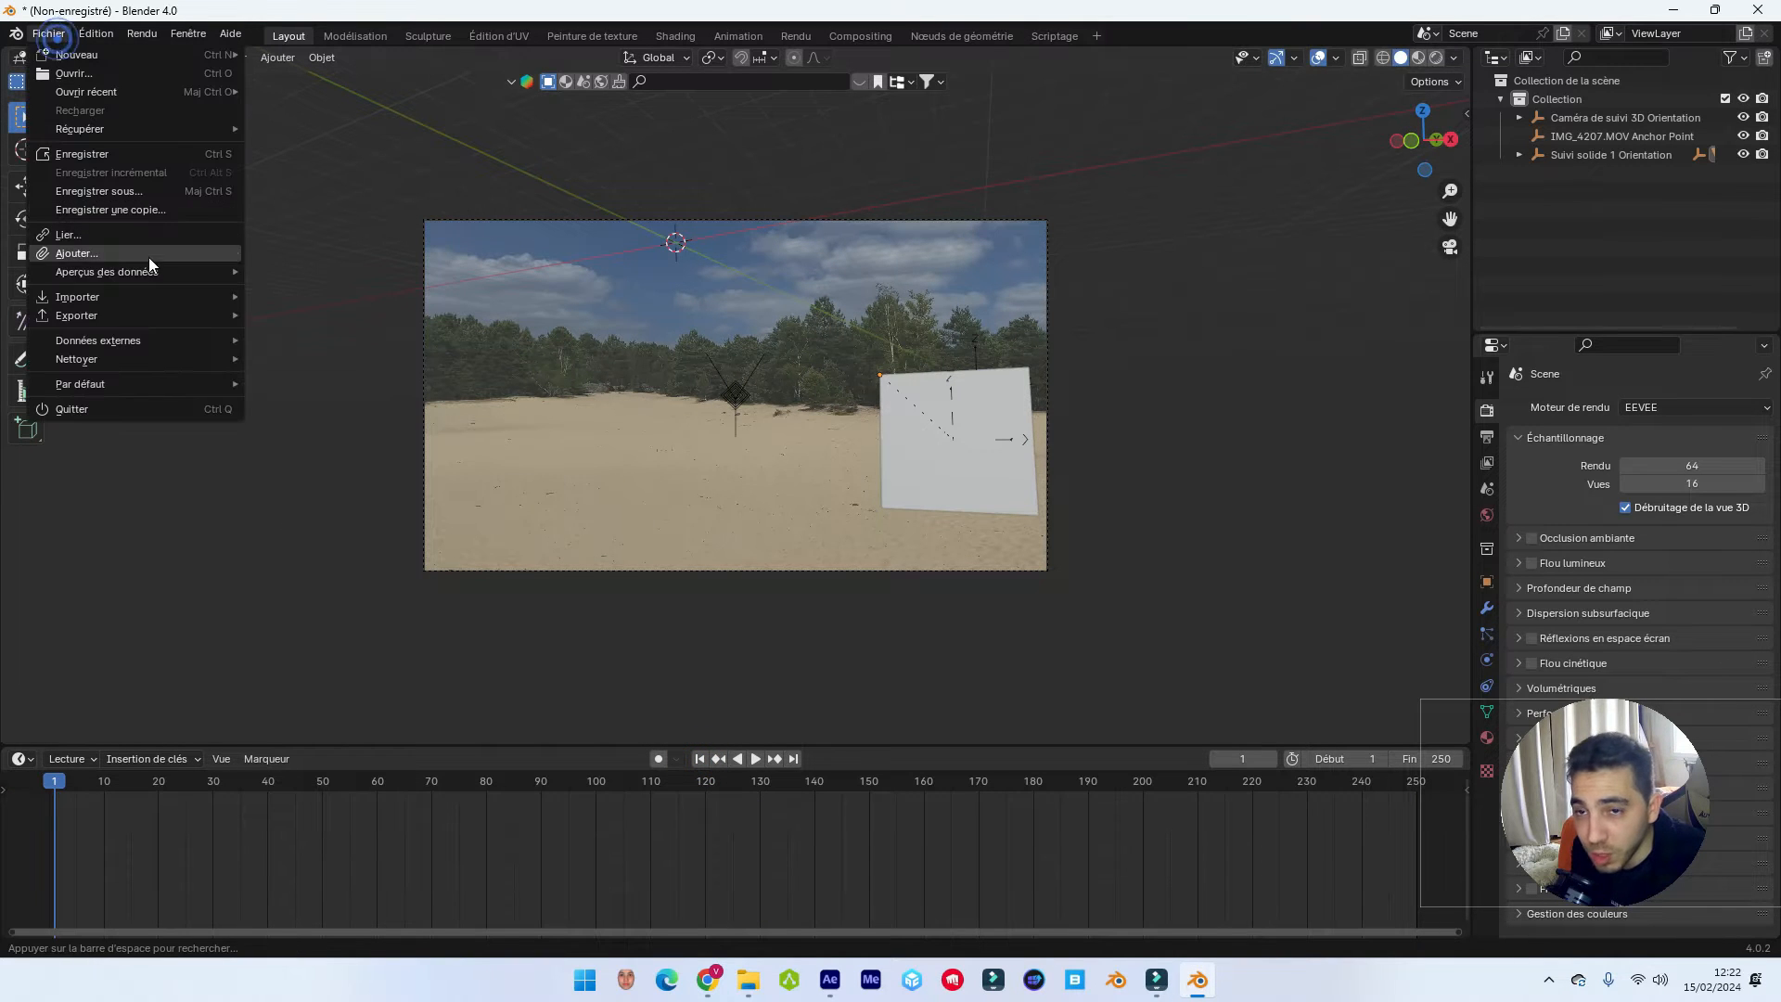
click(117, 314)
click(117, 296)
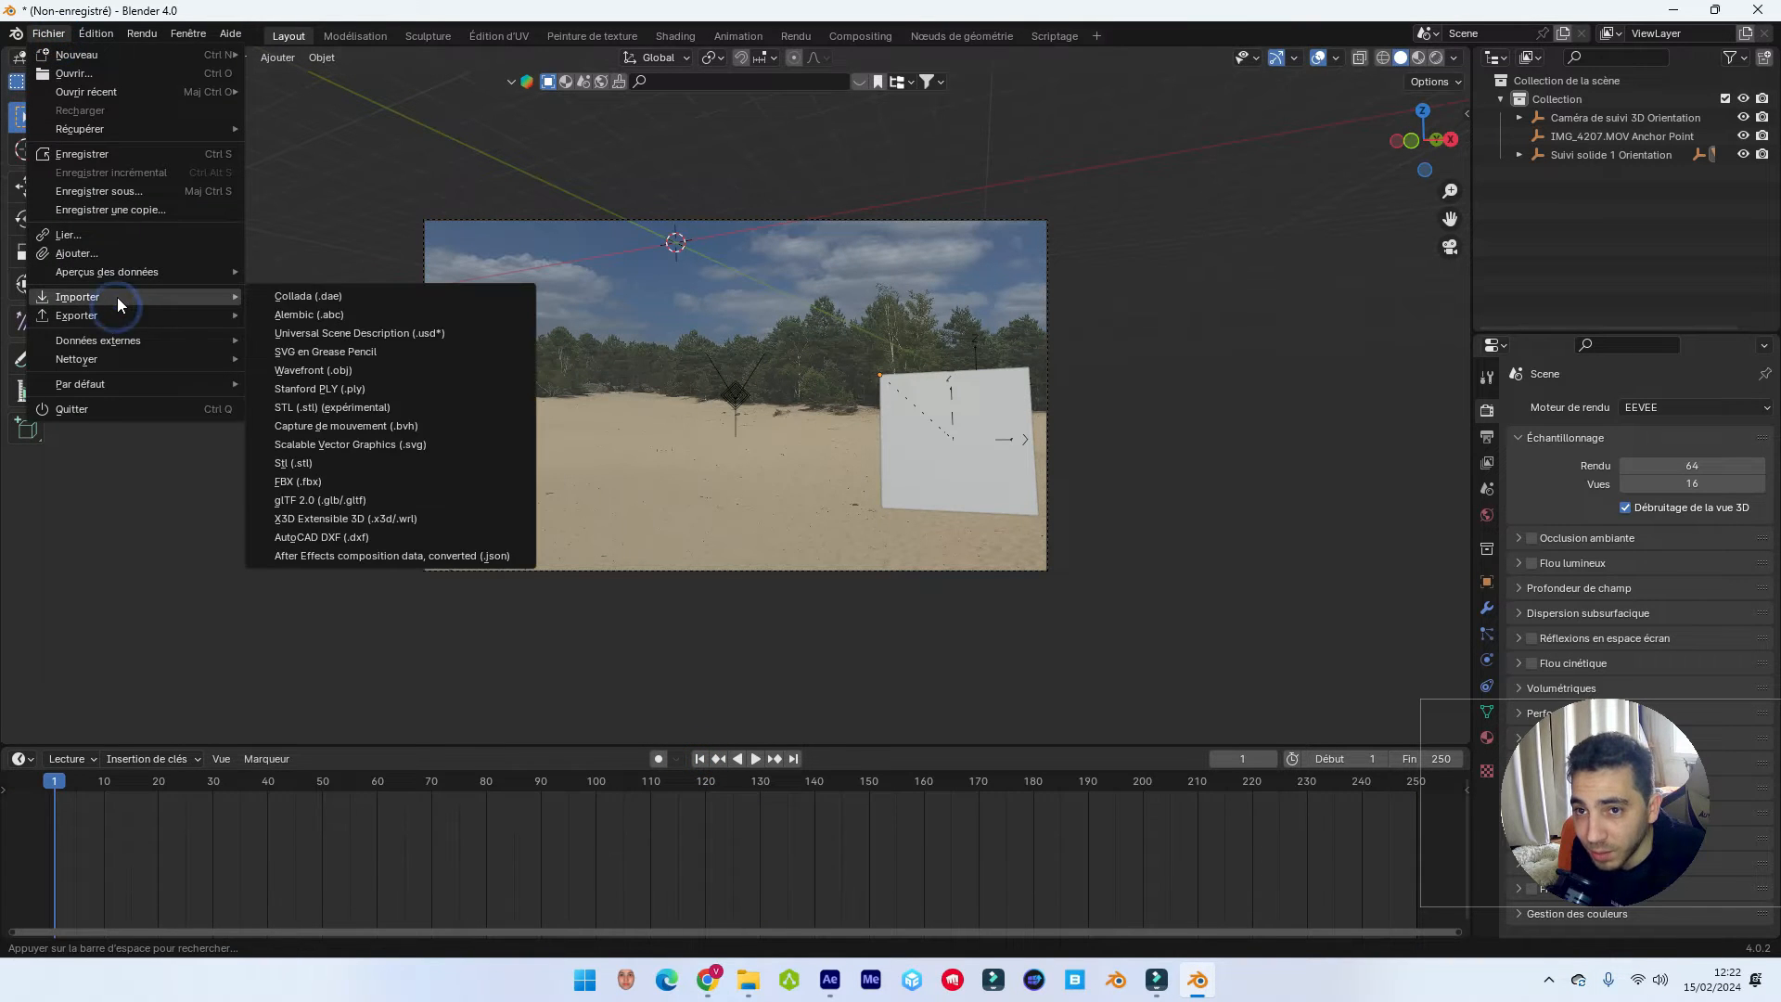
click(355, 500)
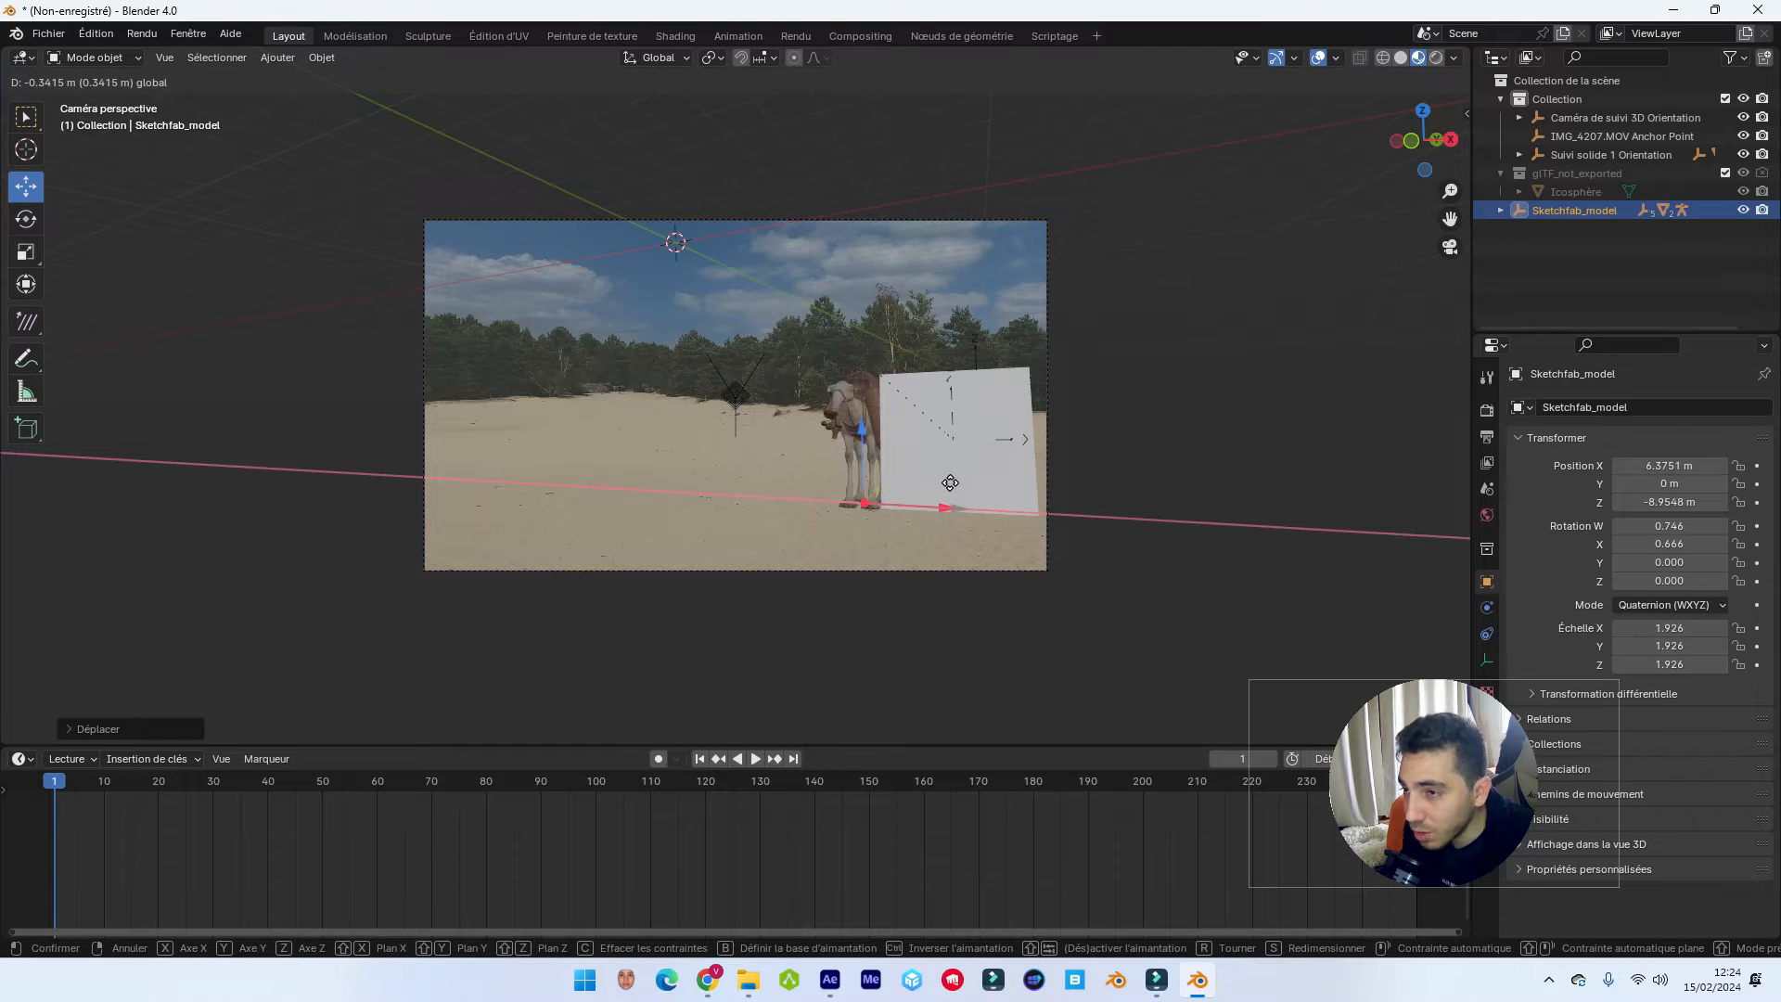
Move the imported model along X to about 6.17 m, next to the tracked solid, and preview the timeline.
click(942, 482)
drag(94, 779, 1176, 738)
key(Escape)
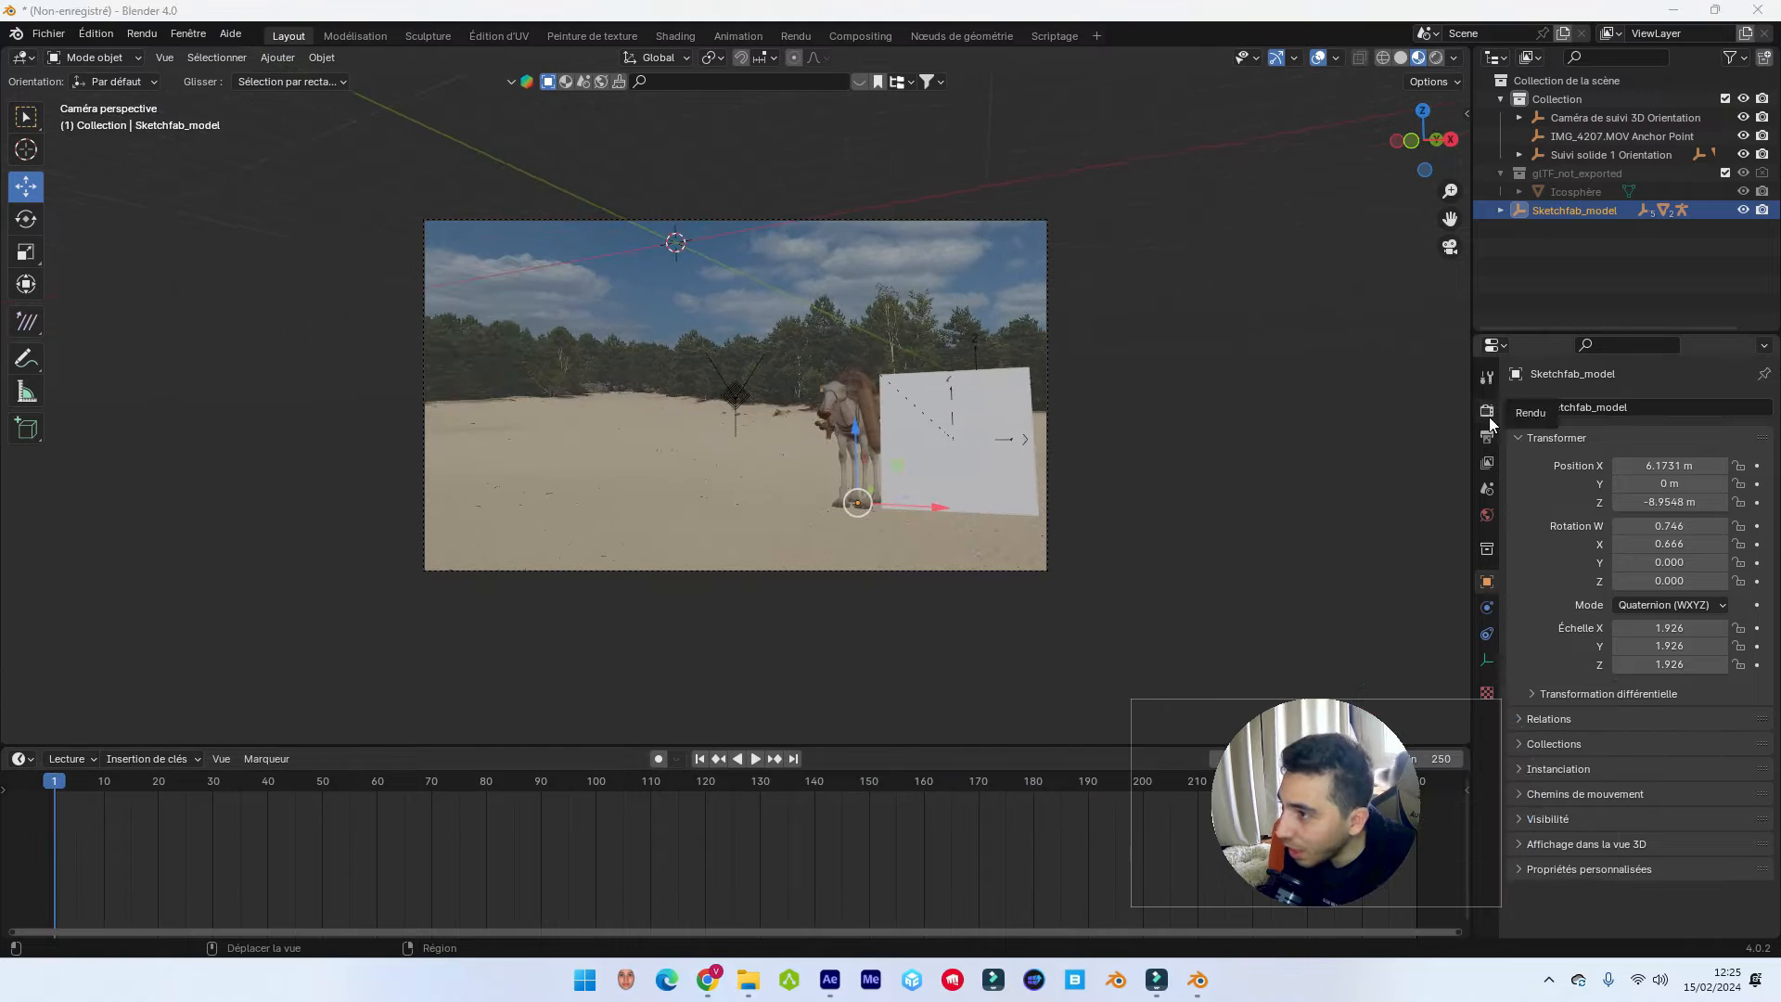
Set the render engine to Cycles with GPU Compute as the device.
click(1487, 410)
click(1662, 410)
click(1660, 462)
click(1665, 455)
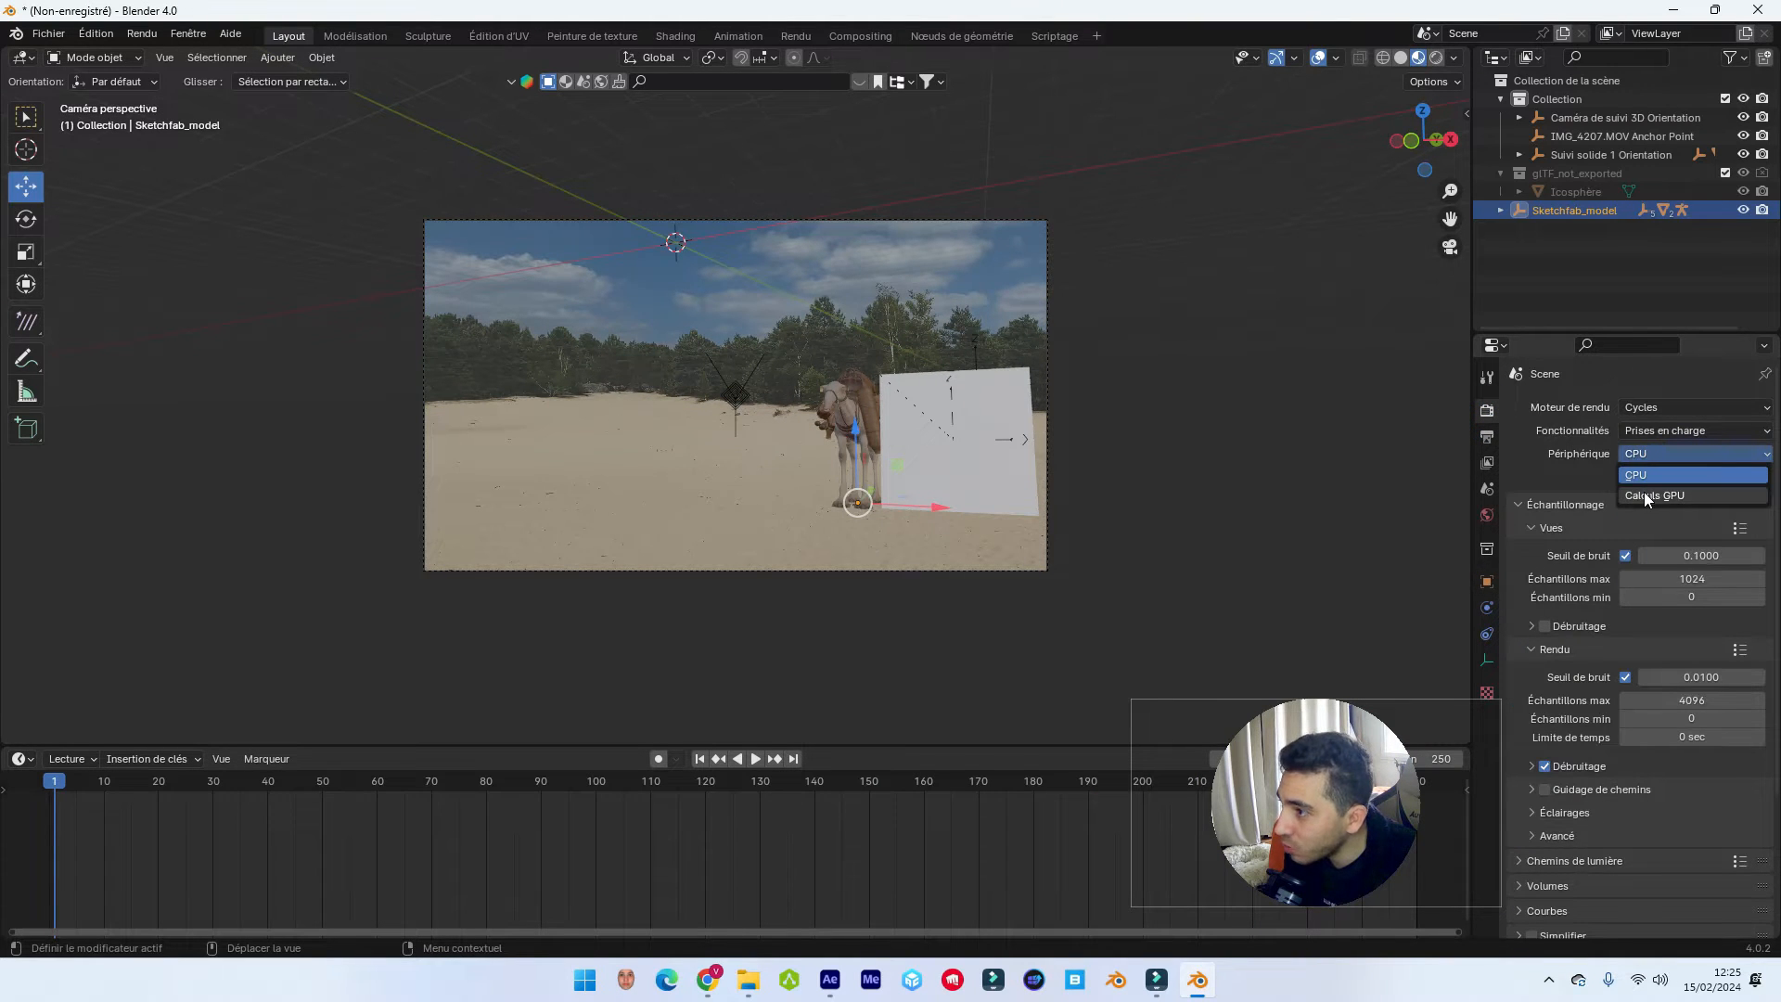
click(1647, 492)
Make the tracked solid Suivi solide 1 a shadow catcher in its object visibility settings.
click(963, 428)
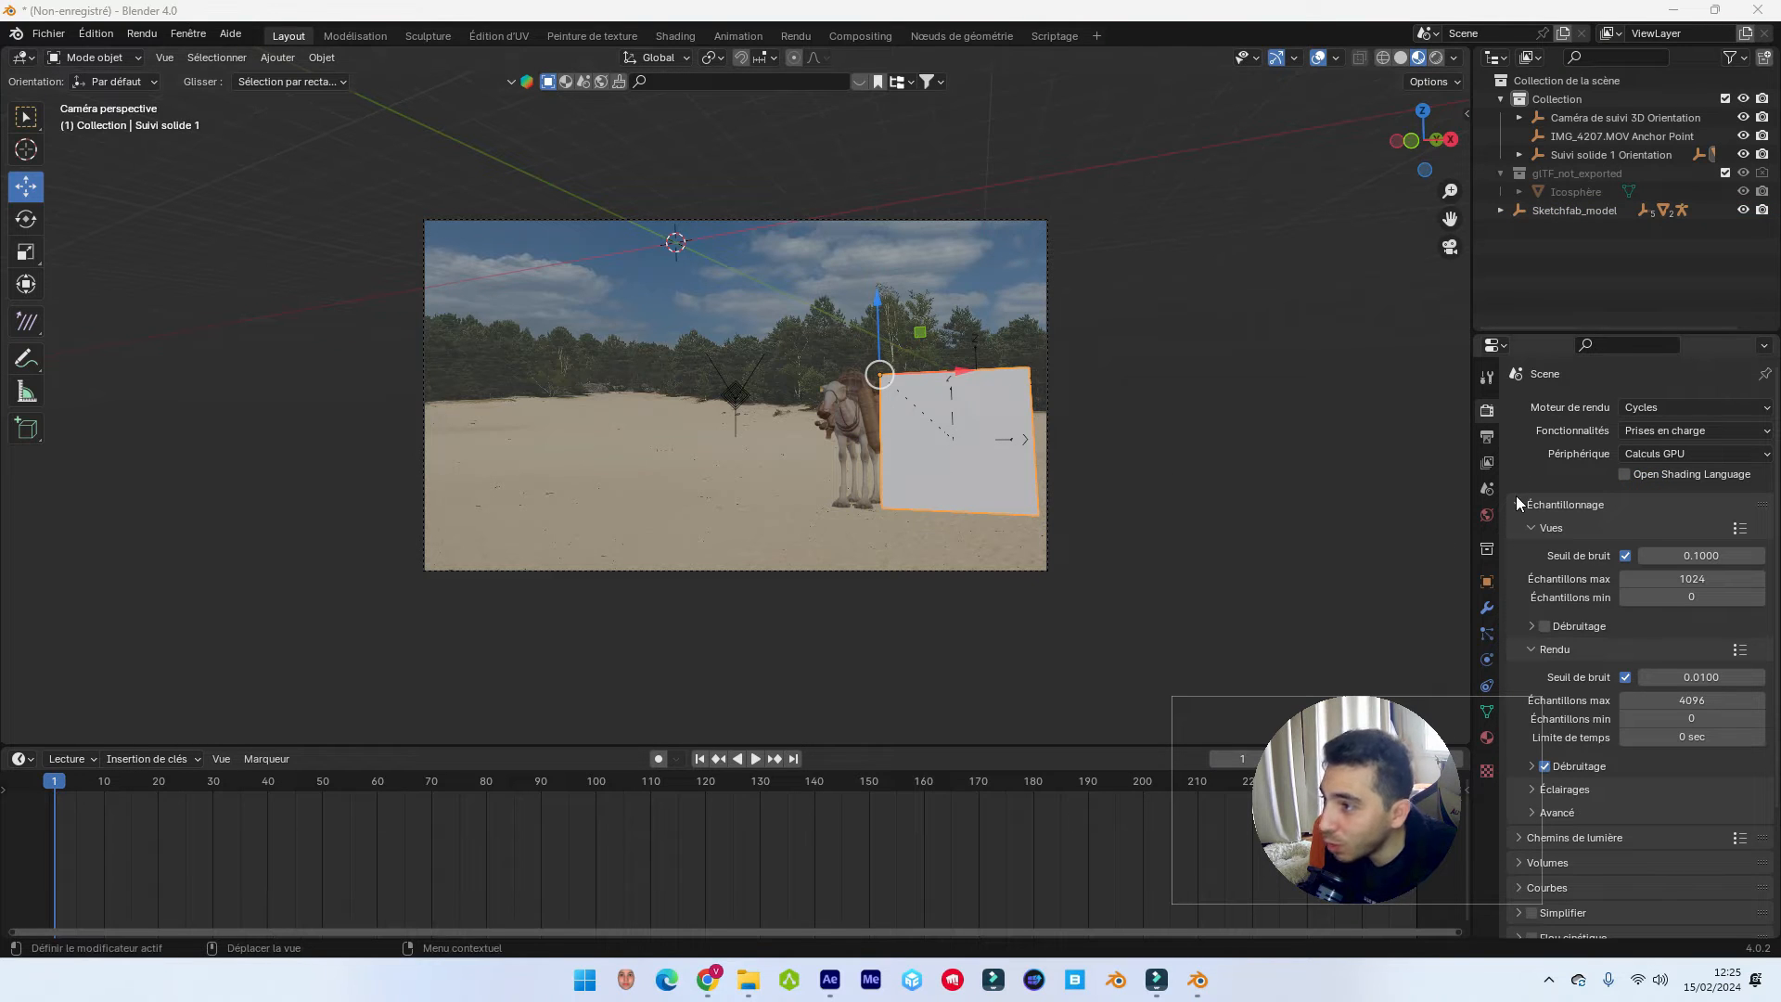
click(1486, 585)
click(1522, 851)
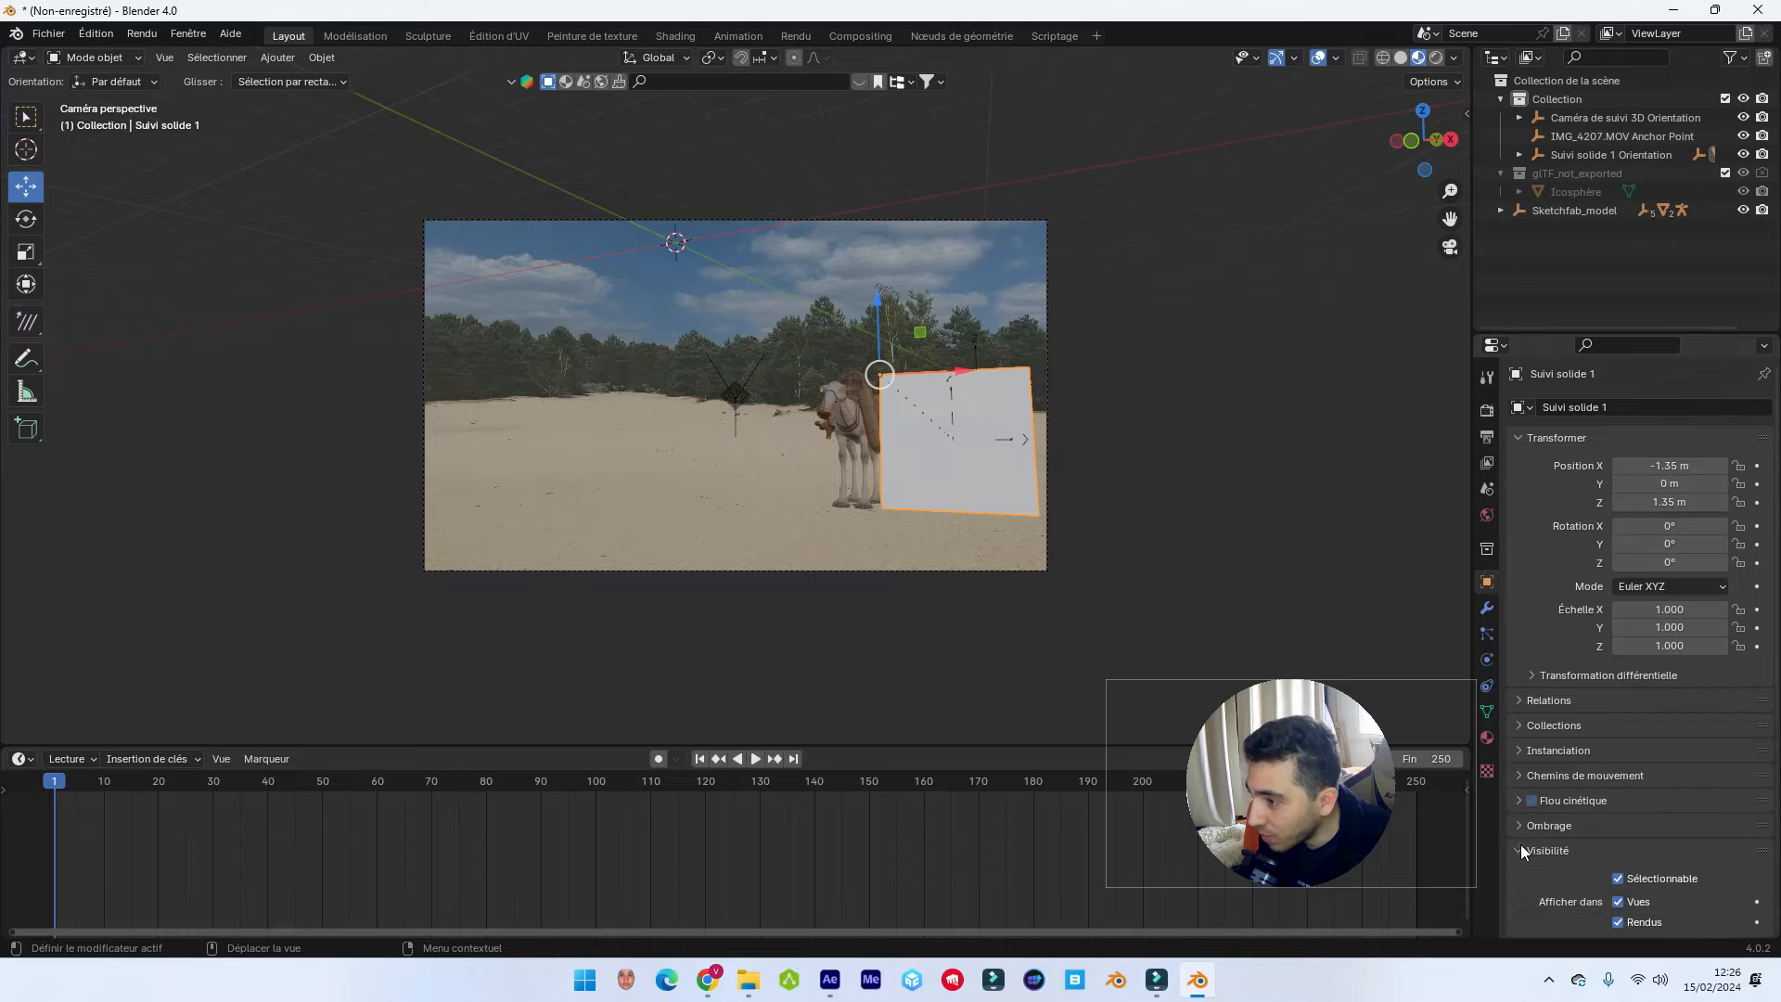
scroll(1601, 560, down, 5)
click(1619, 760)
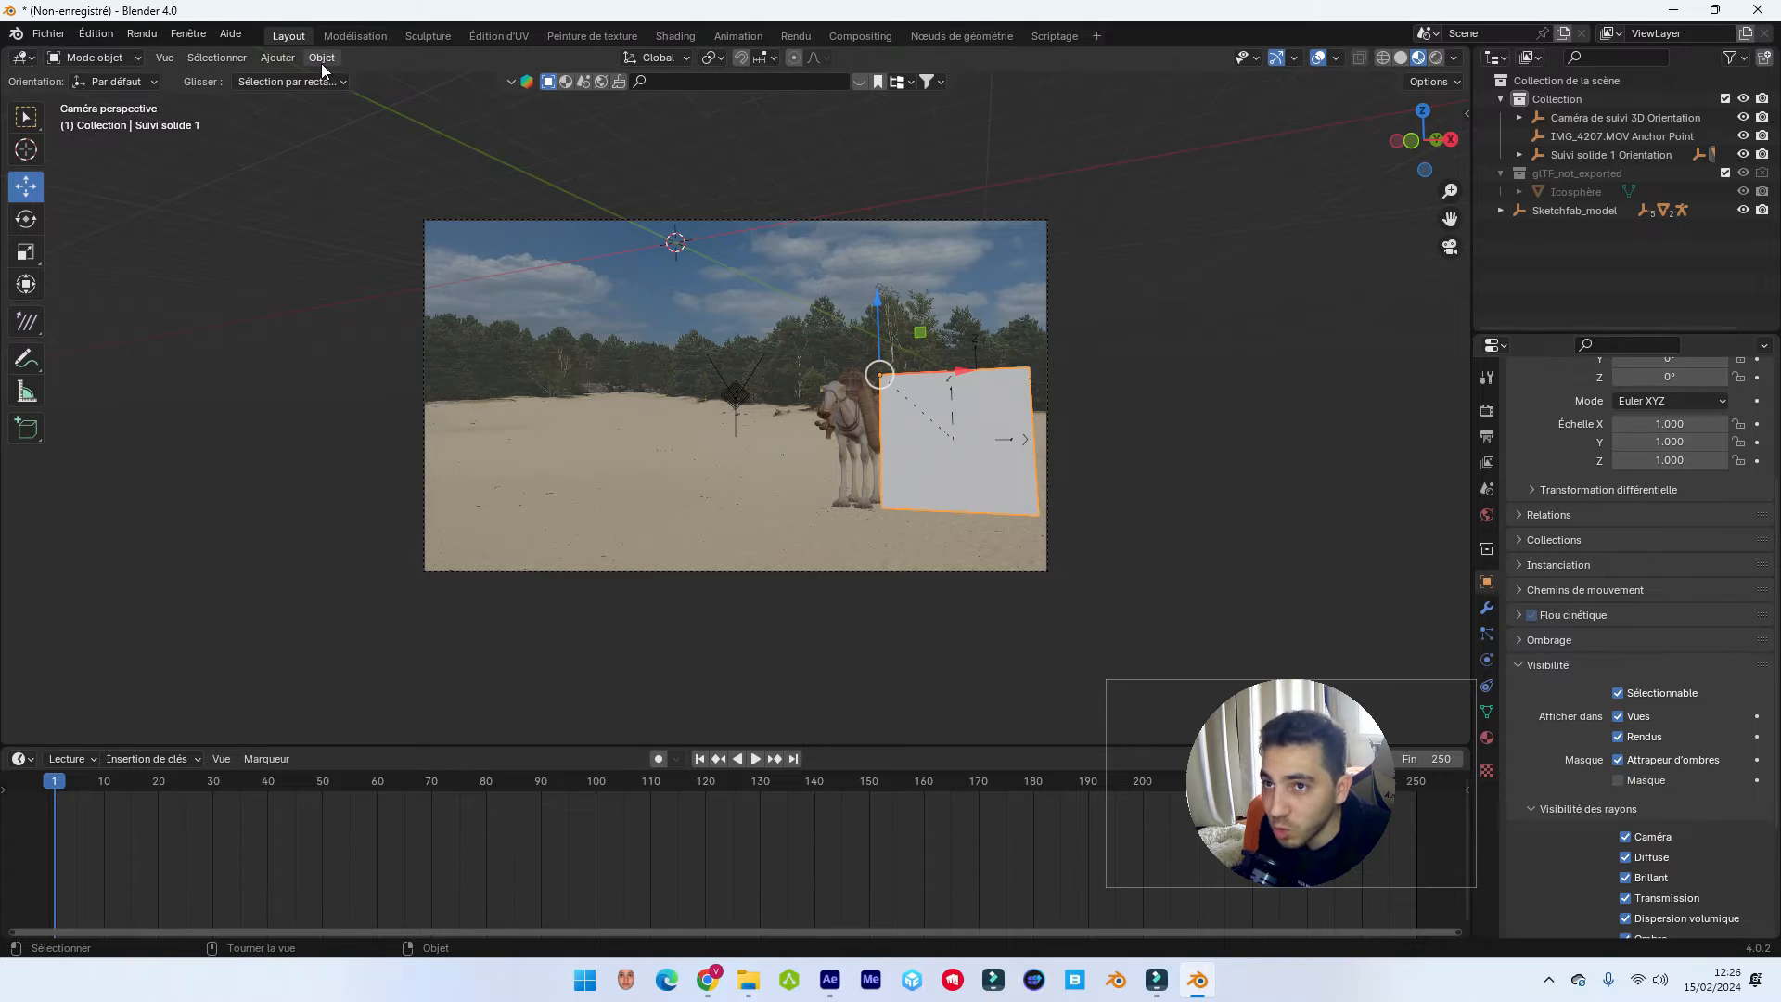
Add a sun light to the scene and angle it toward the camel.
click(281, 59)
mouse_move(326, 307)
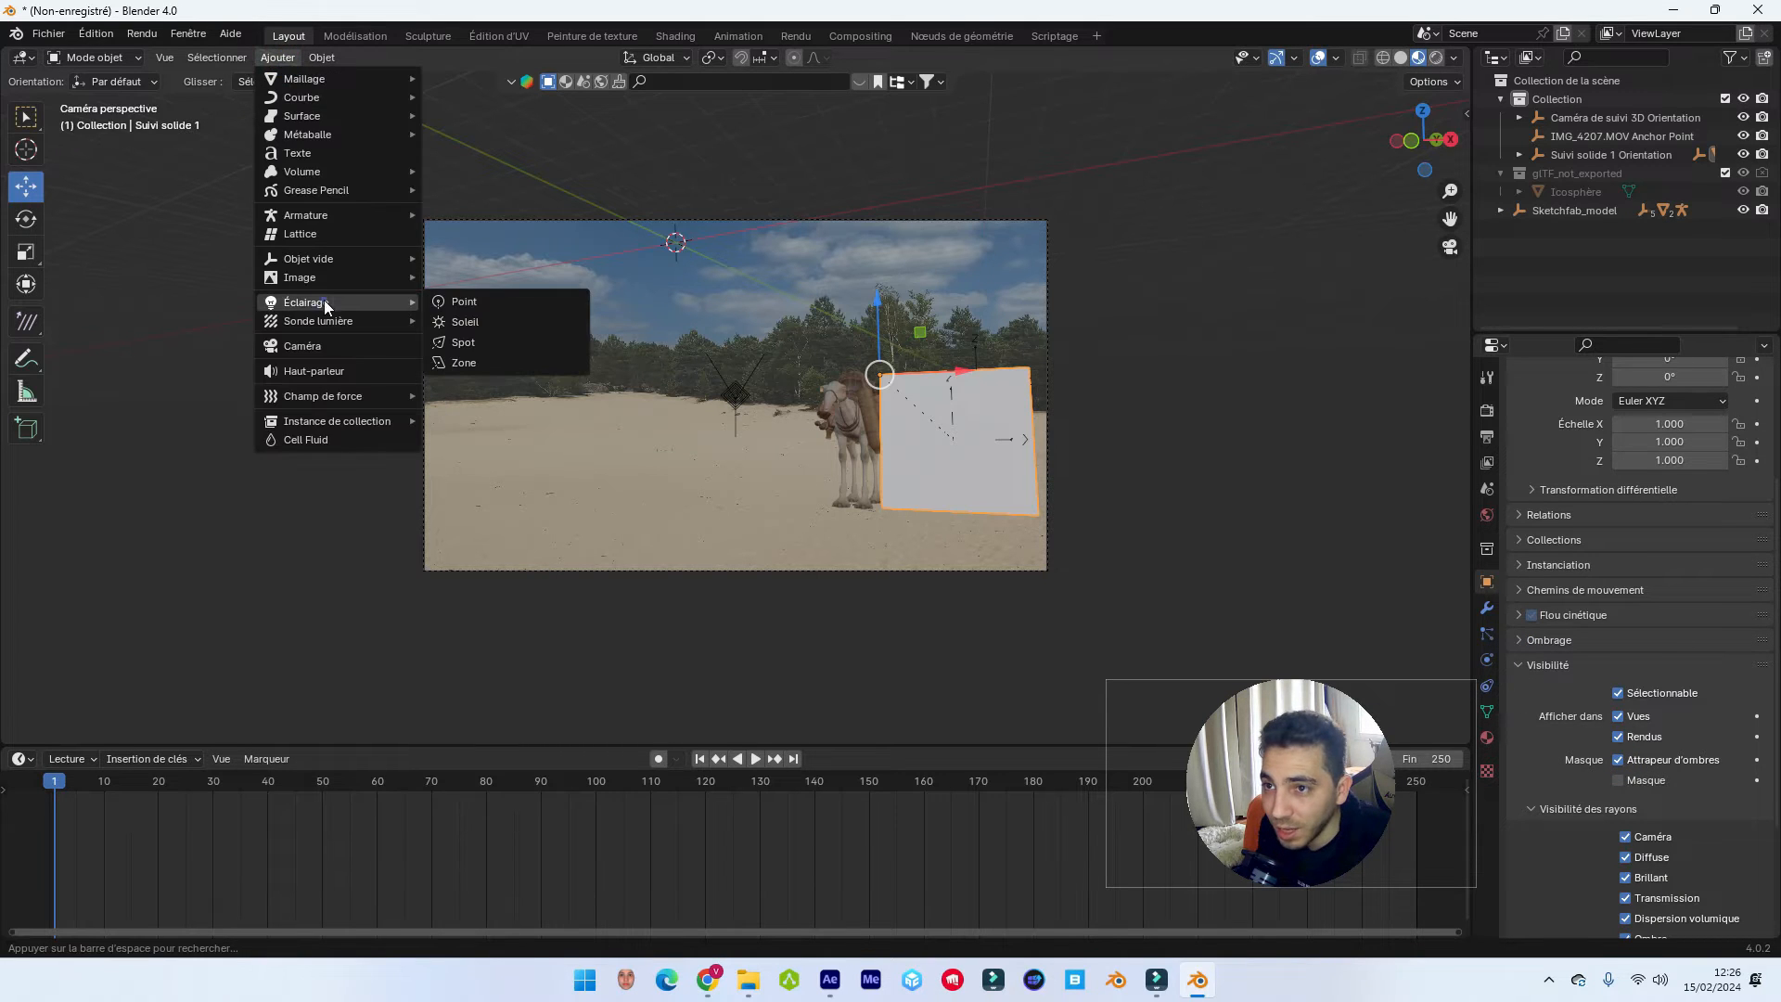
click(464, 322)
middle_drag(732, 436, 944, 464)
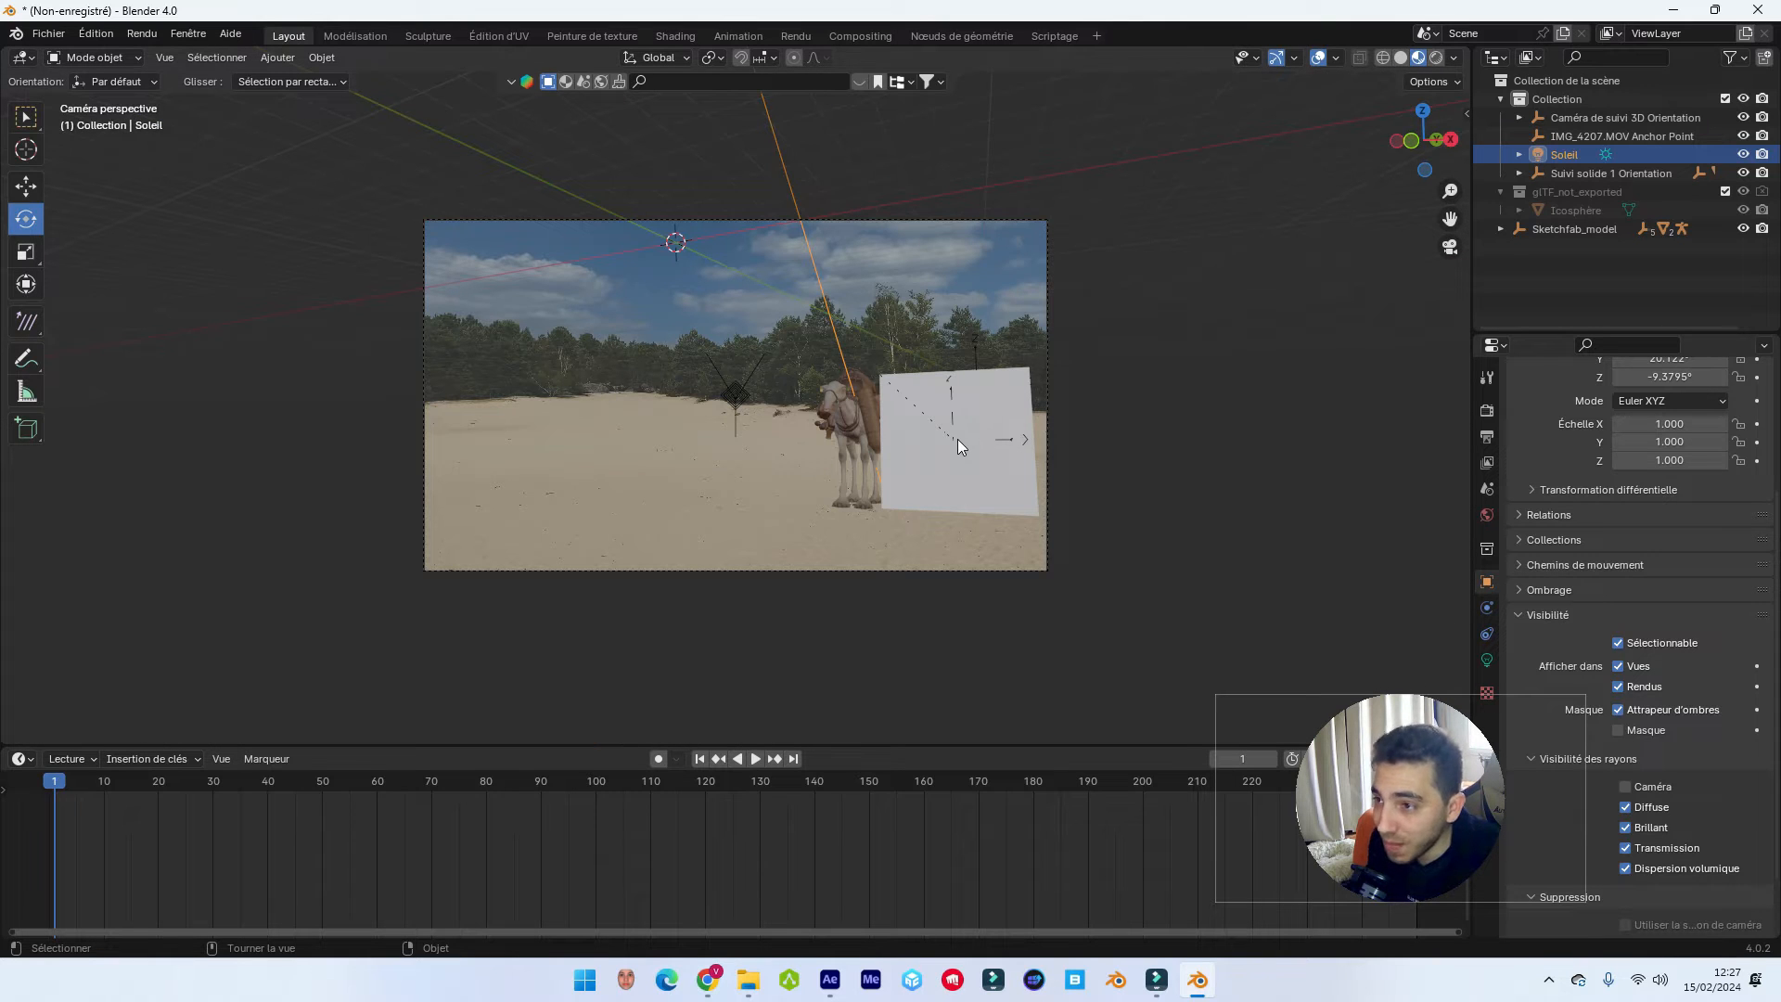
key(KP_0)
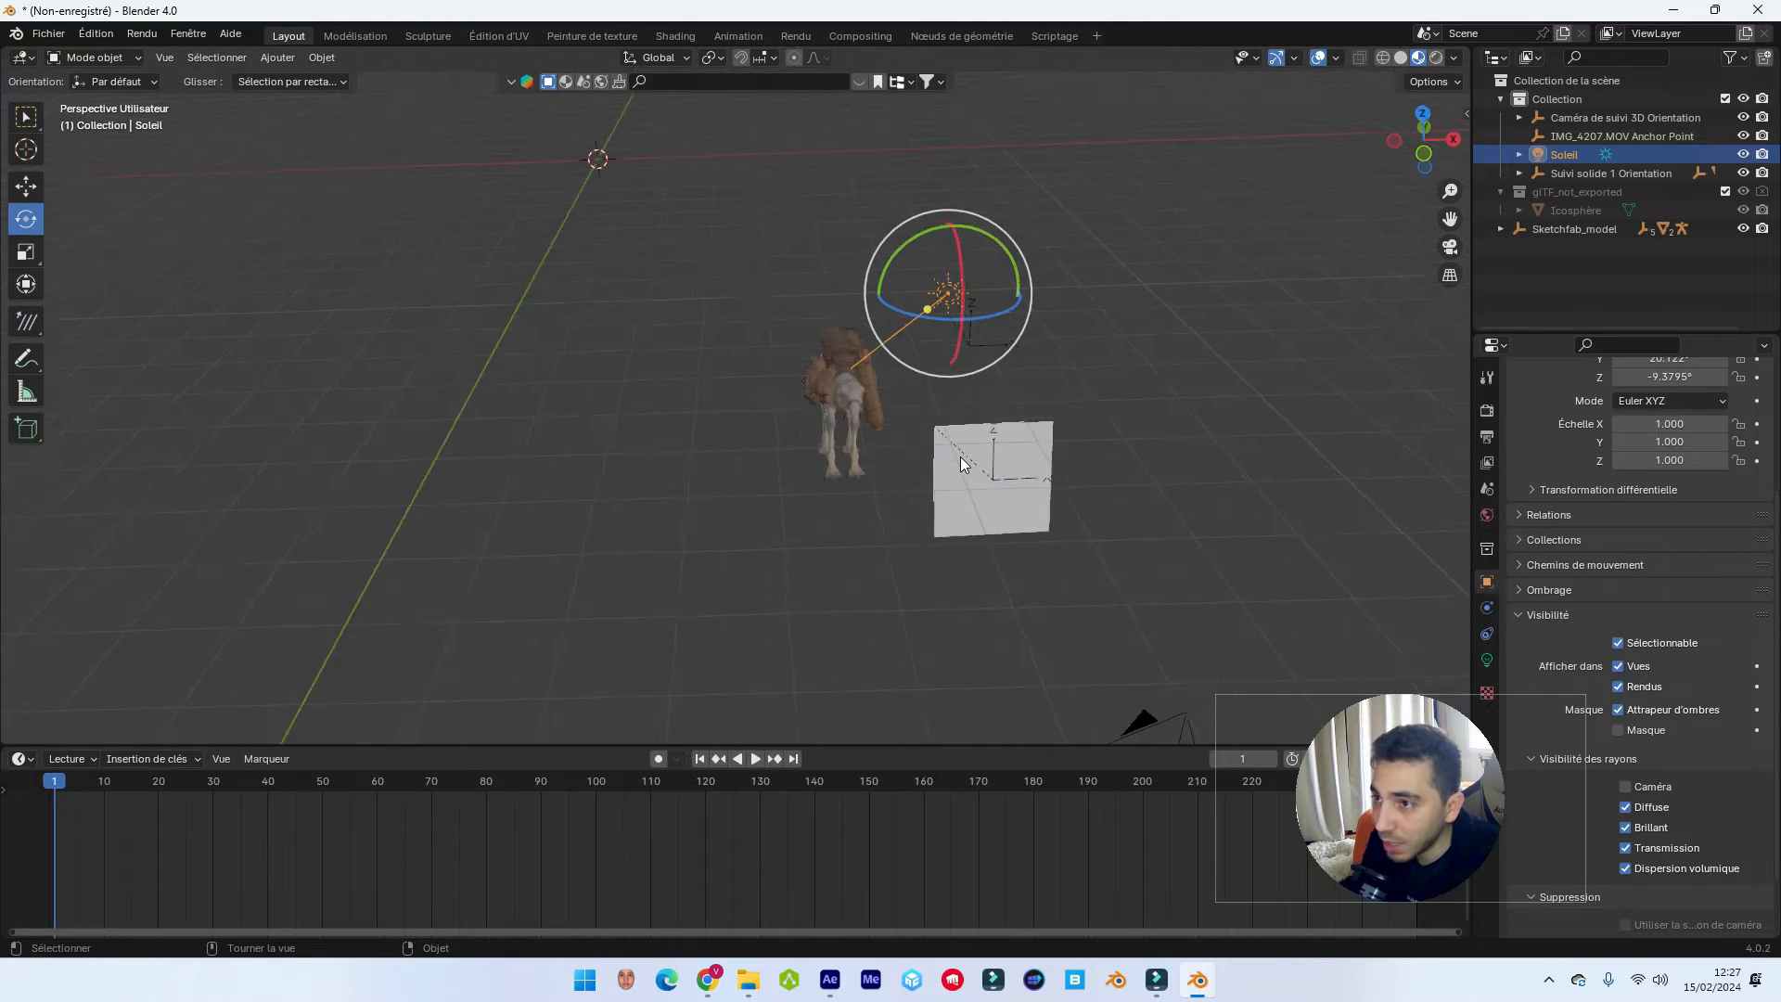
Lay the tracked solid Suivi solide 1 flat beside the camel and scale it up to about 2.222.
middle_drag(955, 471, 1065, 456)
click(955, 431)
drag(953, 308, 904, 339)
drag(995, 351, 874, 403)
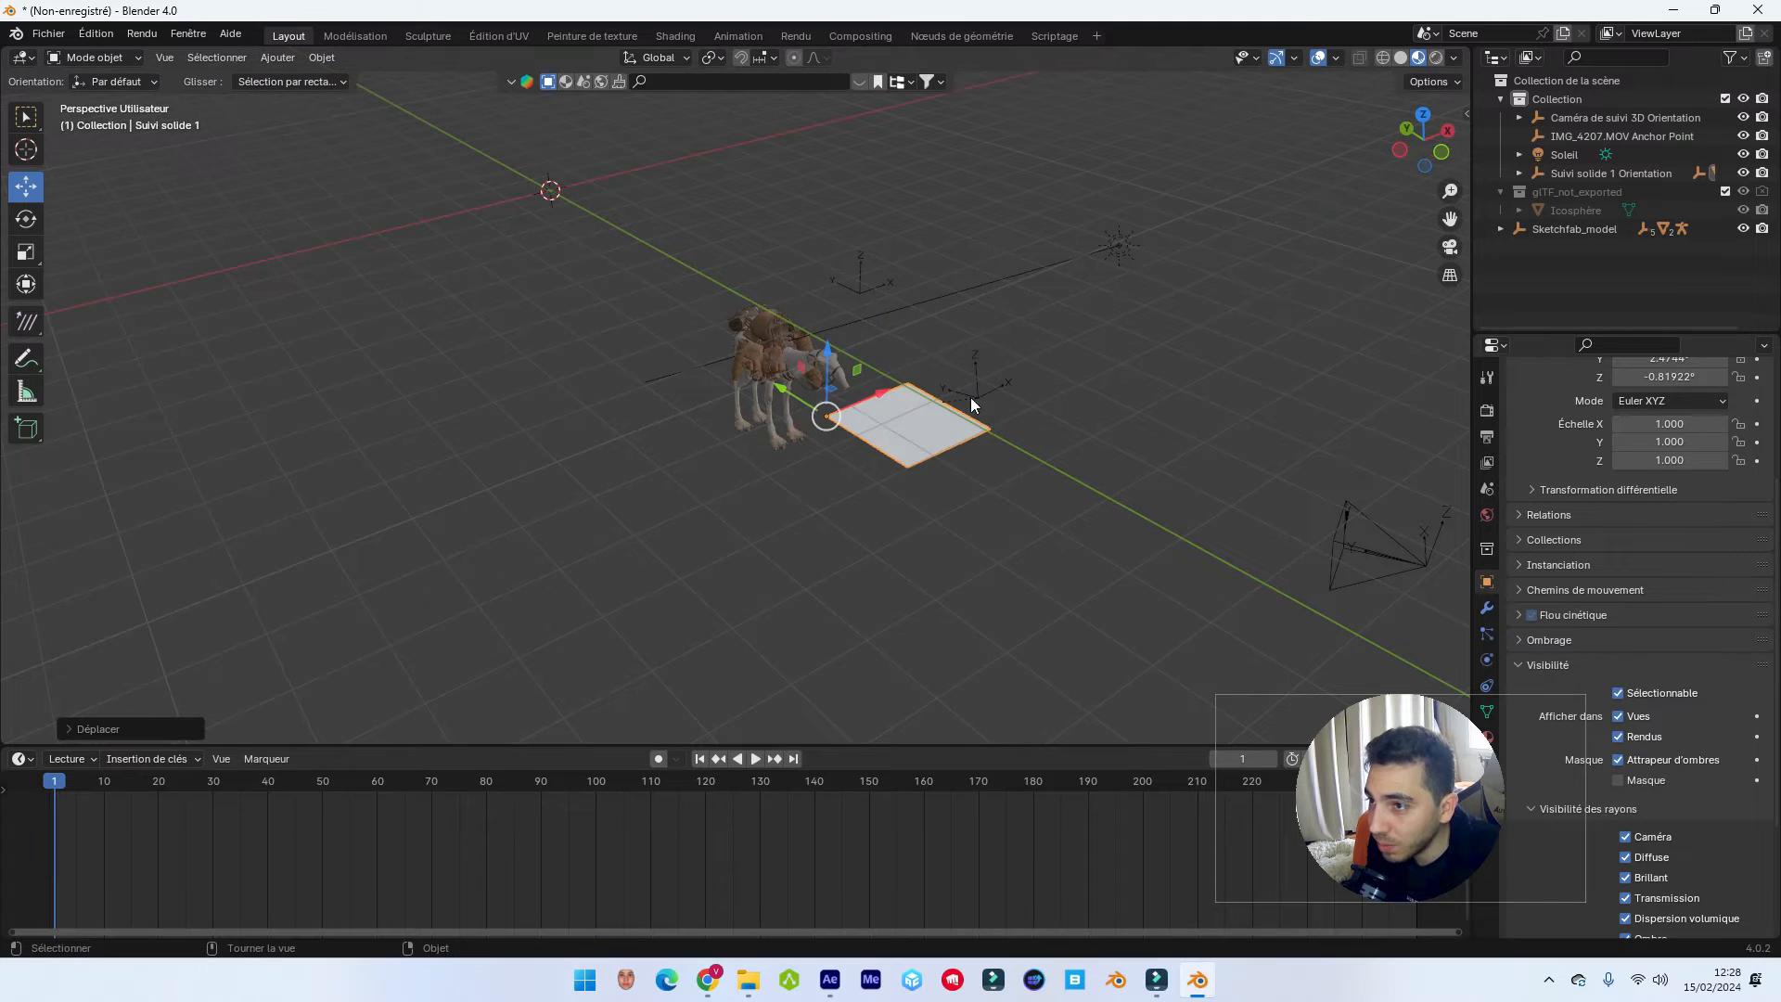
middle_drag(970, 397, 1052, 364)
key(s)
click(771, 377)
Place the enlarged solid on the ground under the camel's feet and show the viewport in rendered shading.
middle_drag(772, 377, 580, 381)
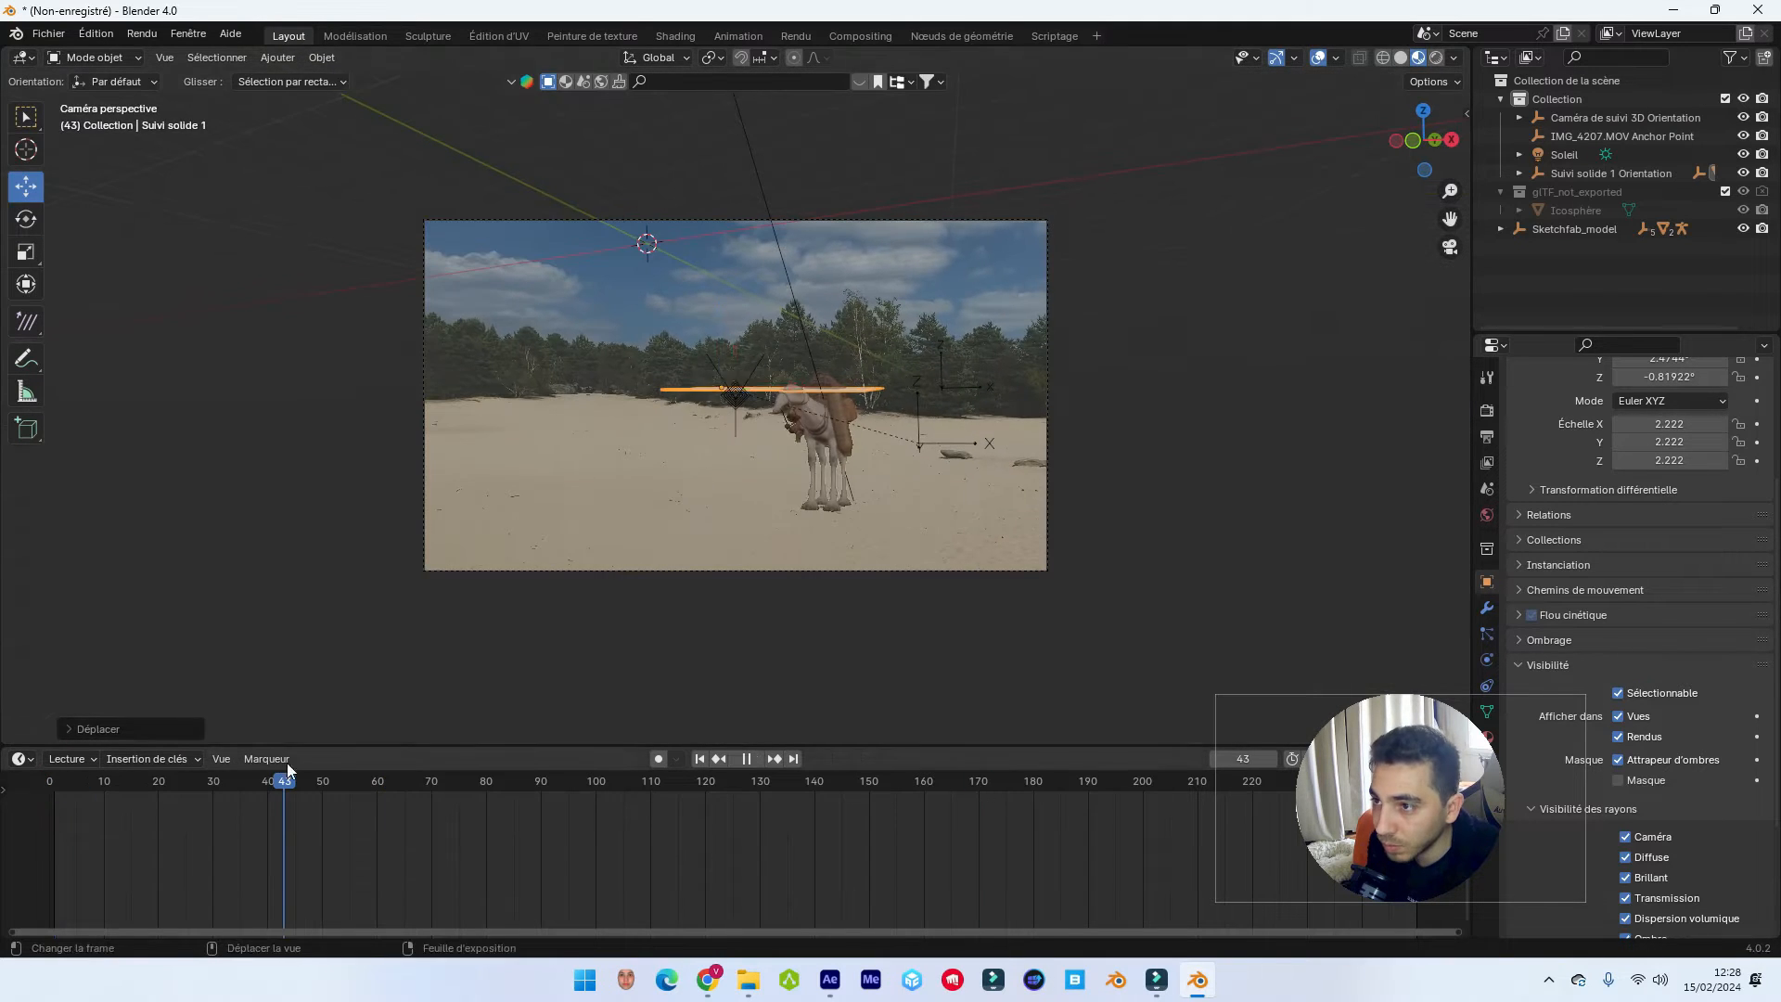
key(g)
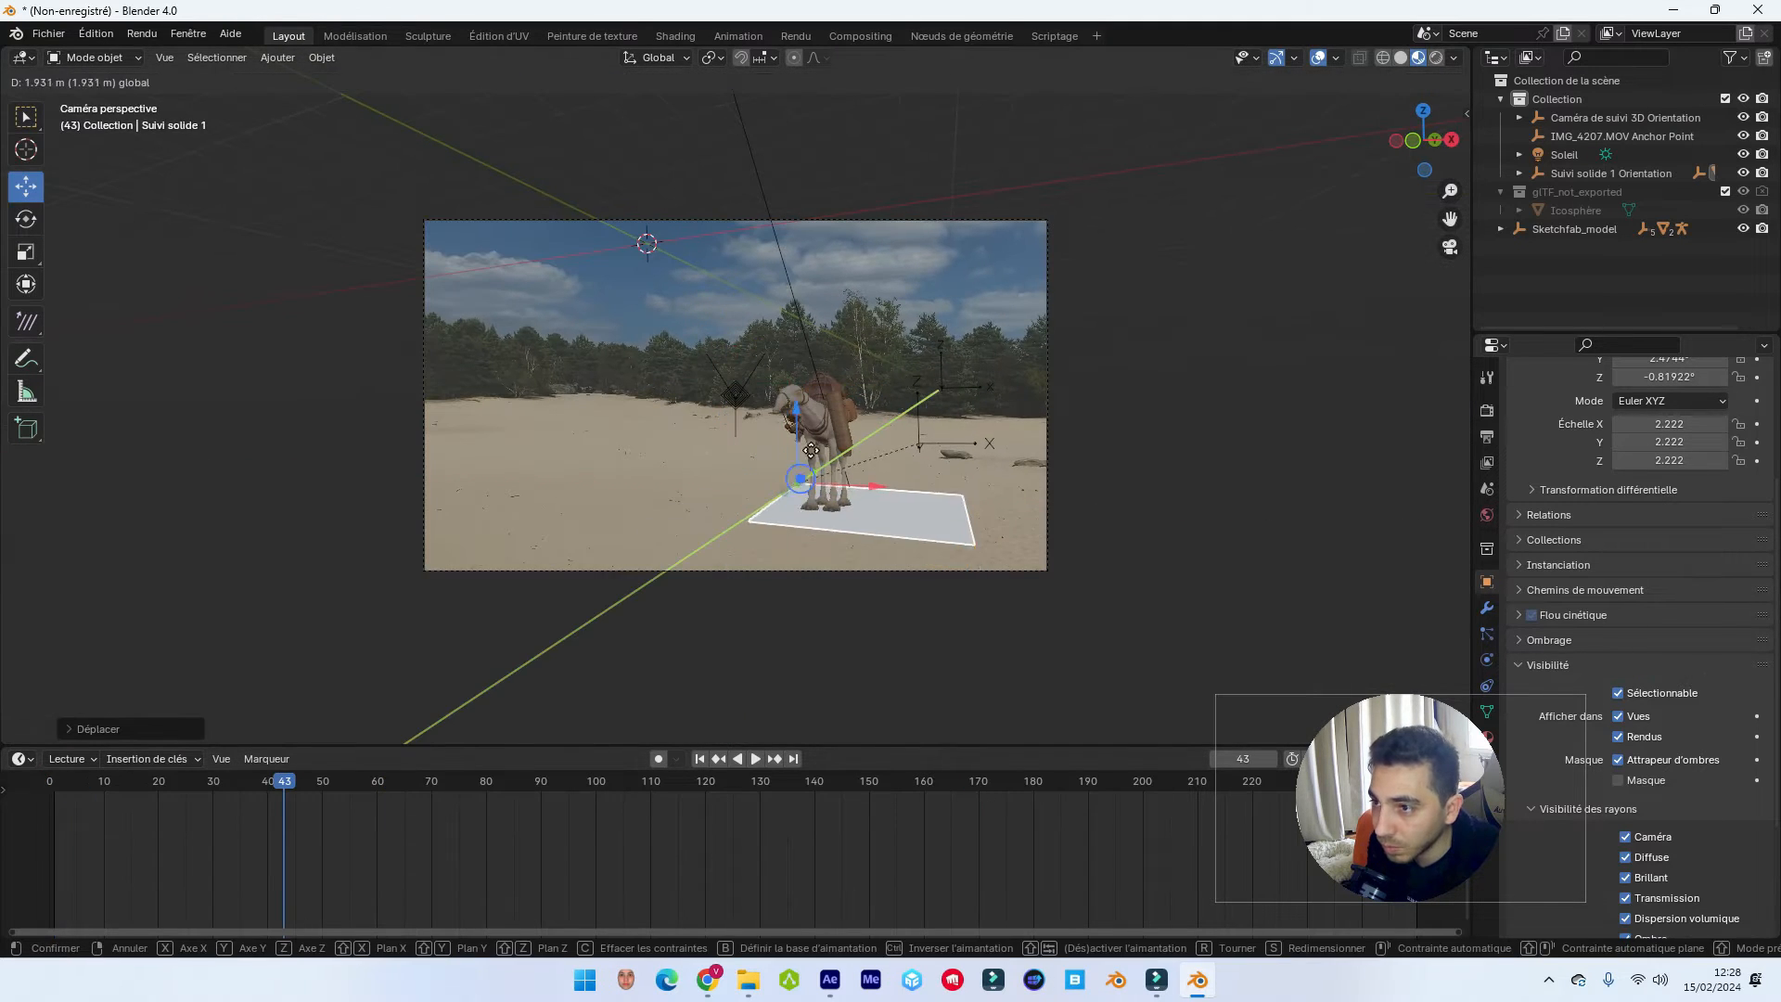
click(804, 448)
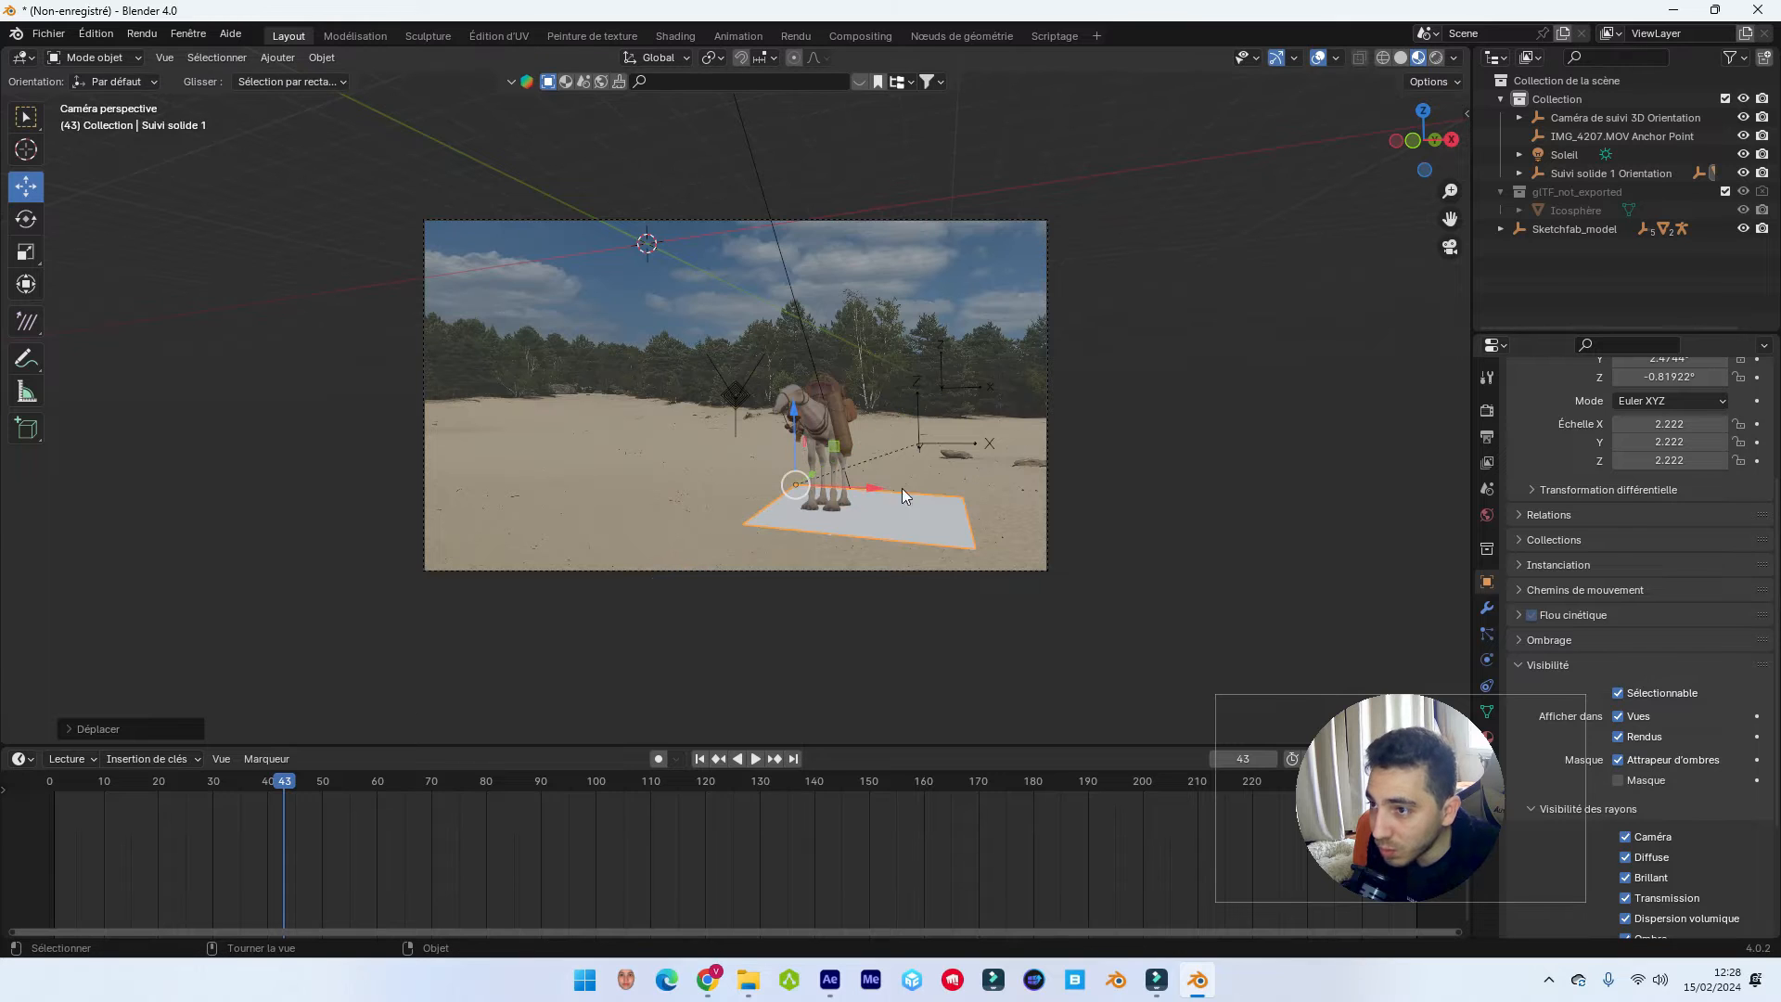
click(1410, 58)
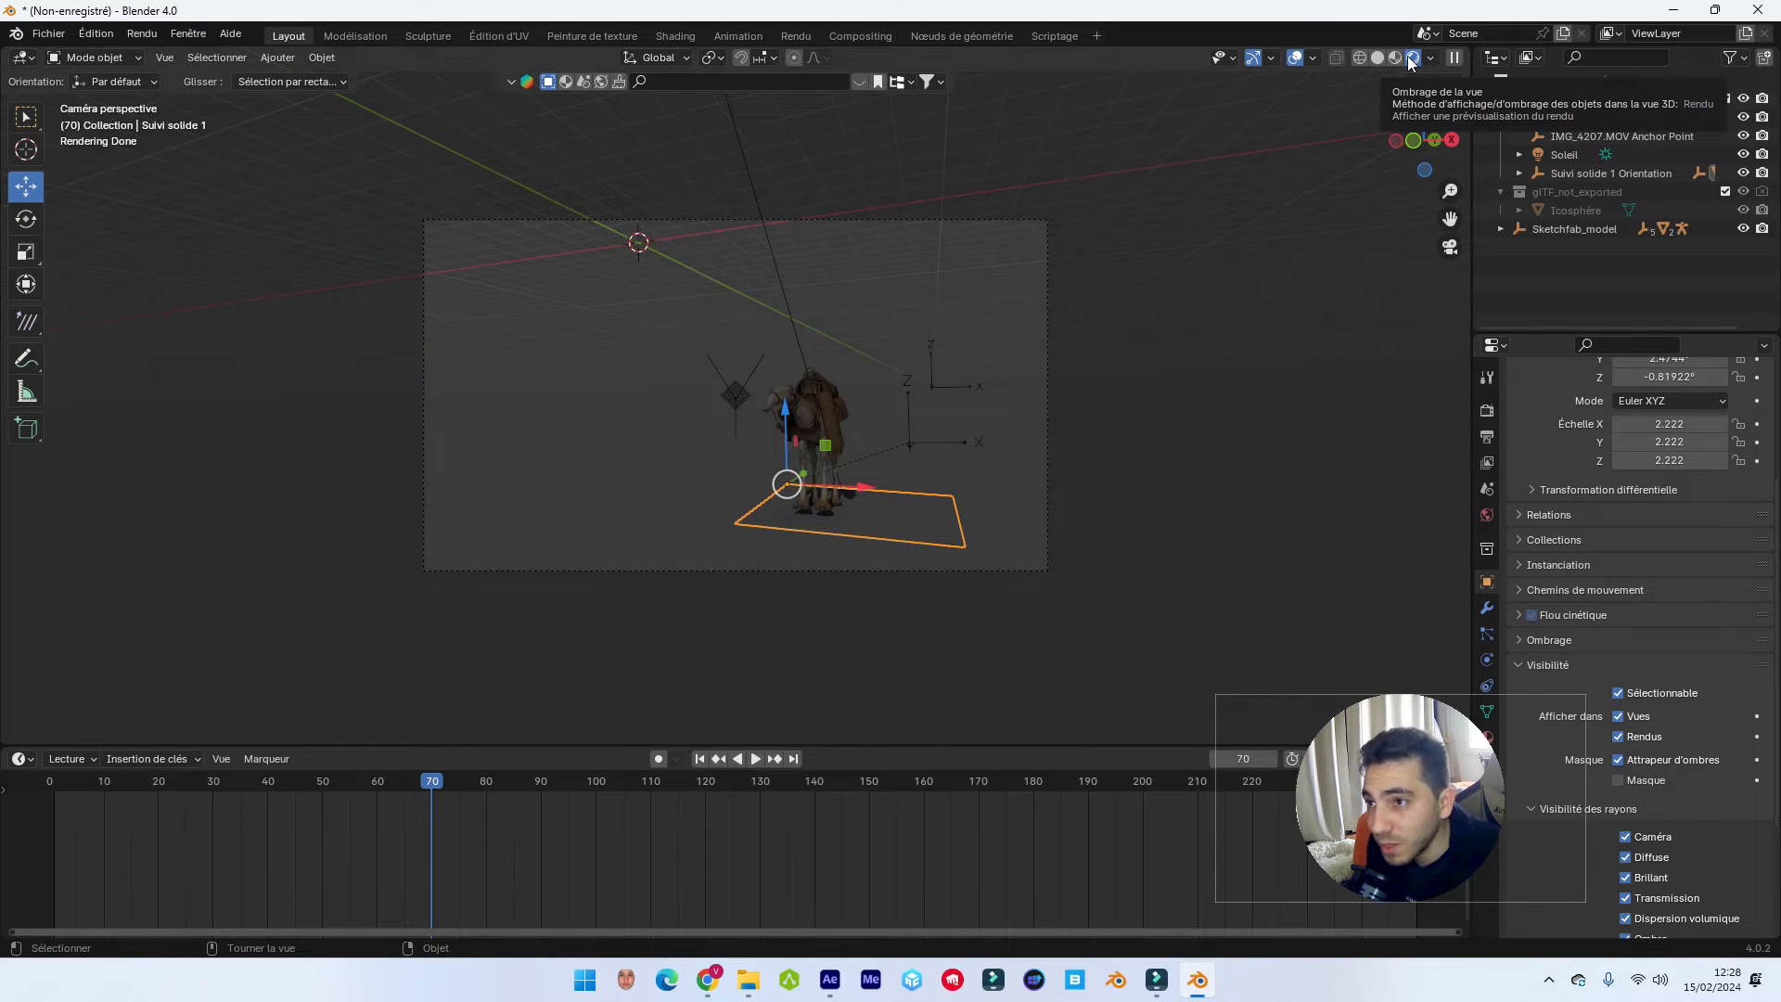
Reposition the sun light and rotate it to about 39.24° X, 40.49° Y and -0.15° Z, previewing the shadow through the camera.
click(1579, 171)
middle_drag(827, 423, 909, 418)
drag(982, 342, 991, 167)
key(ctrl+z)
click(1030, 306)
drag(1028, 313, 998, 358)
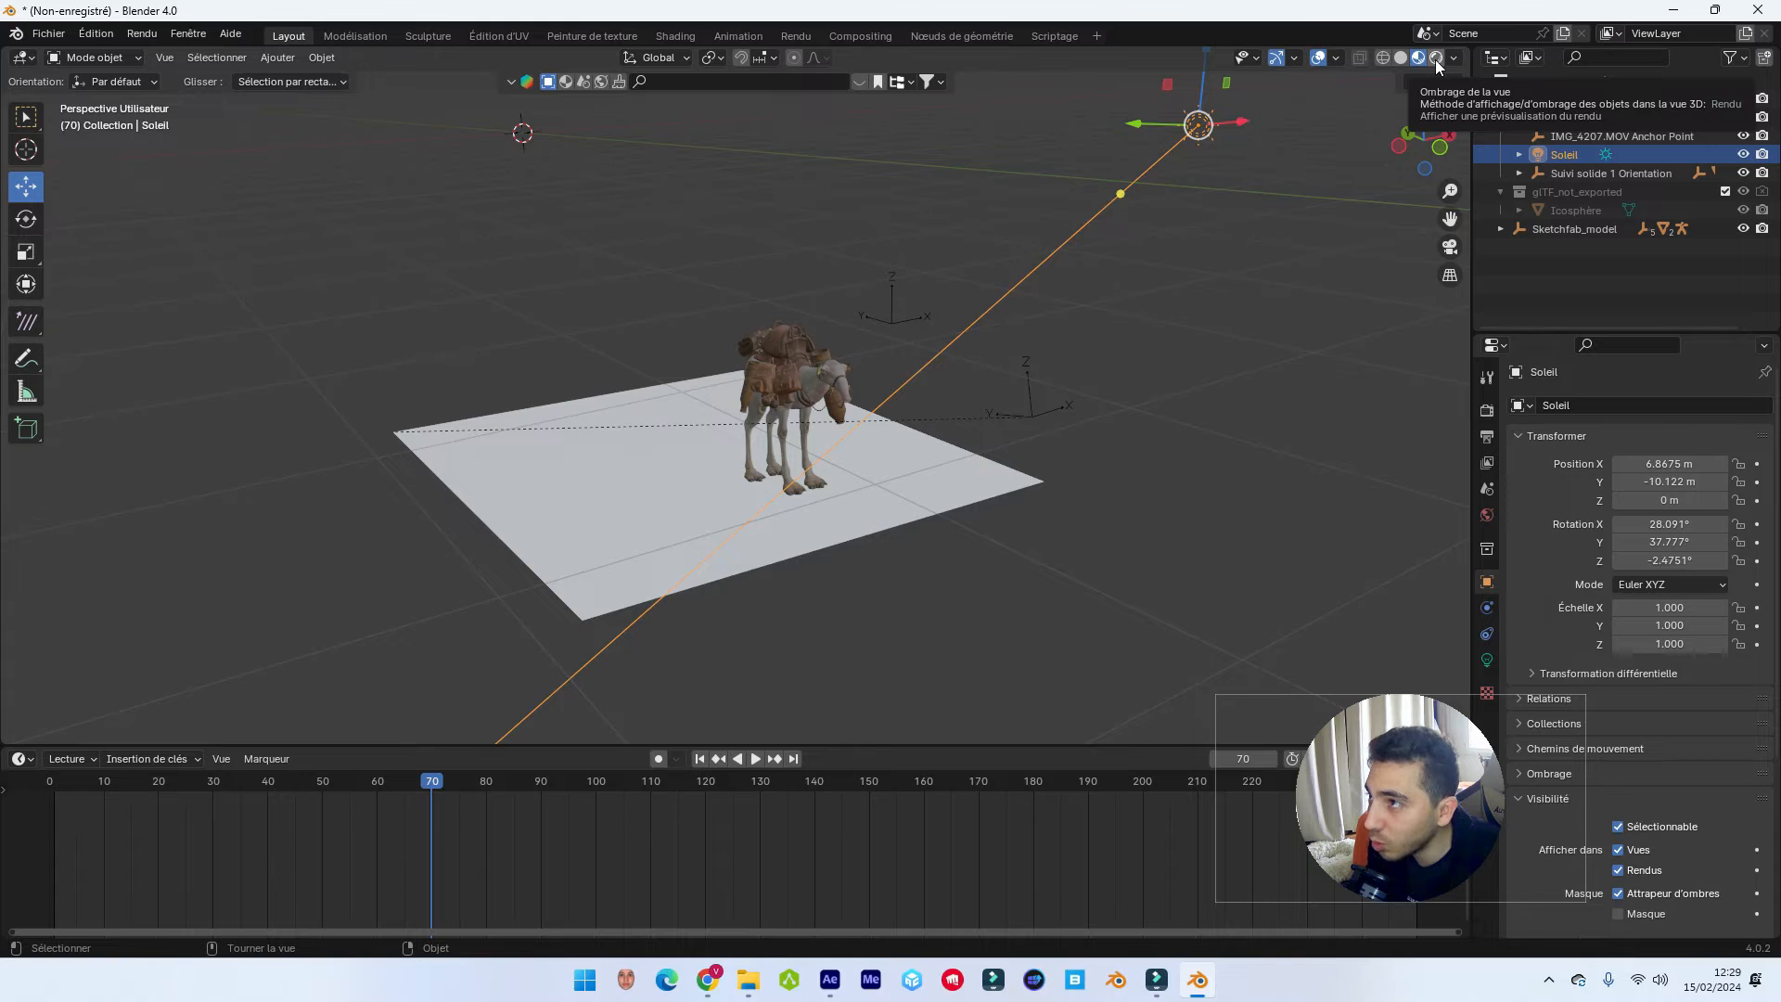
click(1436, 58)
drag(1116, 197, 1137, 171)
key(KP_0)
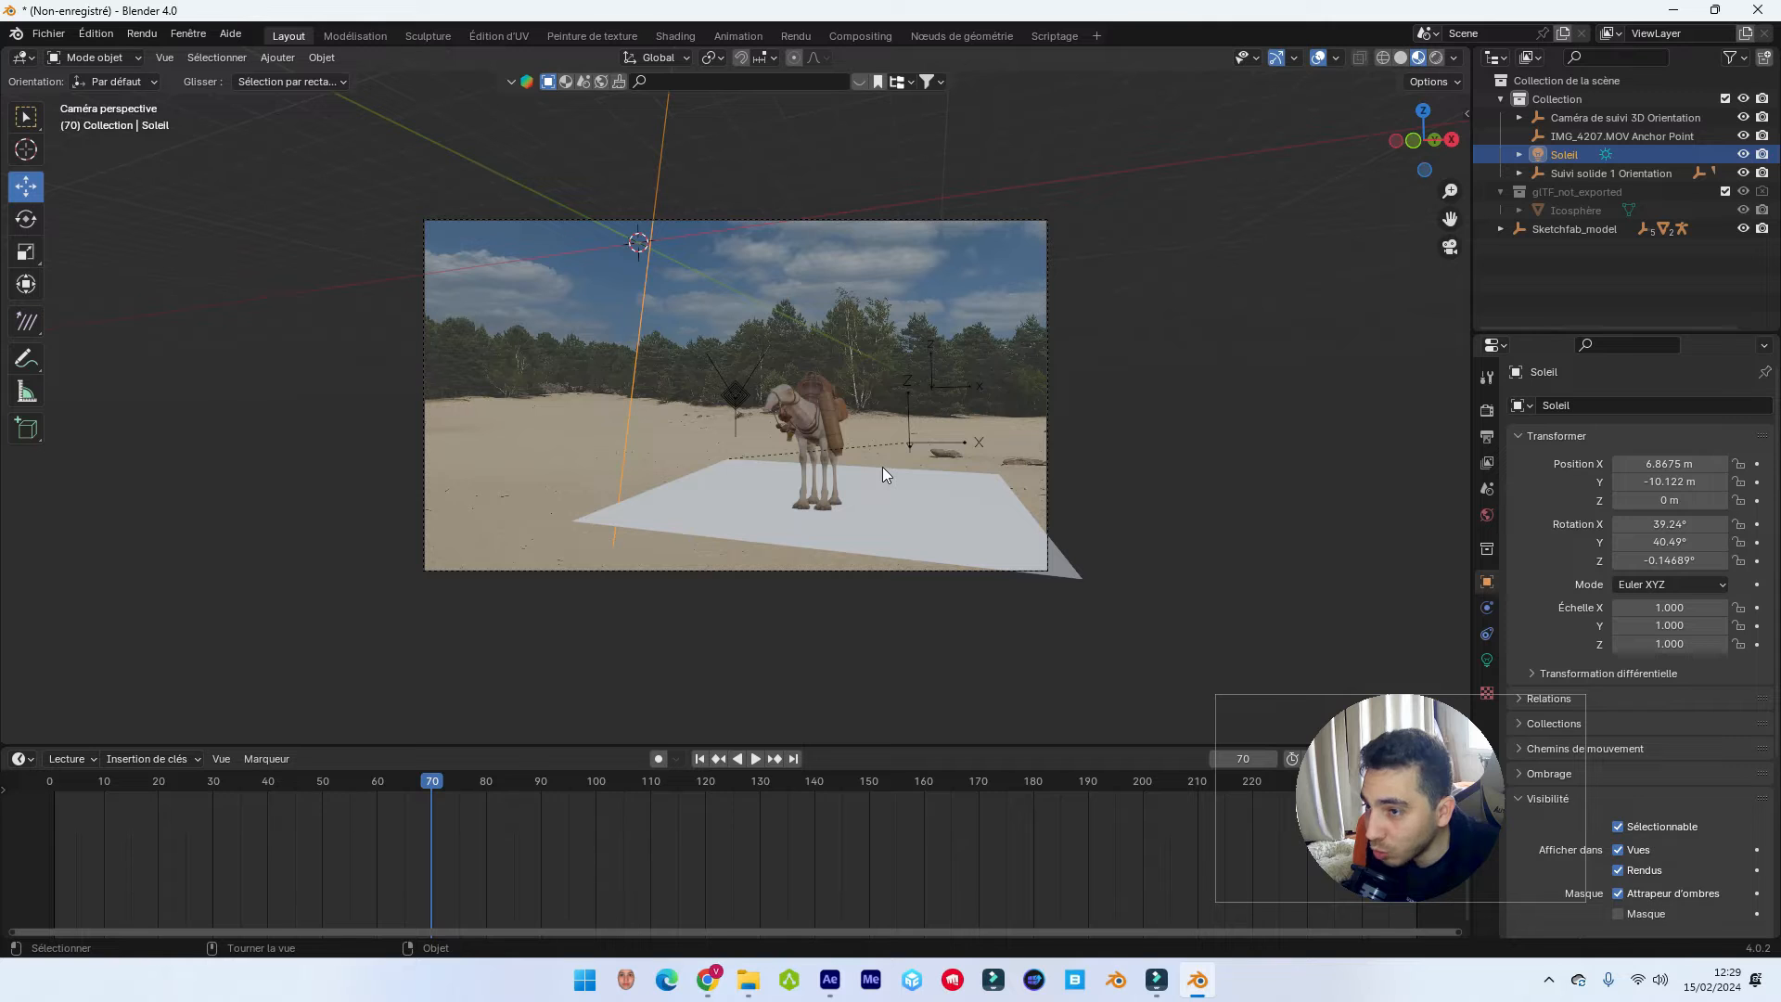
click(1436, 58)
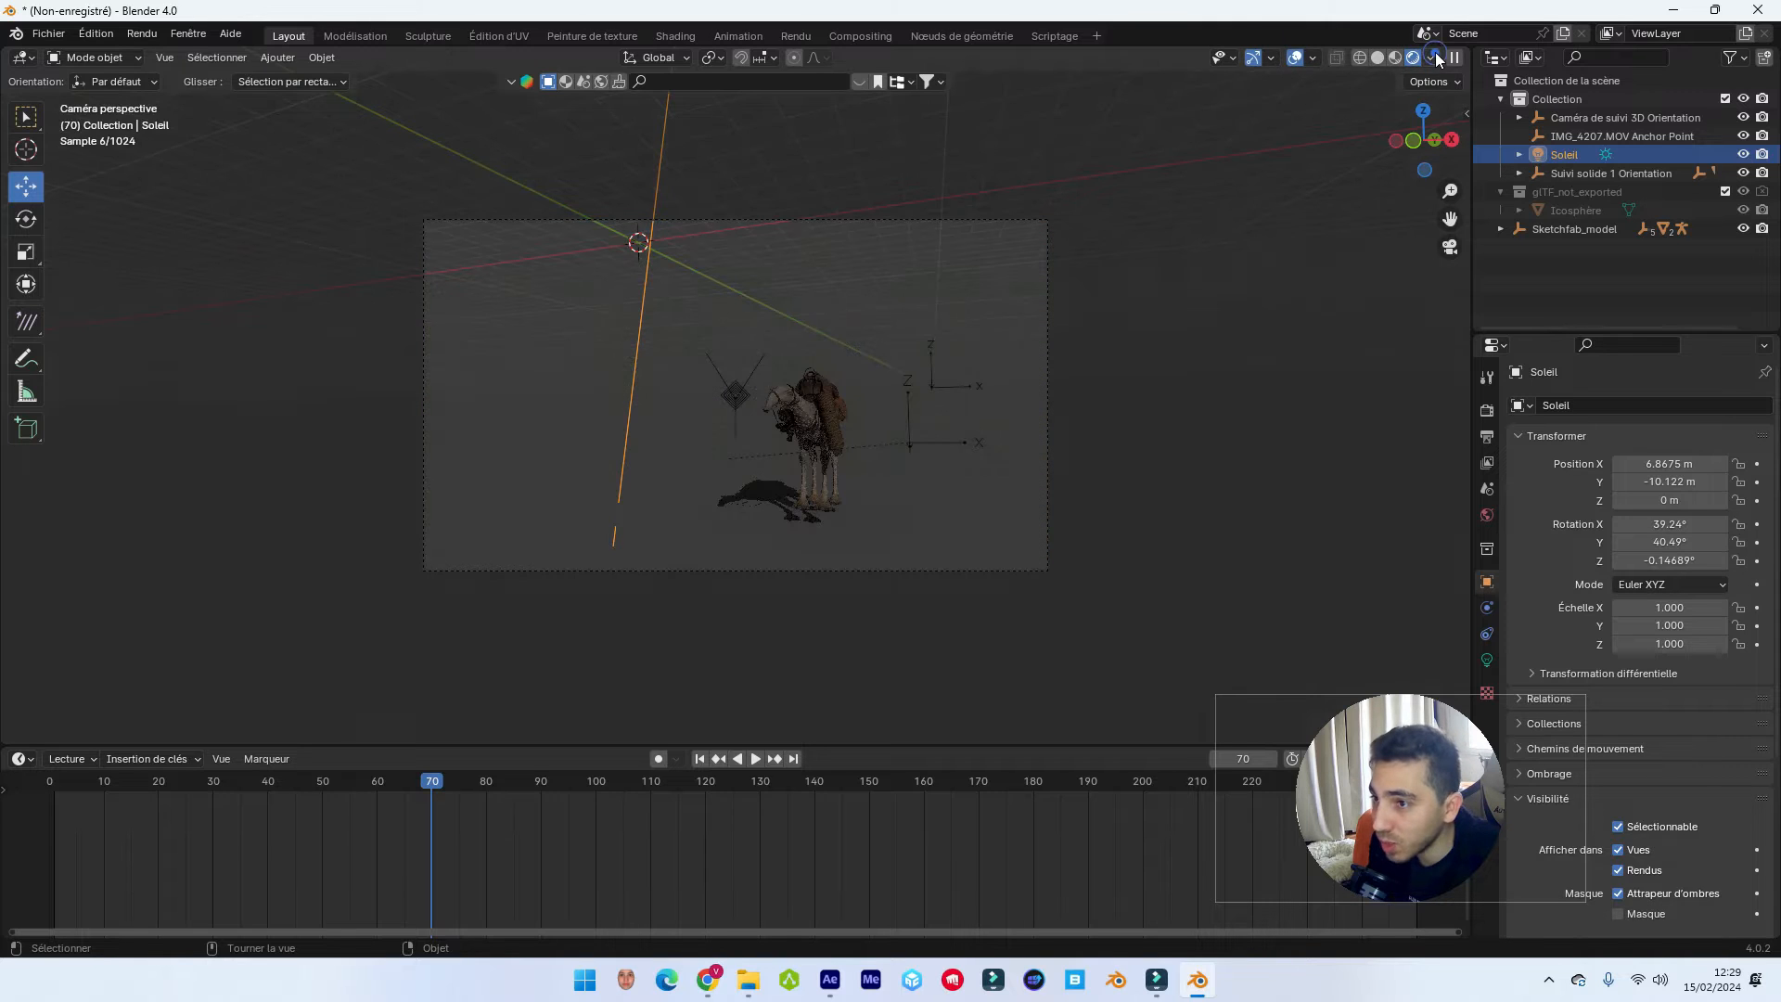
Readjust the sun light's aim for the camel's shadow and render a test image of frame 1.
middle_drag(826, 369, 1020, 390)
scroll(1015, 381, down, 3)
drag(876, 295, 923, 343)
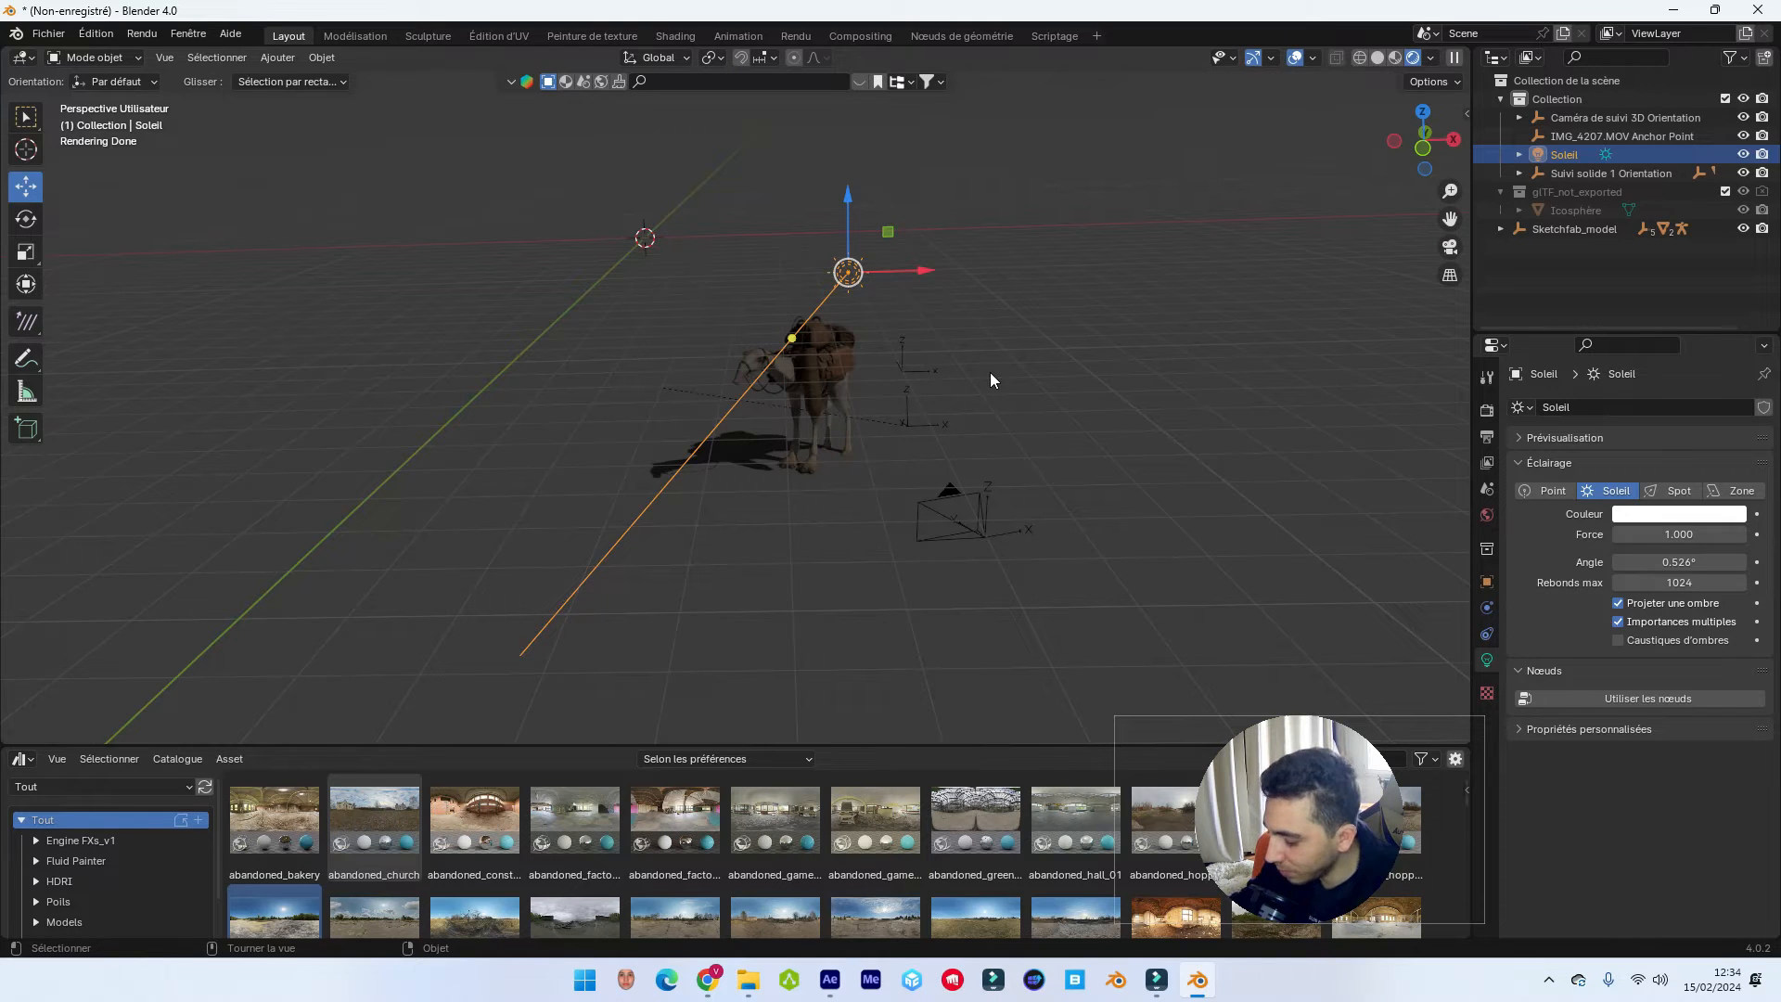
key(F12)
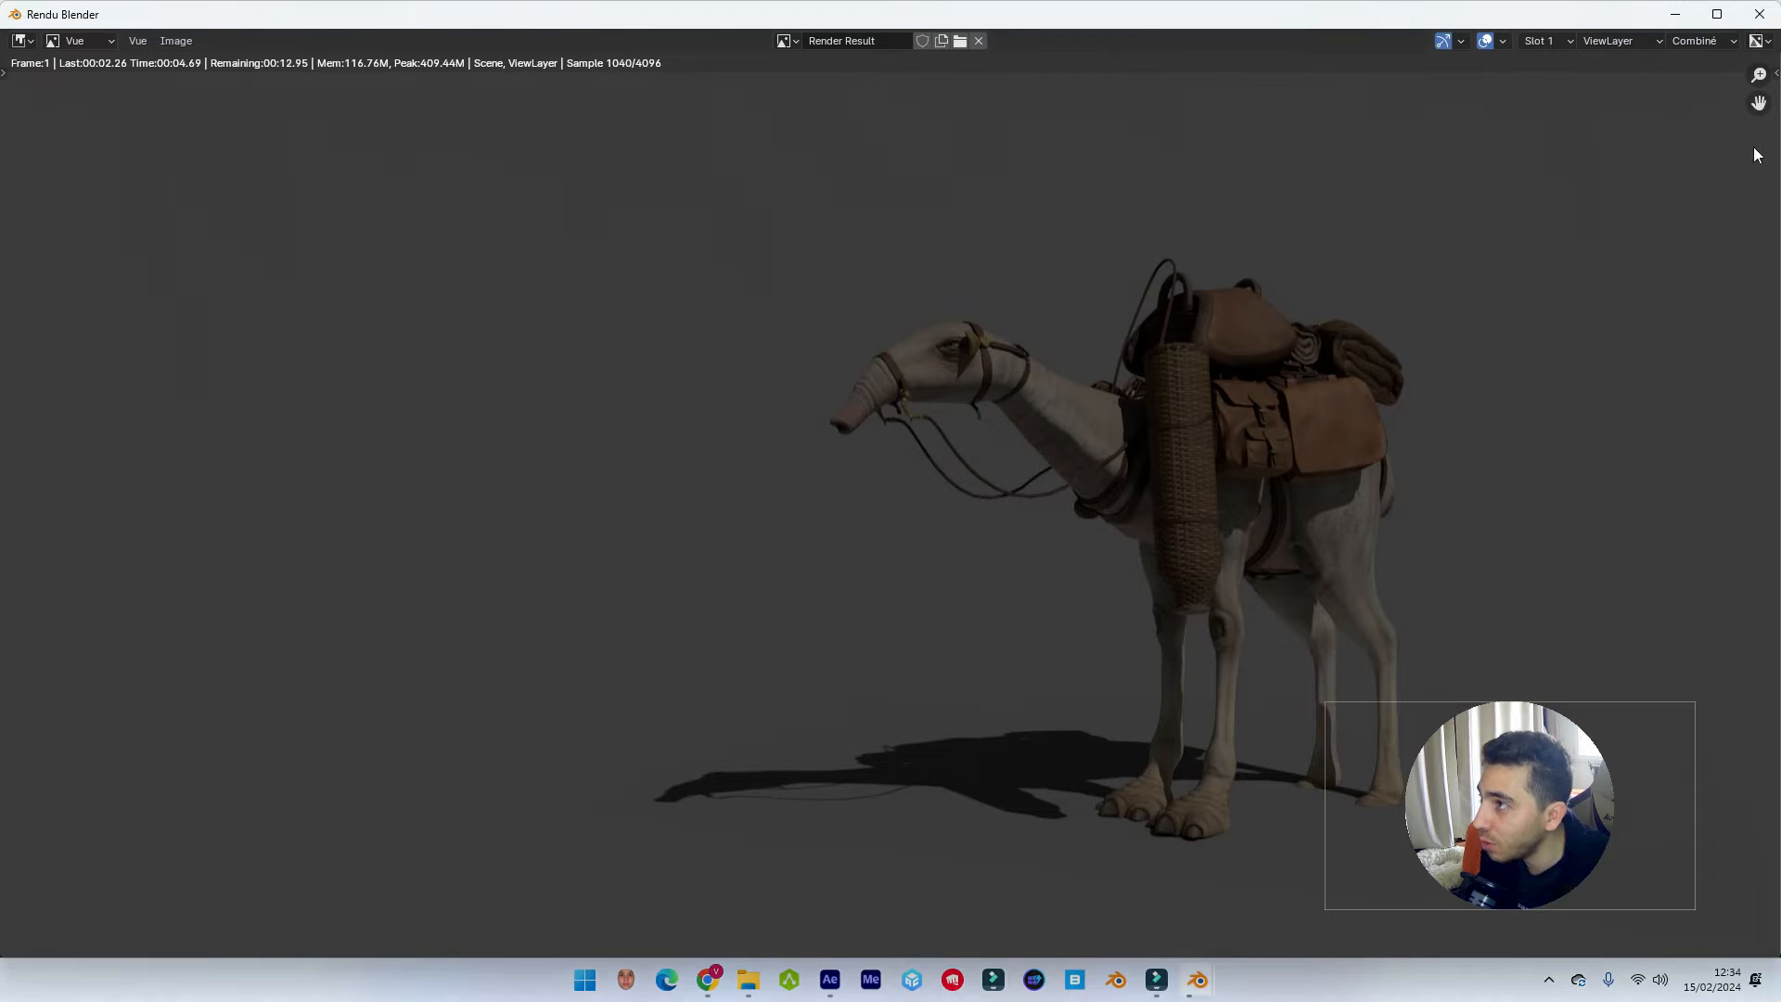
click(1758, 16)
Set the sun light's strength to 6.480 and render frame 1 again as a test.
drag(1679, 534, 1753, 535)
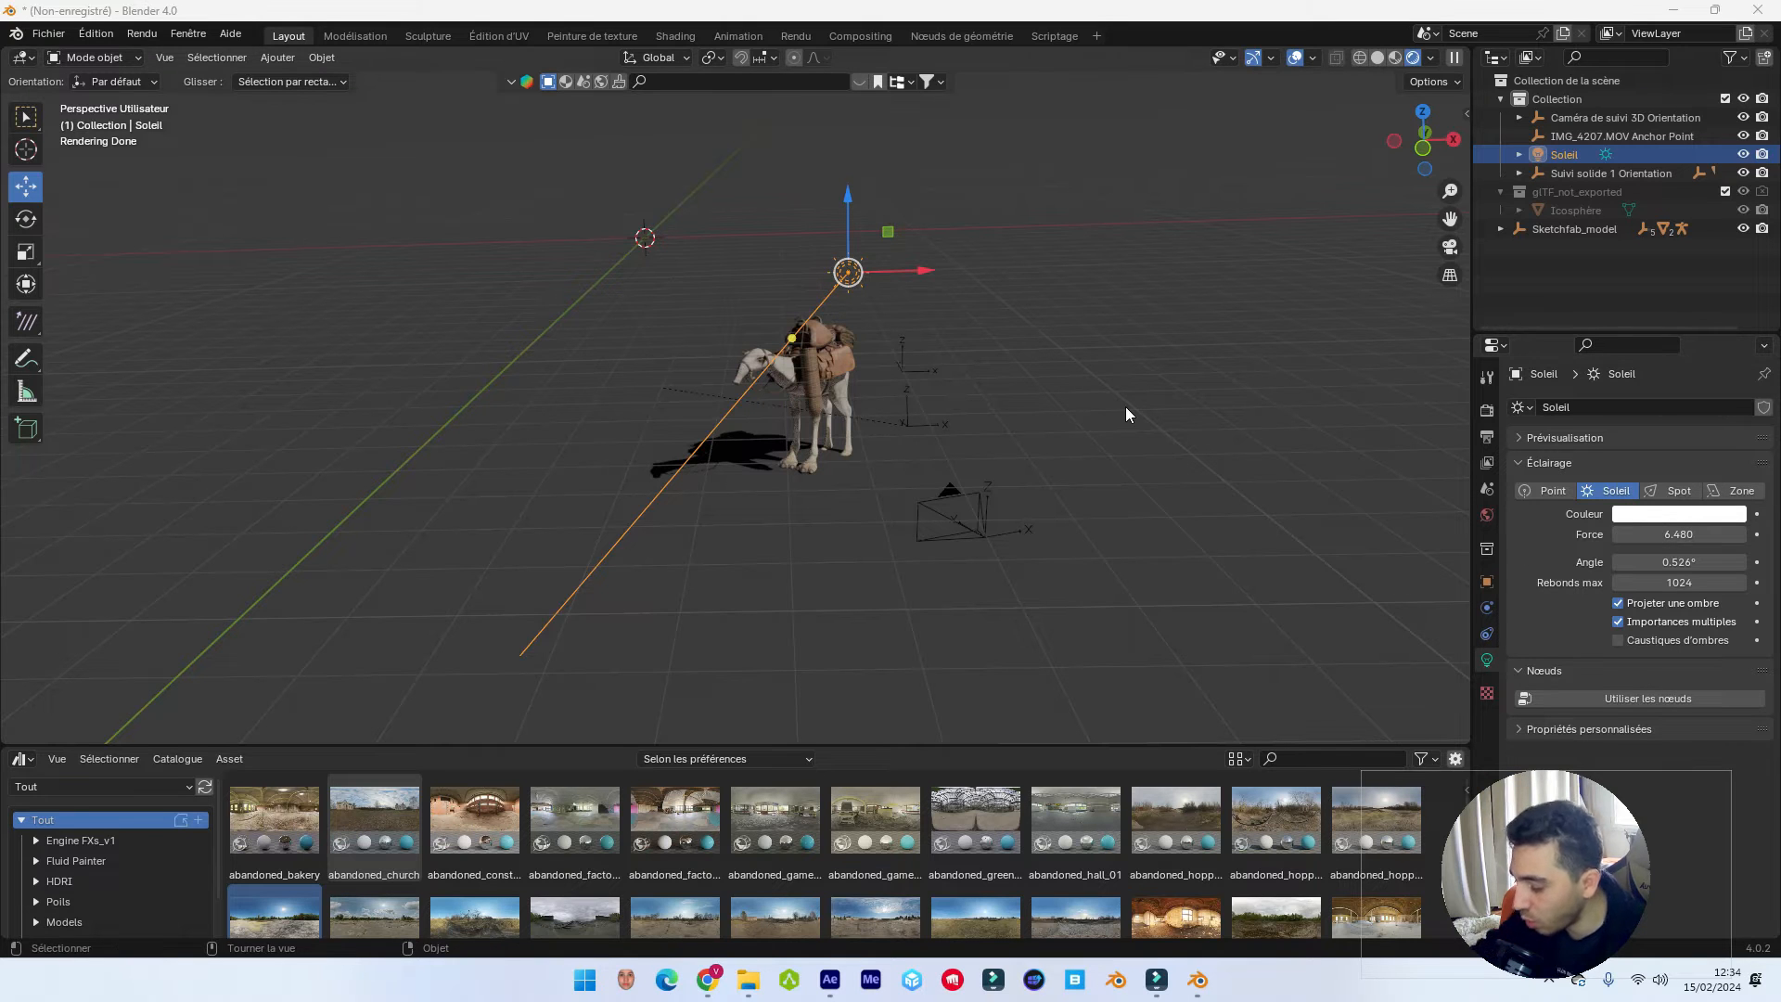
key(F12)
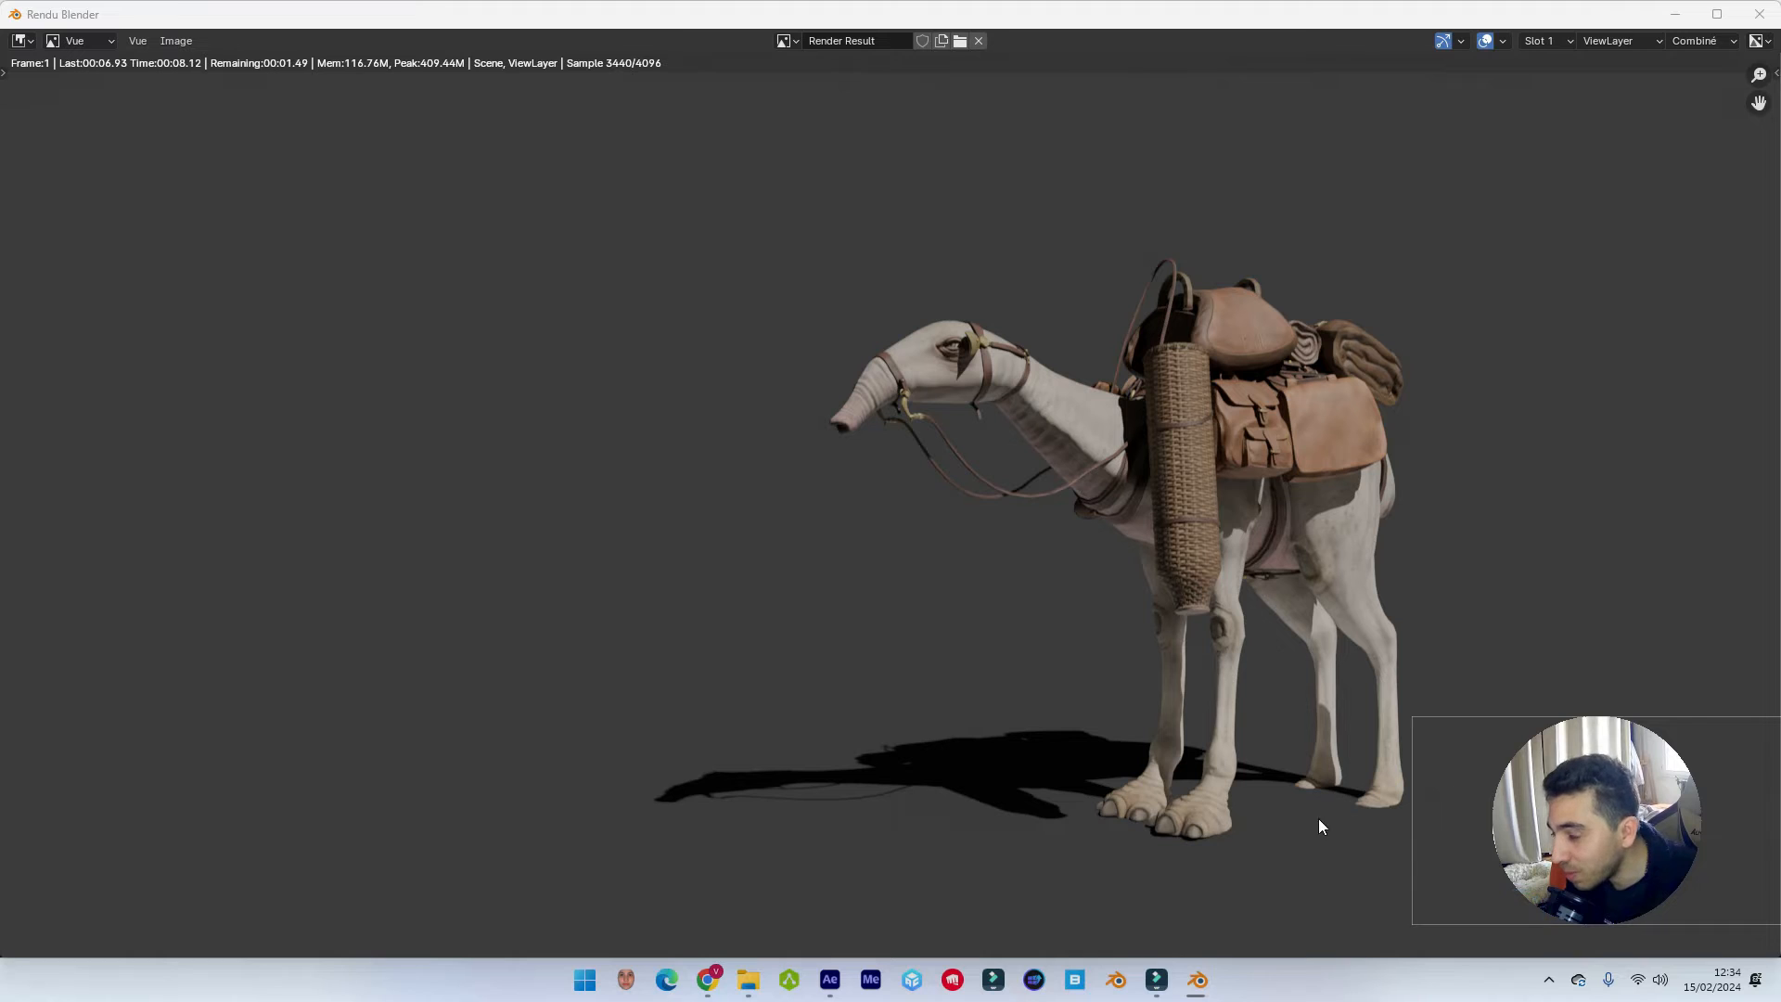
click(1760, 14)
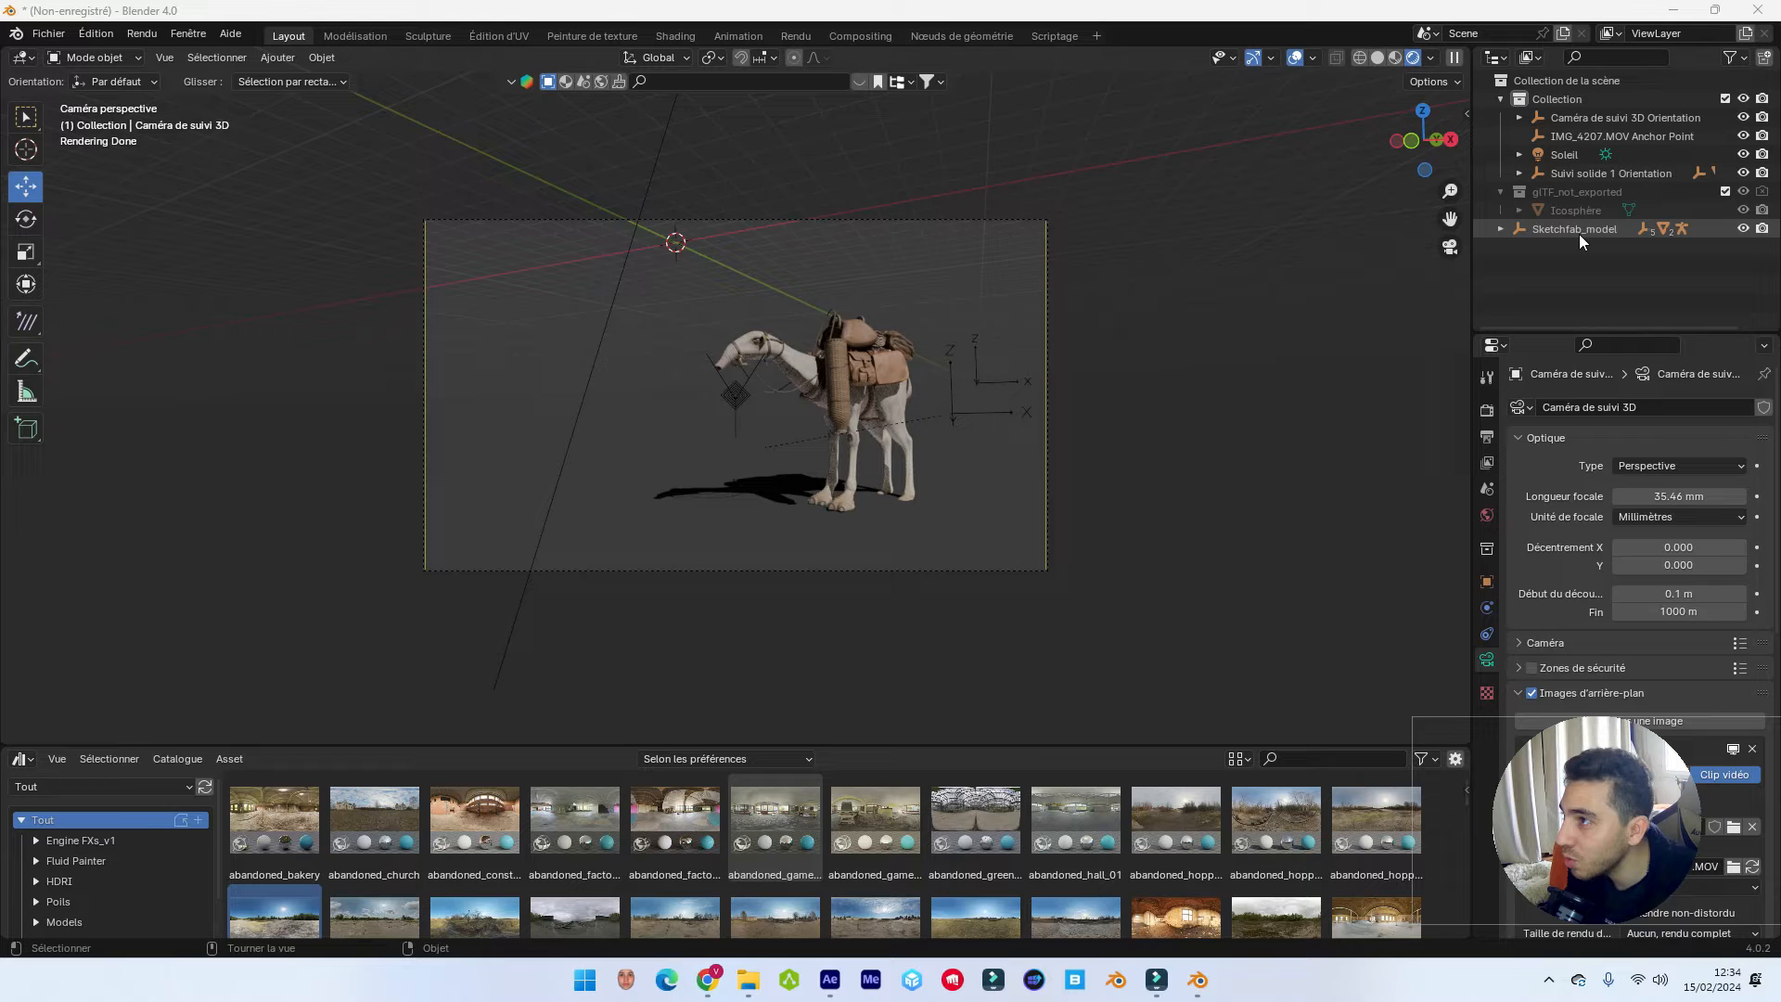
Raise the Sketchfab model slightly along Z, adjust its tilt around X and check it through the camera.
click(1578, 232)
key(g)
key(z)
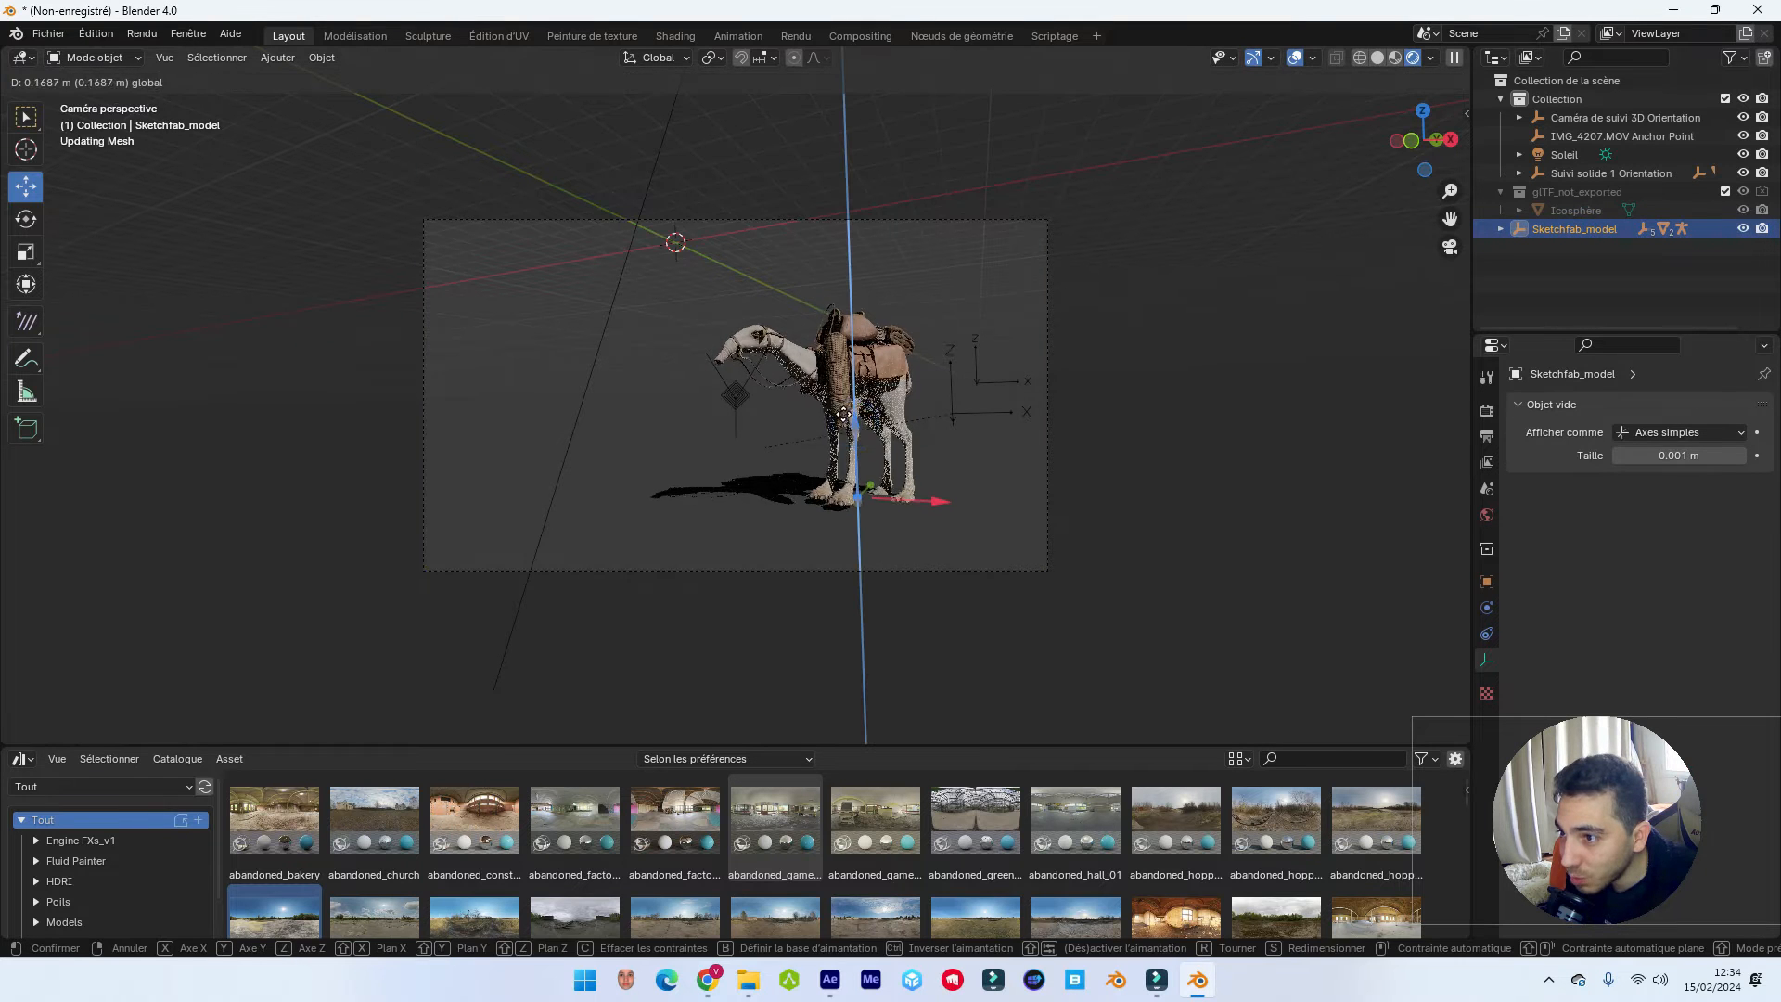
click(834, 410)
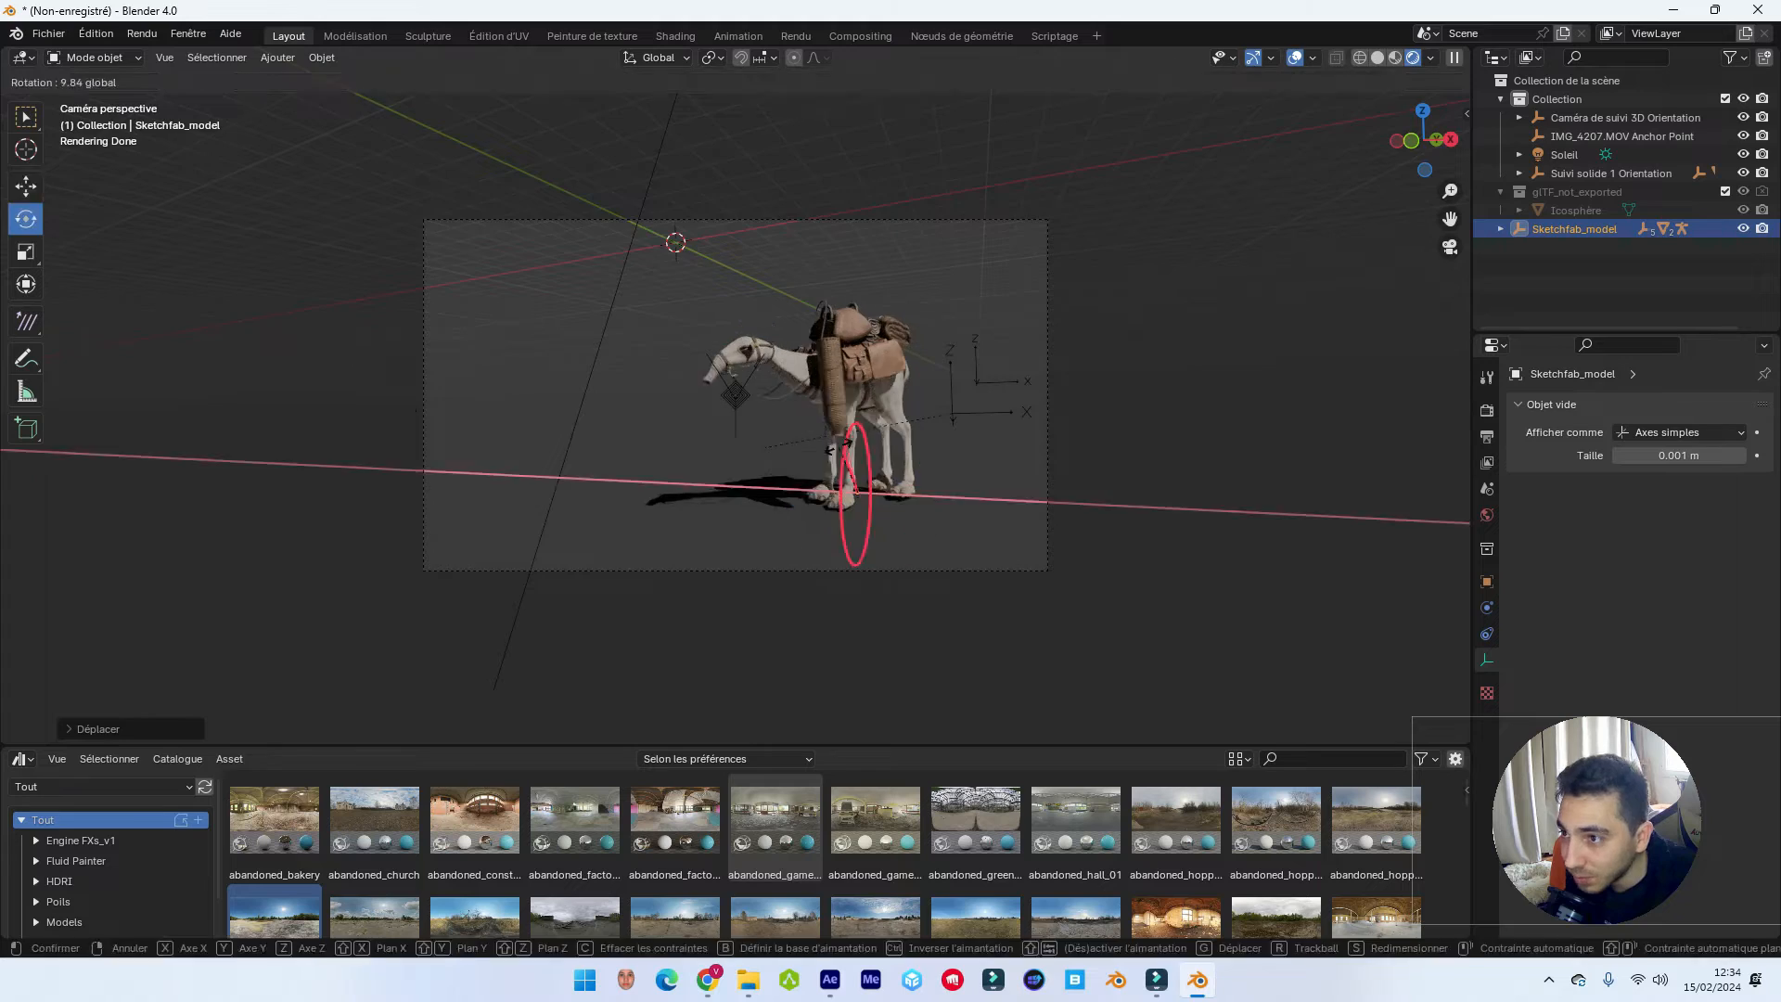
scroll(1045, 545, up, 5)
scroll(1045, 545, down, 3)
mouse_move(1044, 547)
middle_down()
mouse_move(649, 597)
mouse_move(1079, 551)
middle_up()
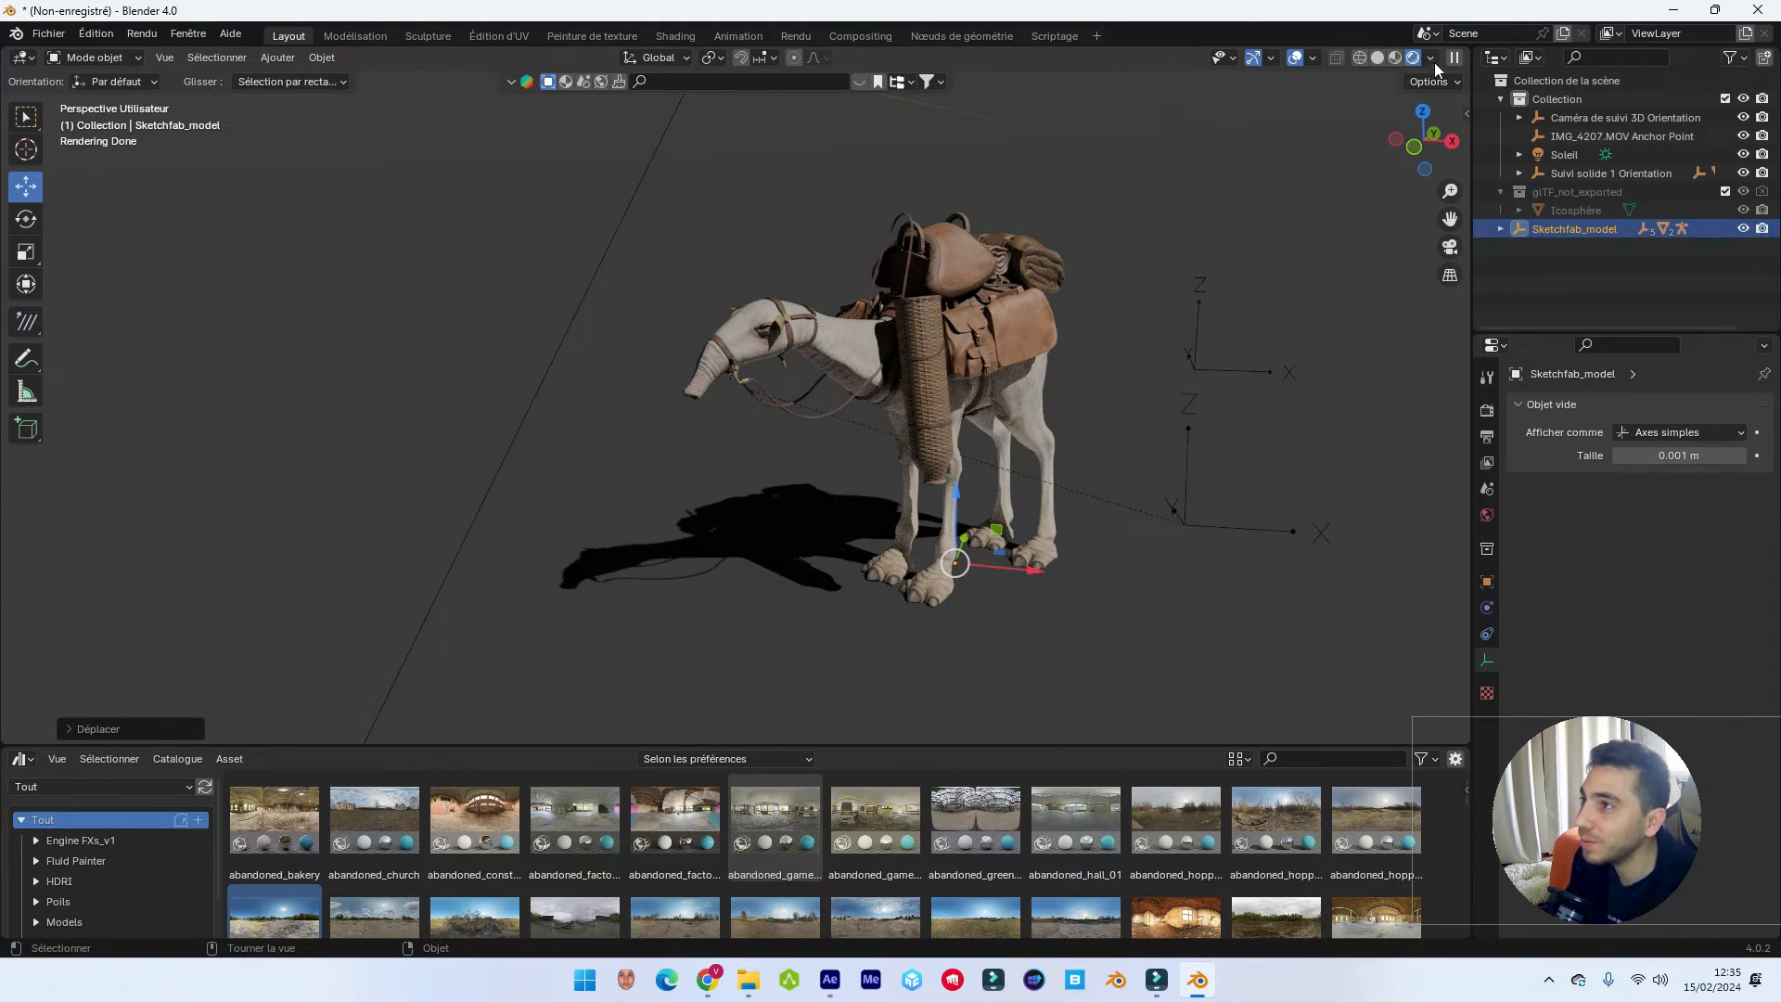
key(KP_0)
Enable render denoising with the OptiX denoiser in the Cycles sampling settings.
click(1488, 414)
click(1533, 766)
scroll(1536, 767, down, 2)
click(1686, 720)
click(1658, 742)
scroll(1532, 758, down, 4)
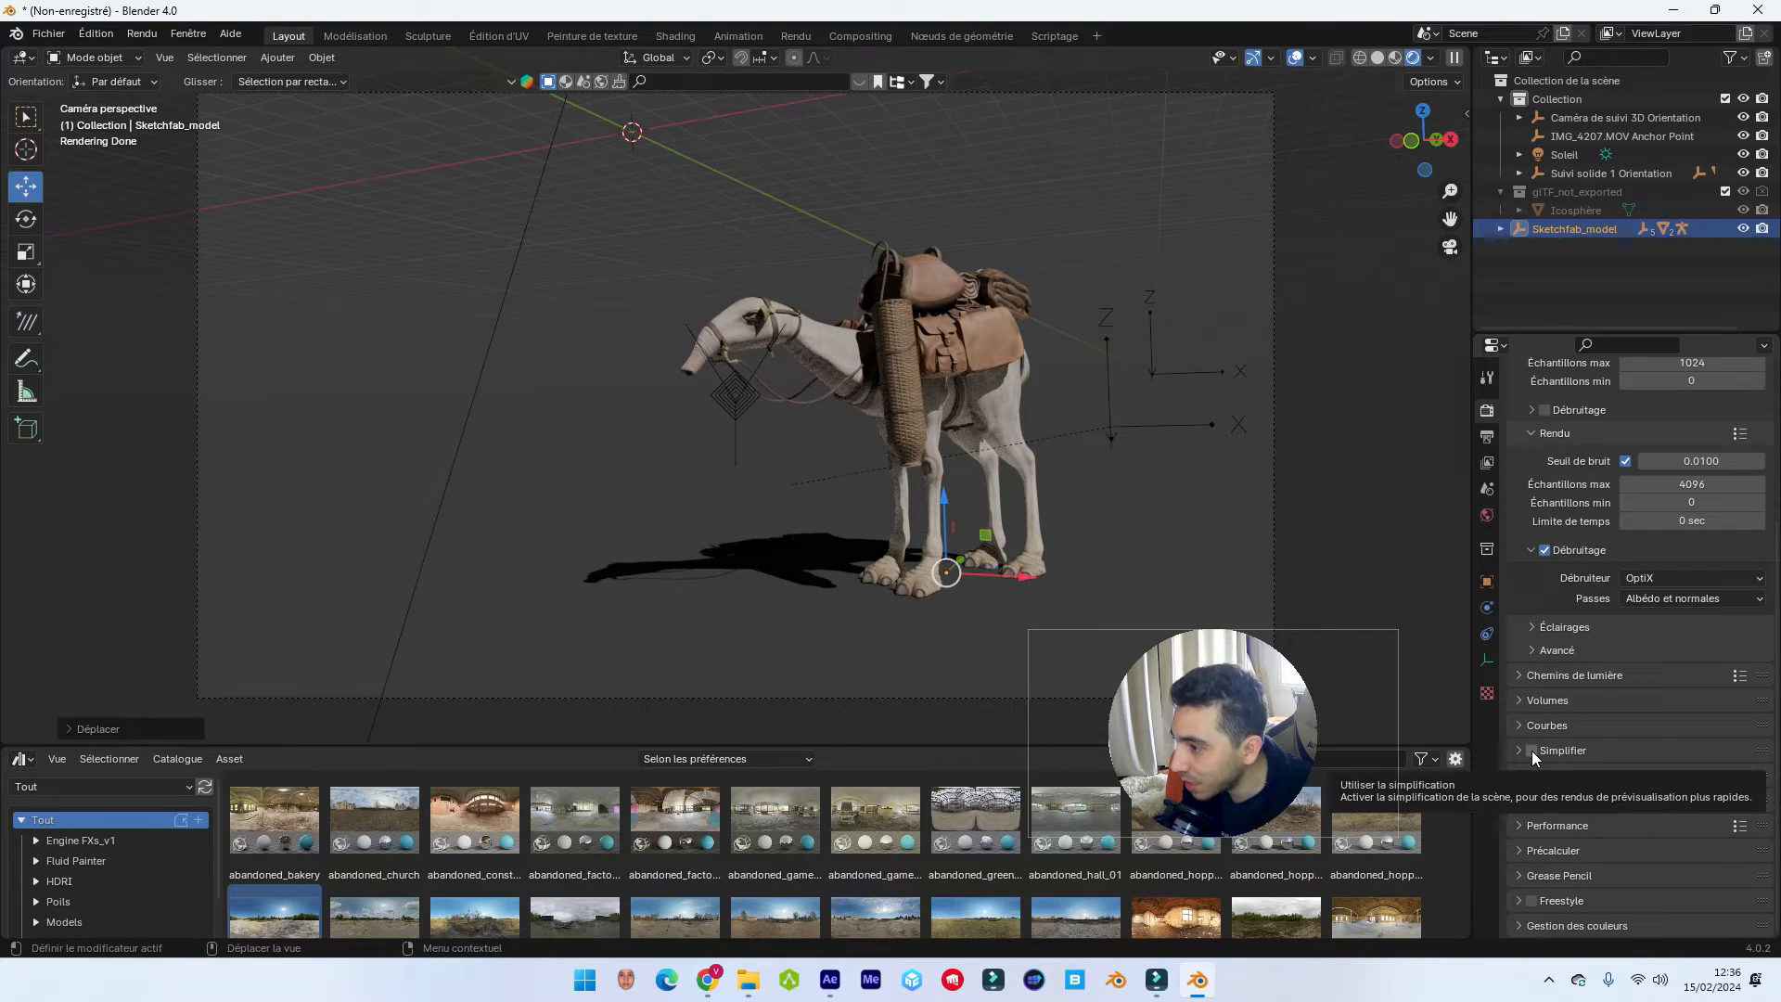
Turn on Simplify and motion blur for the render, and set the memory tile size to 256.
click(1532, 751)
click(1531, 777)
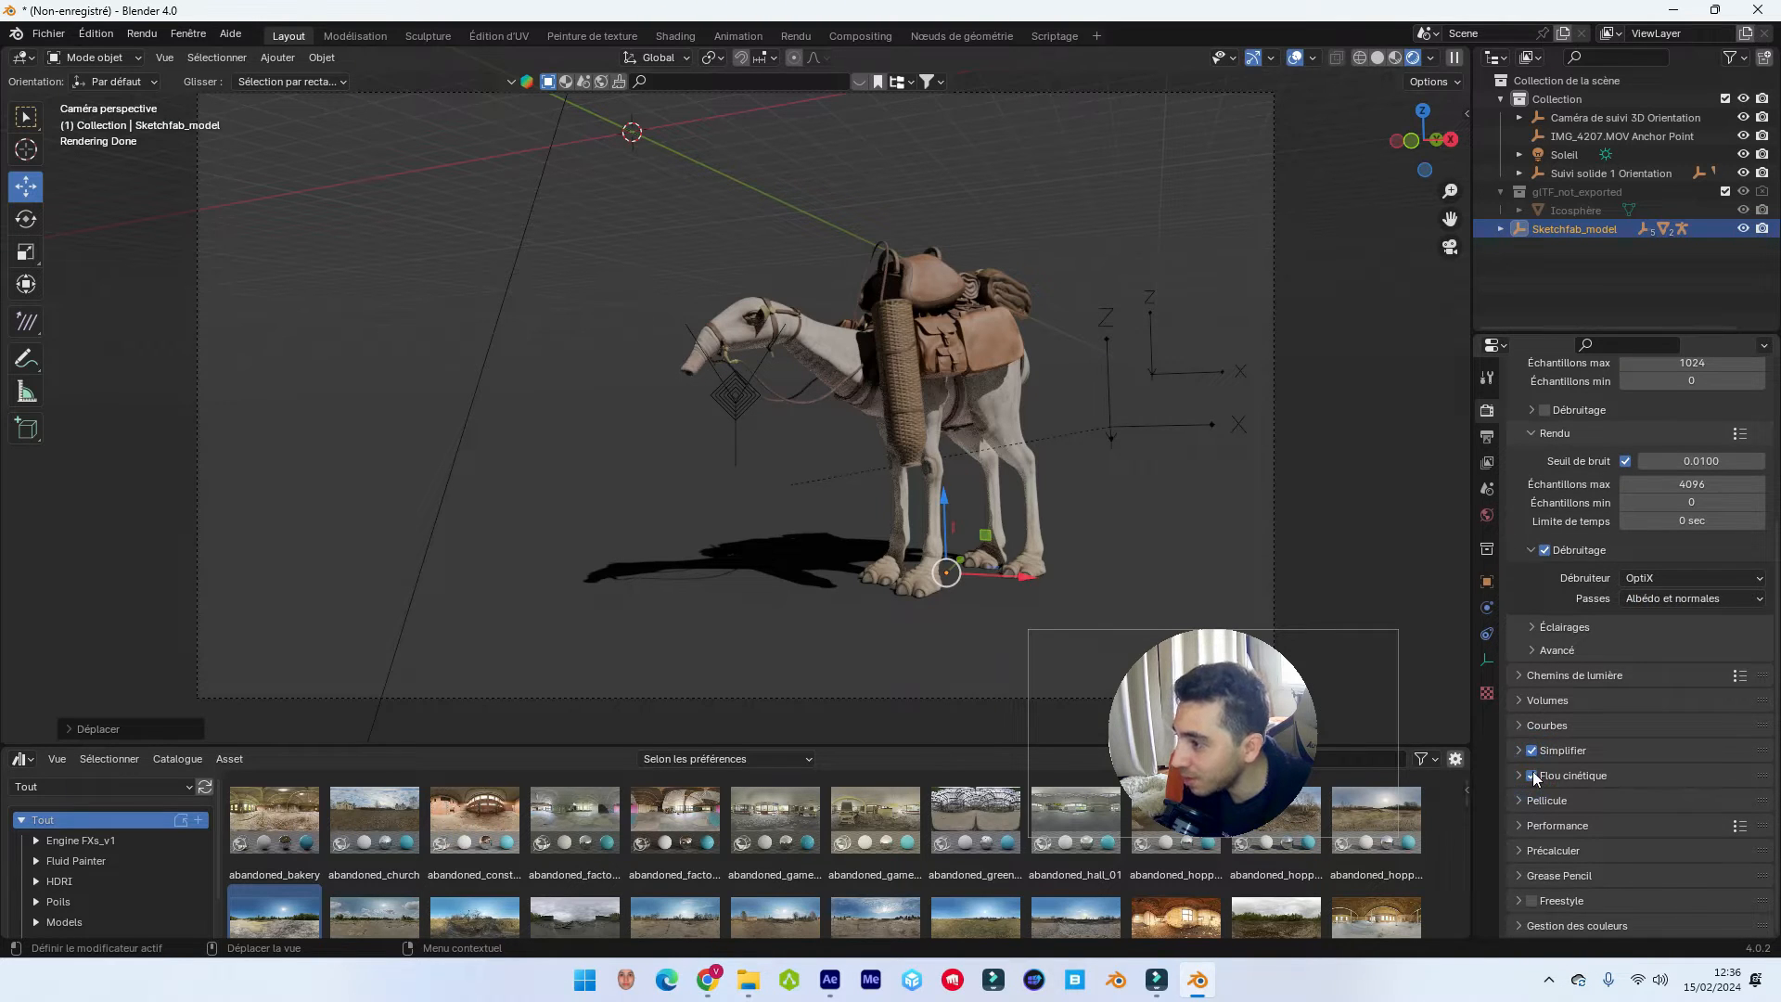
scroll(1533, 761, down, 4)
click(1524, 678)
click(1660, 825)
text(256)
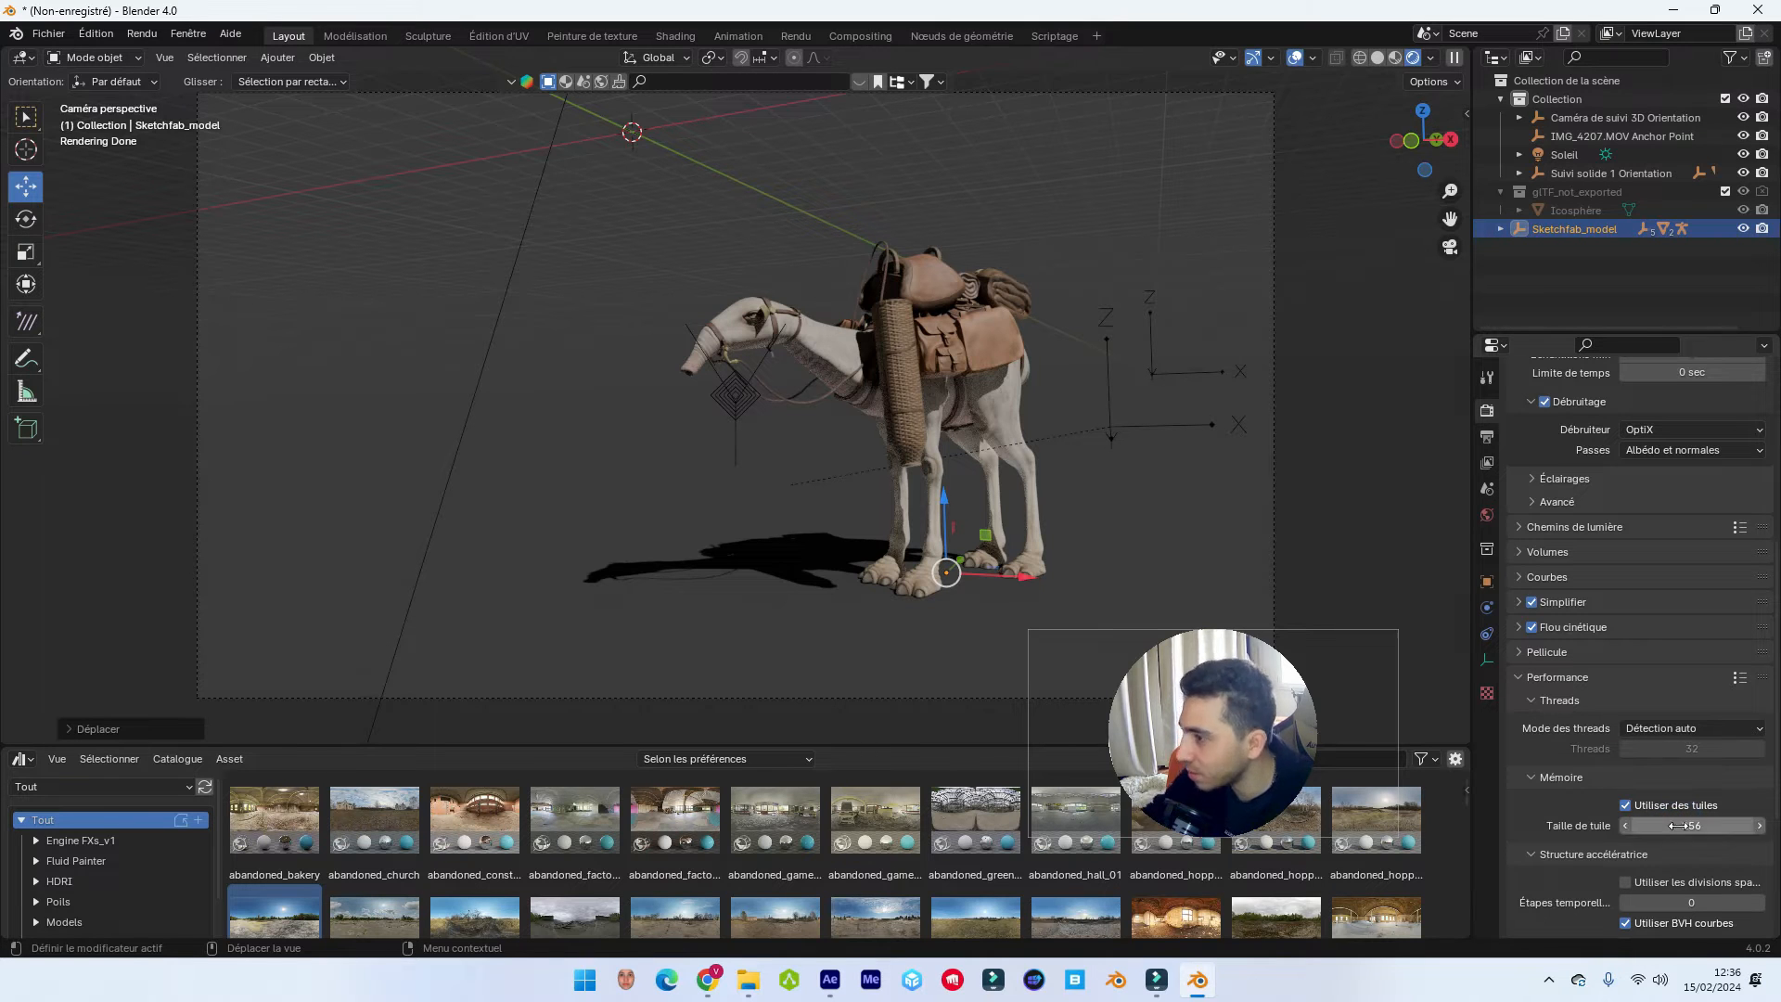
Set the output frame rate to 30 fps.
click(1485, 437)
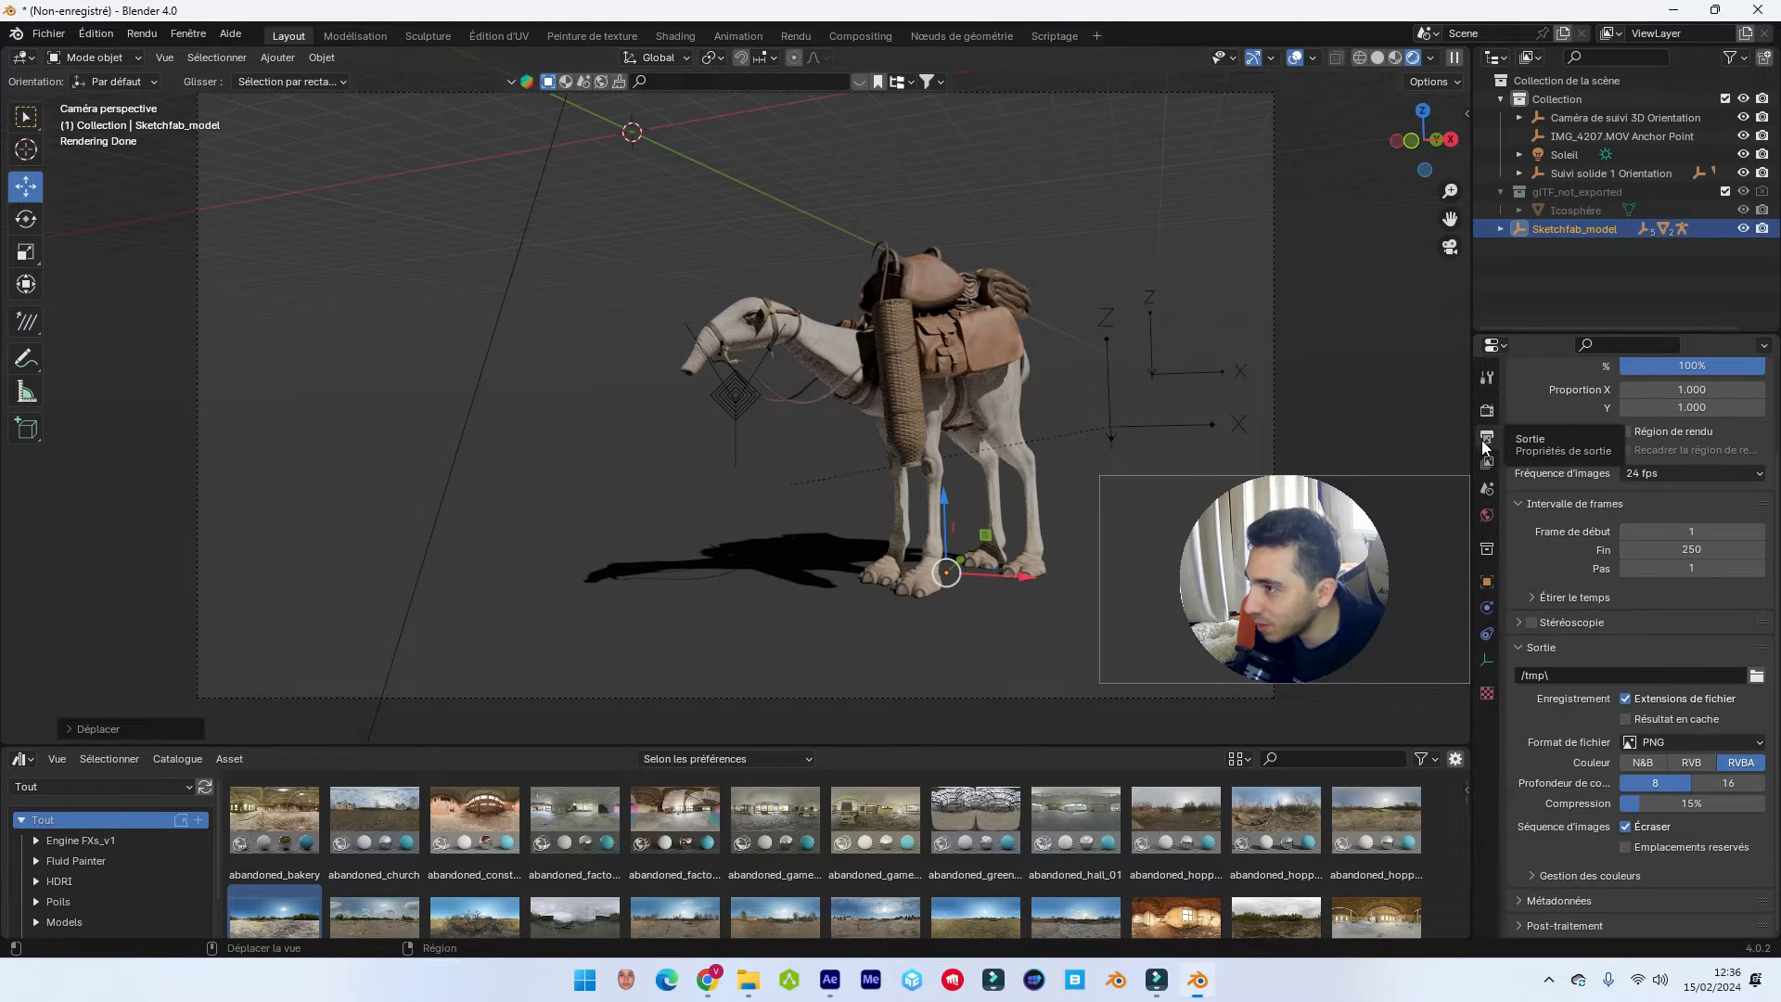
click(1679, 472)
click(1655, 567)
scroll(1683, 519, up, 3)
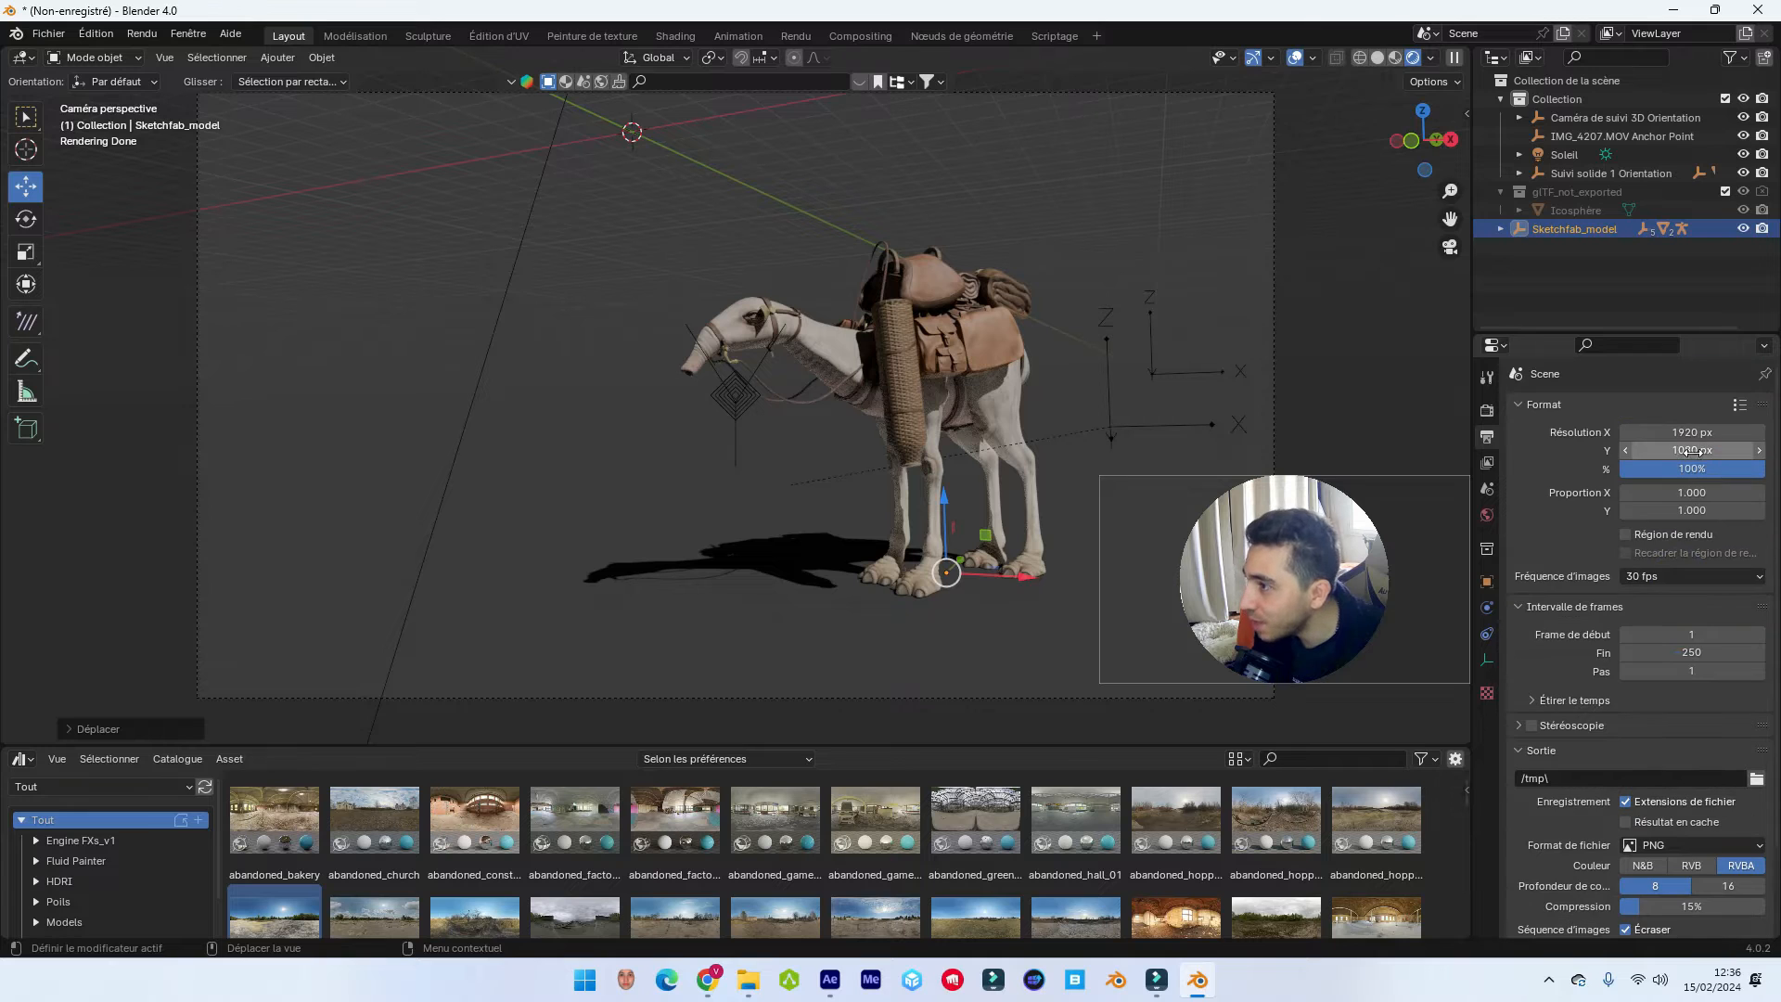
Set the render resolution scale to 70% and open the folder selection for the output path.
double_click(1688, 467)
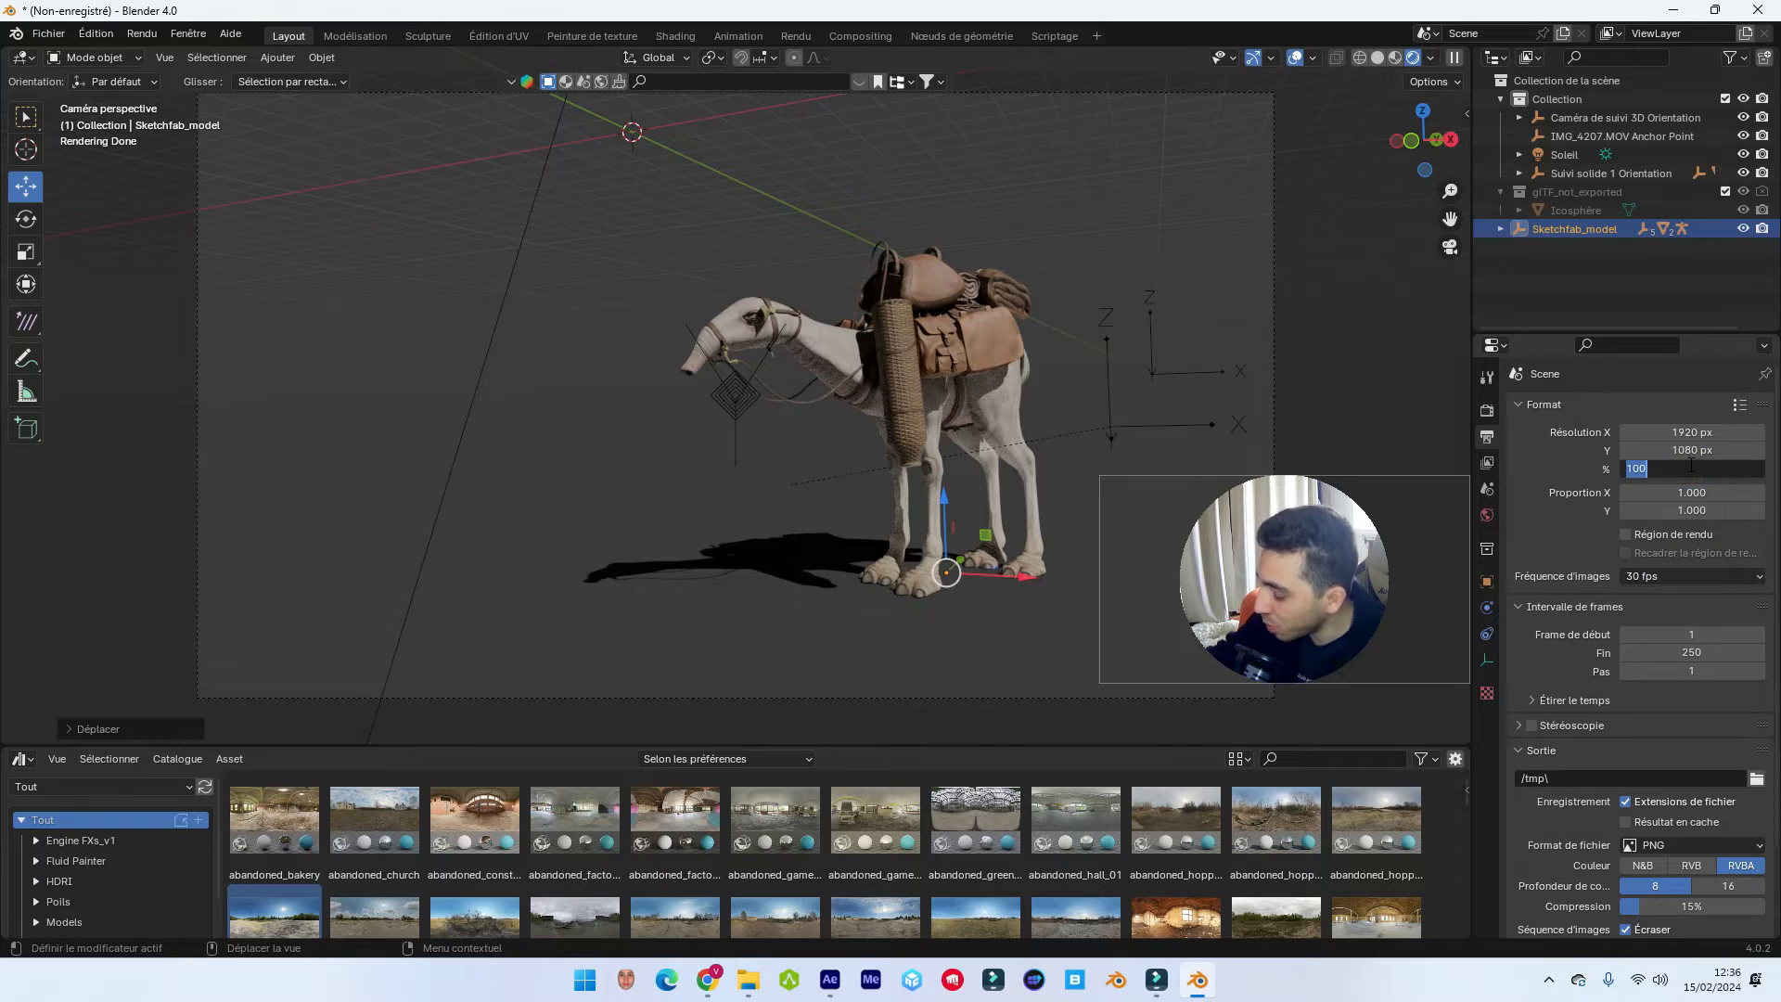
text(70)
key(Return)
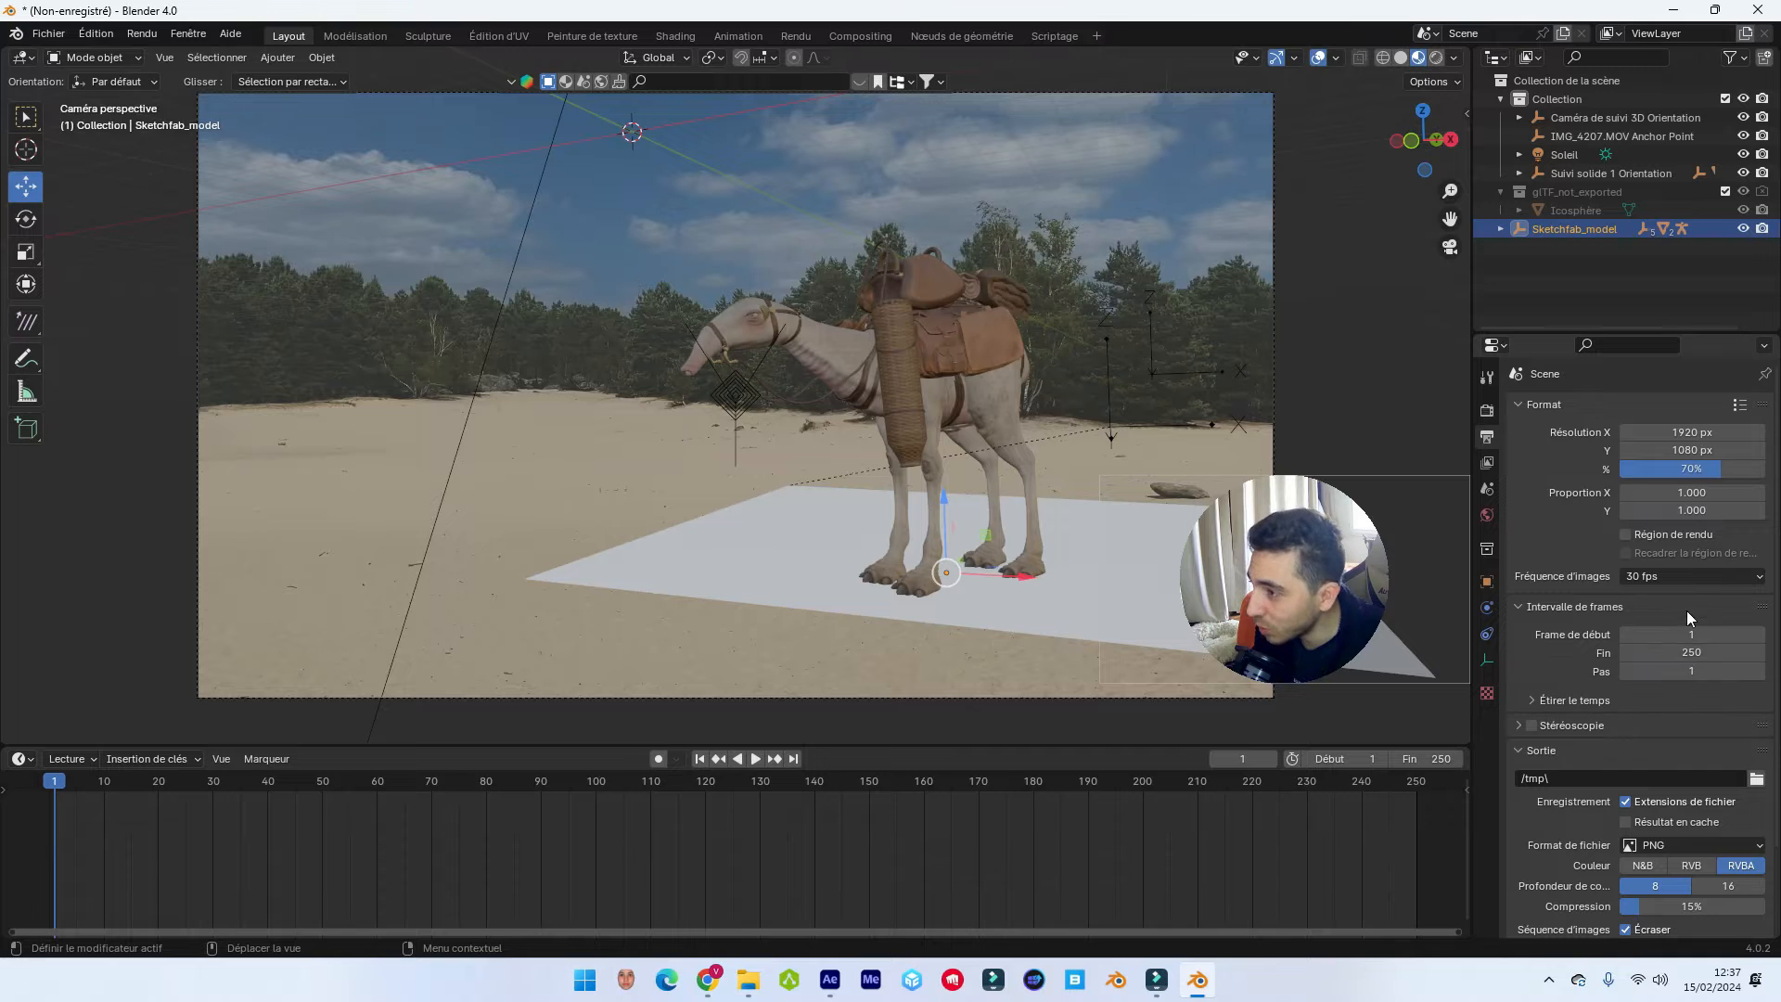
scroll(1685, 608, down, 2)
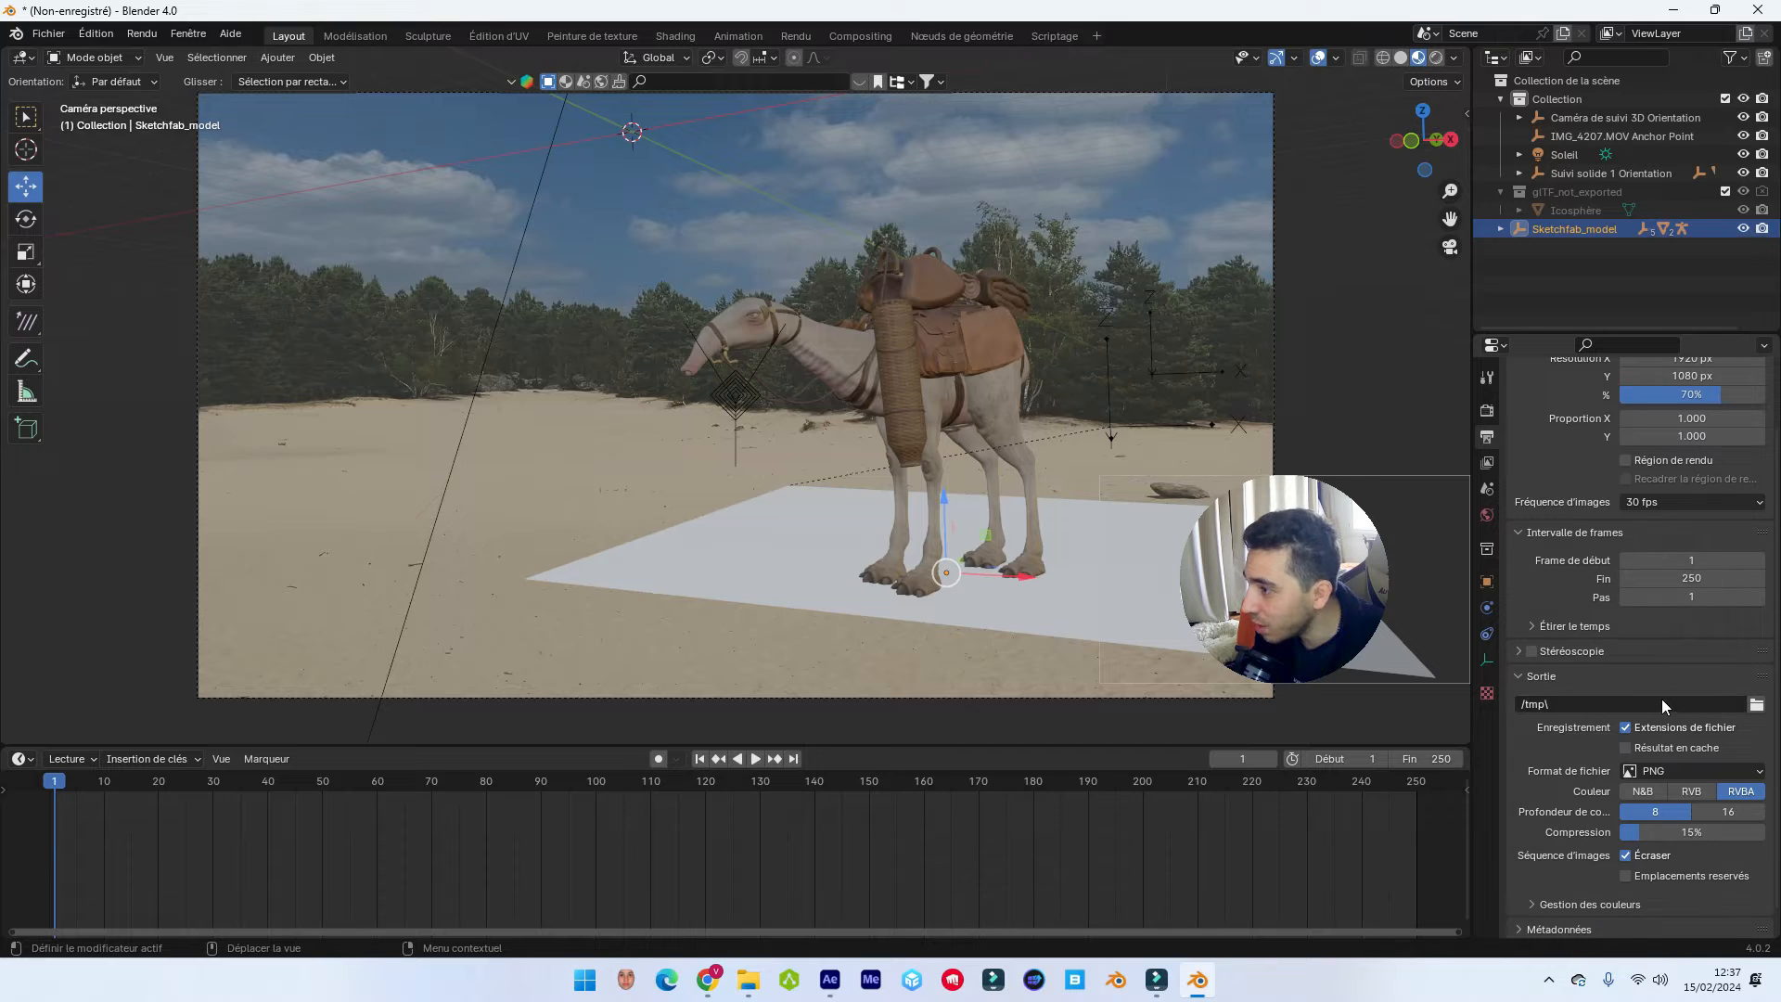
click(1756, 705)
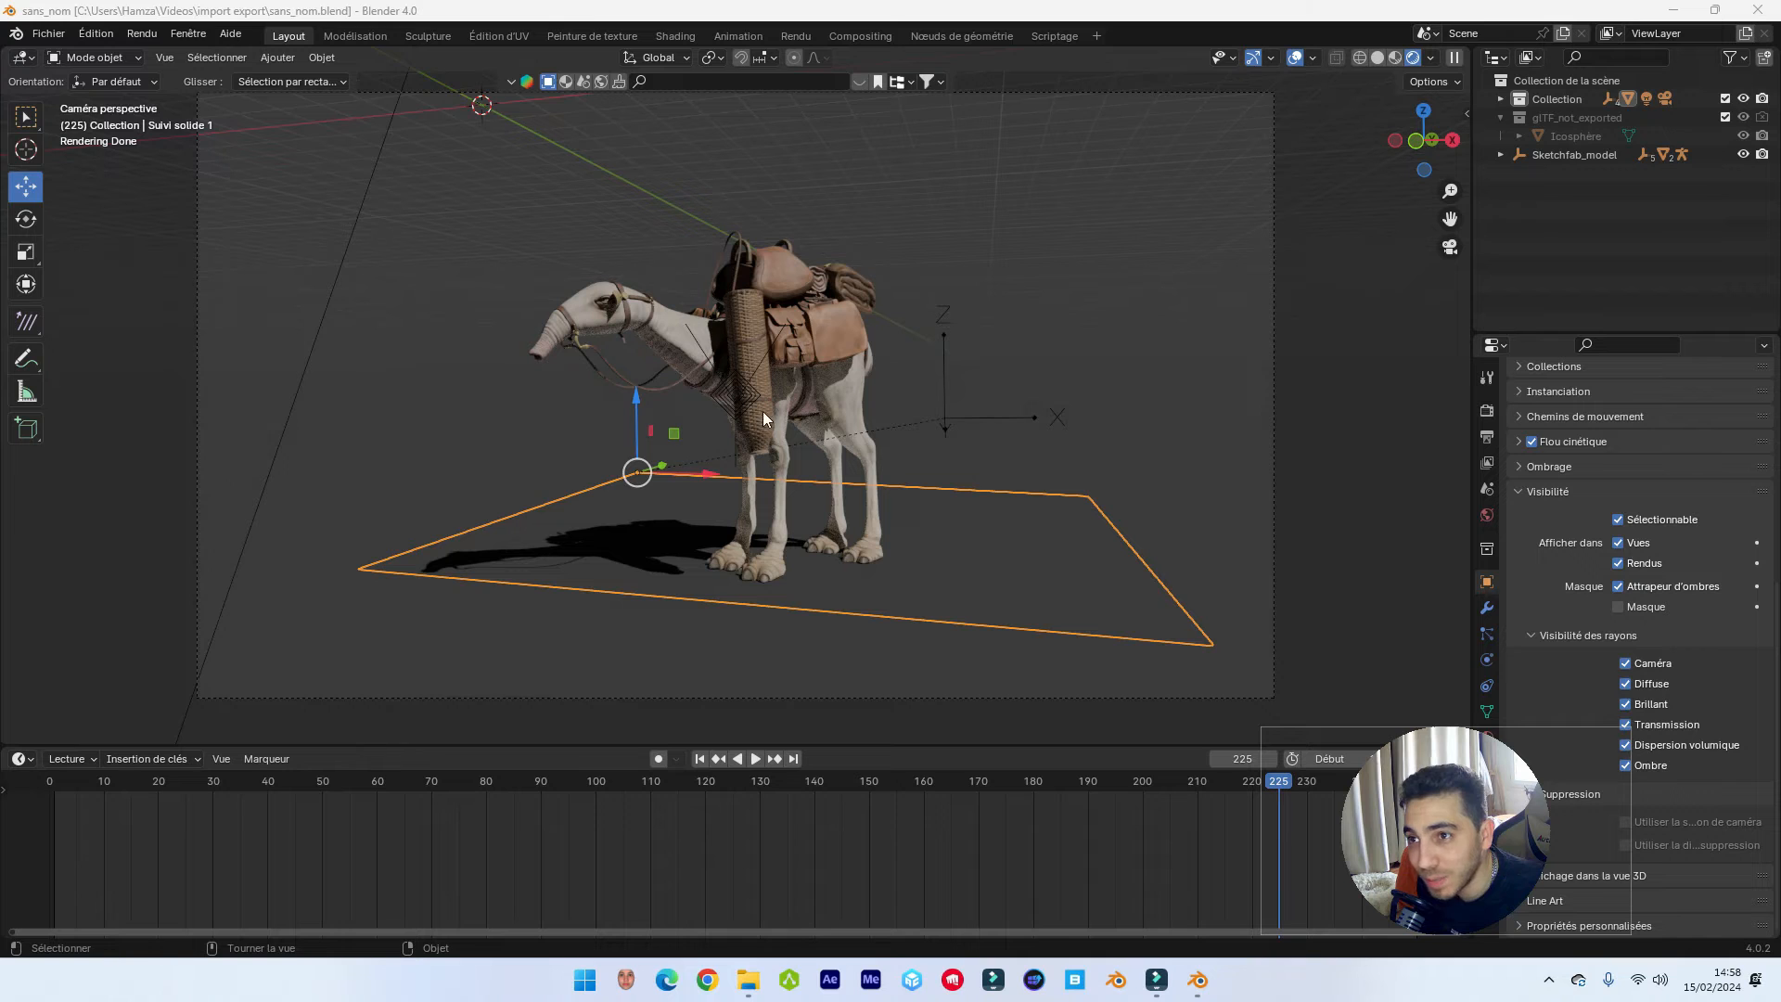
Set up a Wavefront OBJ export as sans_nom.obj in the import export folder with animation export enabled.
click(49, 35)
click(116, 318)
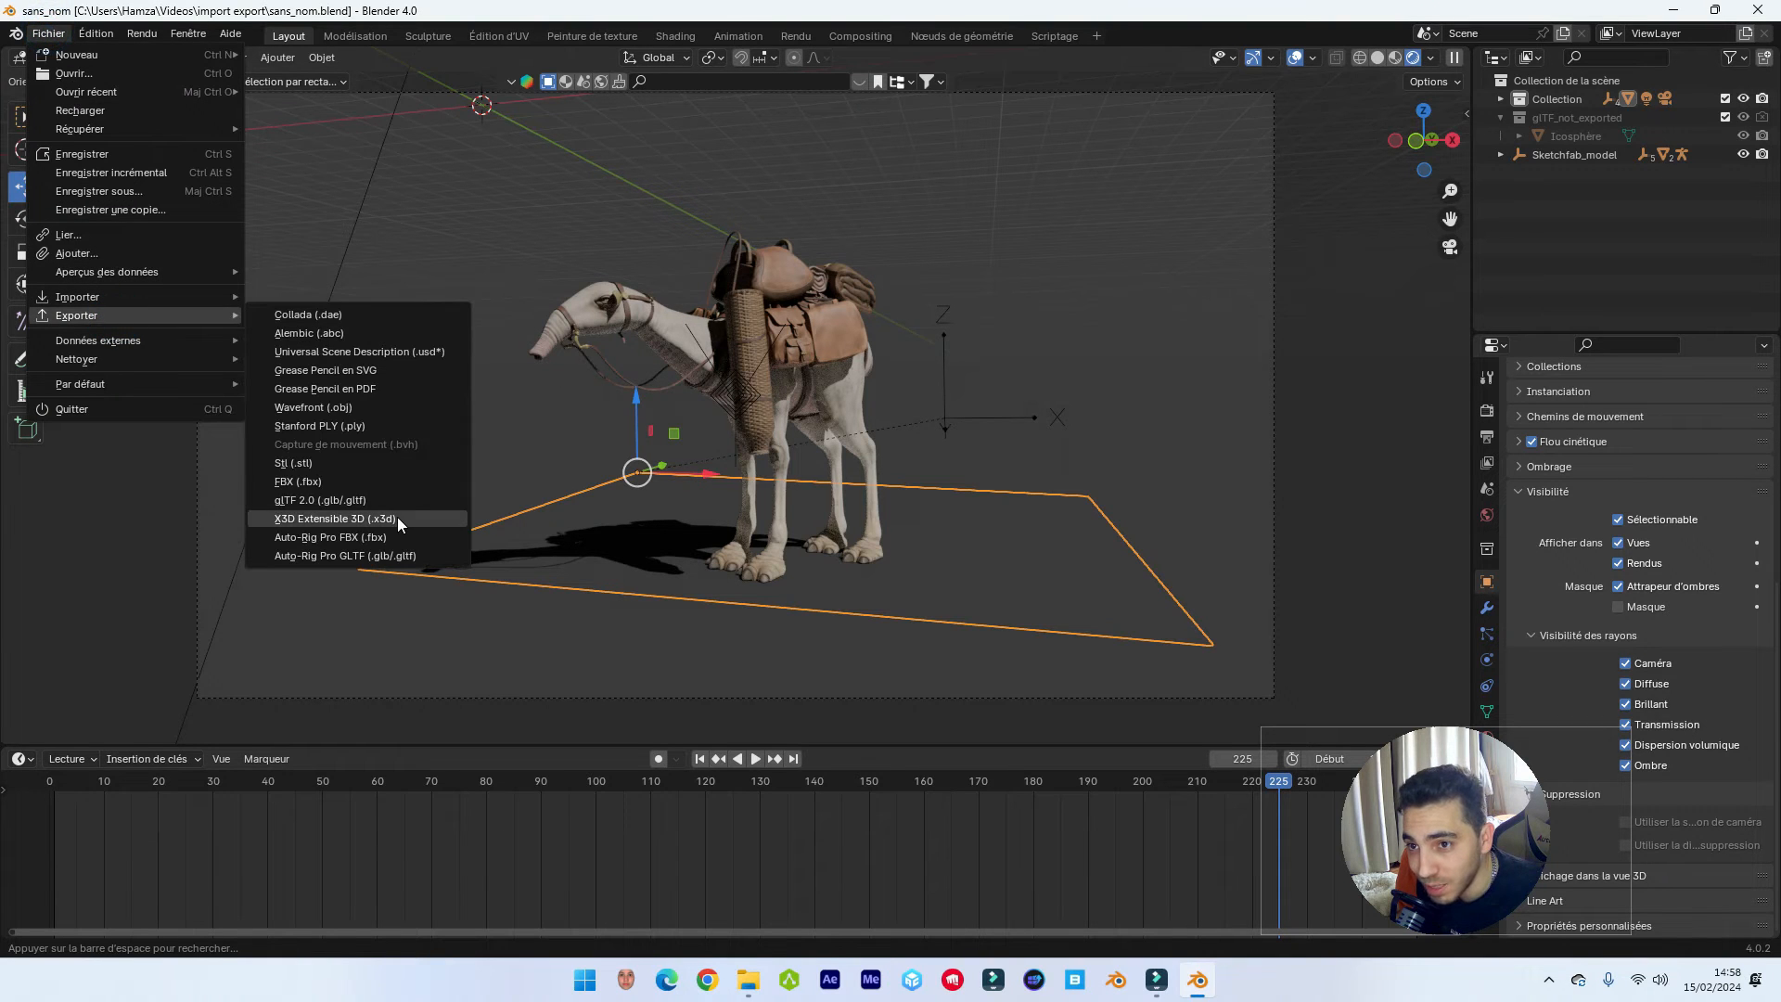
click(360, 410)
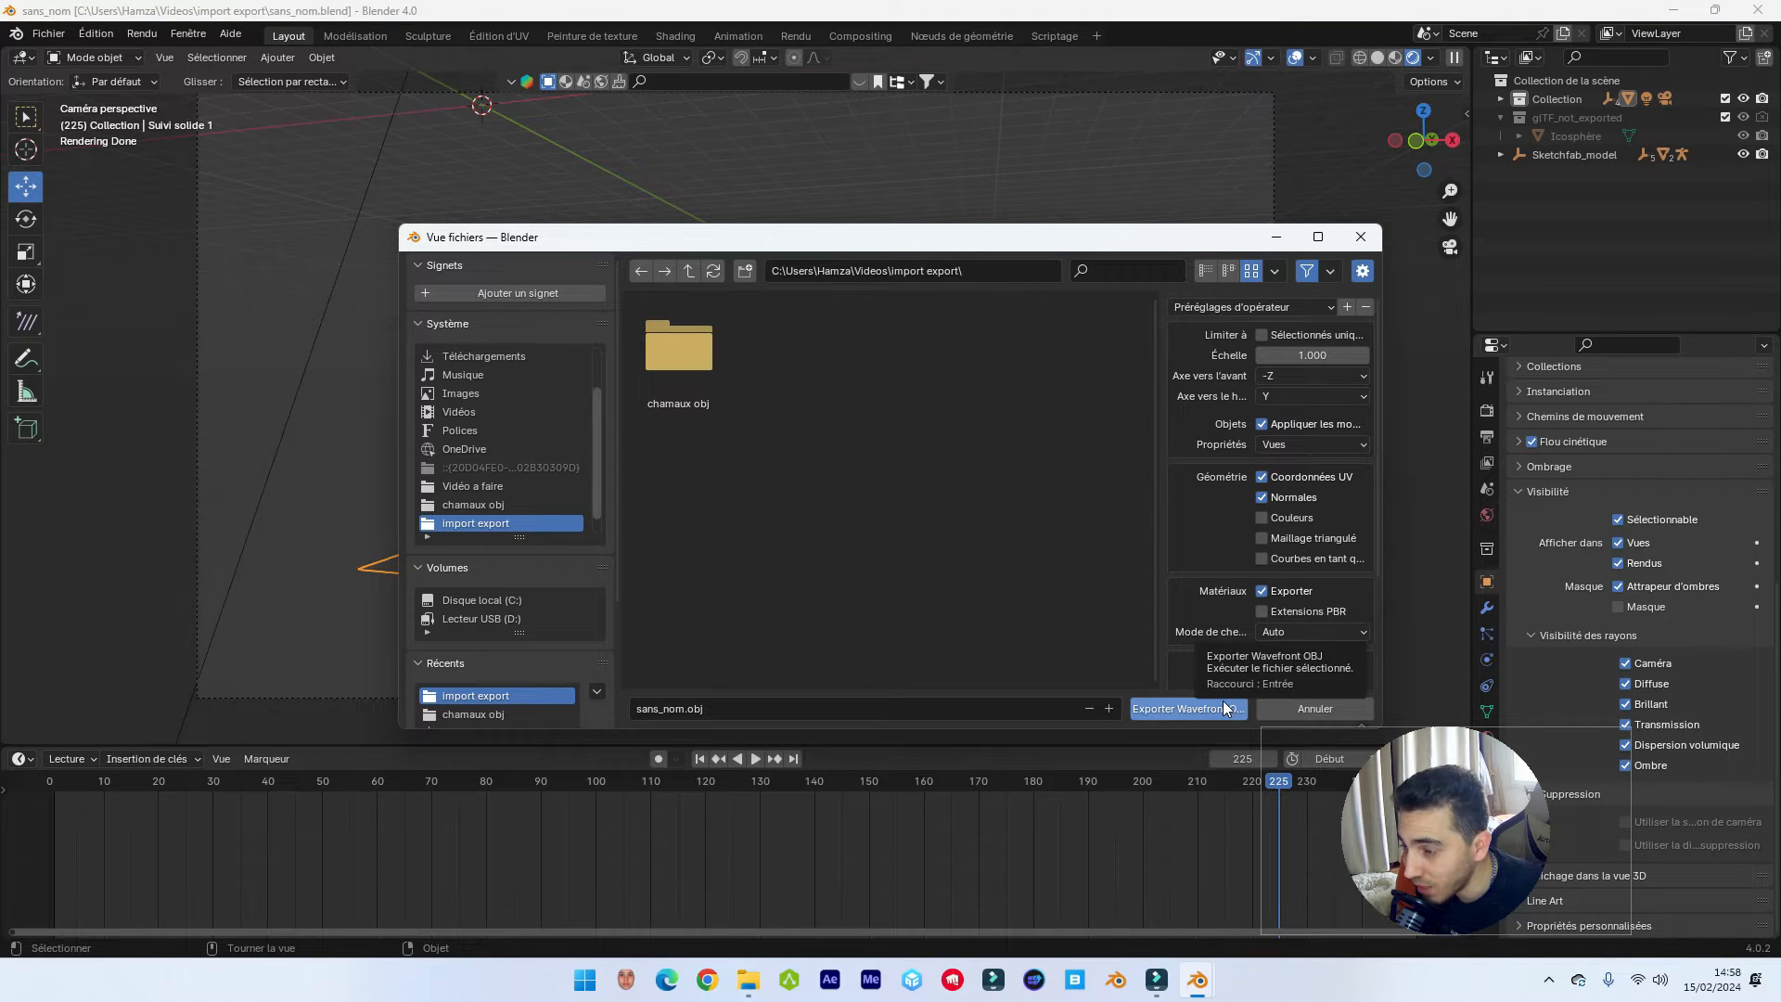
scroll(1280, 514, down, 4)
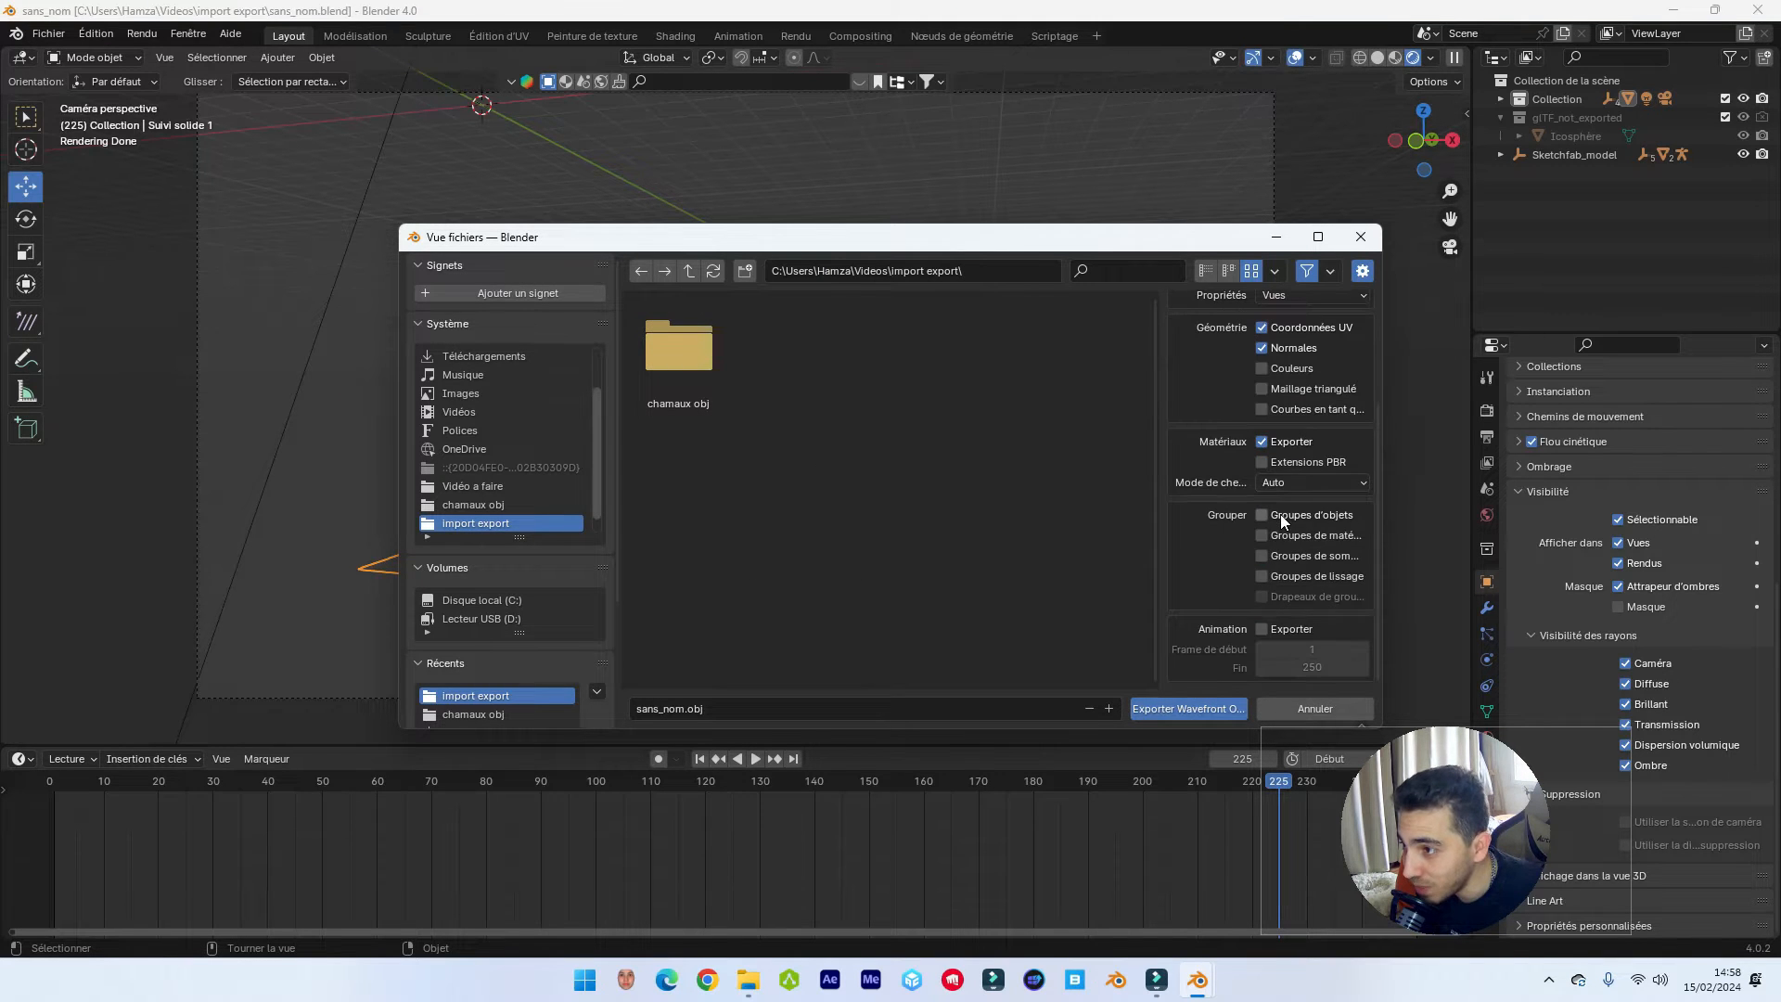
click(1259, 628)
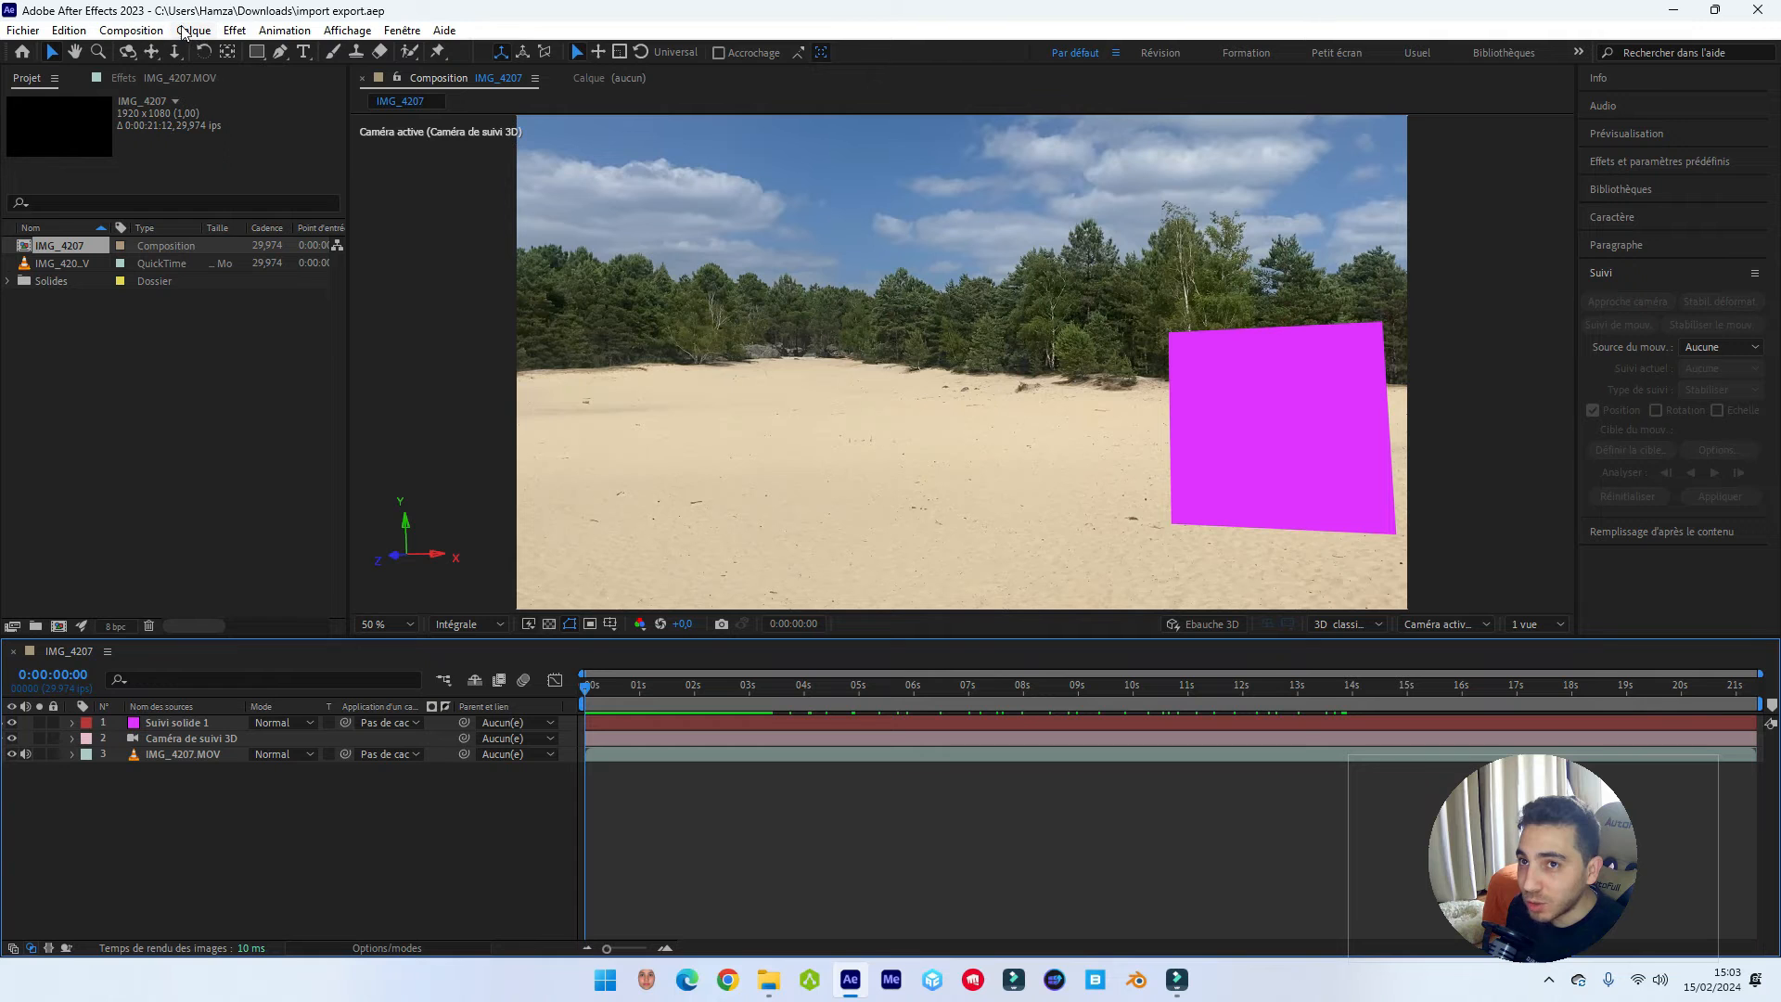
In After Effects, add a white 1920 x 1080 px solid named Blanc uni 1 to the IMG_4207 composition.
click(184, 30)
mouse_move(232, 53)
click(603, 72)
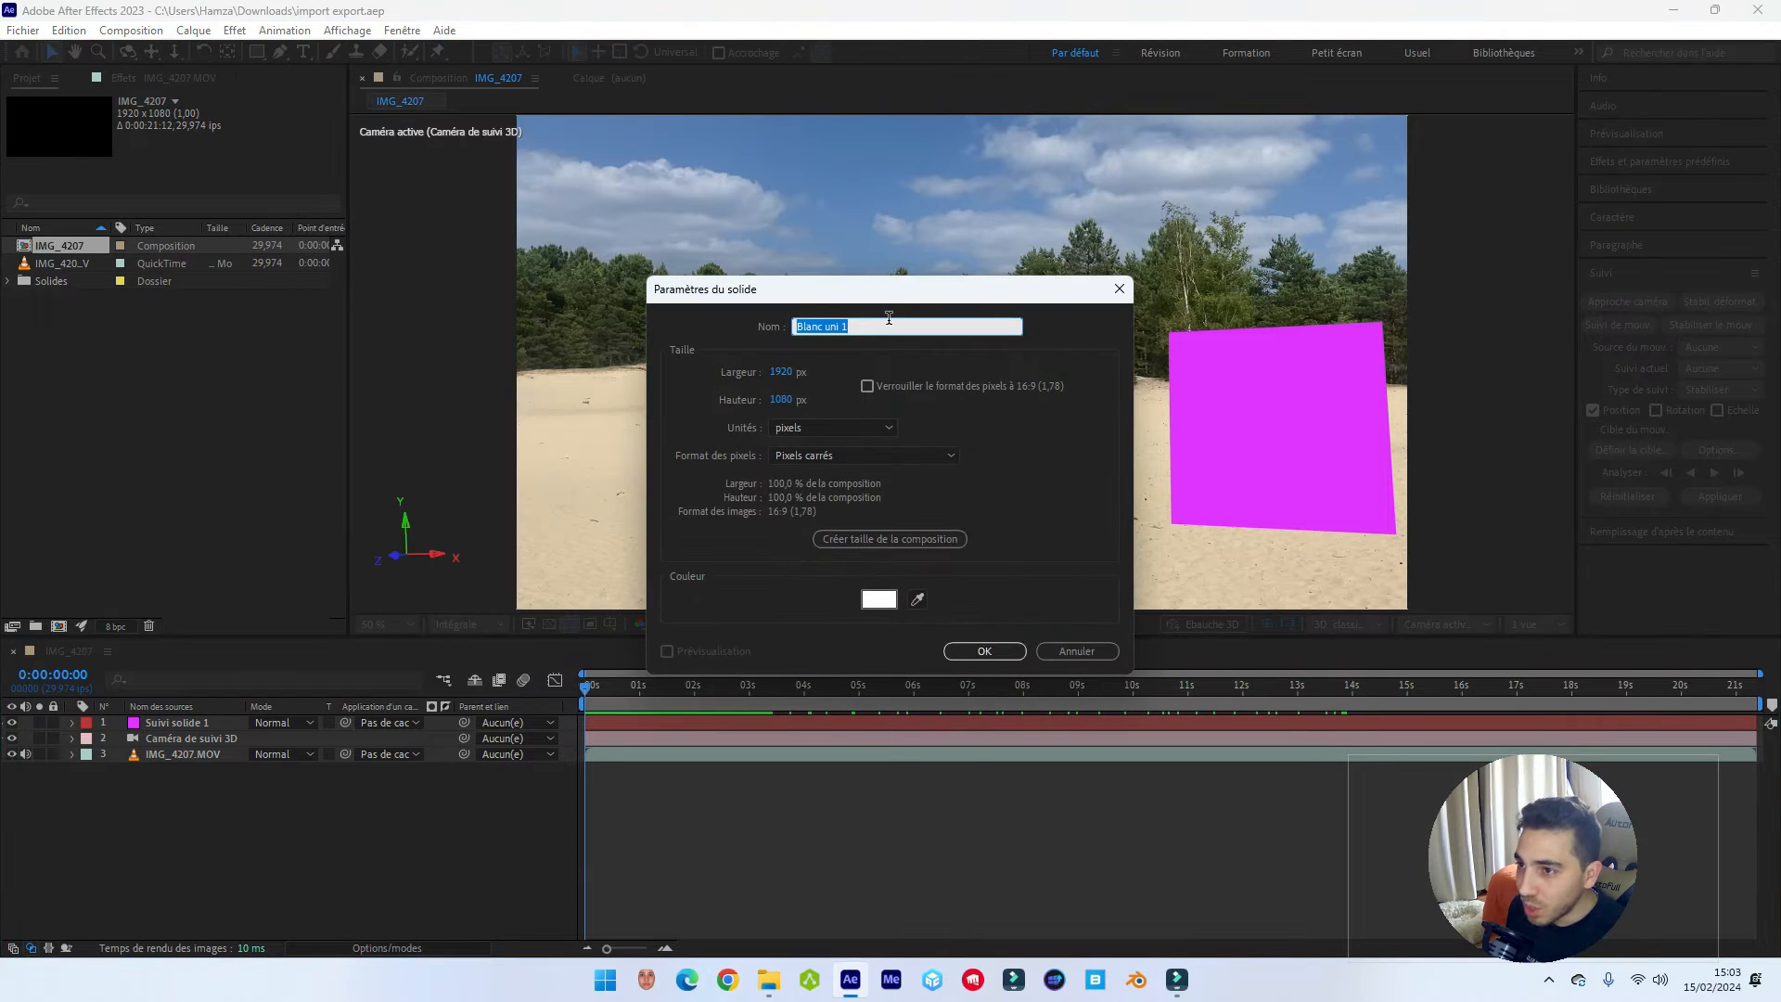
click(985, 653)
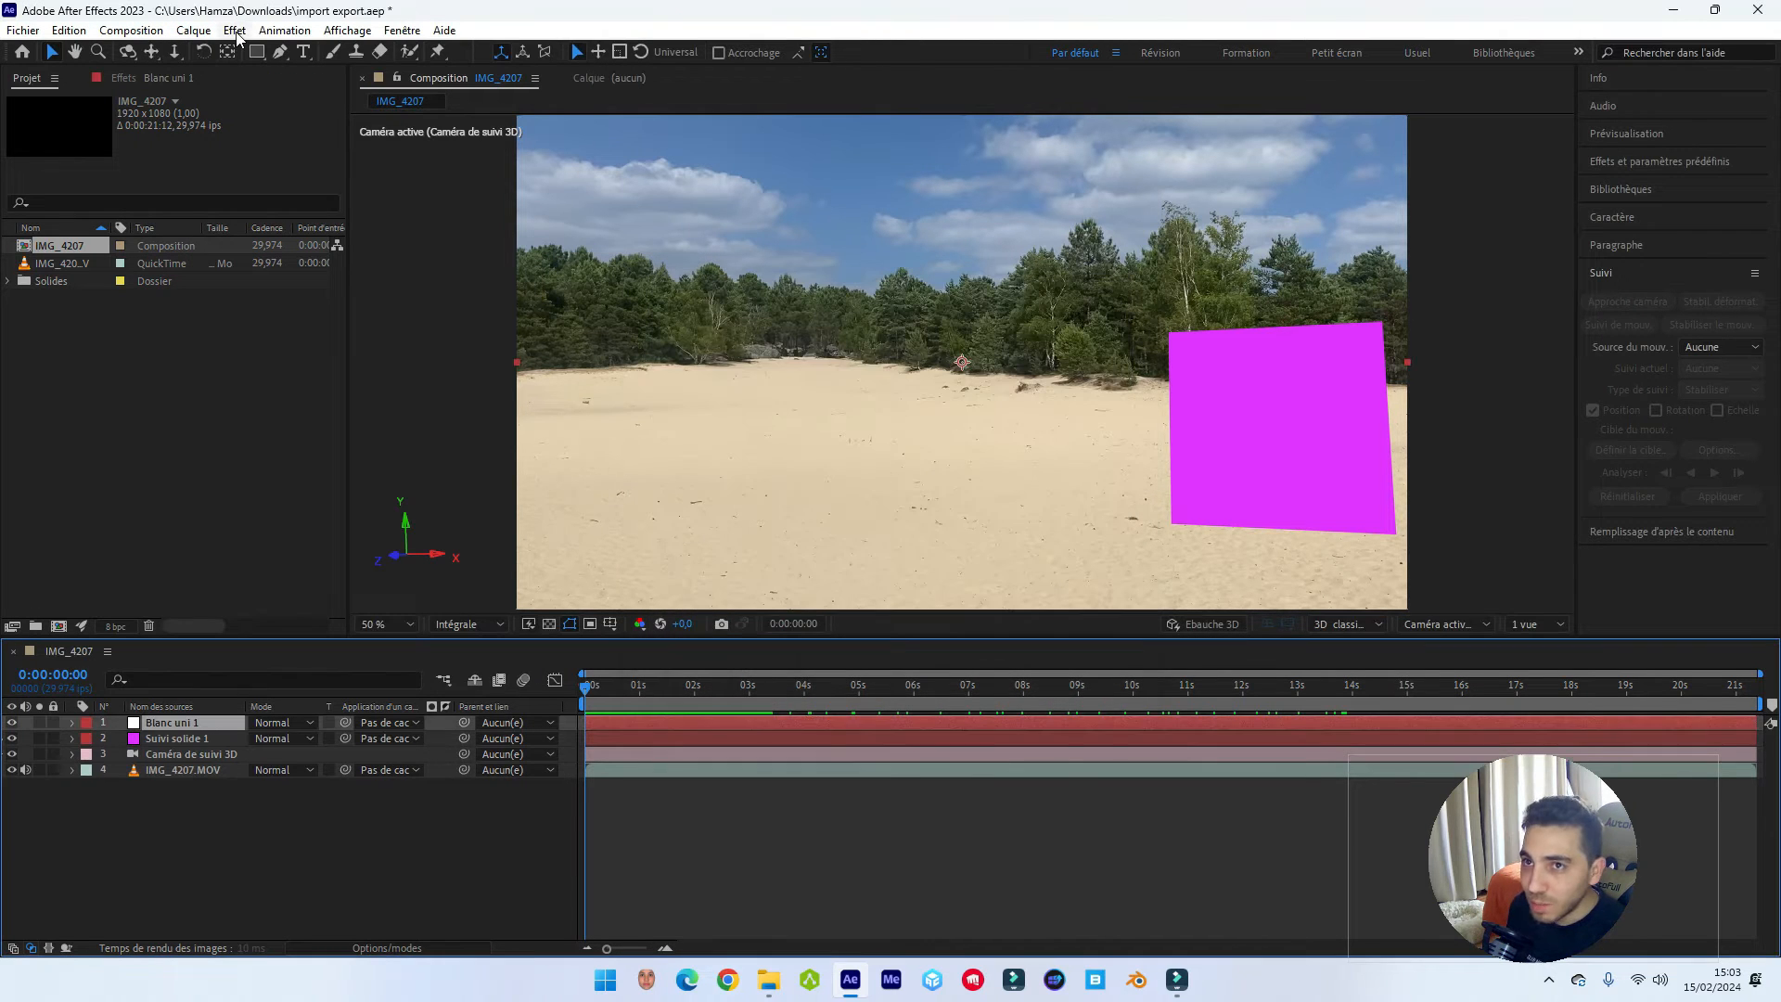
Apply the Video Copilot Element effect to the Blanc uni 1 solid and open its scene setup.
click(235, 30)
mouse_move(297, 590)
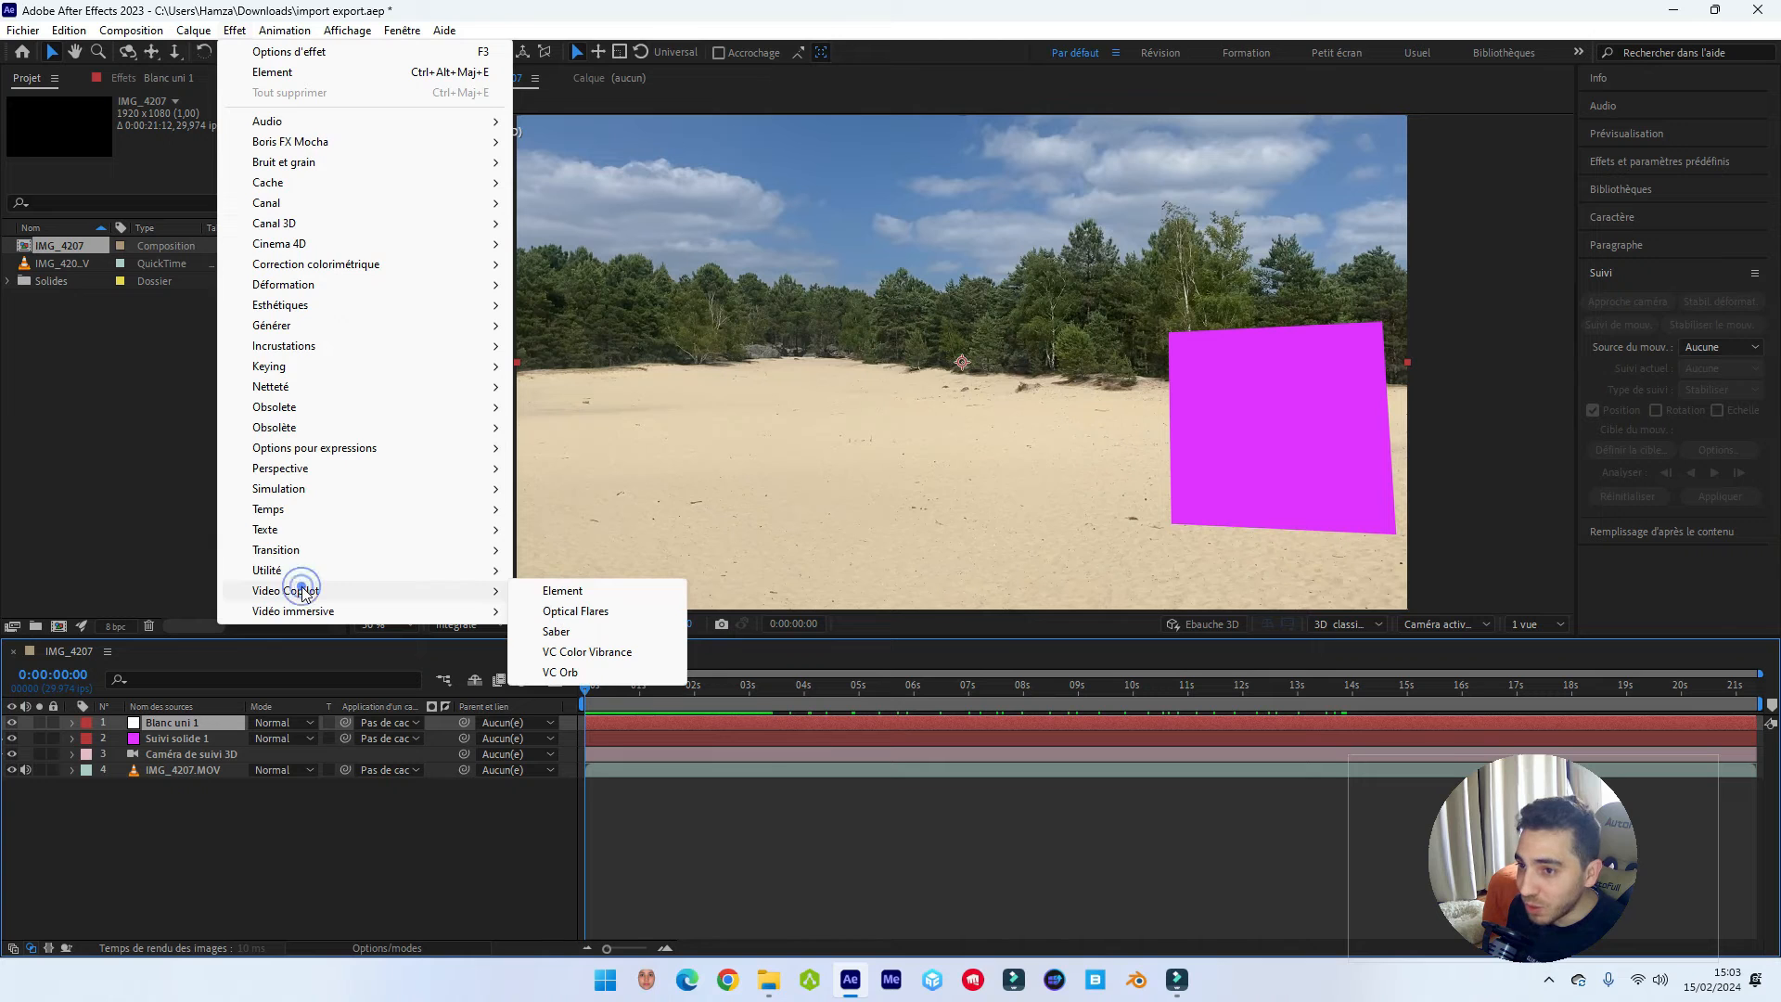
click(598, 590)
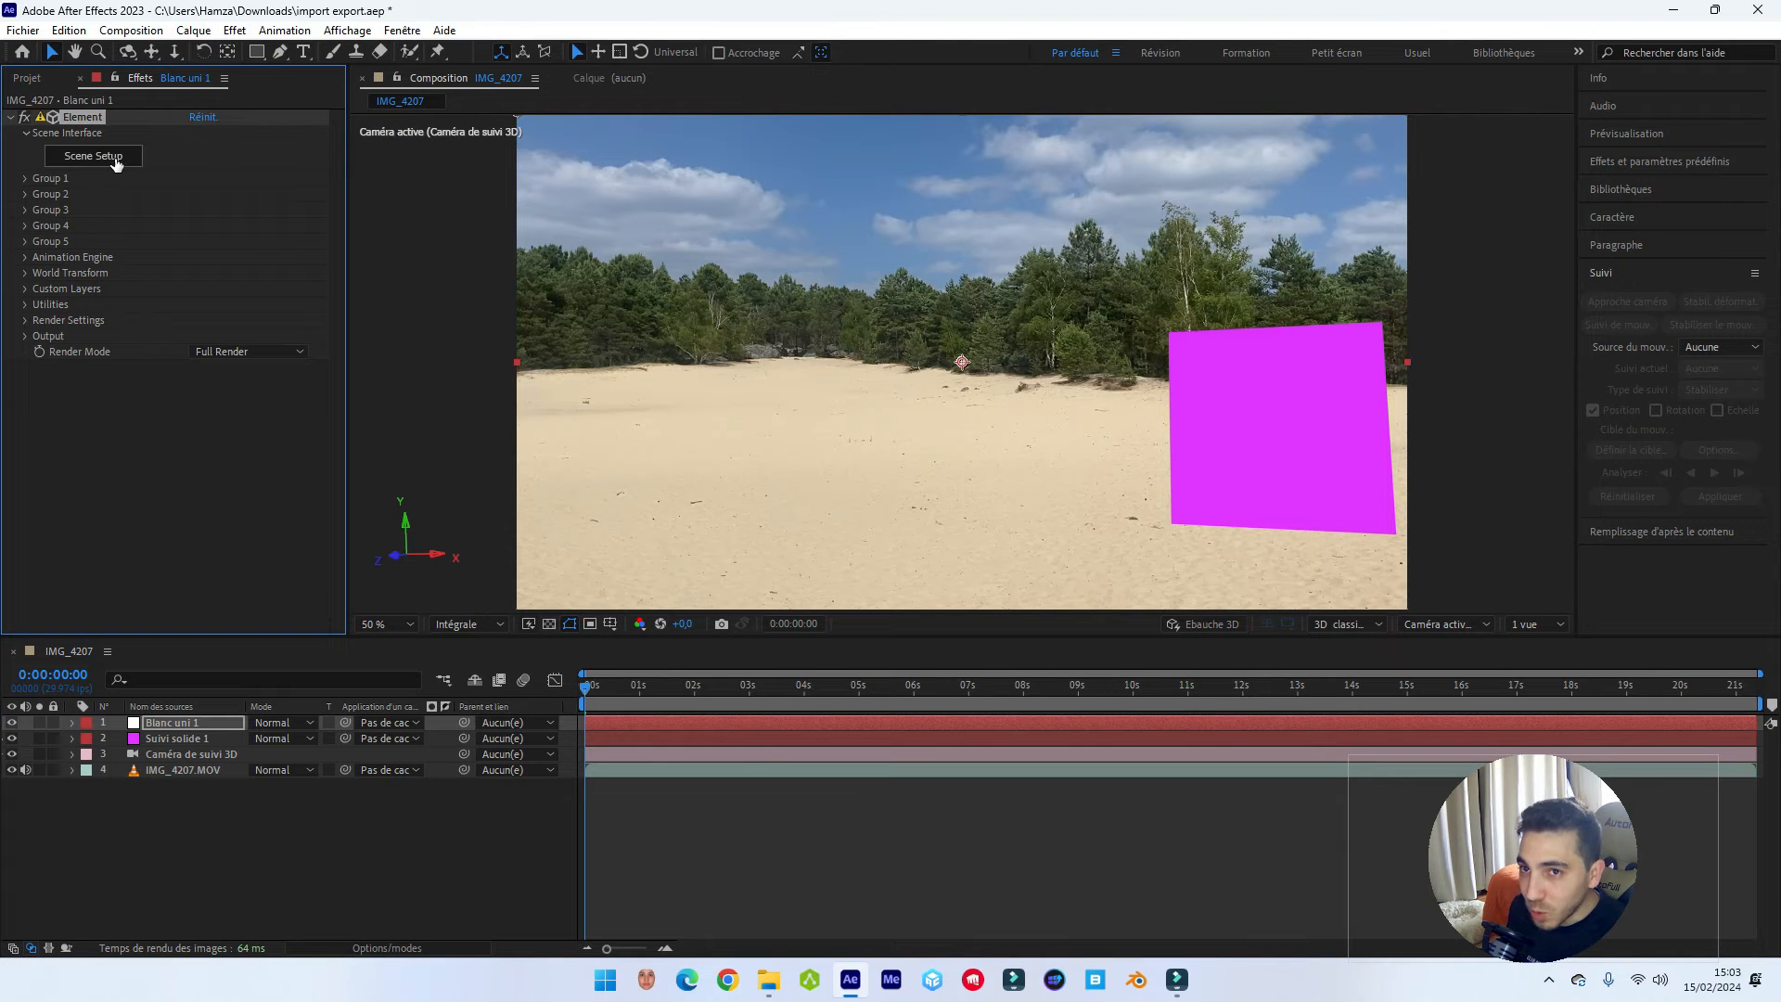
click(92, 156)
Import the 3D sequence starting with sans_nom1.obj from the chamaux obj folder, with Bottom alignment and normalized size.
click(27, 34)
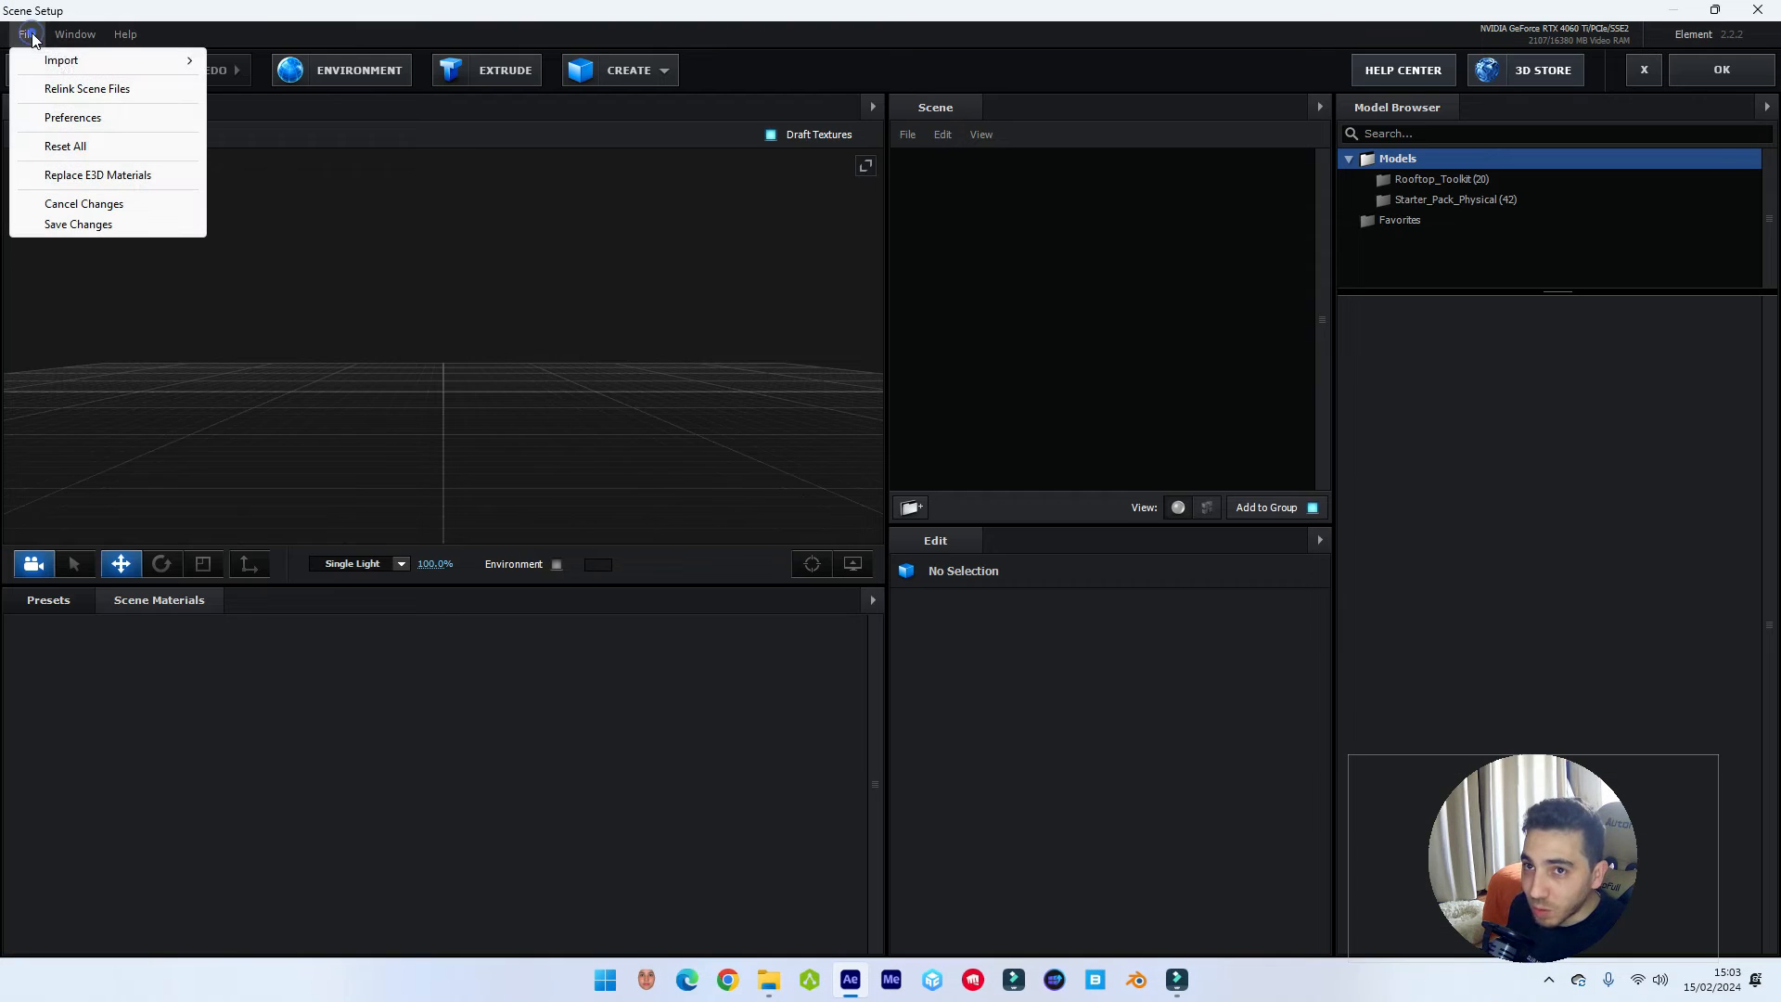
click(77, 62)
click(316, 88)
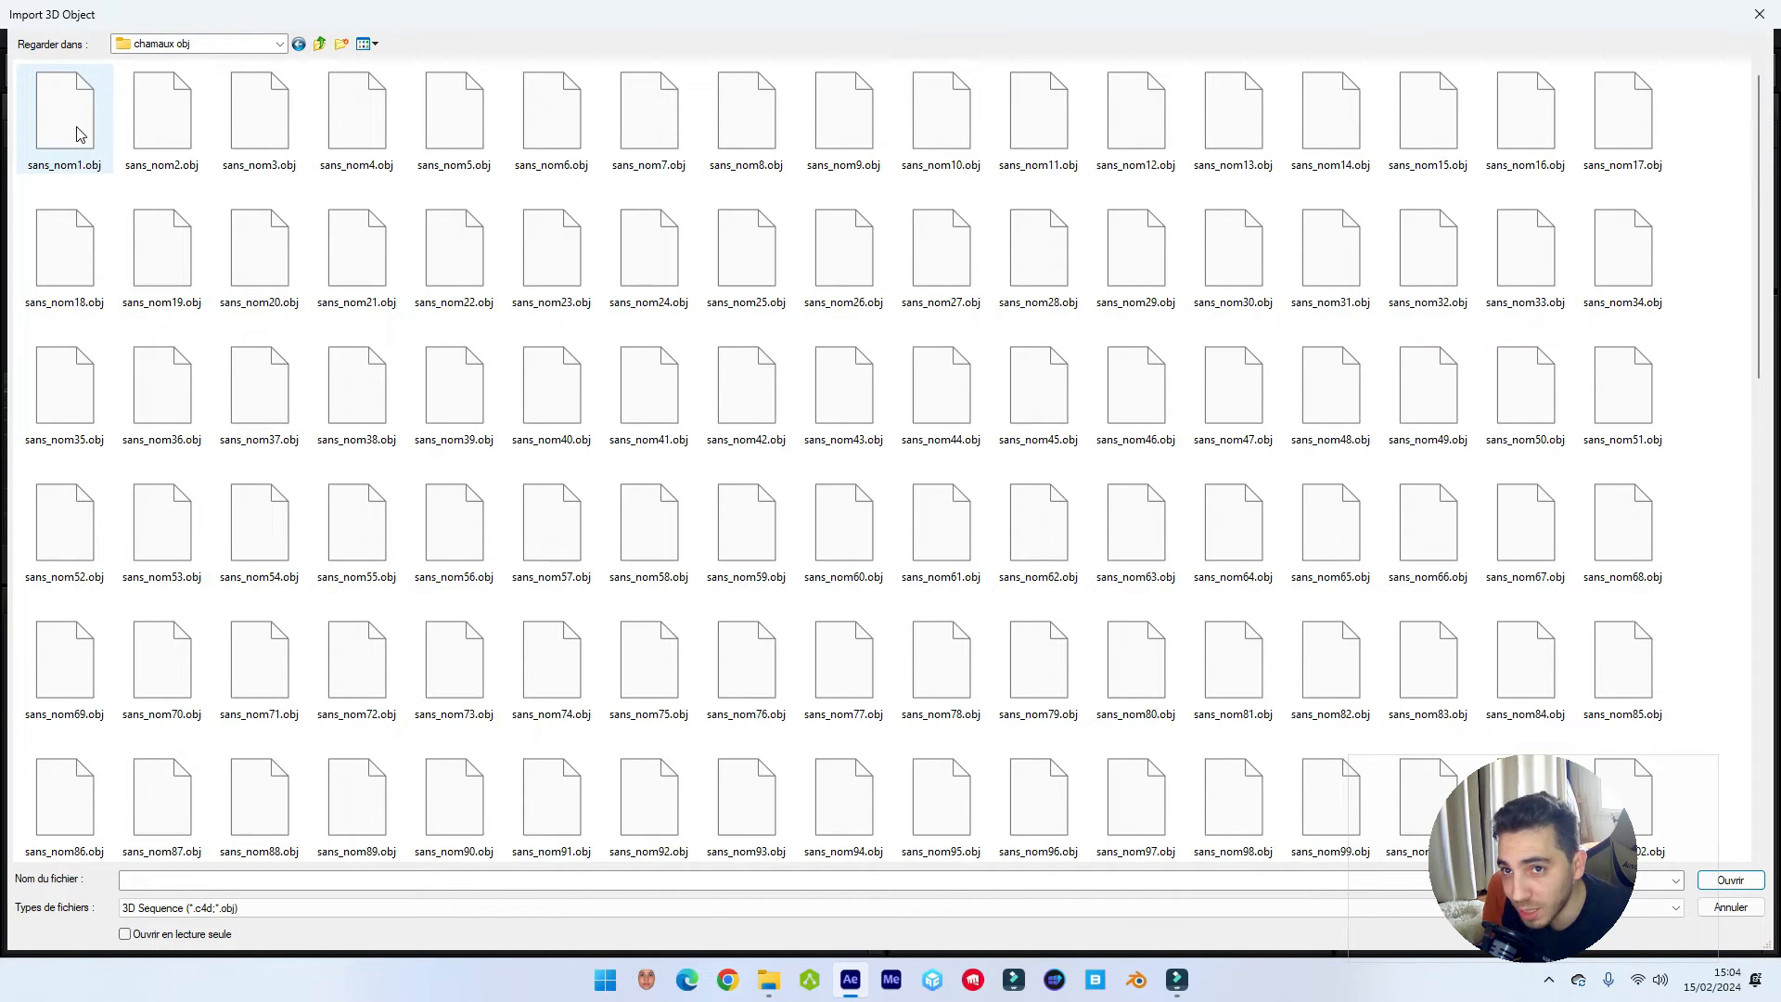
click(78, 134)
click(1731, 880)
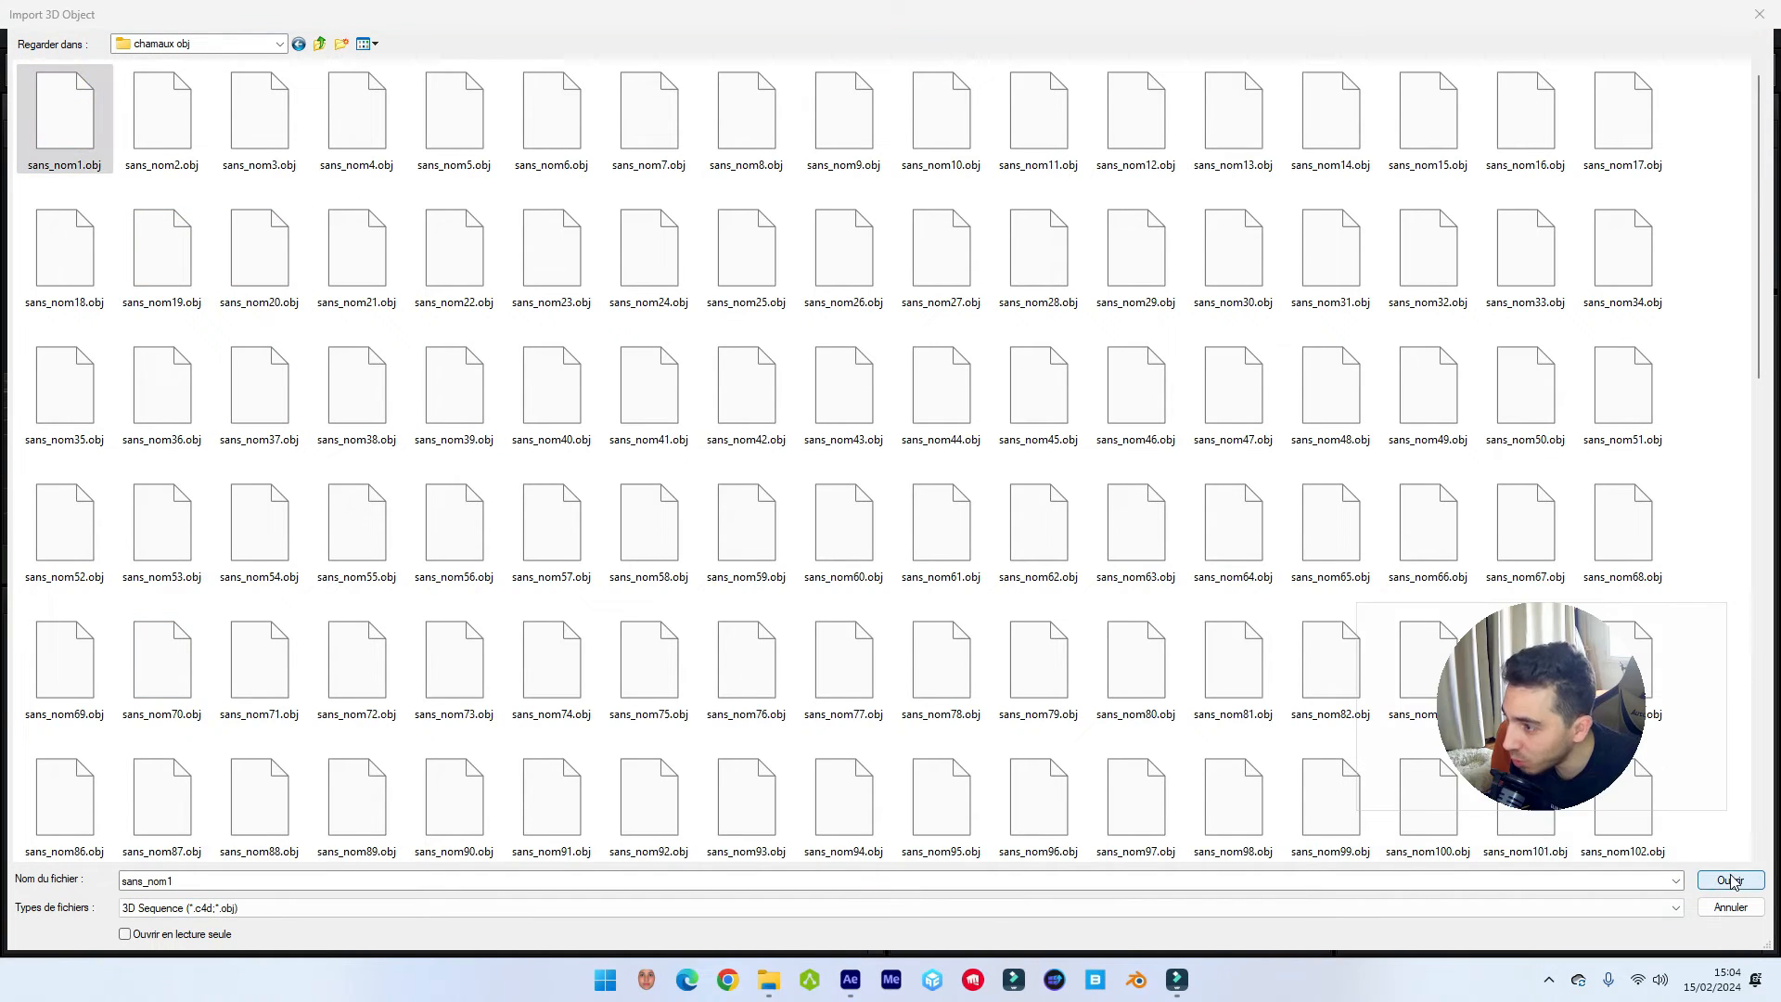
click(954, 558)
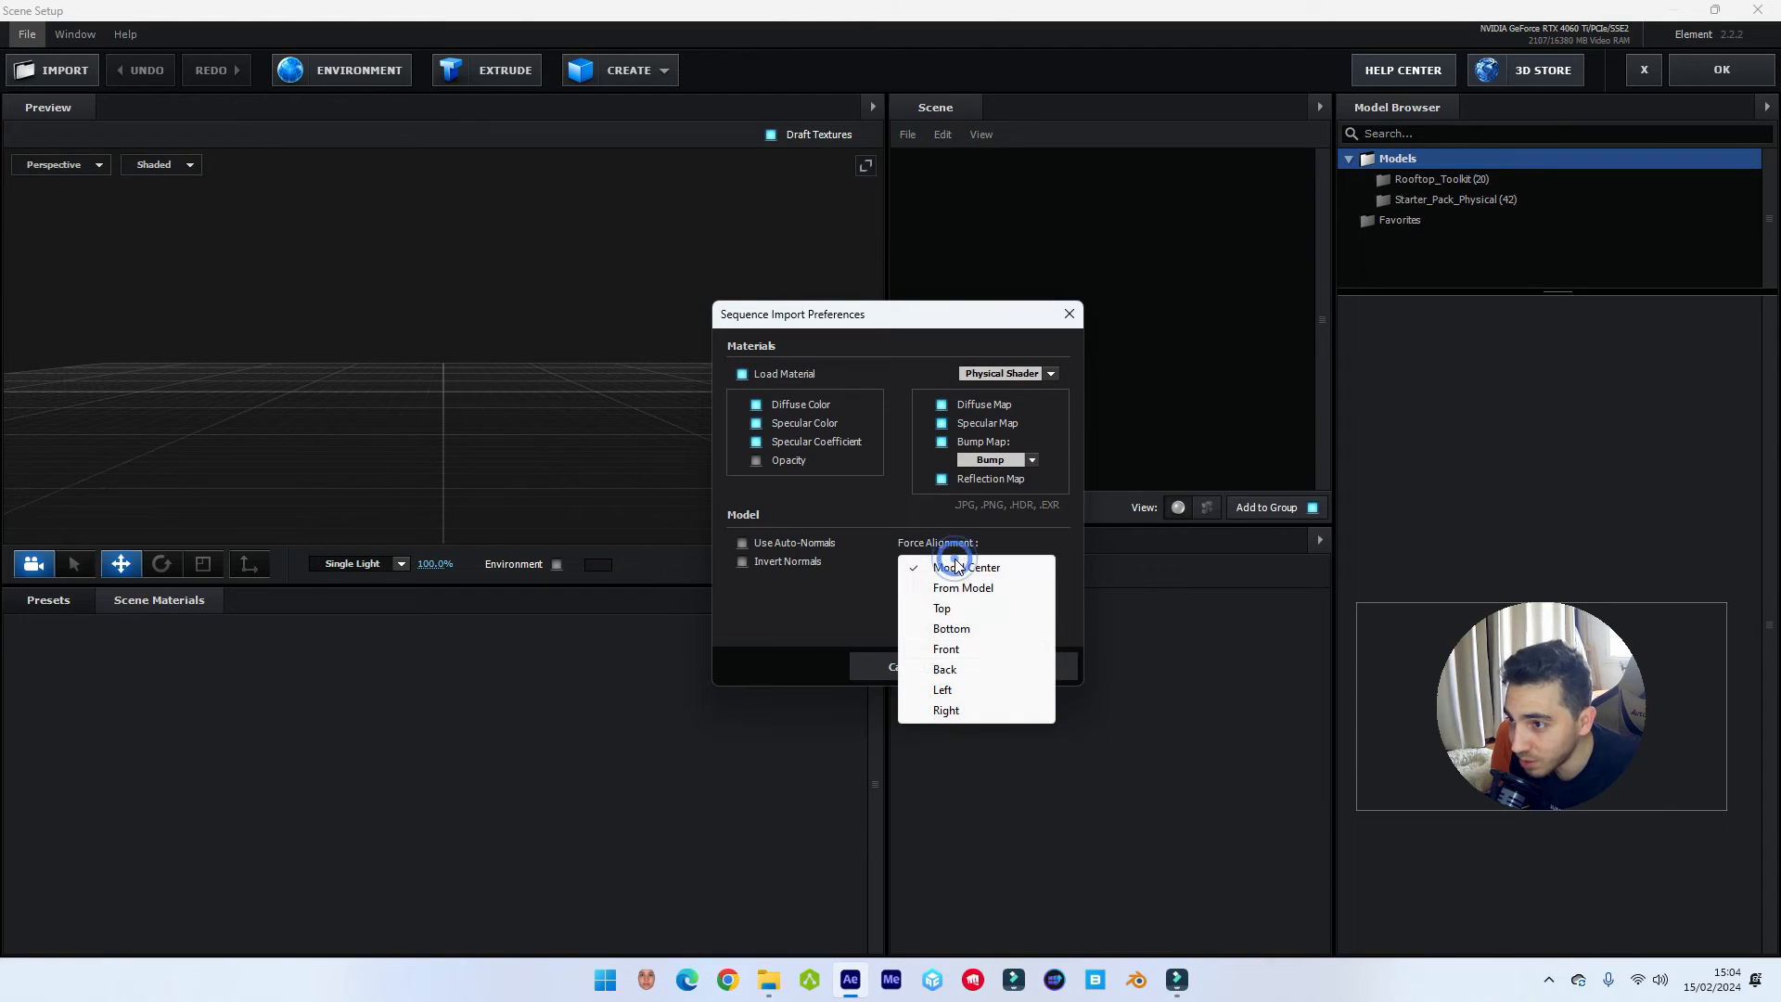
click(974, 637)
click(1018, 666)
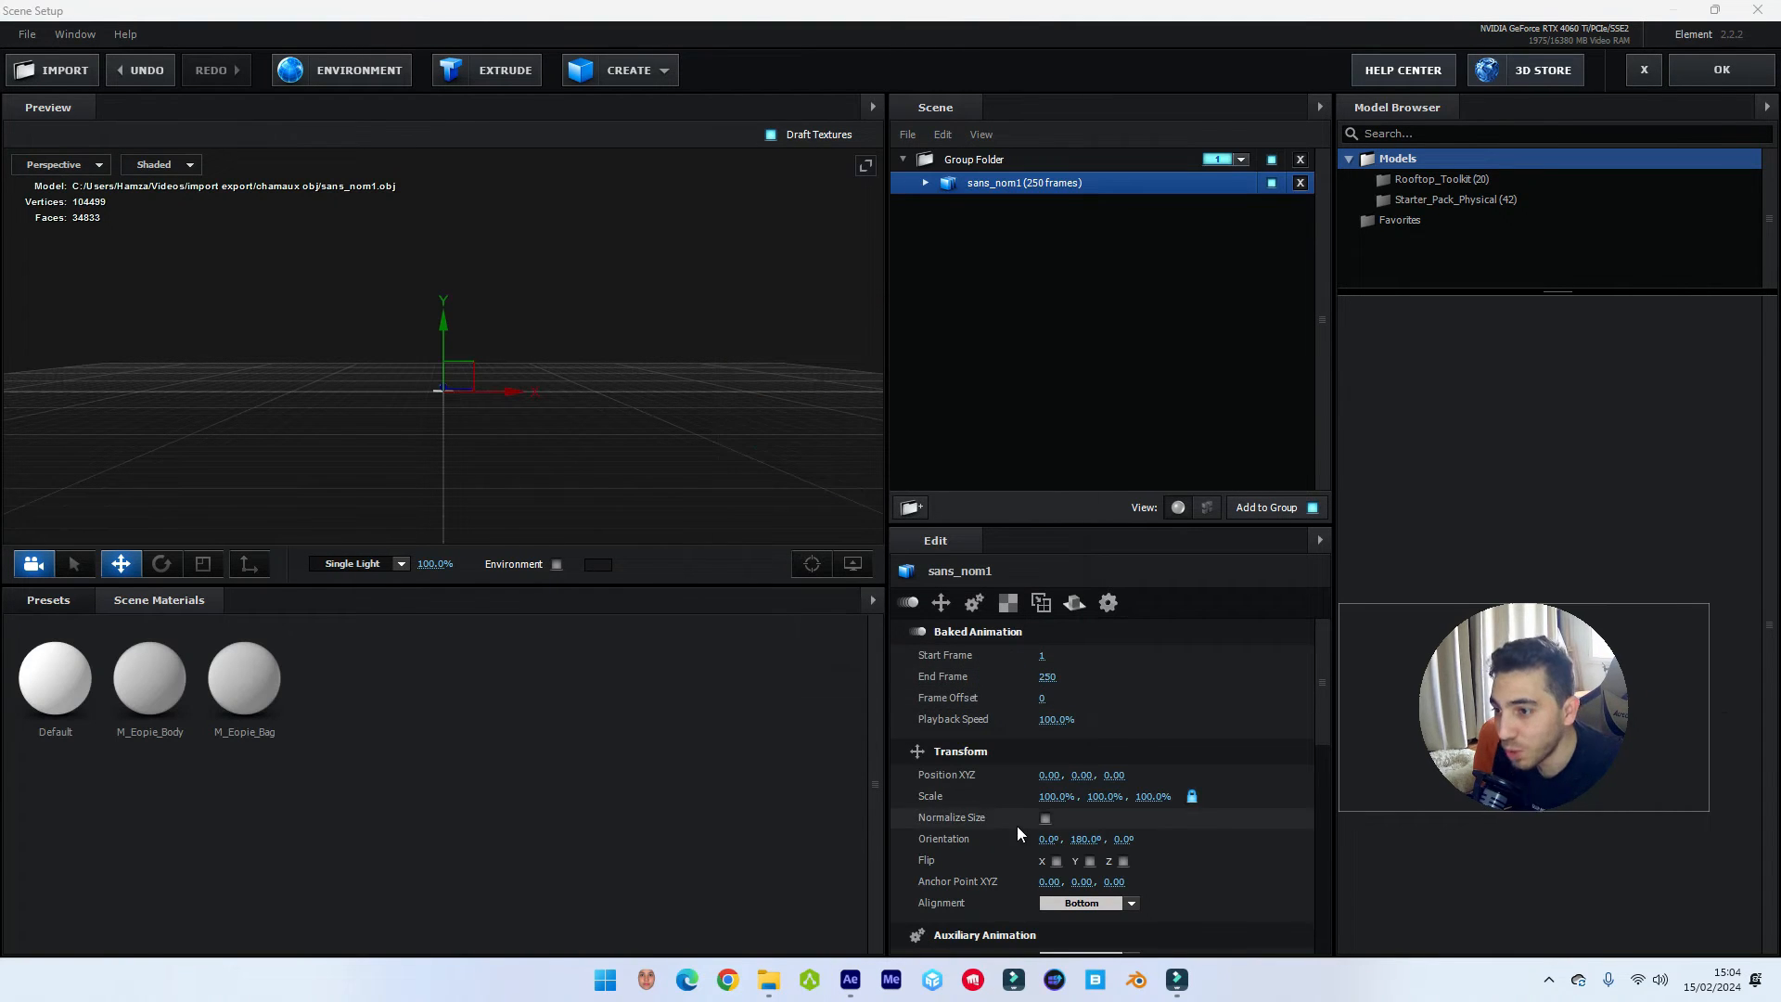
click(1044, 819)
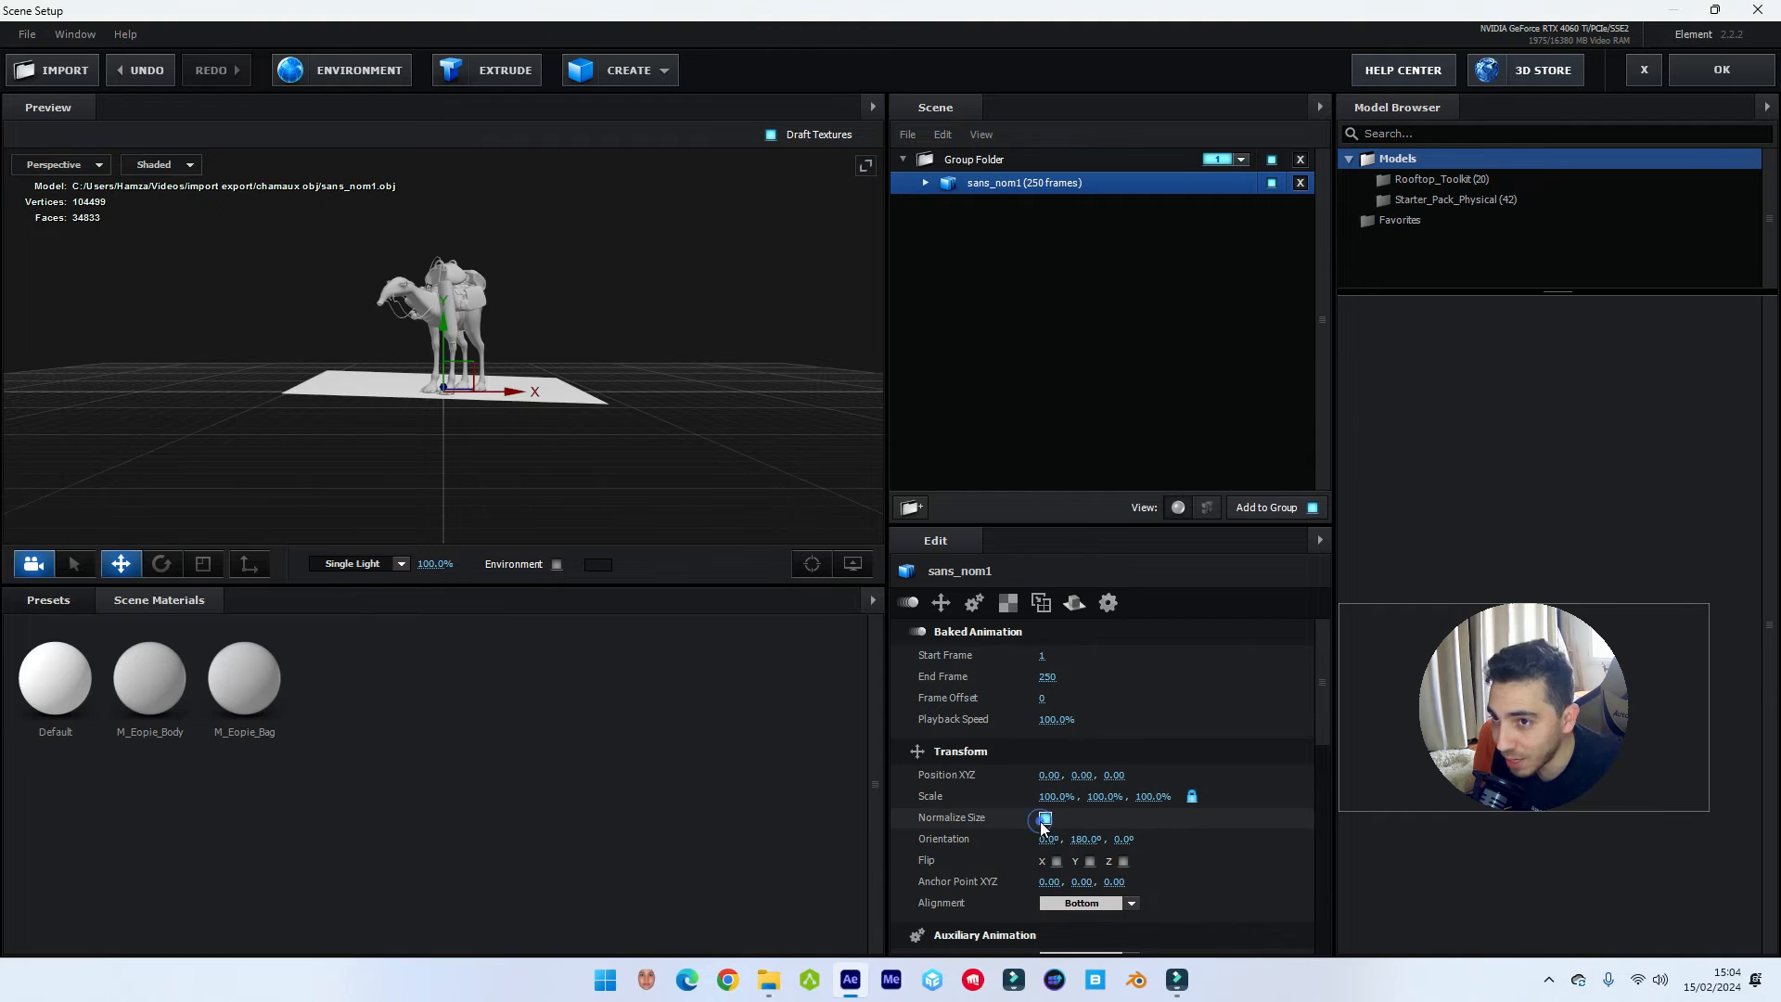
mouse_move(615, 309)
mouse_down()
mouse_move(625, 367)
mouse_move(625, 280)
mouse_up()
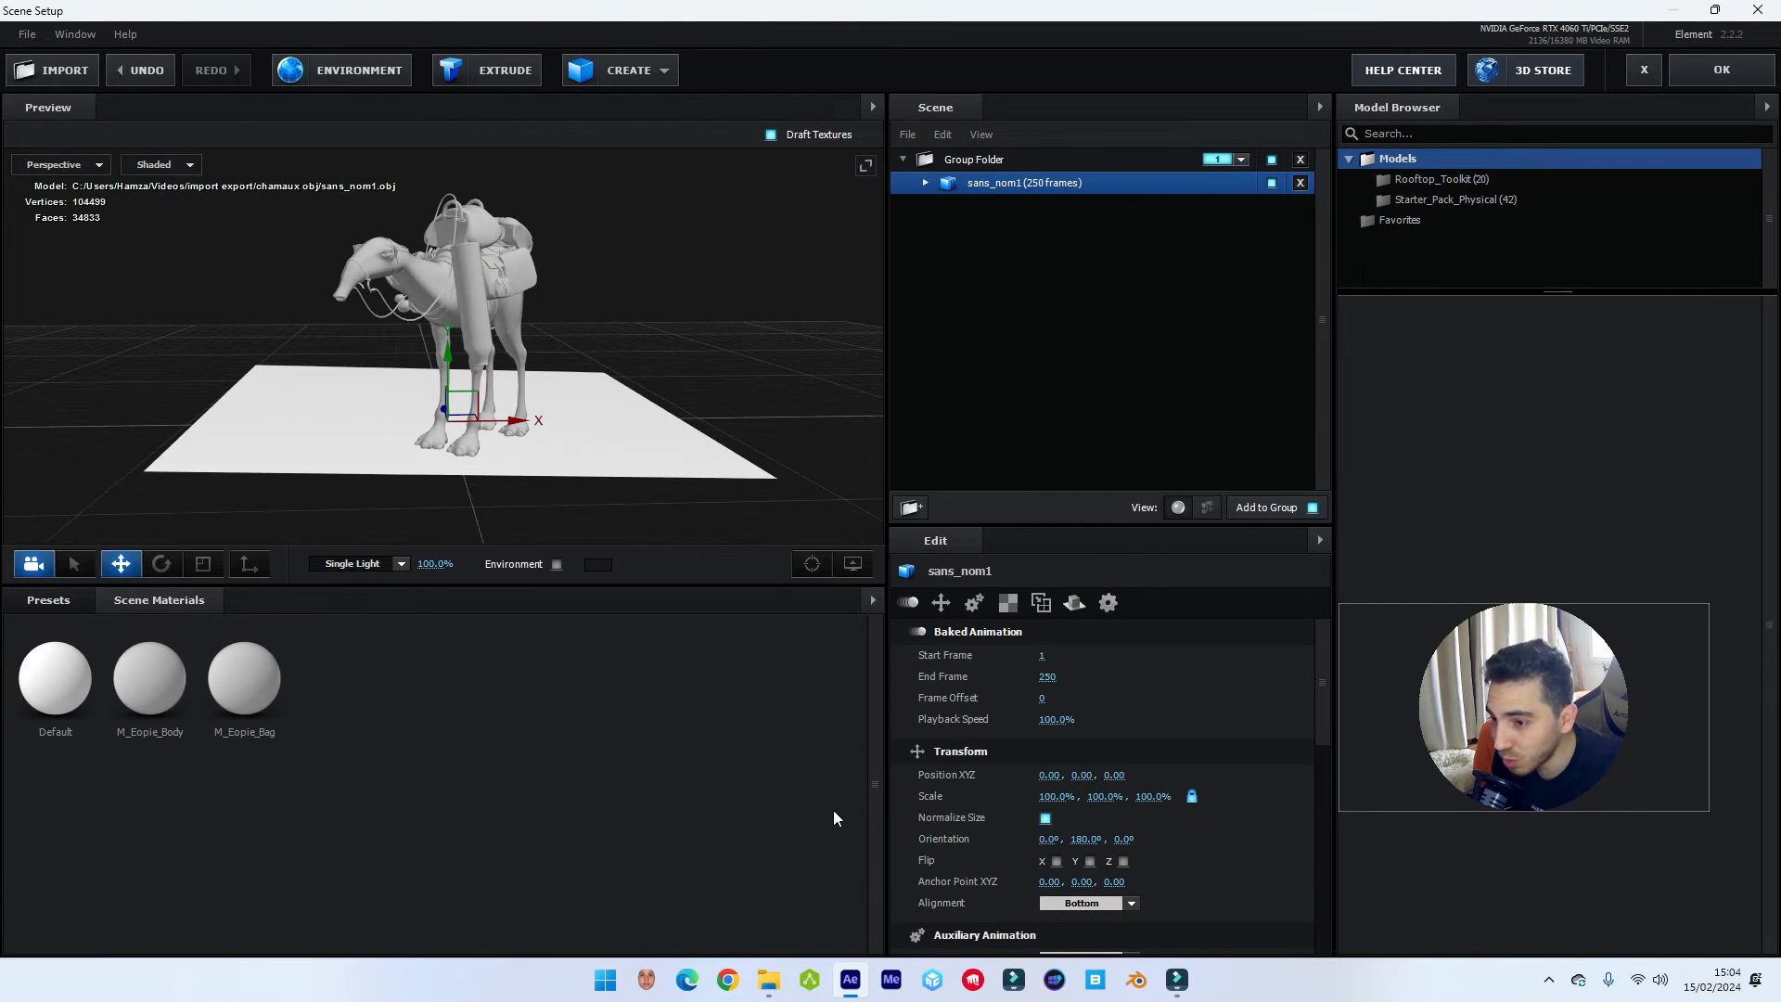
Switch to Chrome and download the Eopie Star Wars model from Sketchfab in glTF format.
click(729, 980)
click(116, 844)
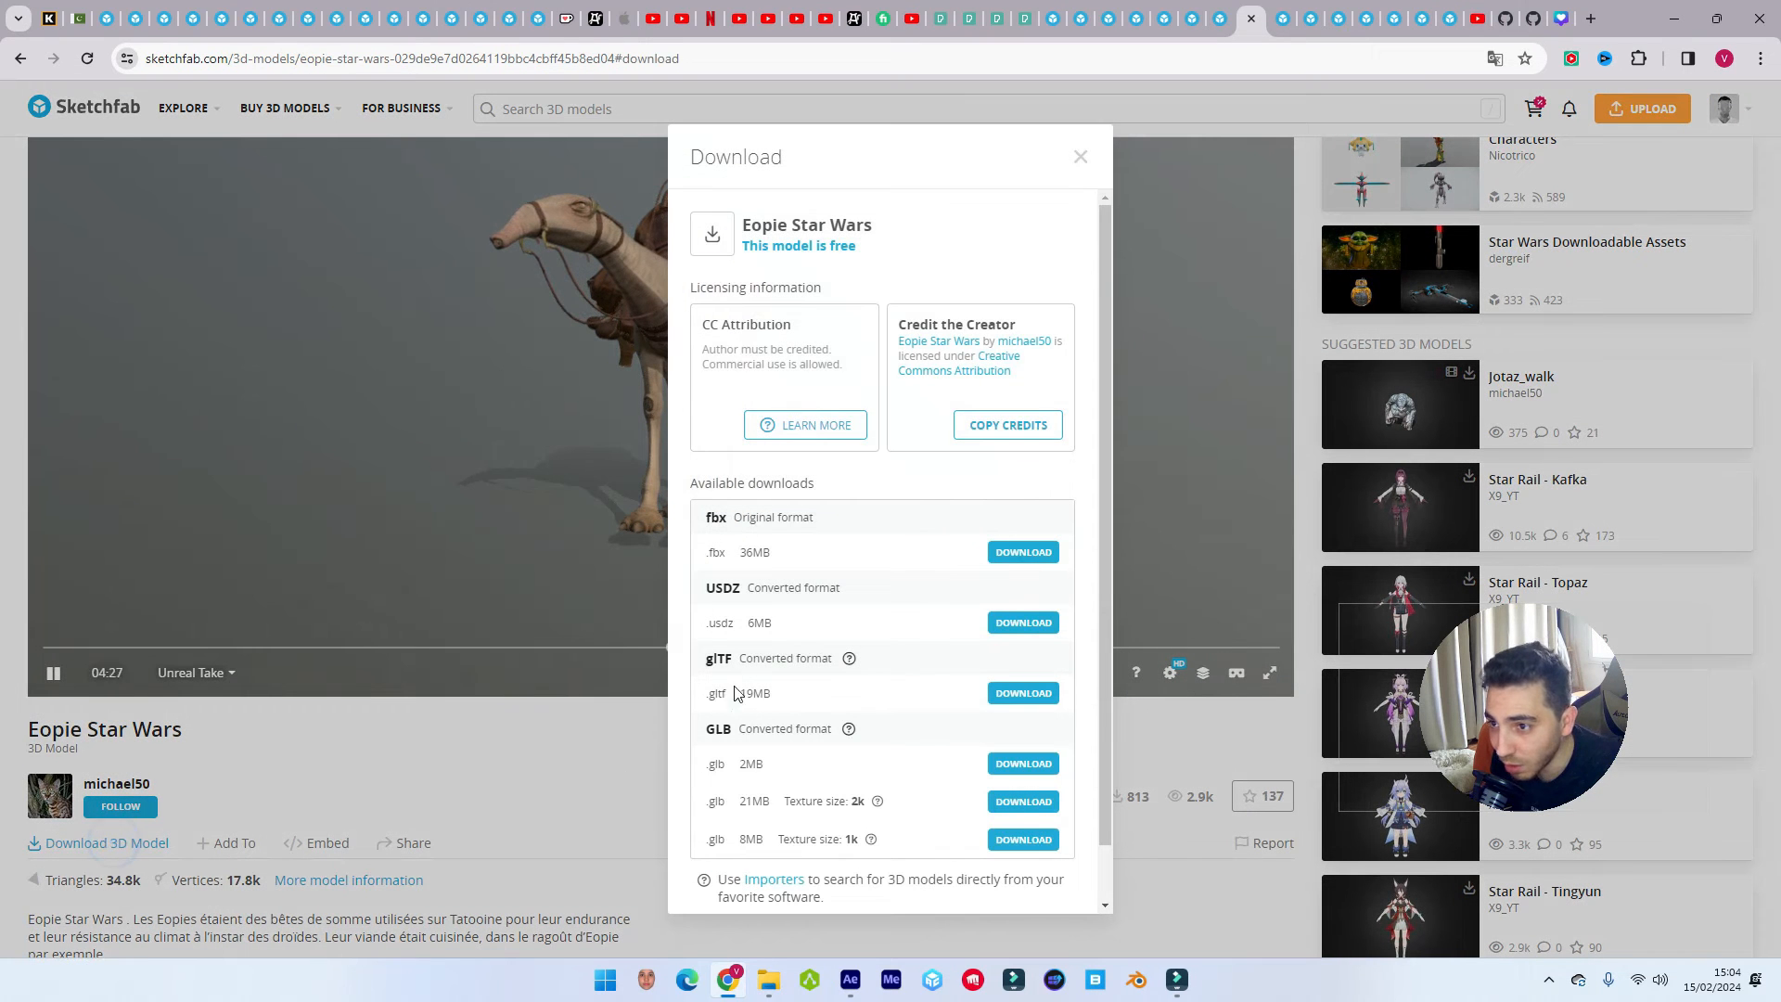
click(1022, 694)
Look through the extracted eopie_star_wars folder for its texture files, and return to the Element scene setup.
click(795, 397)
right_click(795, 397)
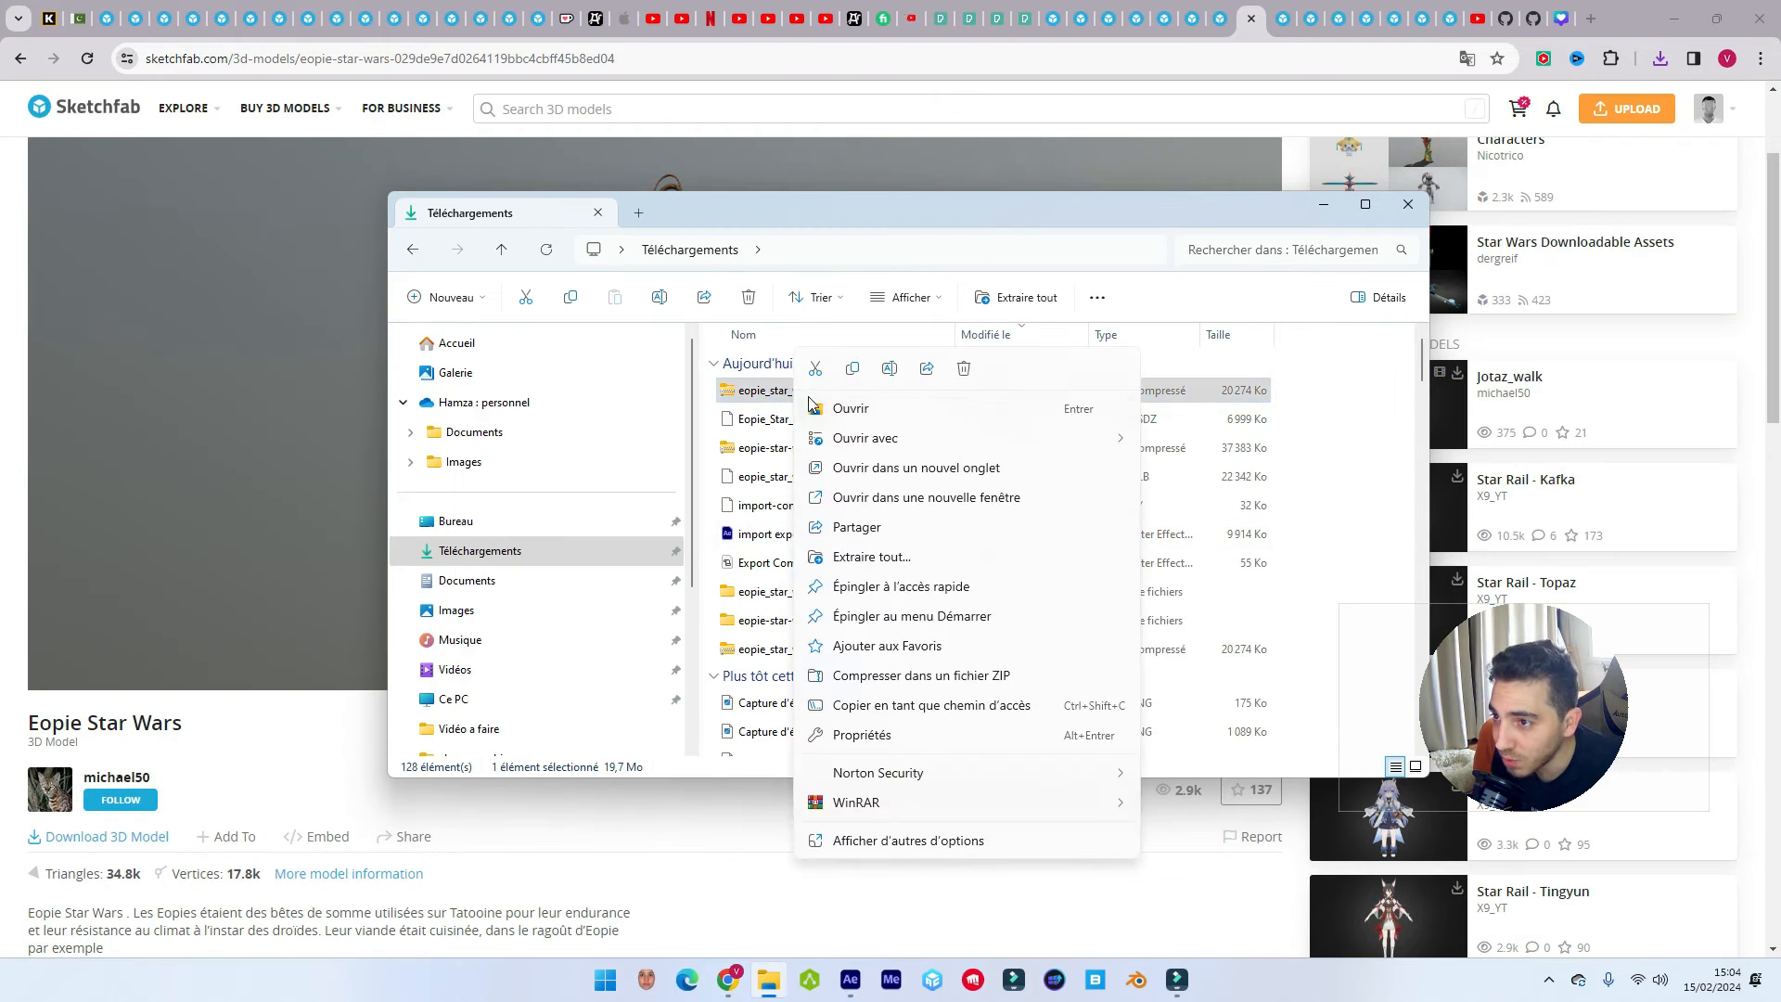
mouse_move(891, 800)
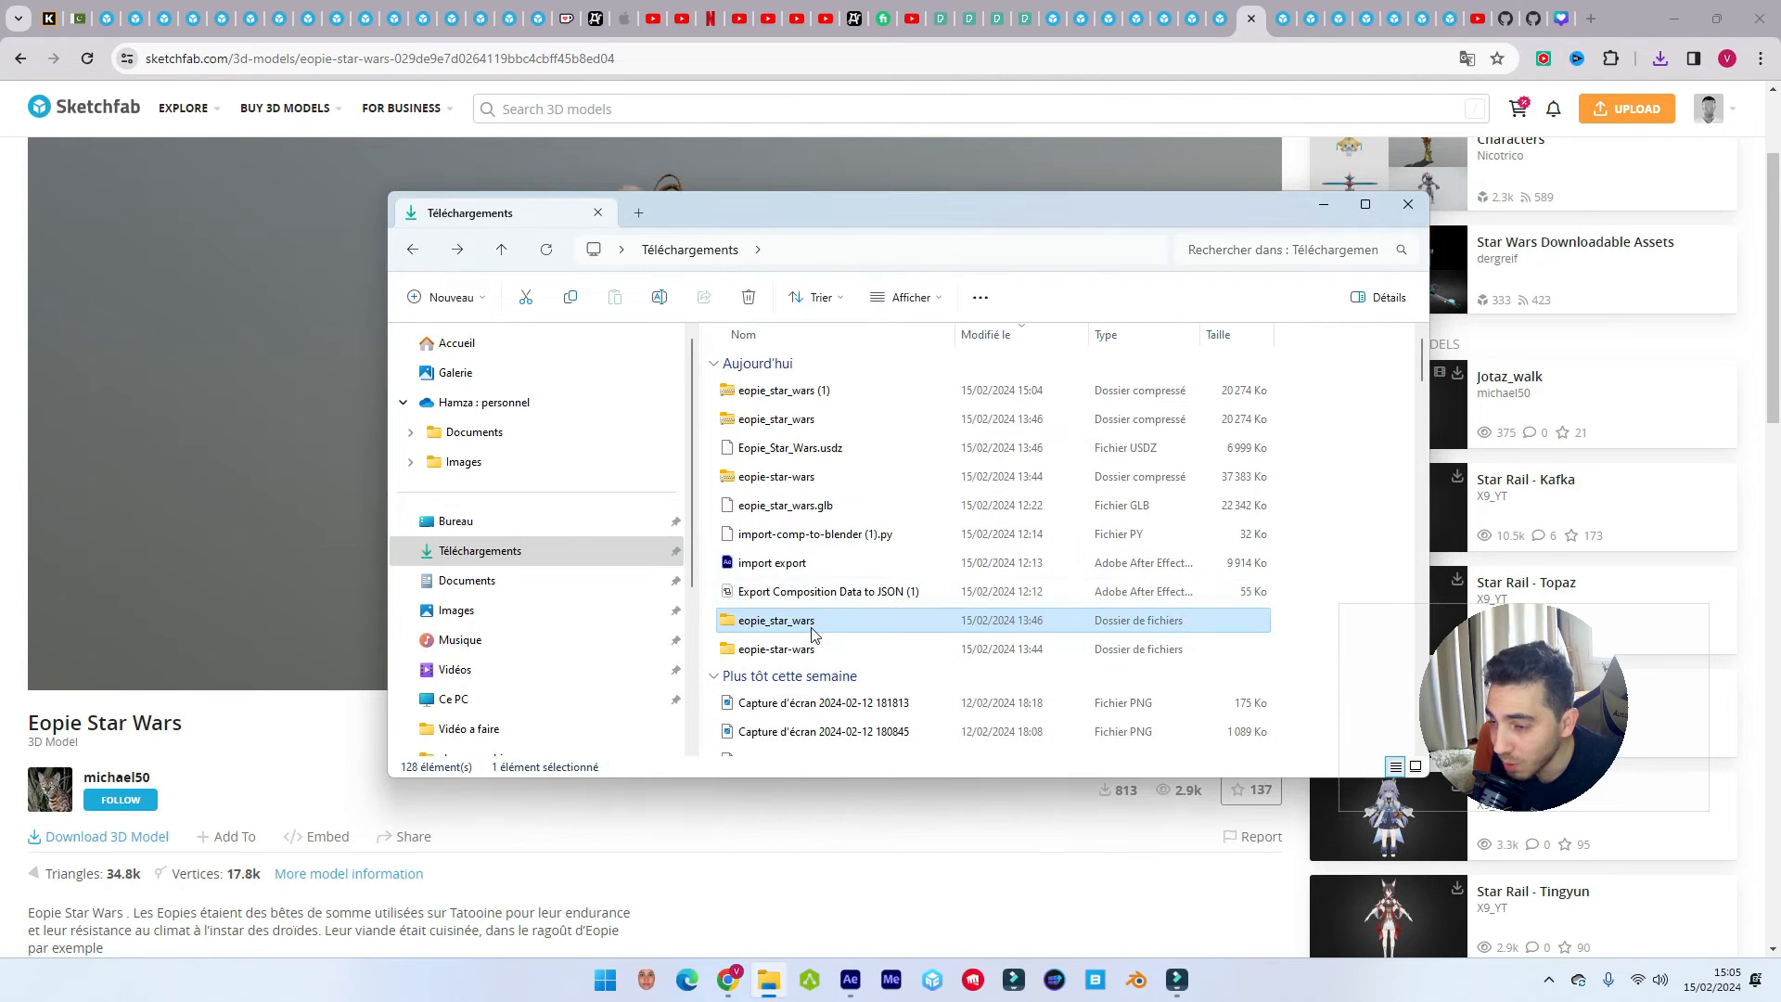
double_click(816, 623)
double_click(775, 478)
key(alt+Tab)
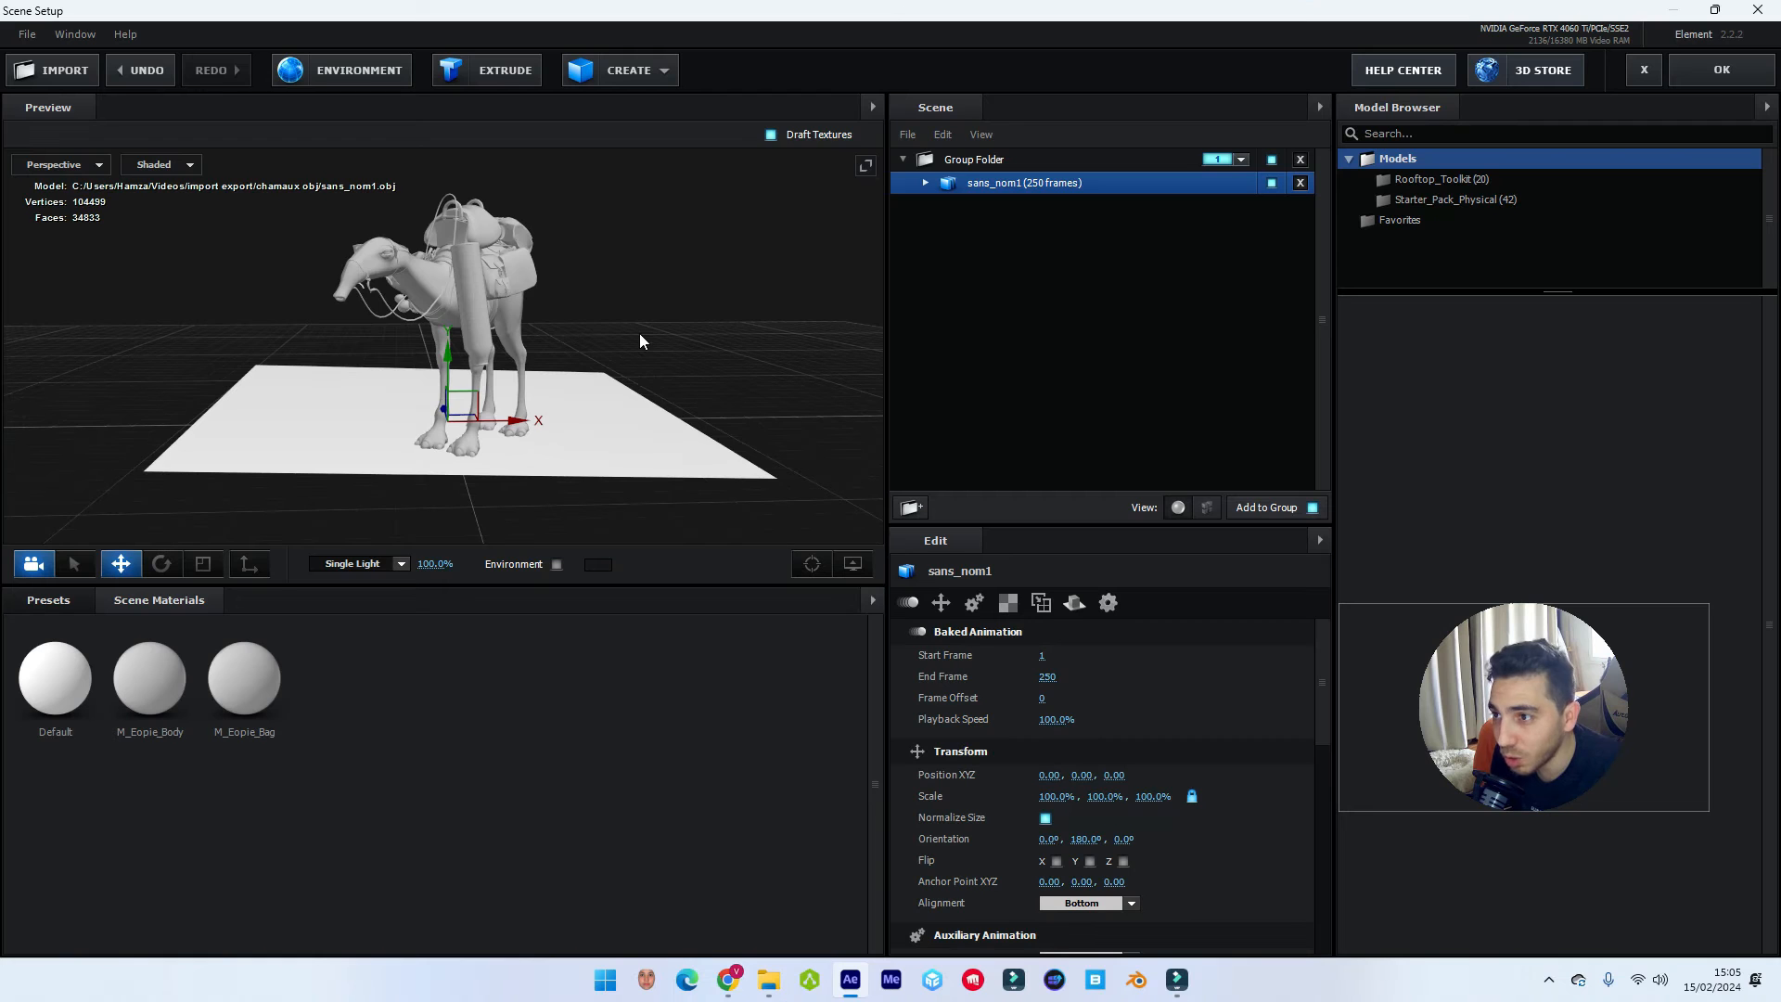
Enable Matte Shadow on the Default ground material of the sans_nom1 model.
click(927, 183)
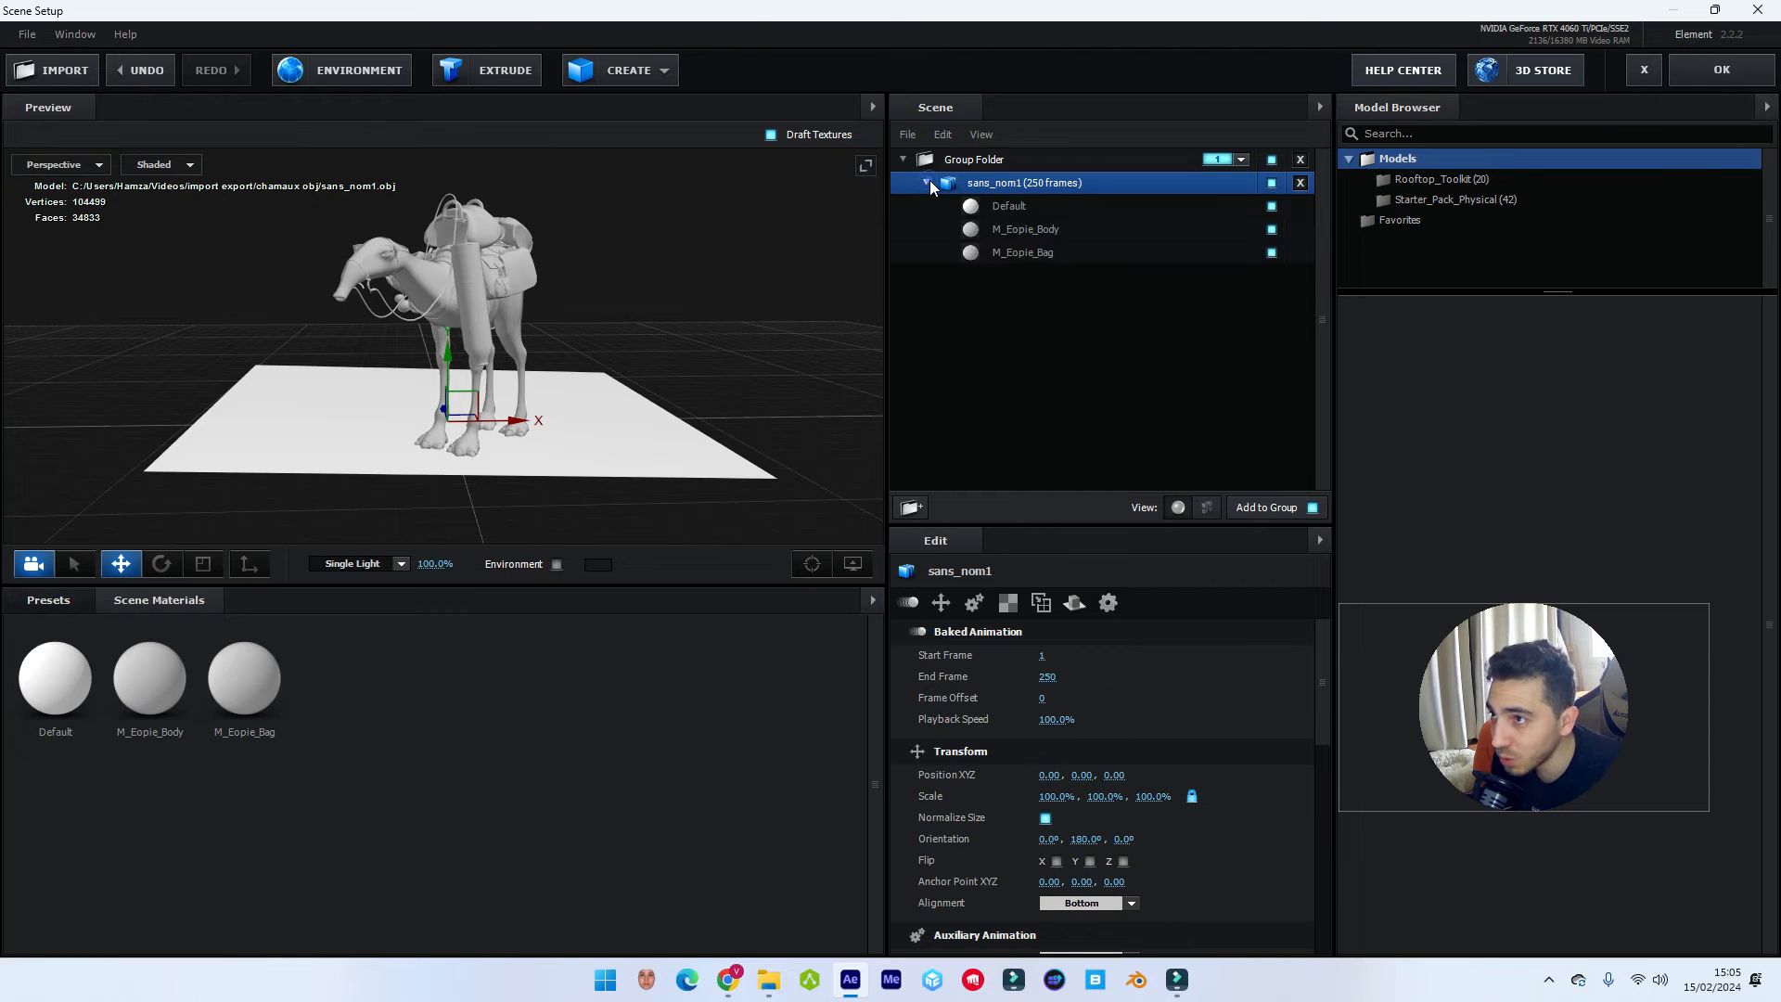
click(929, 205)
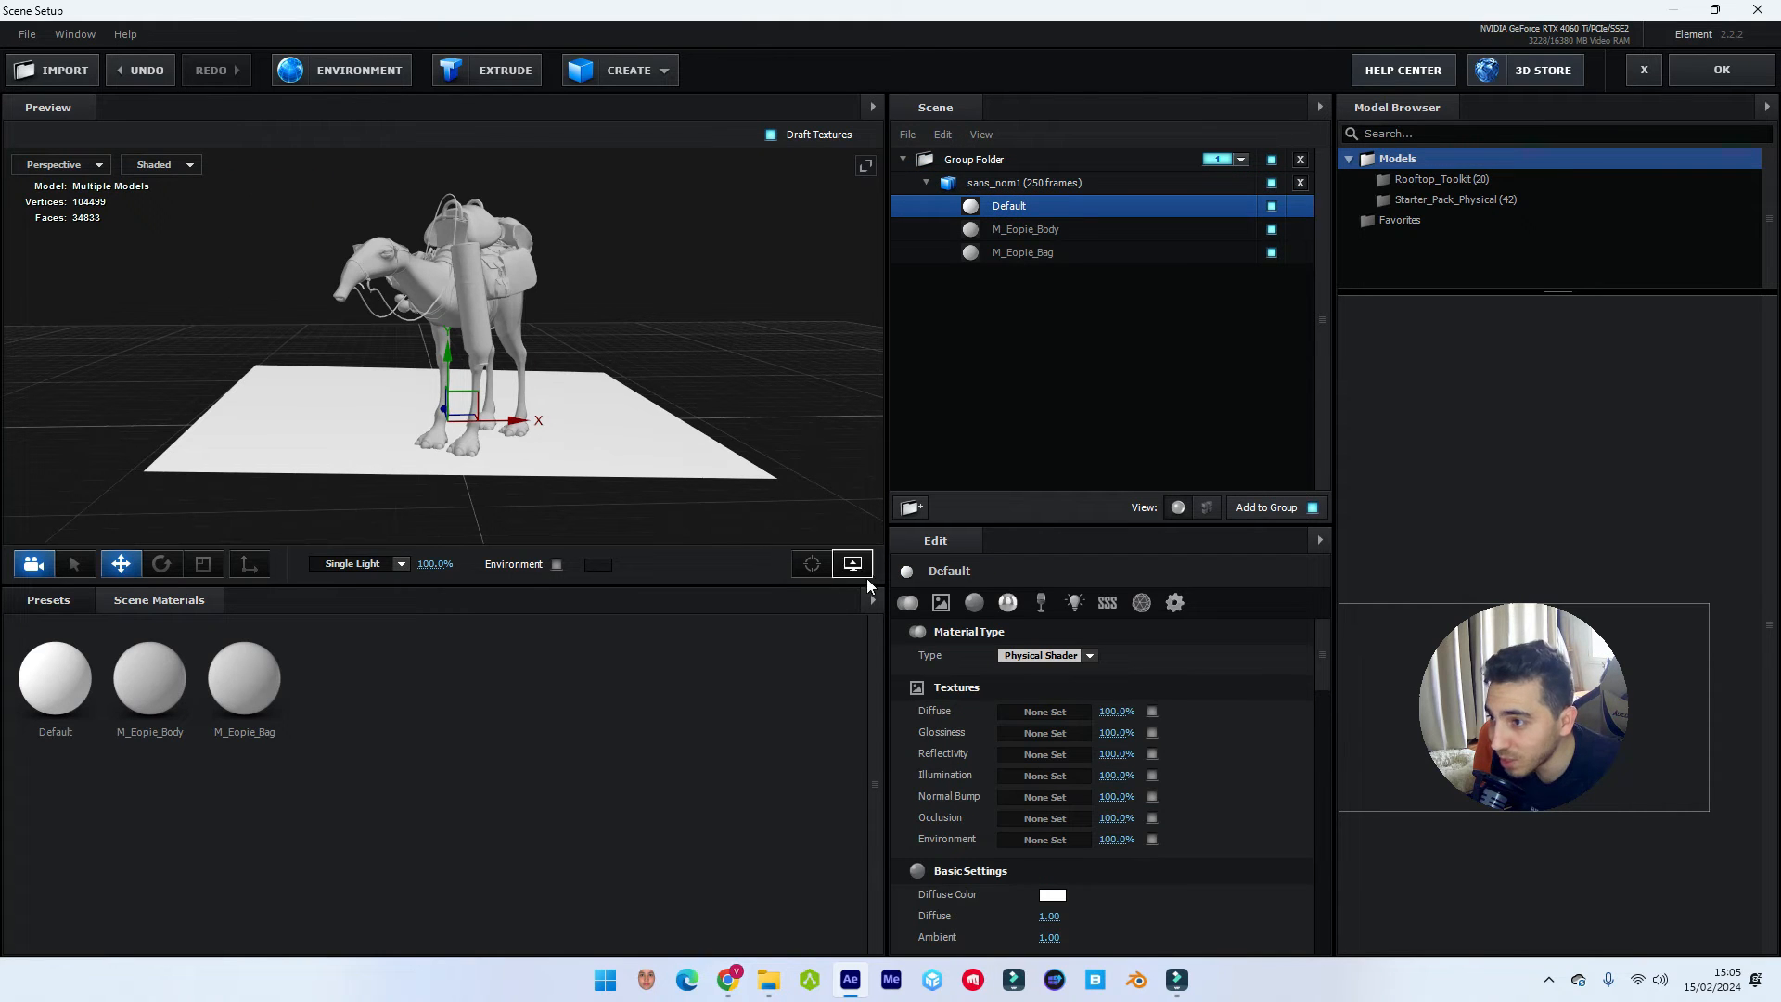
click(1176, 603)
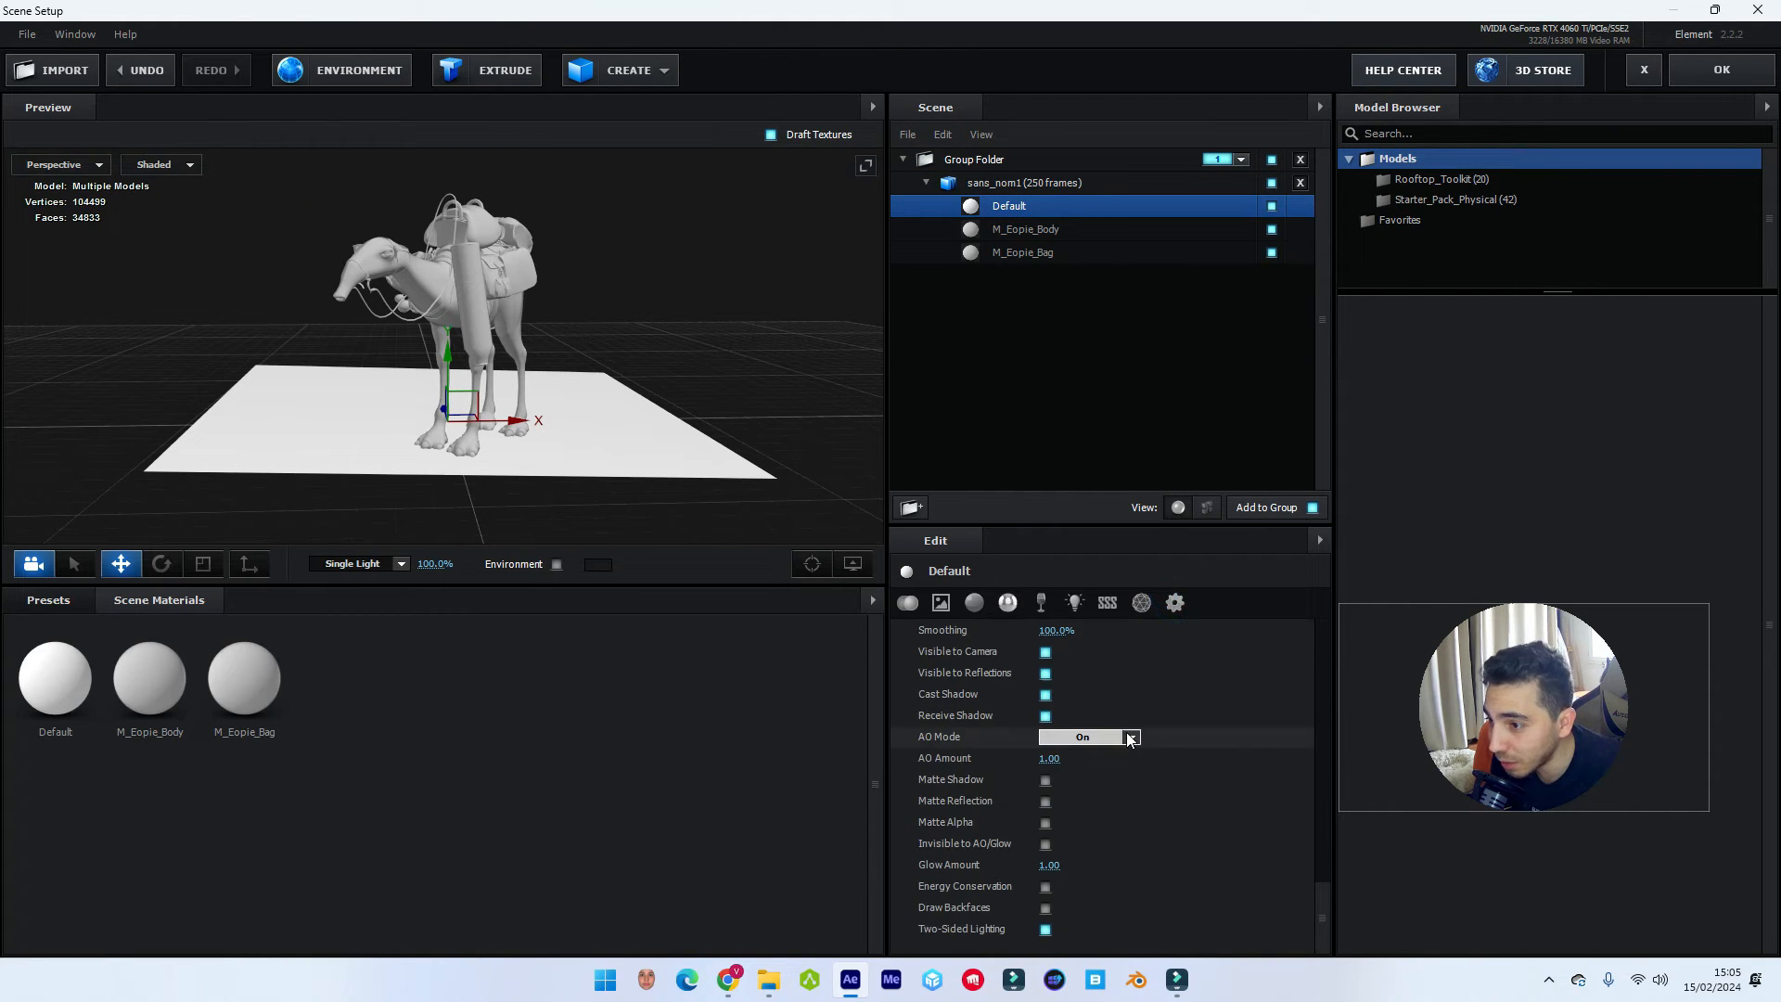
click(1045, 781)
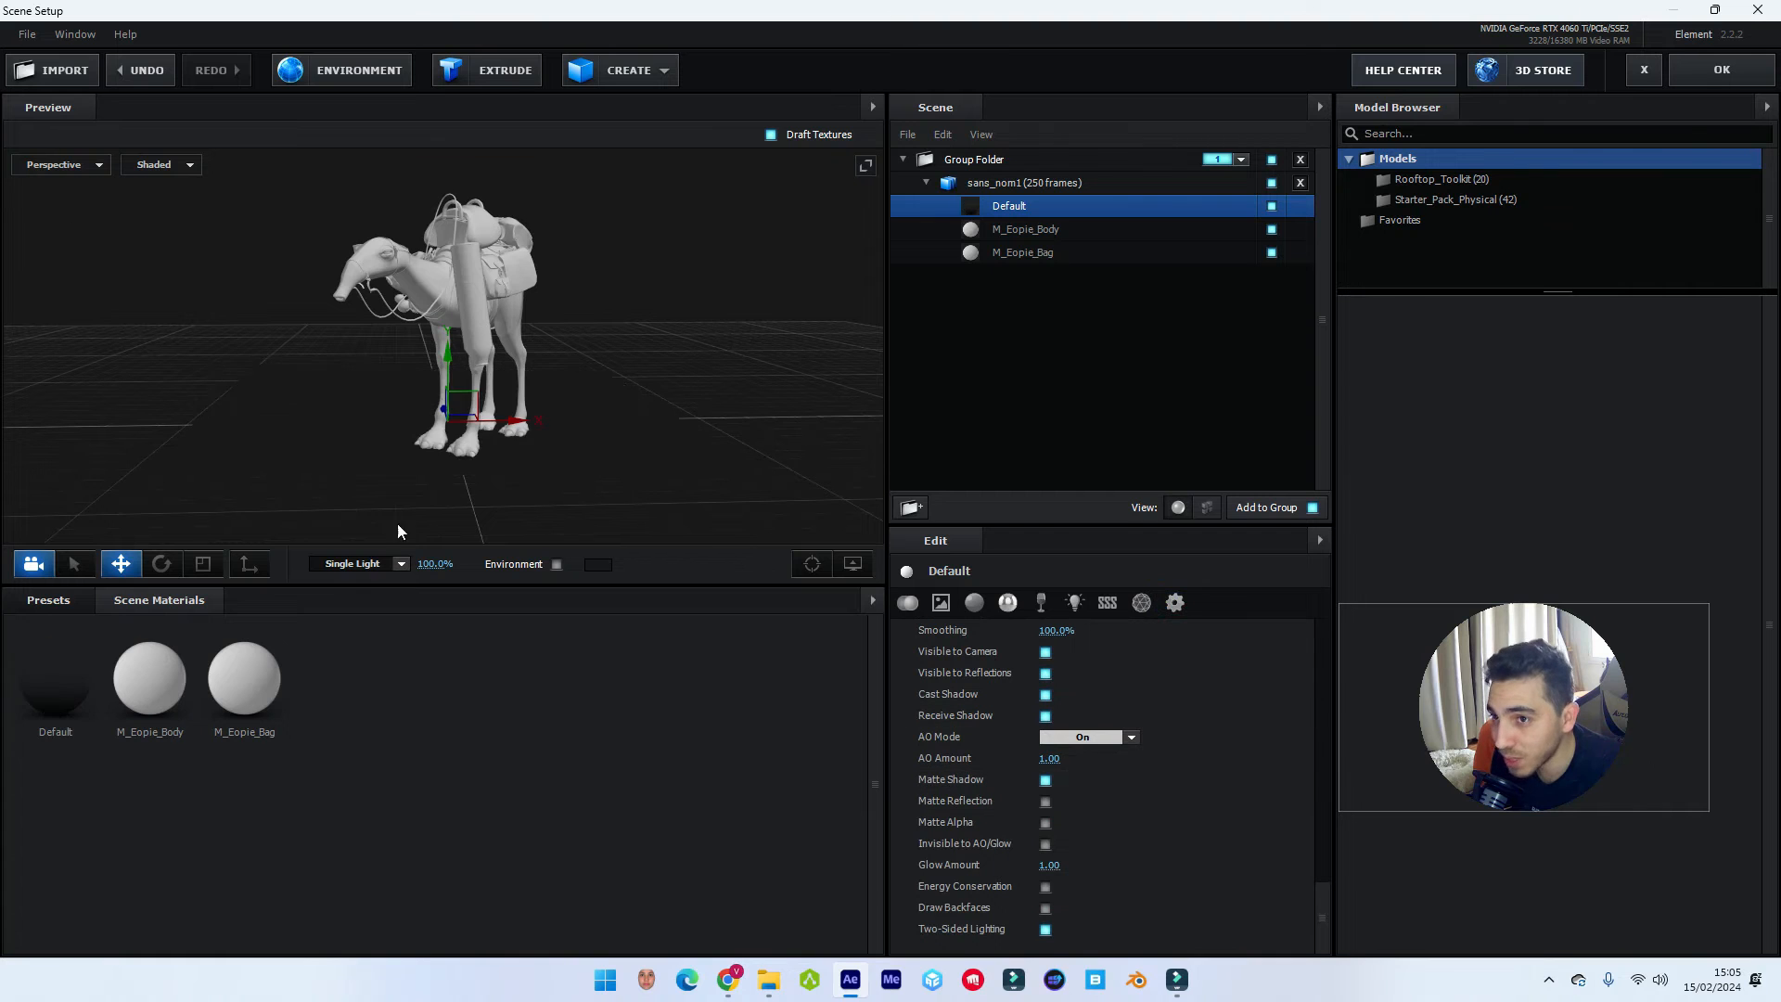
Load M_Eopie_Body_baseColor from the eopie_star_wars textures folder as the diffuse texture of the M_Eopie_Body material.
click(1061, 231)
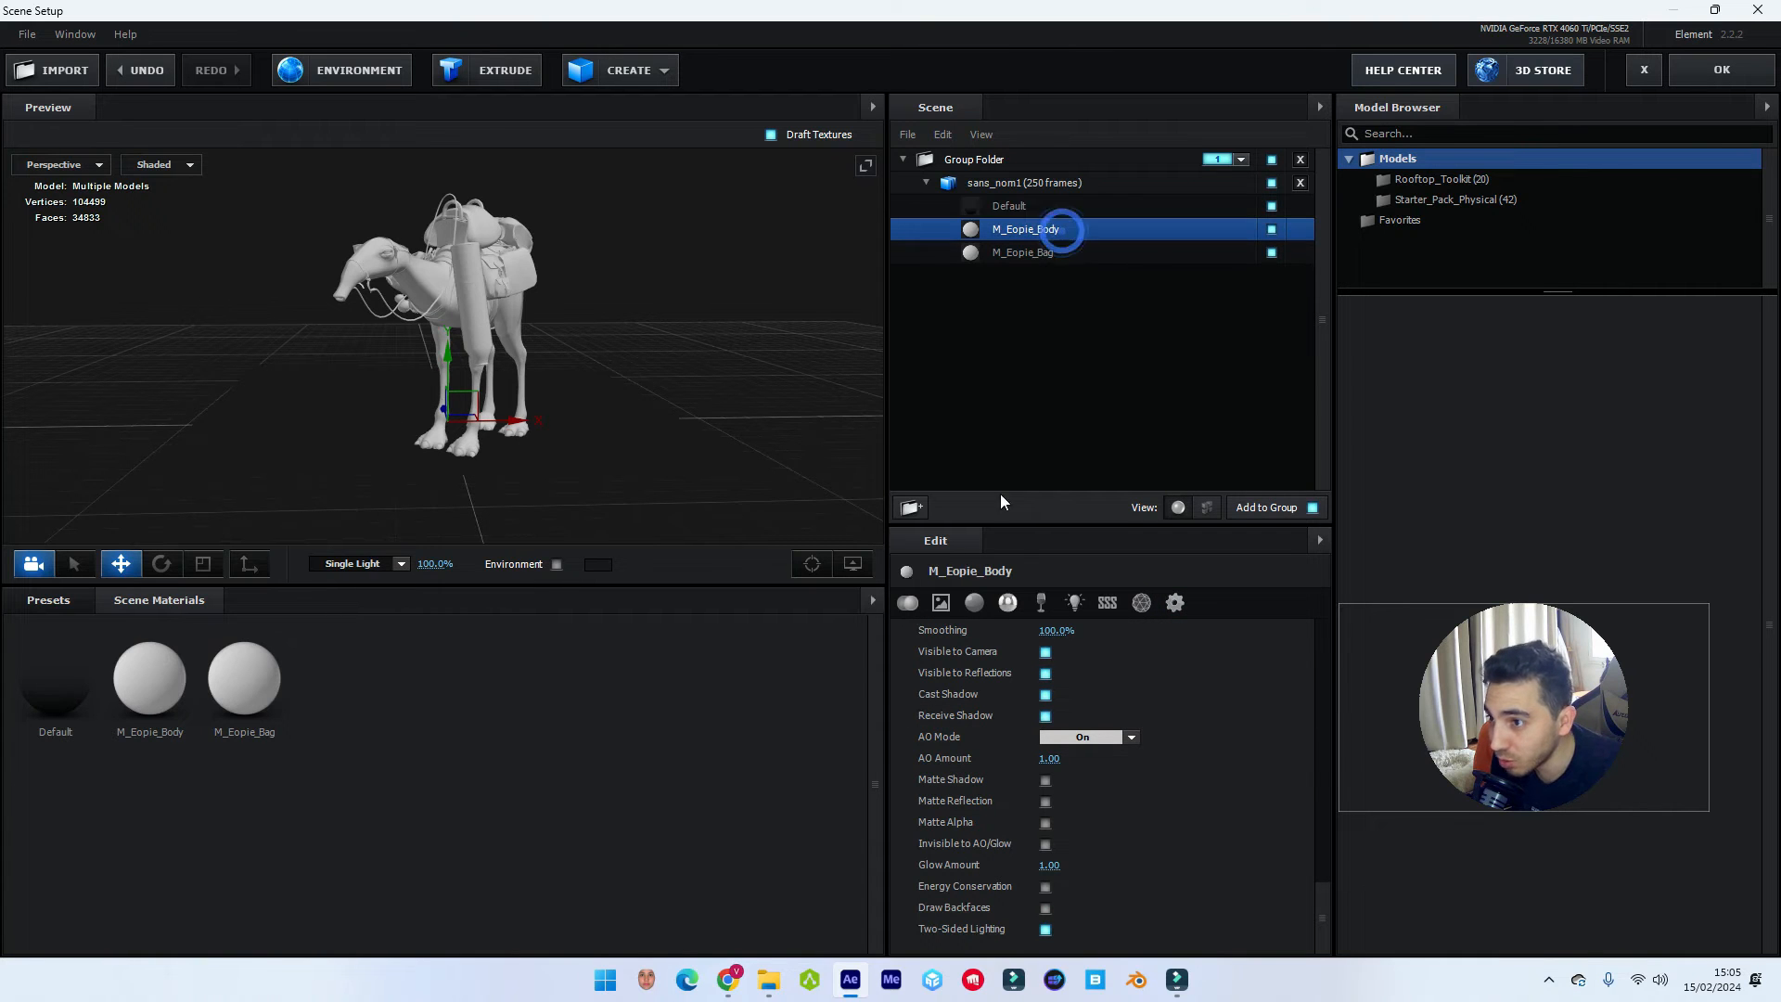
click(908, 603)
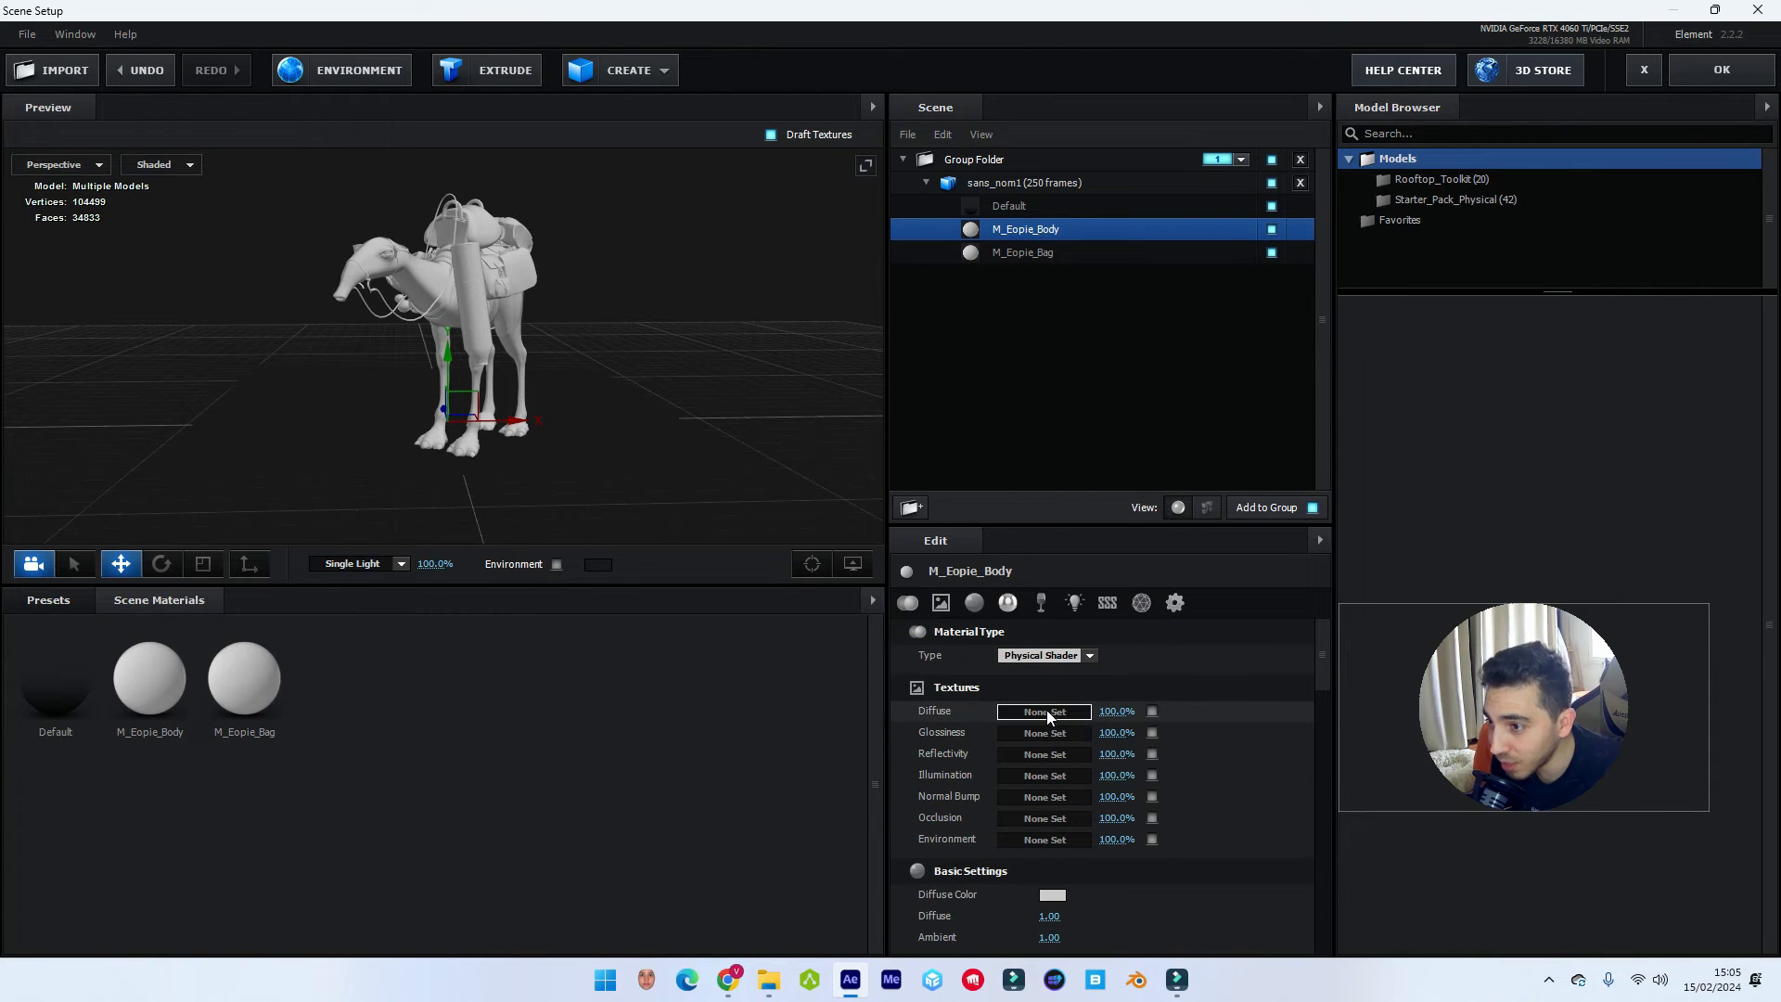
click(1046, 710)
click(1103, 601)
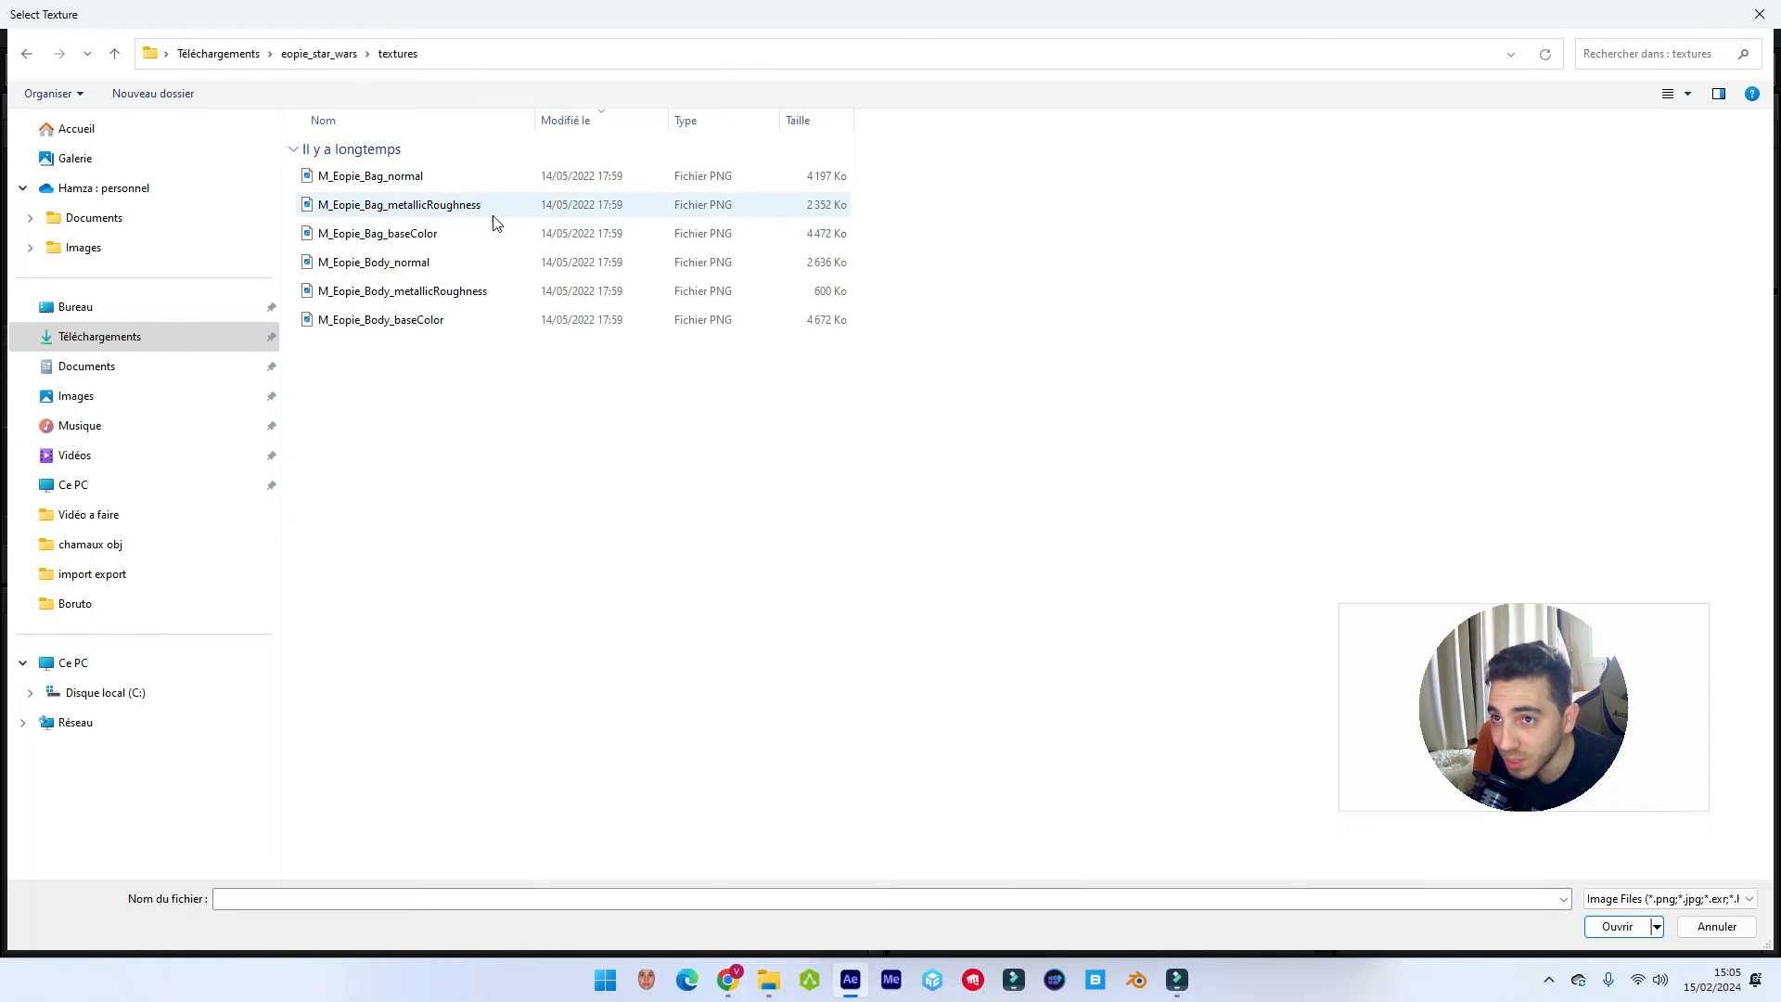
double_click(443, 320)
click(1310, 908)
Load M_Eopie_Body_metallicRoughness as the glossiness texture of the M_Eopie_Body material.
click(1044, 733)
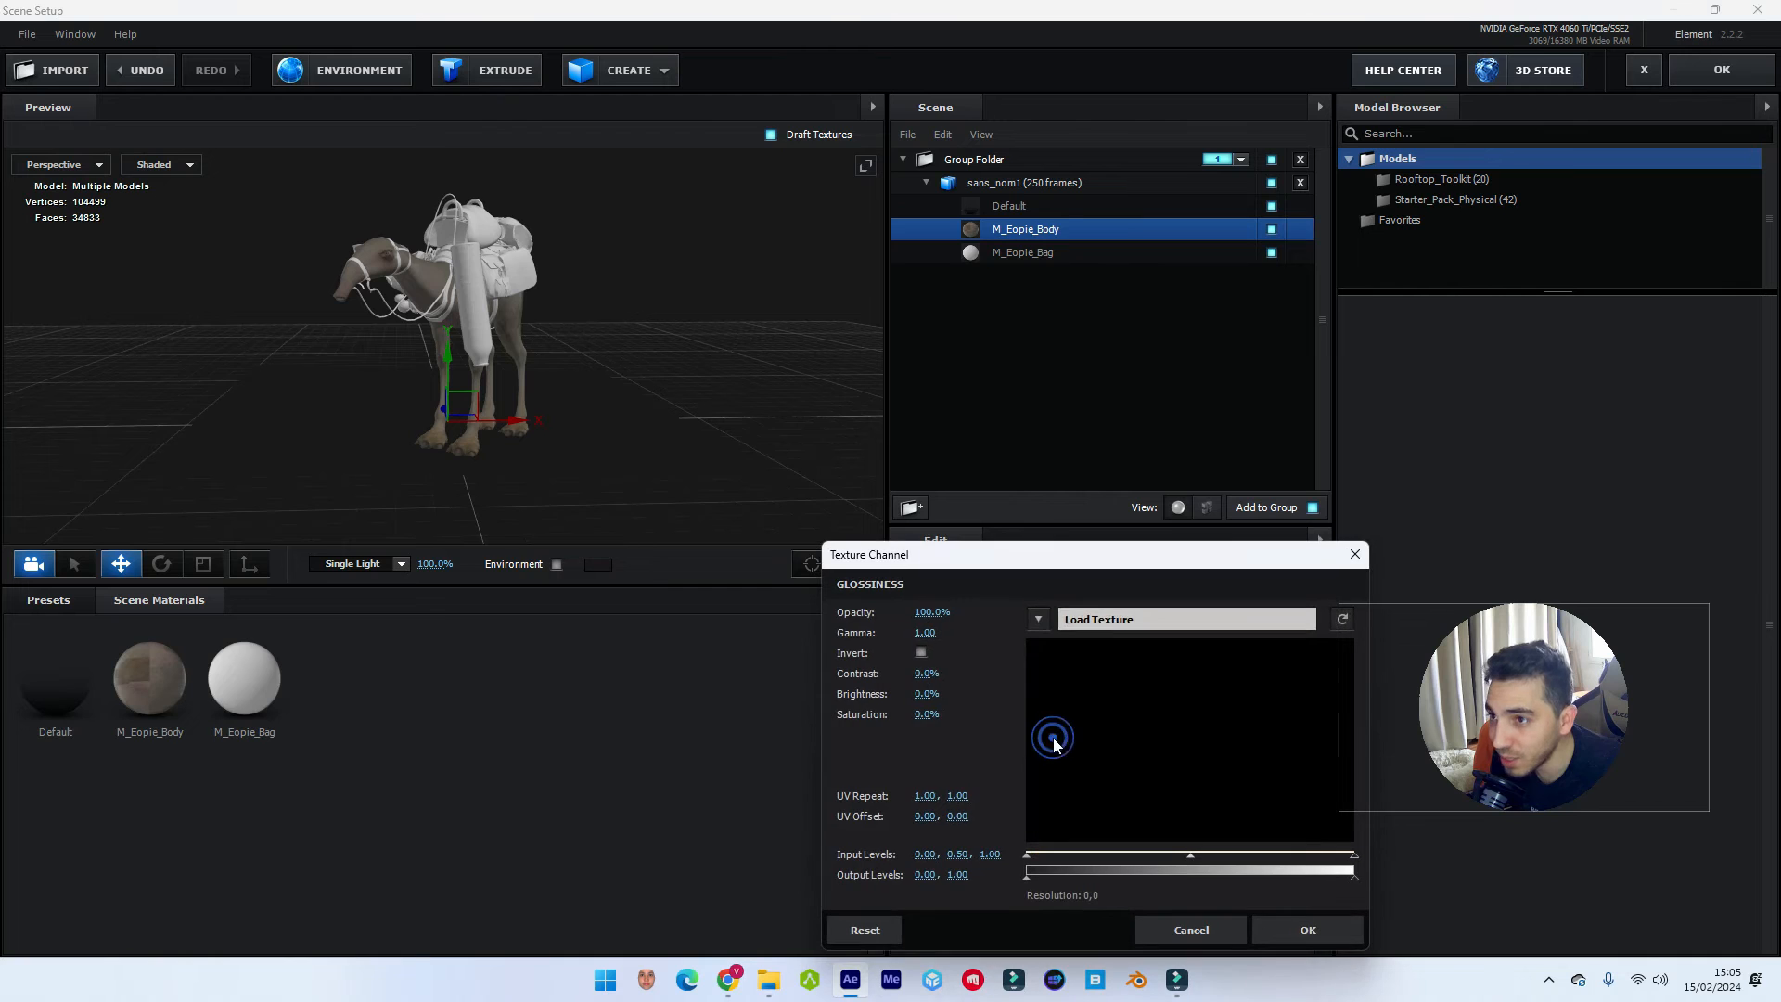
click(1104, 620)
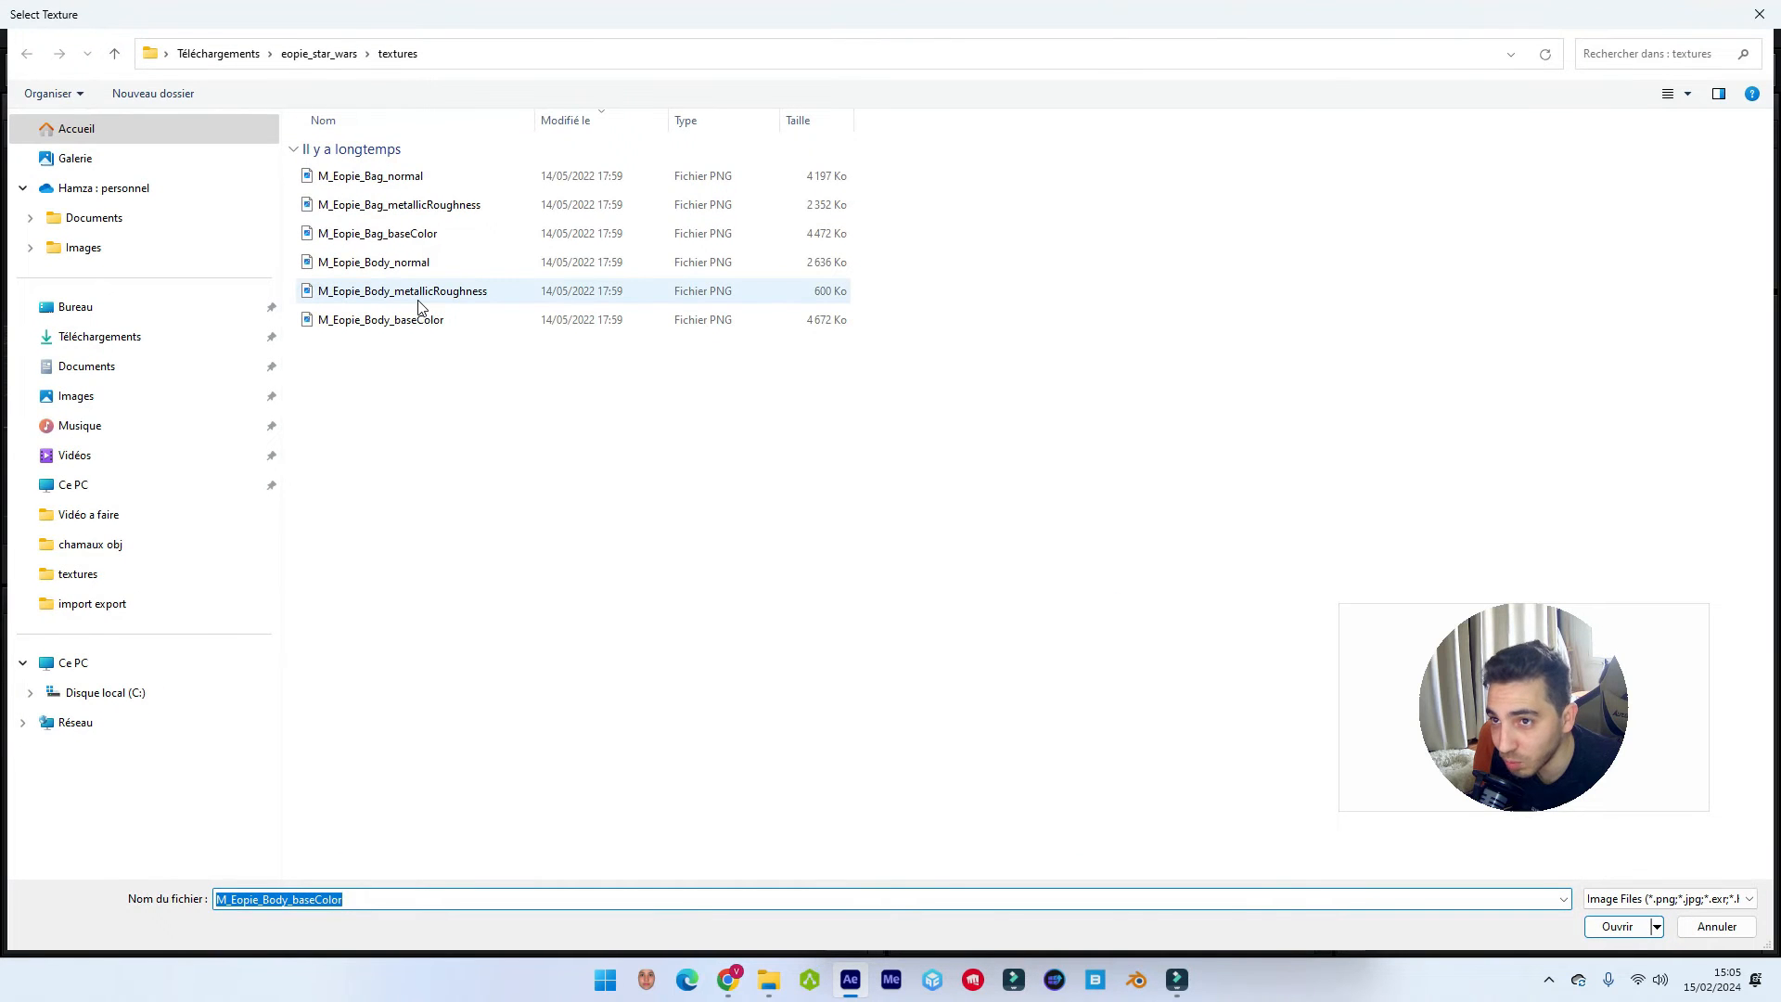
double_click(425, 295)
click(1310, 907)
Load M_Eopie_Body_normal as the normal bump texture of the M_Eopie_Body material.
click(1032, 796)
click(1099, 620)
double_click(420, 267)
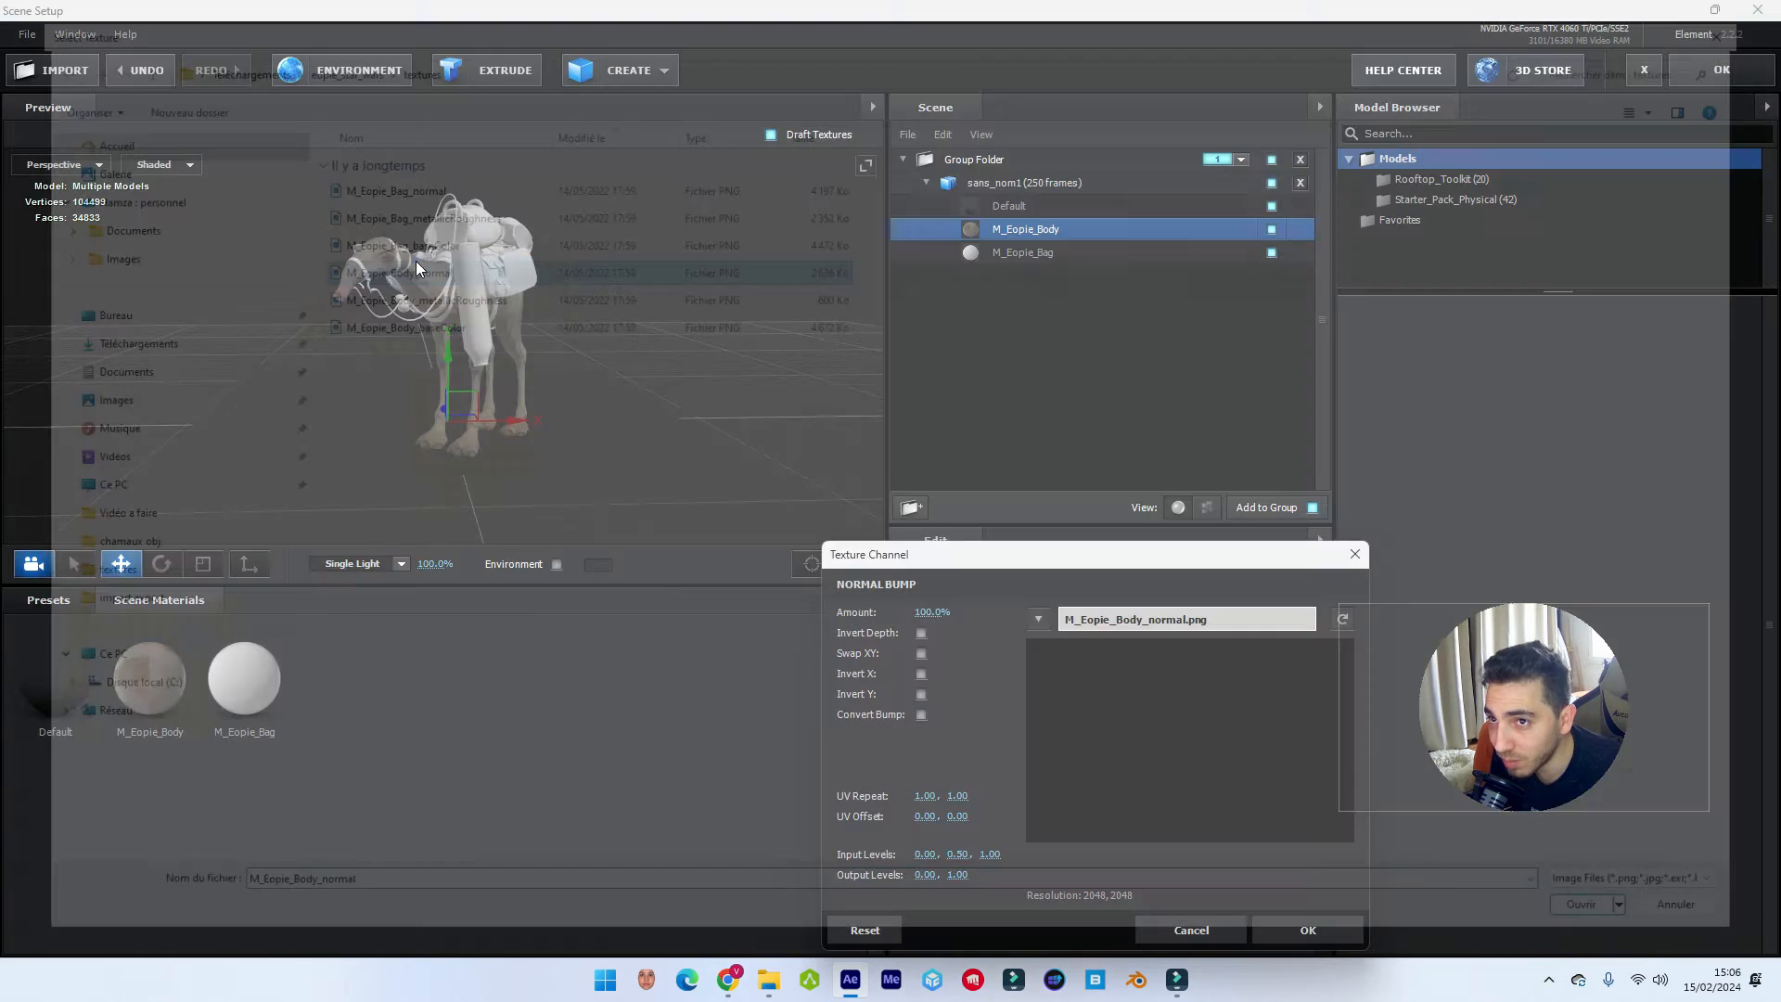
click(1310, 918)
Load M_Eopie_Bag_baseColor as the diffuse texture of the M_Eopie_Bag material.
click(1022, 252)
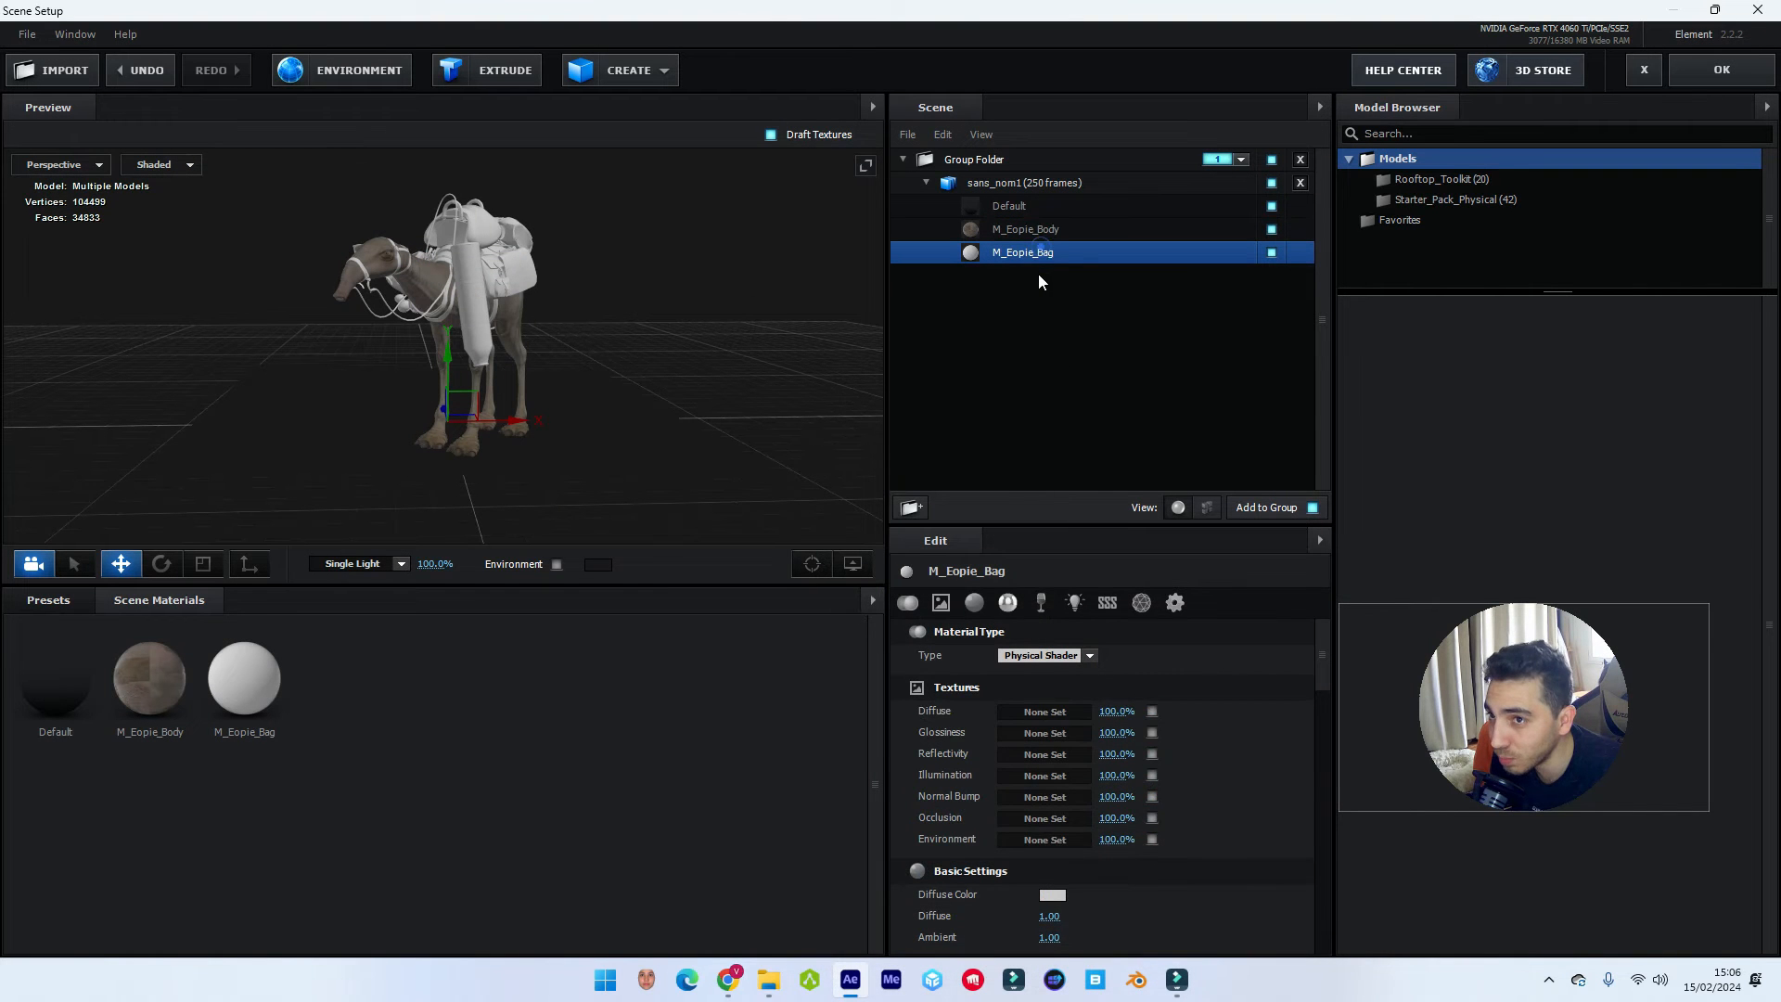
click(1044, 711)
click(1100, 596)
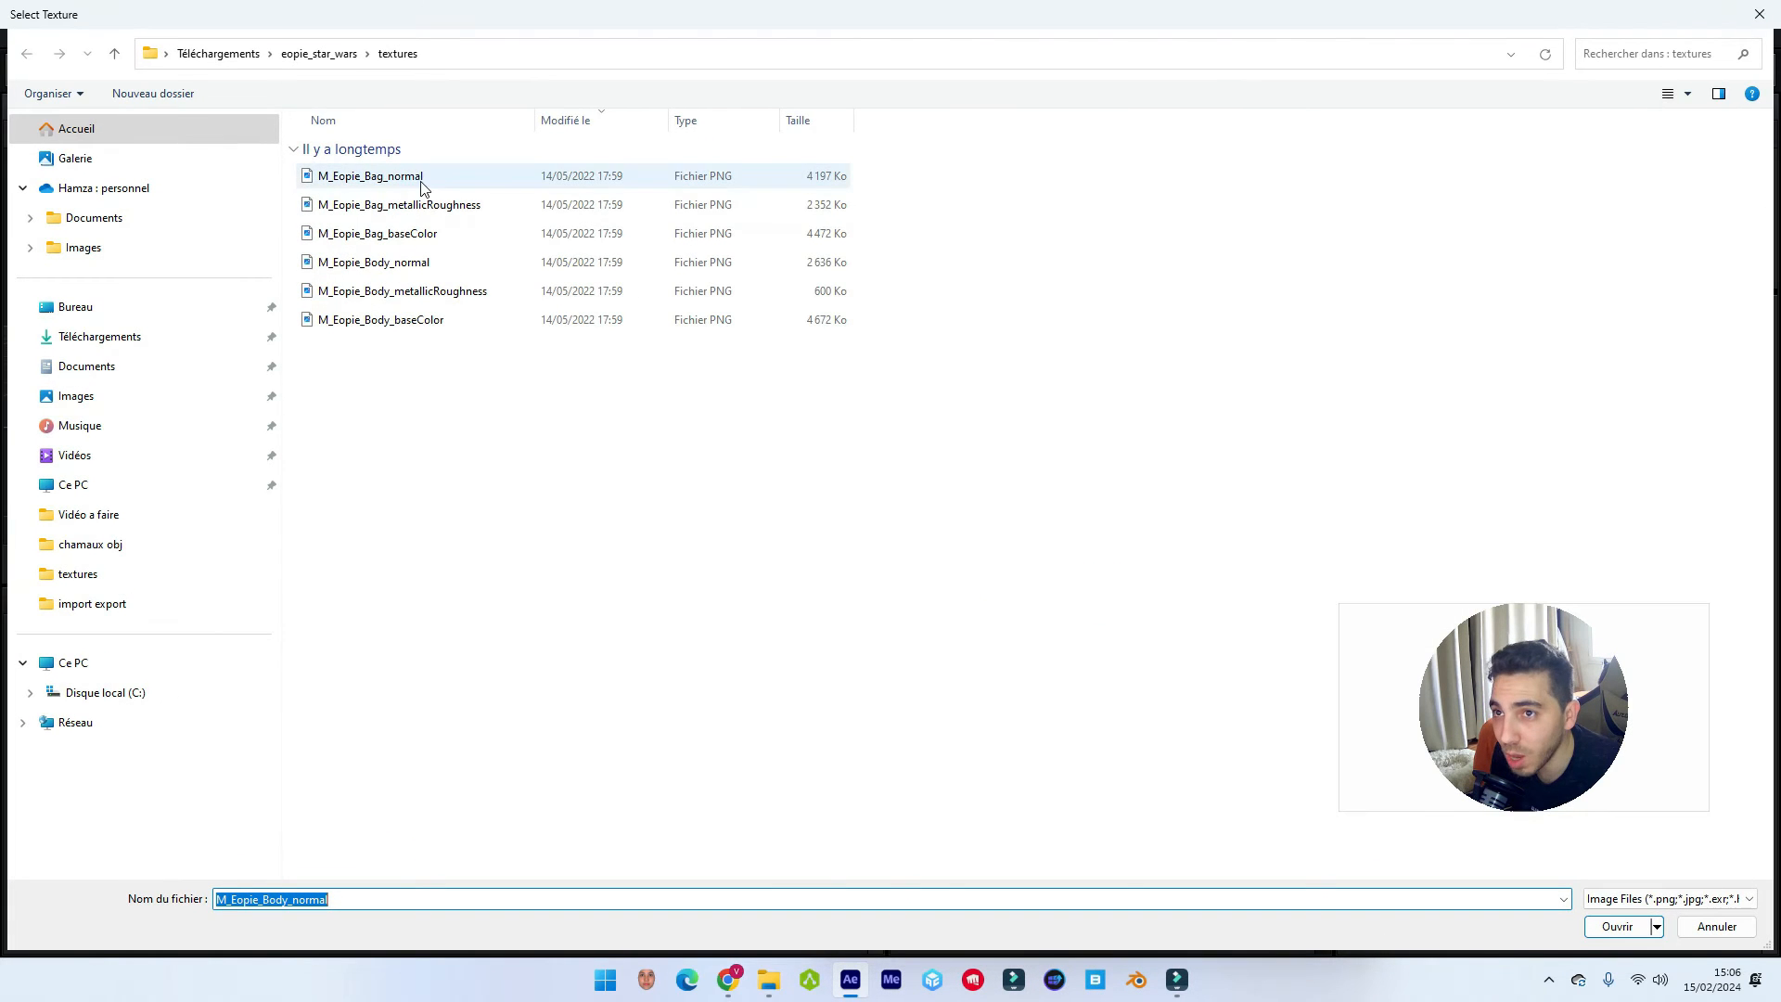
double_click(424, 236)
click(1307, 912)
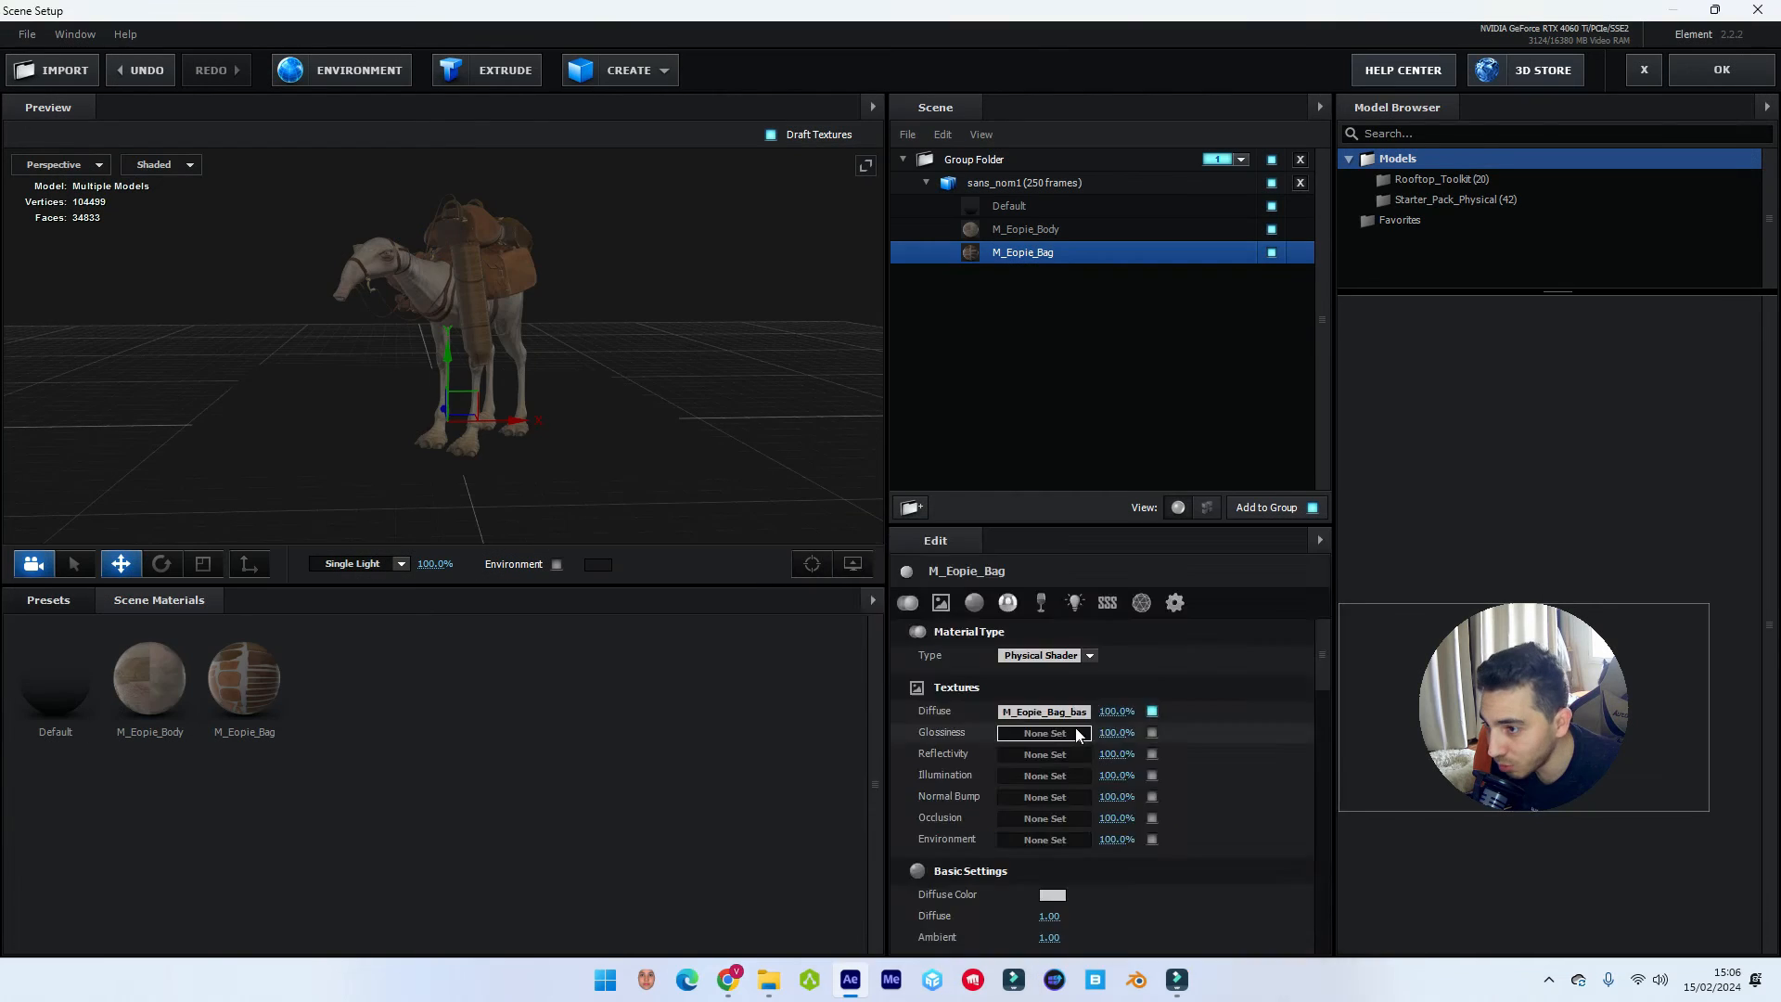
Load M_Eopie_Bag_metallicRoughness as the glossiness texture of the M_Eopie_Bag material.
click(1045, 736)
click(1100, 598)
double_click(419, 206)
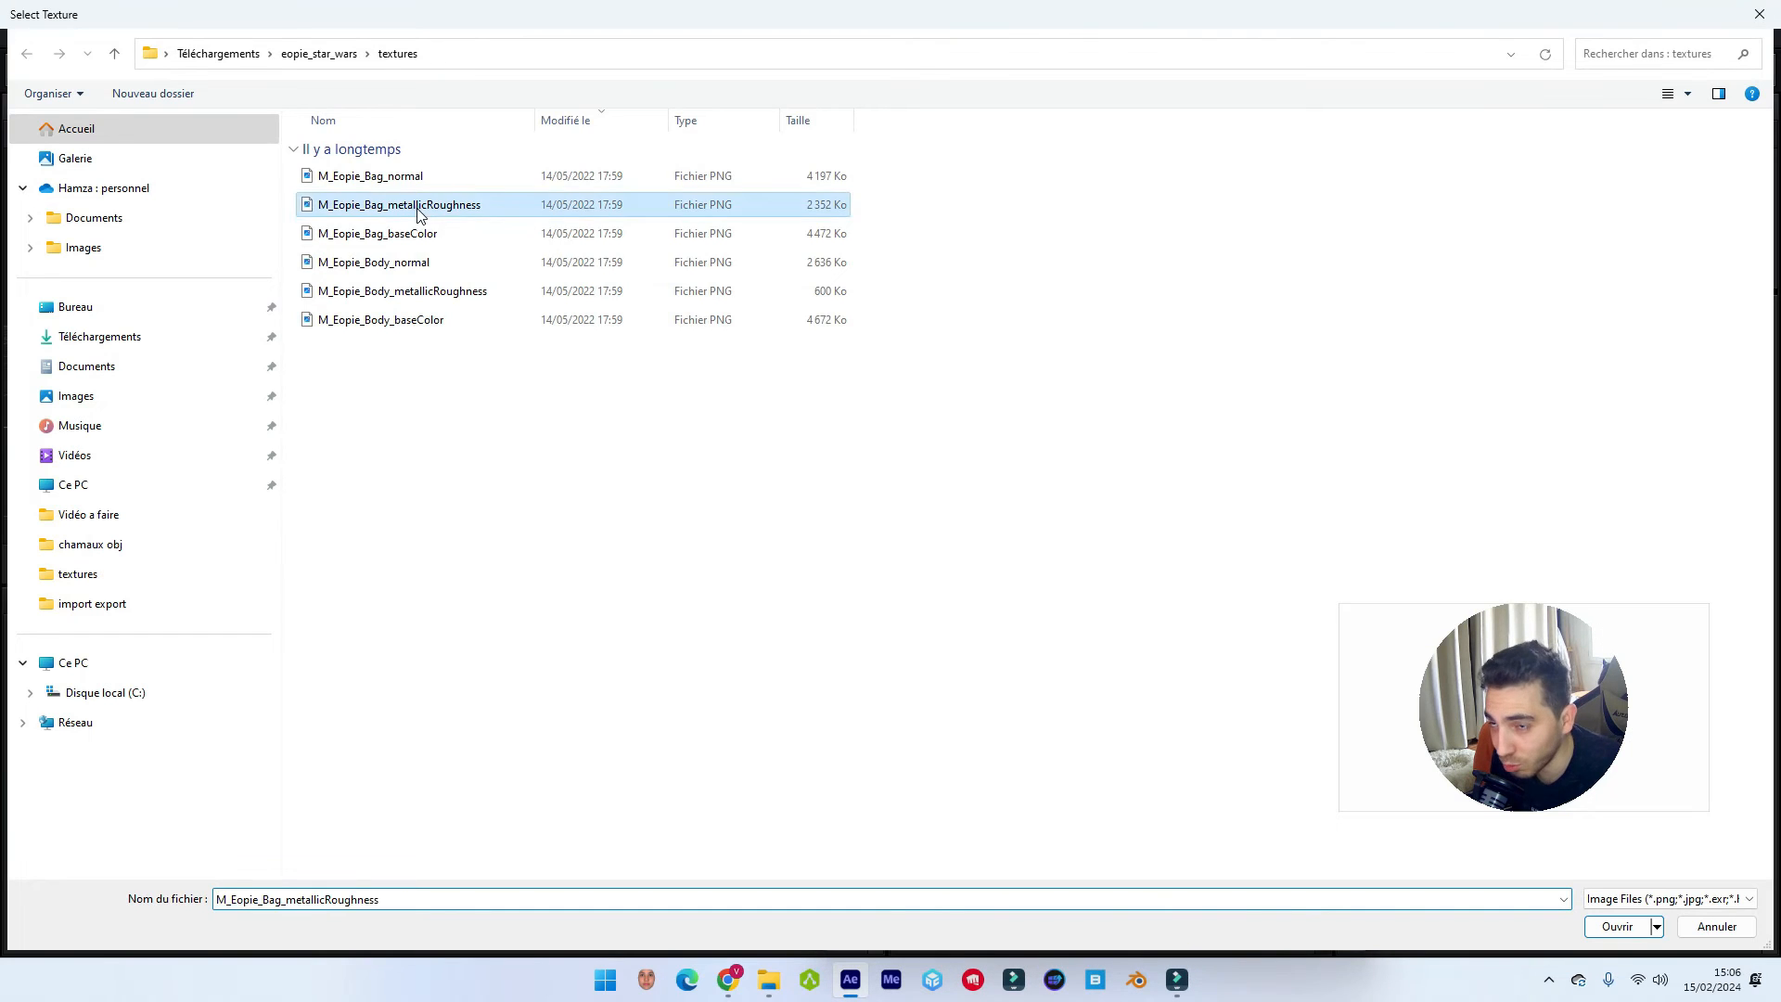
Load M_Eopie_Bag_normal as the normal bump texture of the M_Eopie_Bag material and accept the scene setup.
click(1185, 606)
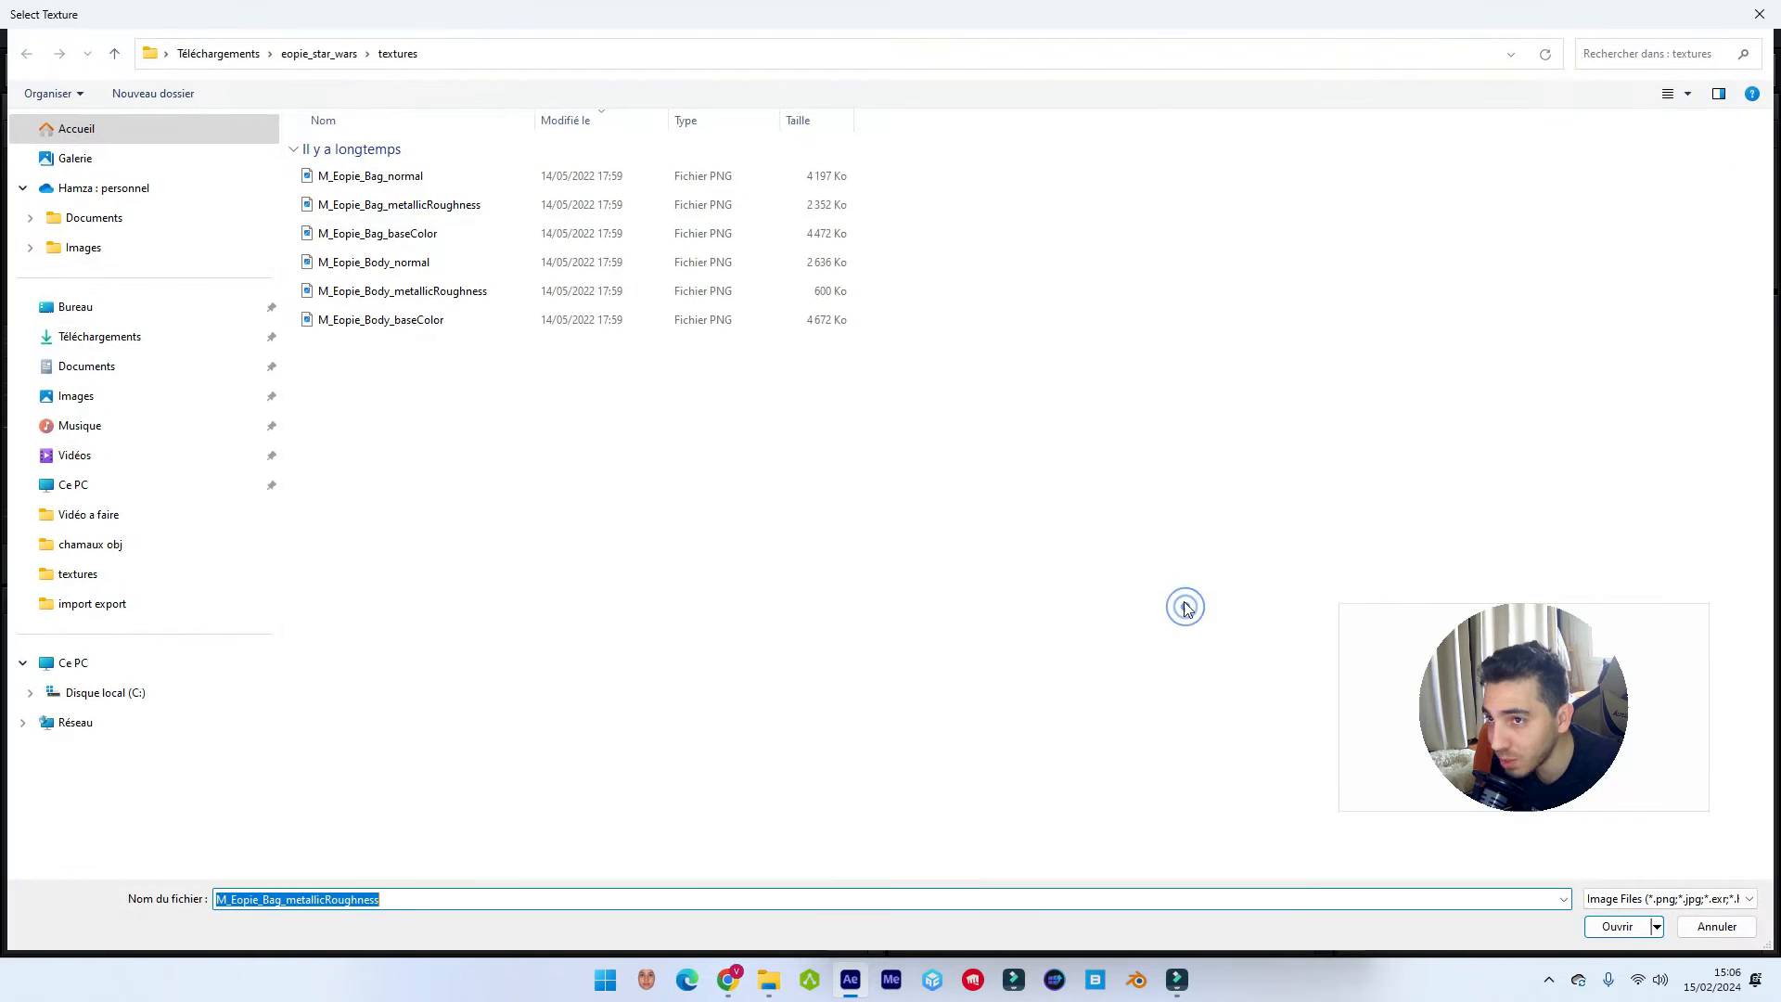
double_click(401, 176)
click(1296, 930)
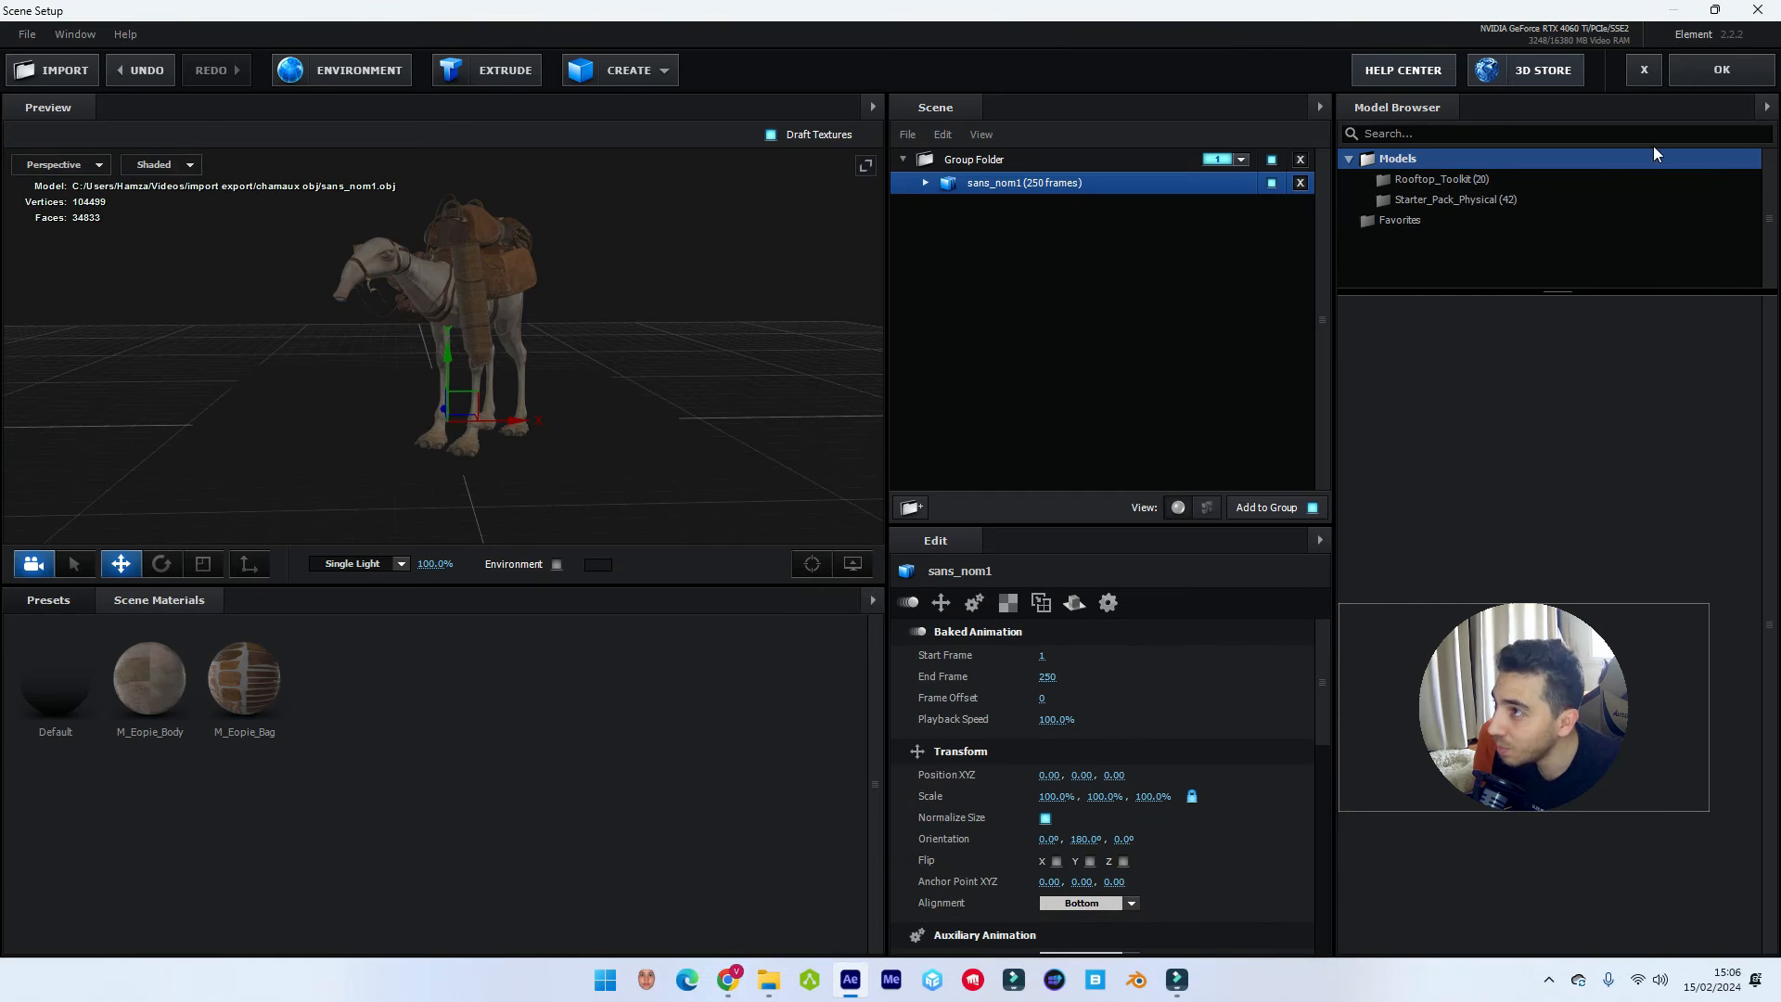
click(1702, 68)
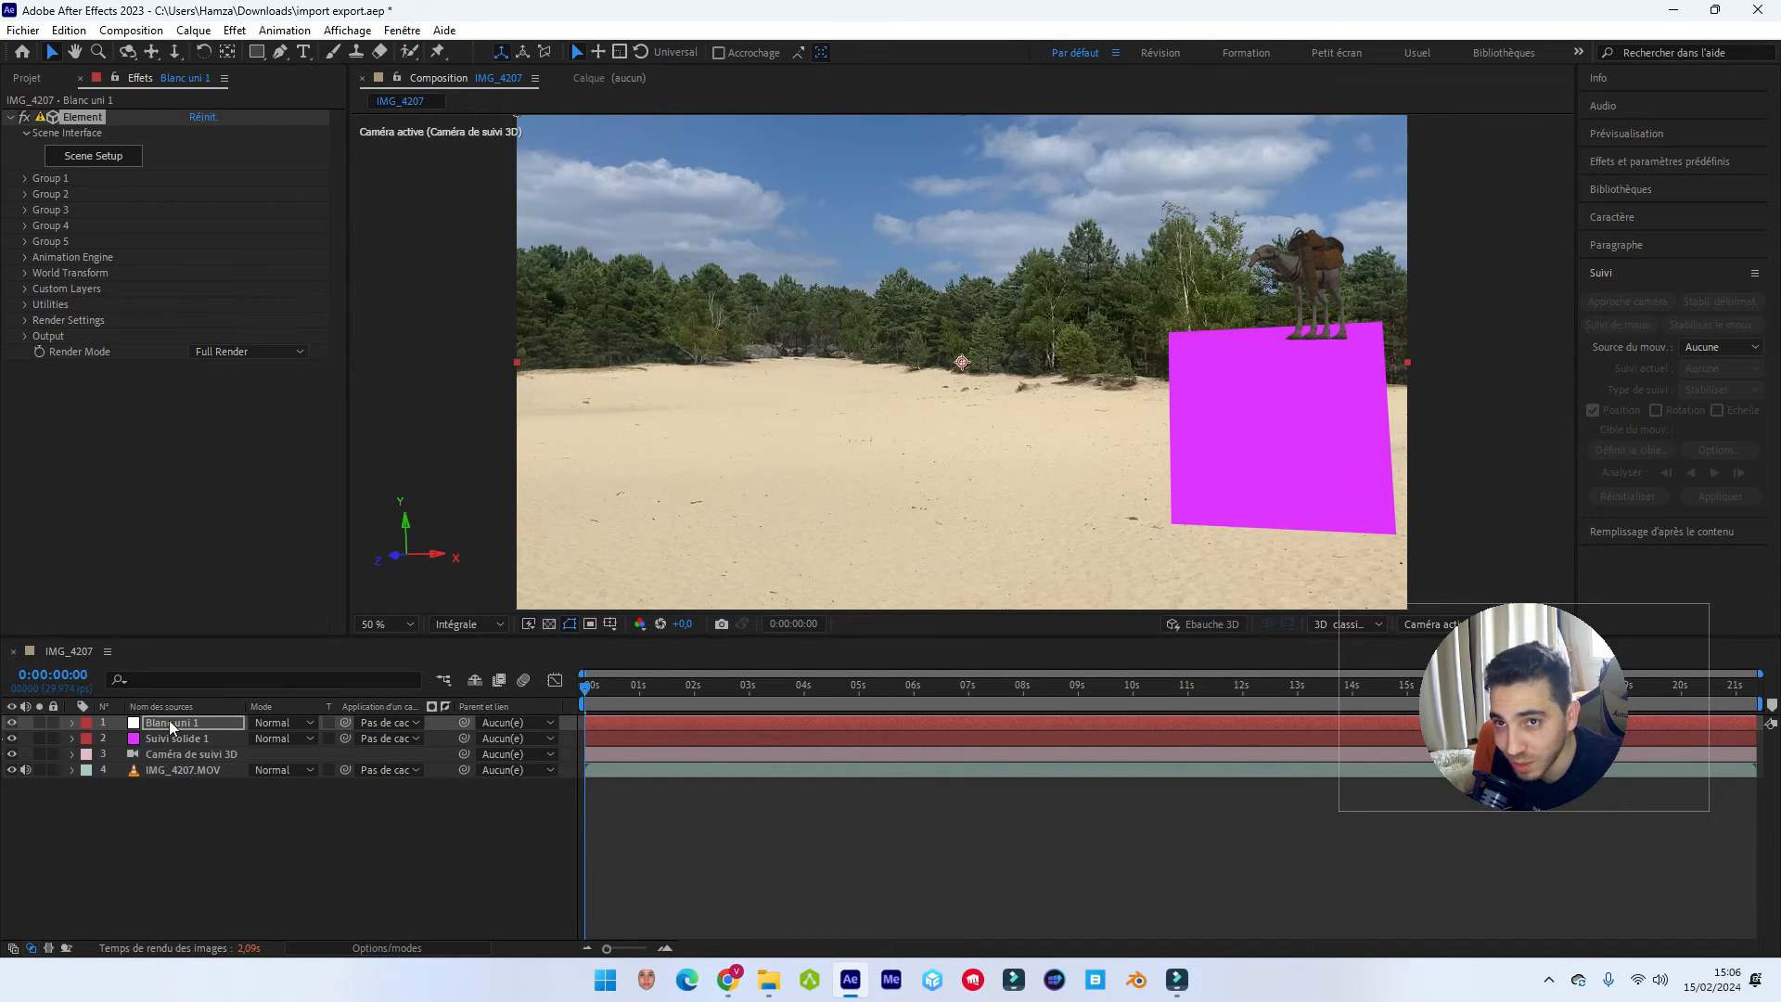
Create a group null for Group 1 of the Element effect.
click(24, 177)
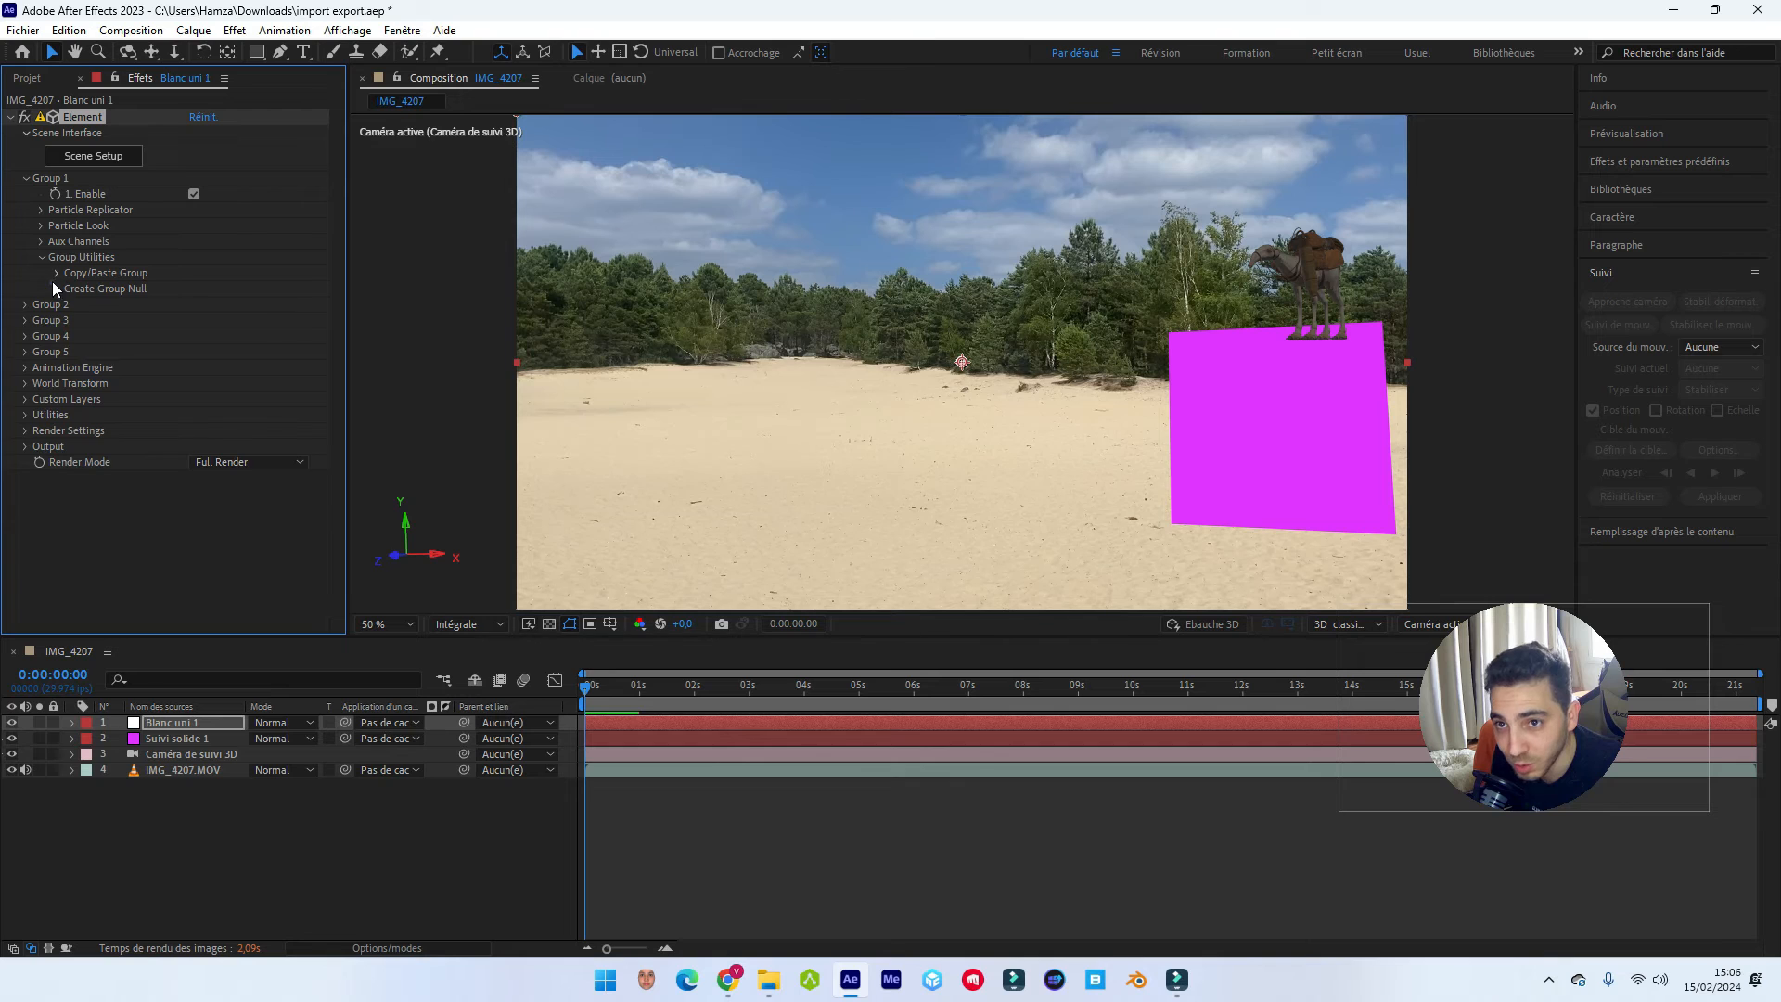
click(53, 284)
click(110, 312)
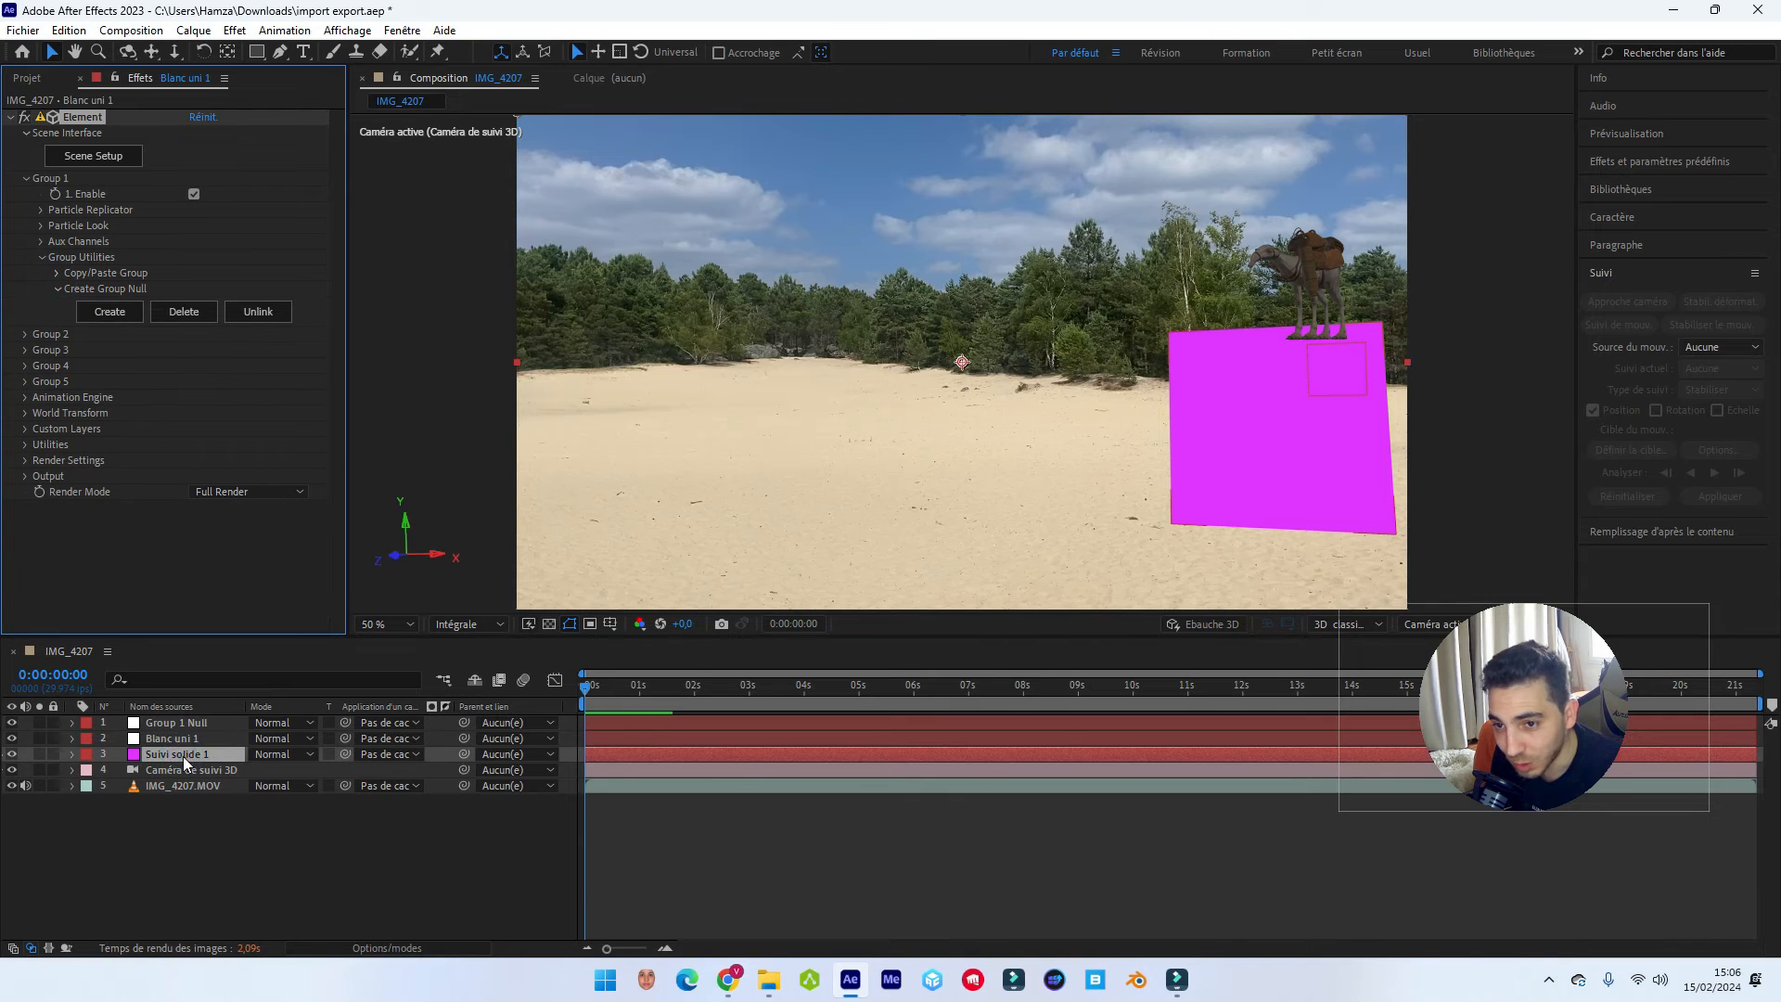
Copy the position of the Suivi solide 1 layer onto the Group 1 Null layer.
click(182, 755)
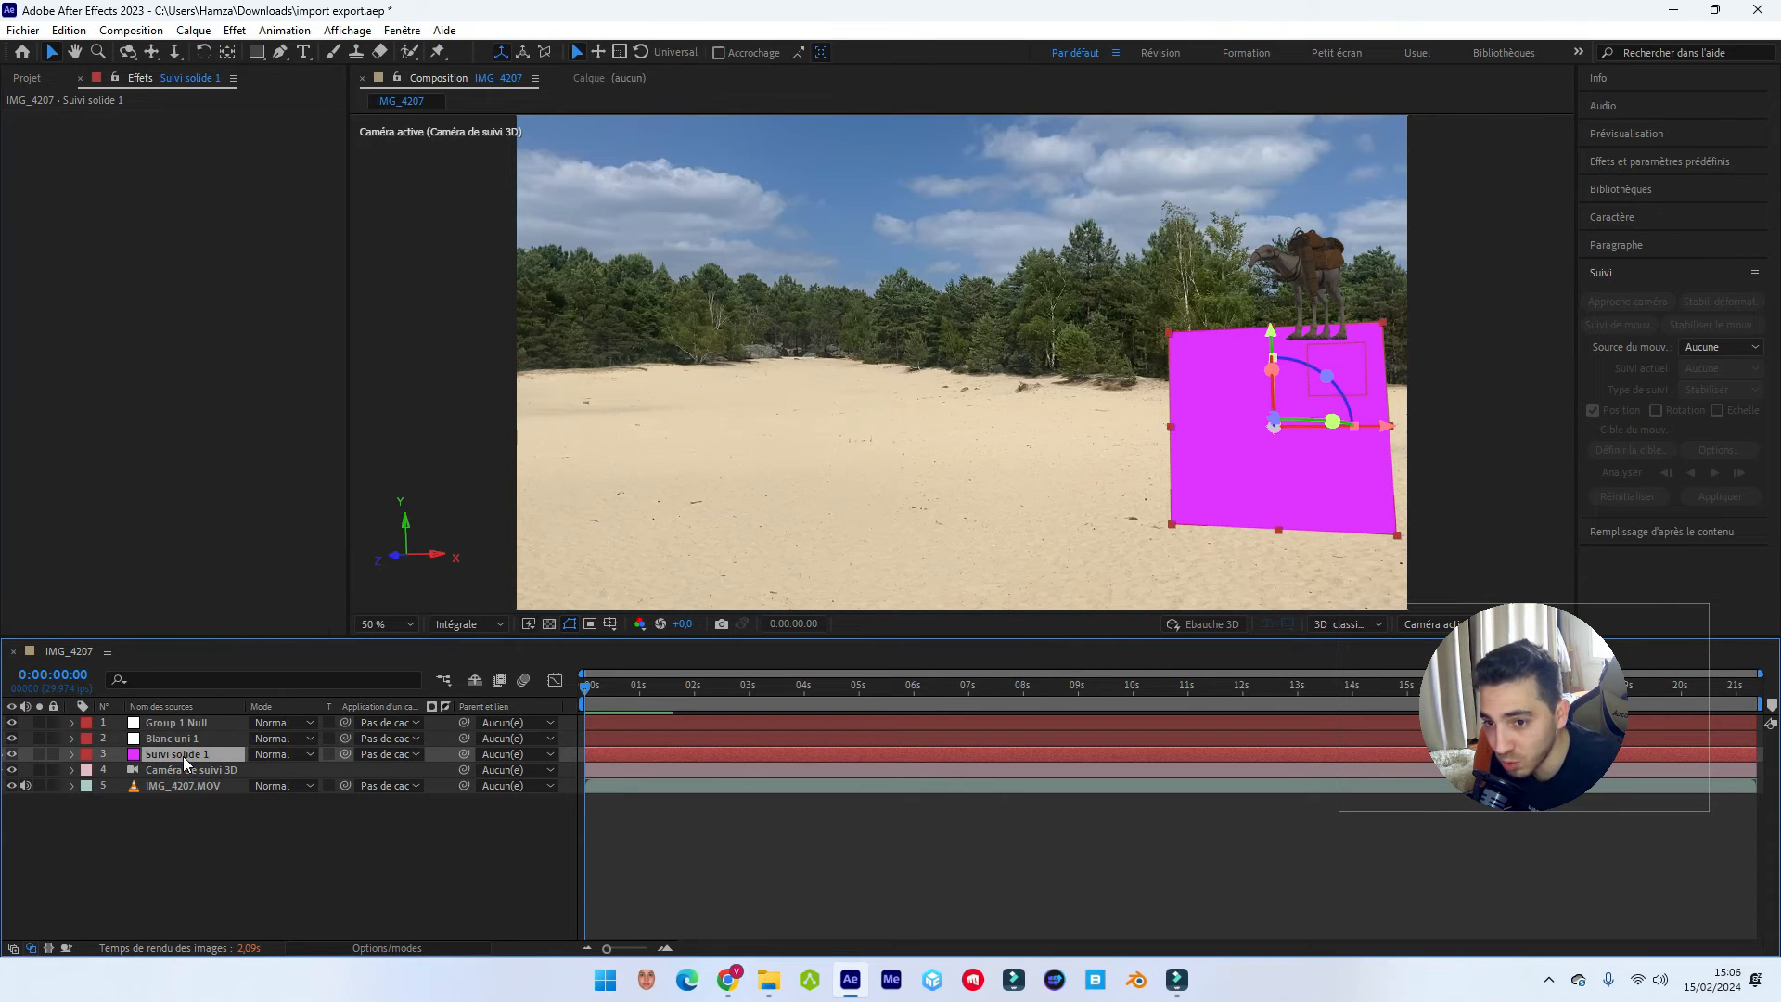
key(p)
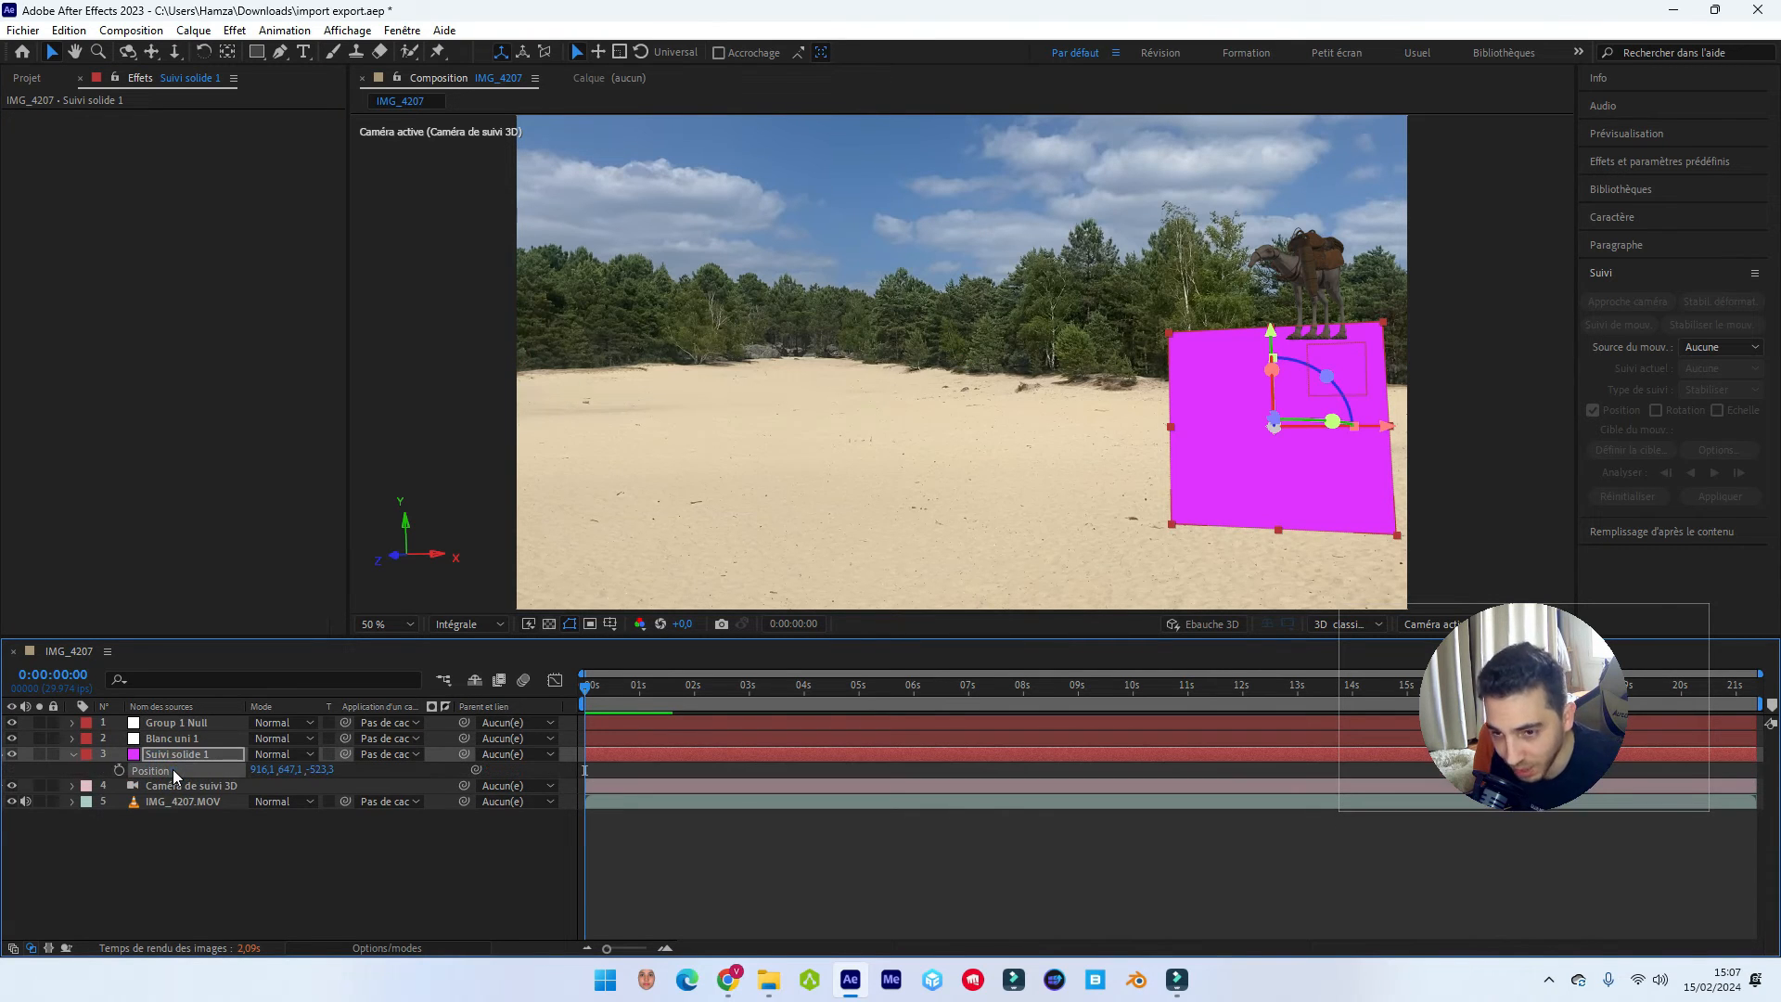
click(195, 725)
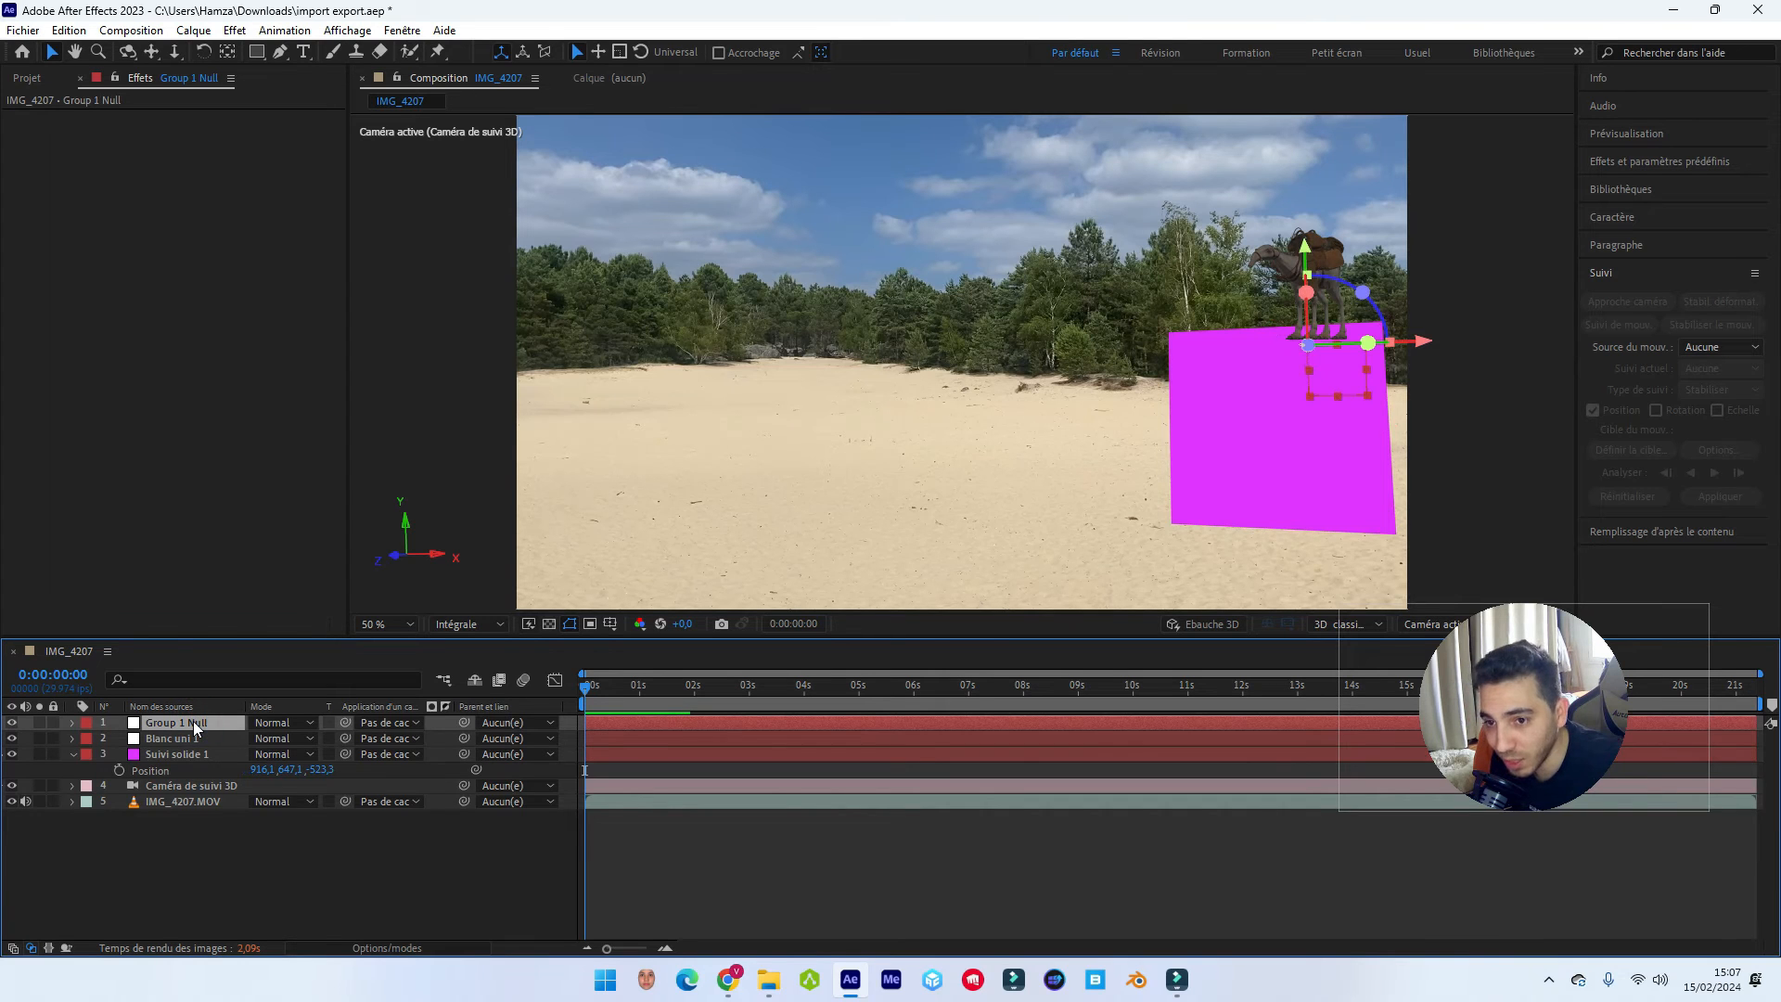
key(p)
click(154, 744)
key(ctrl+v)
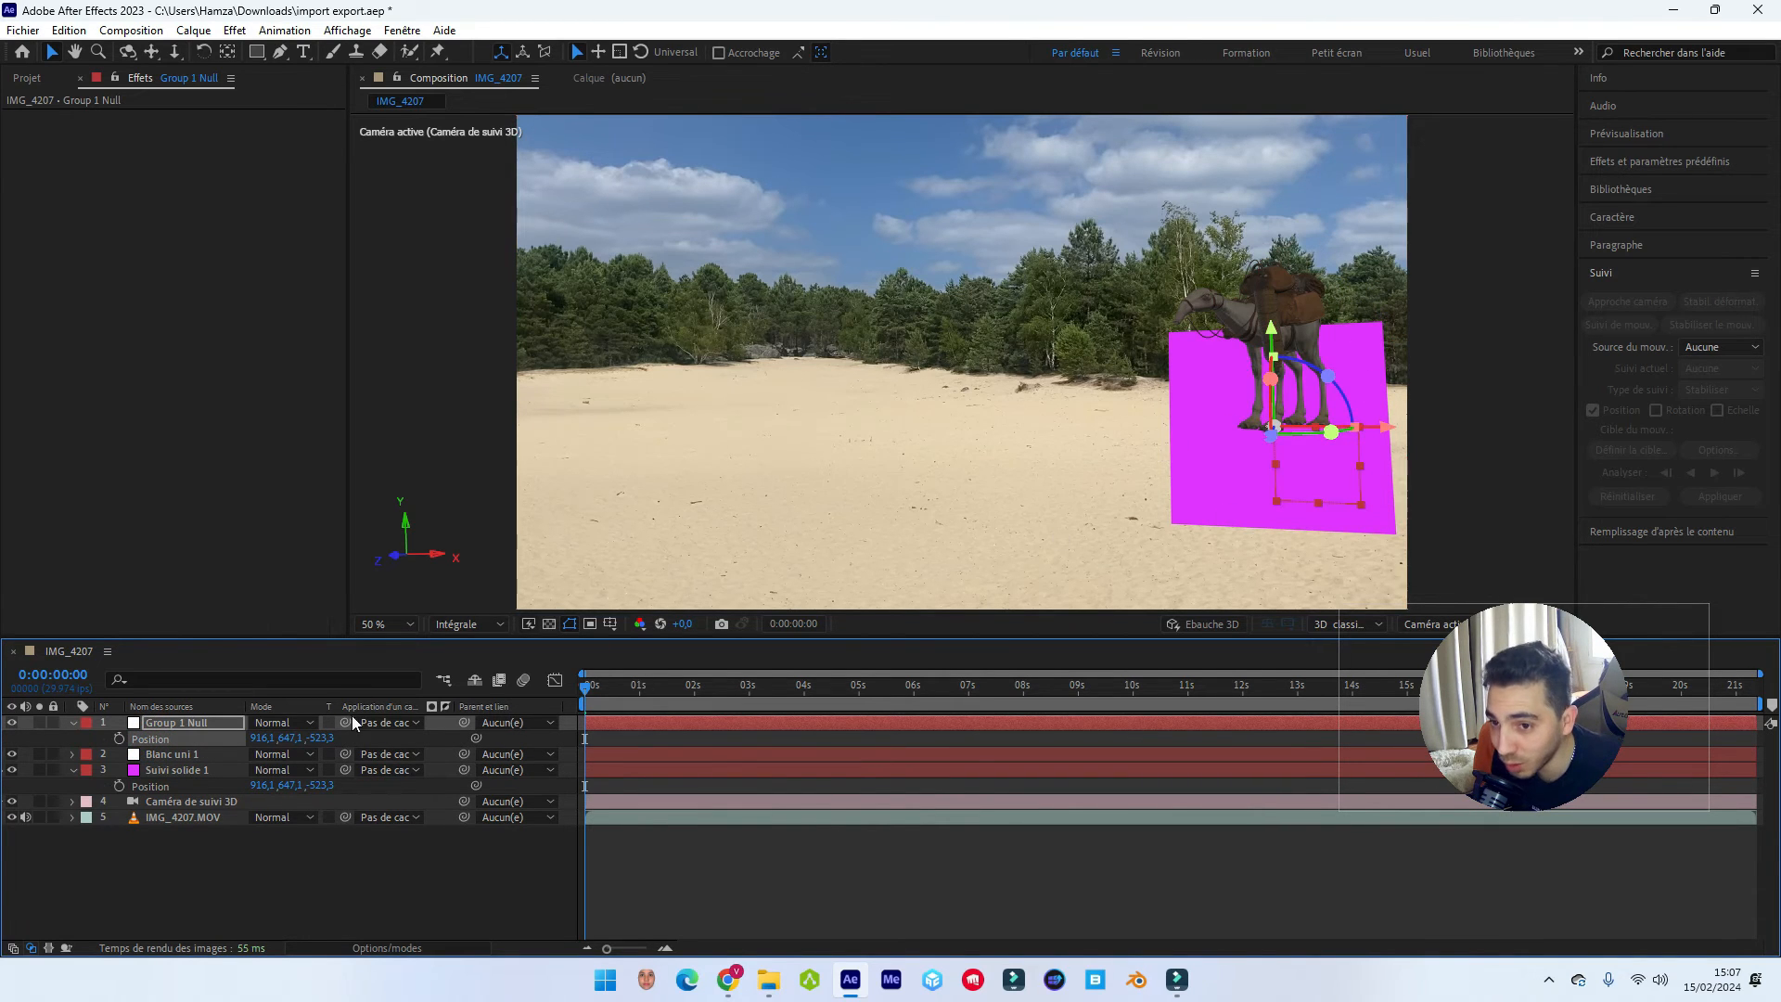
Hide the Suivi solide 1 layer and collapse the open layer properties in the timeline.
click(11, 771)
click(72, 723)
click(73, 754)
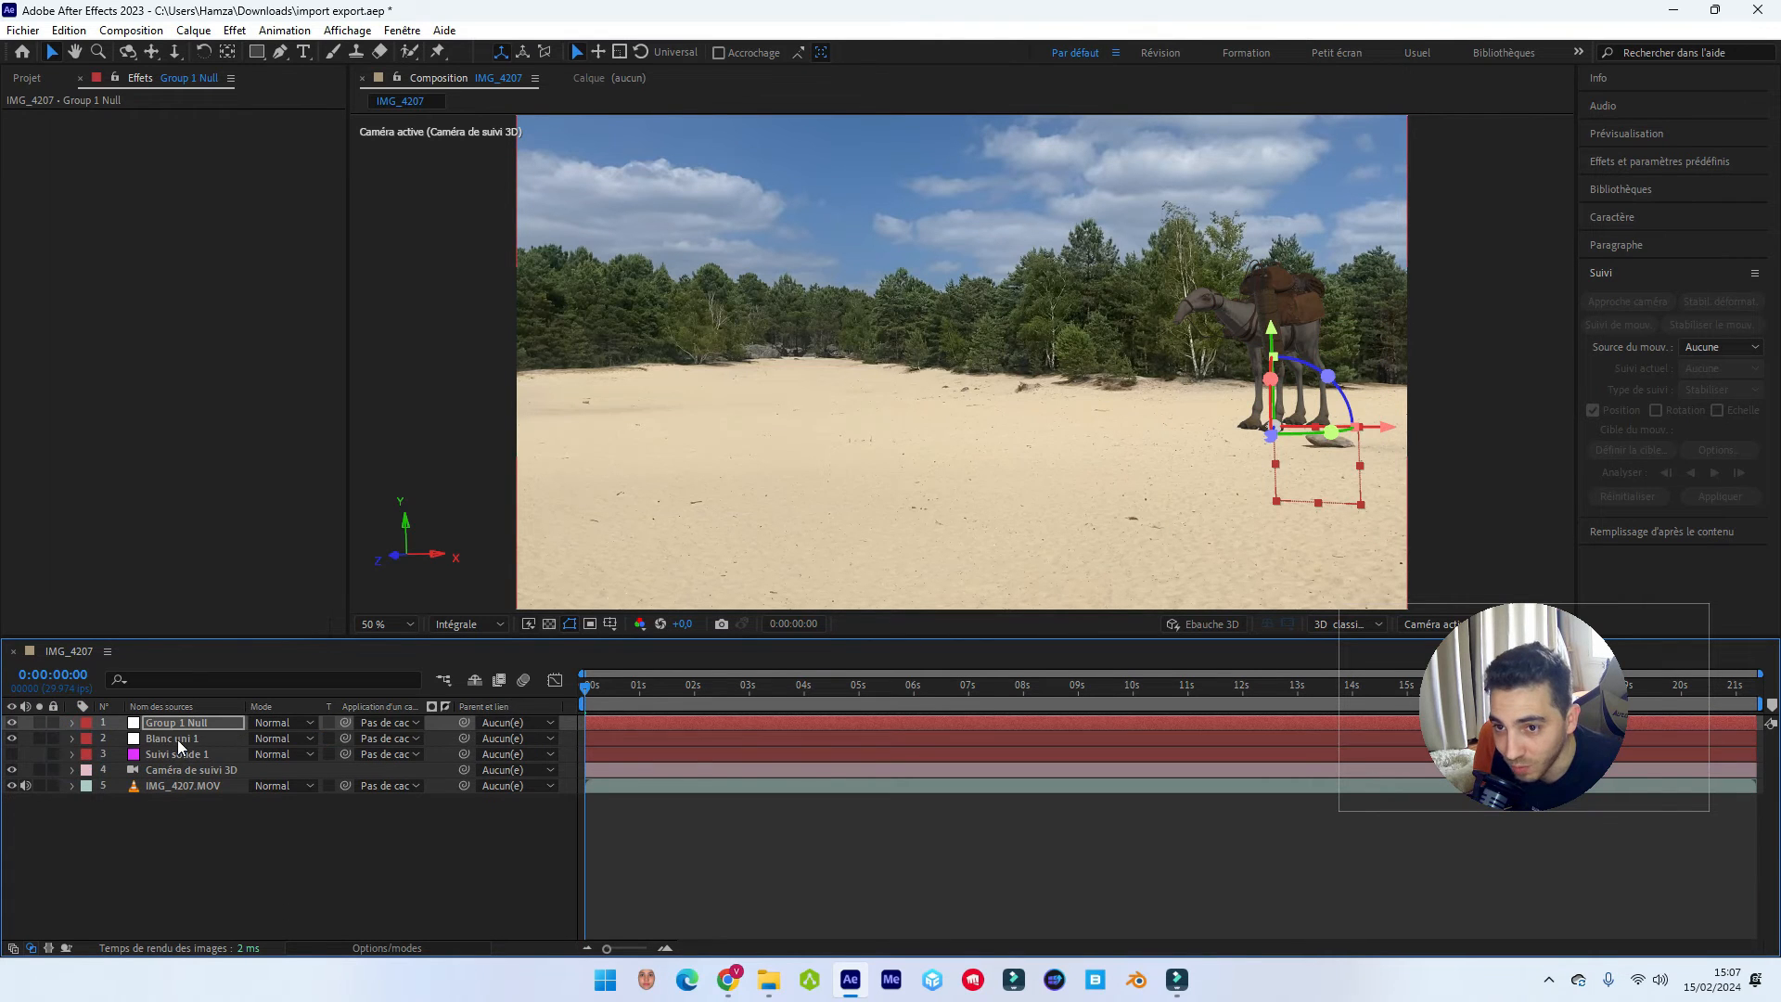
Assign the sans_nom1 model to auxiliary animation Channel 1 in the Element scene setup and accept the scene.
click(176, 739)
click(94, 156)
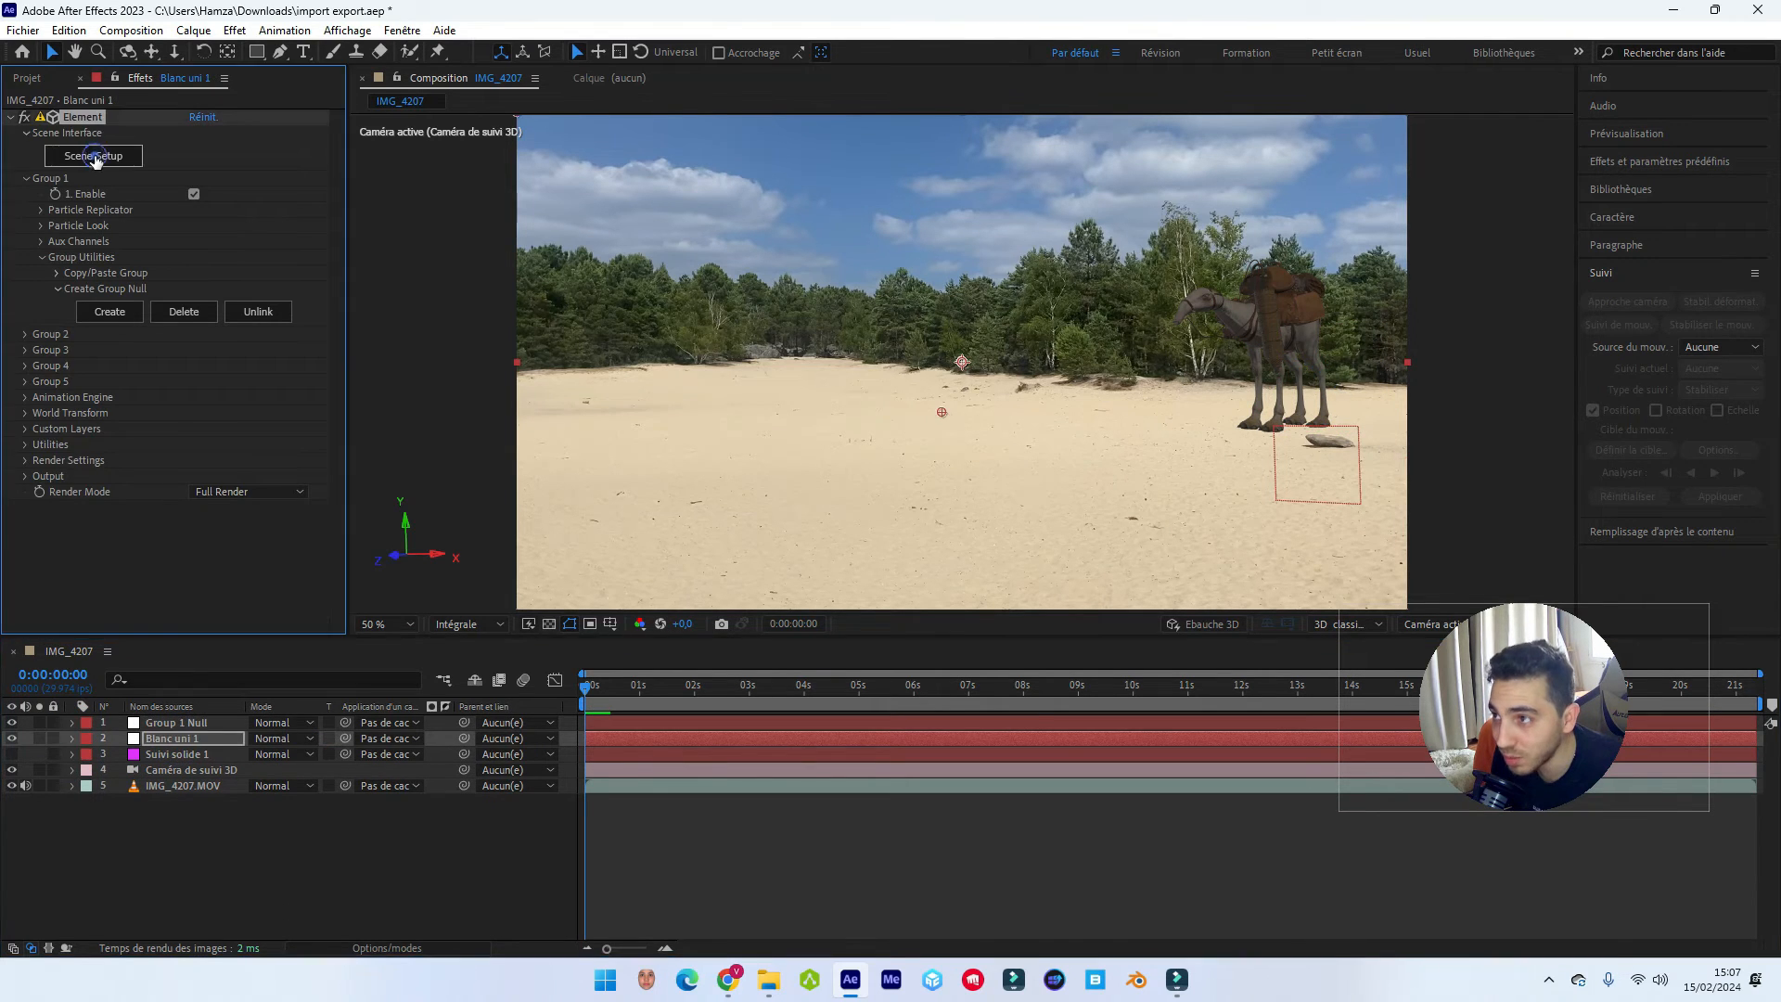
right_click(986, 184)
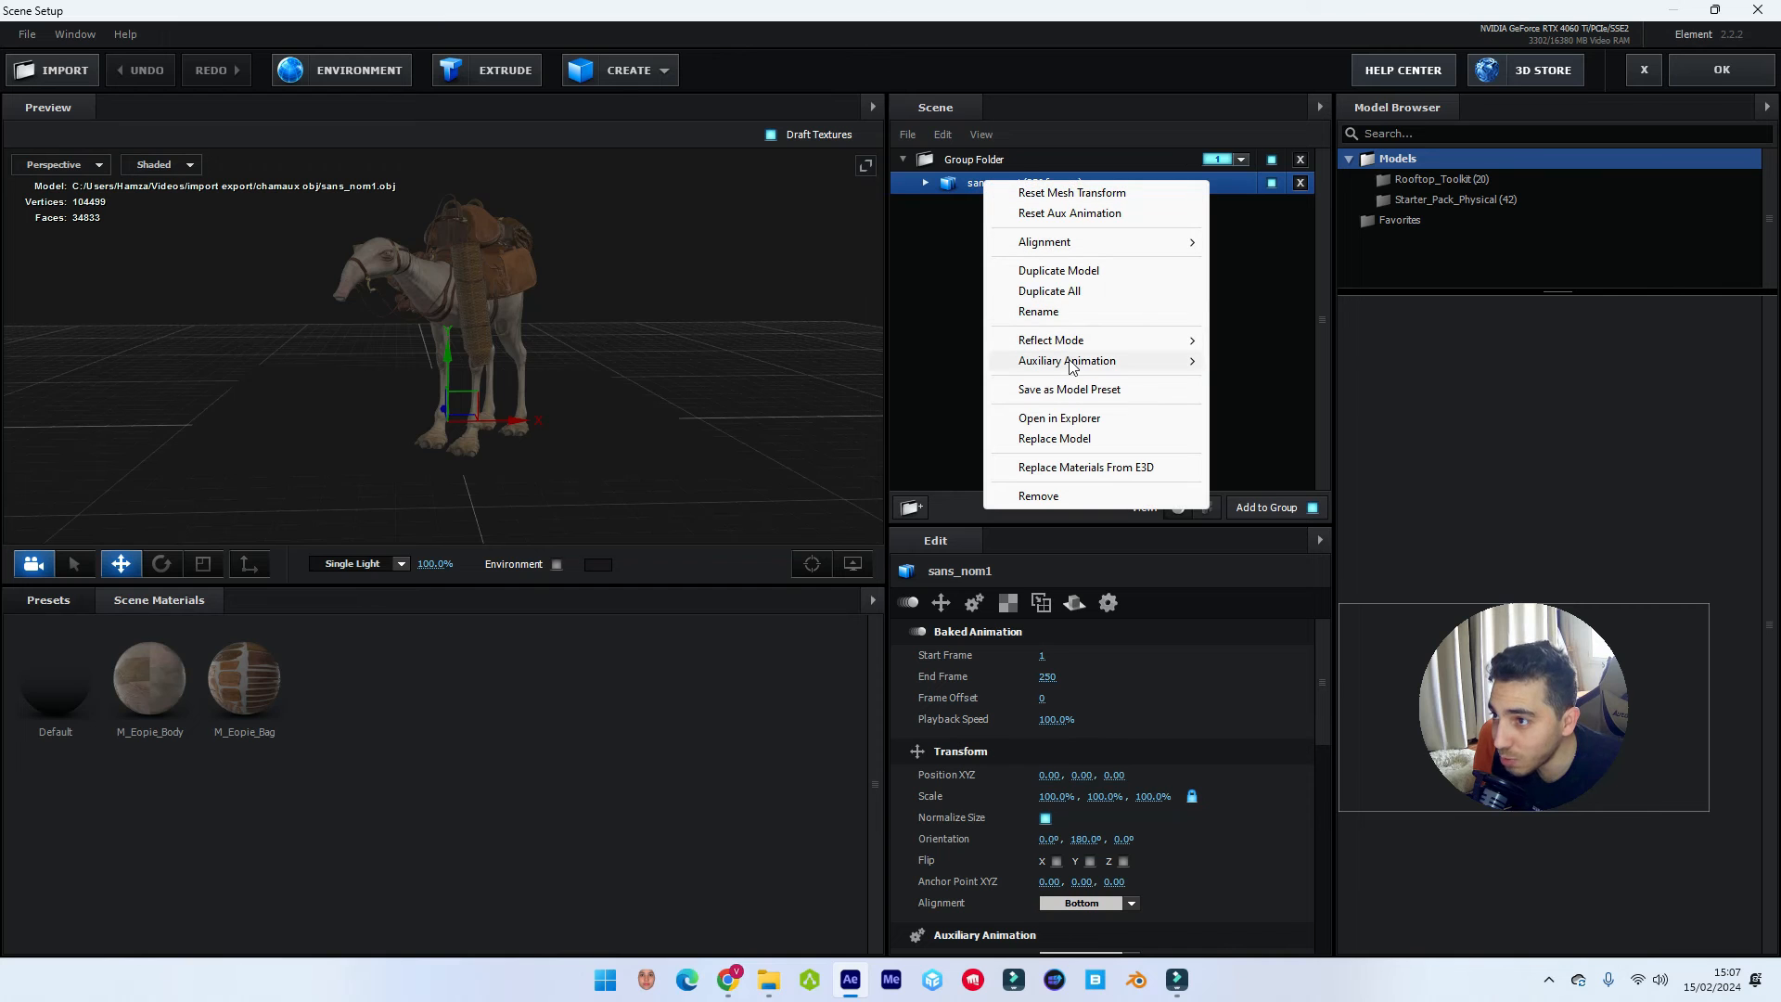
mouse_move(1072, 365)
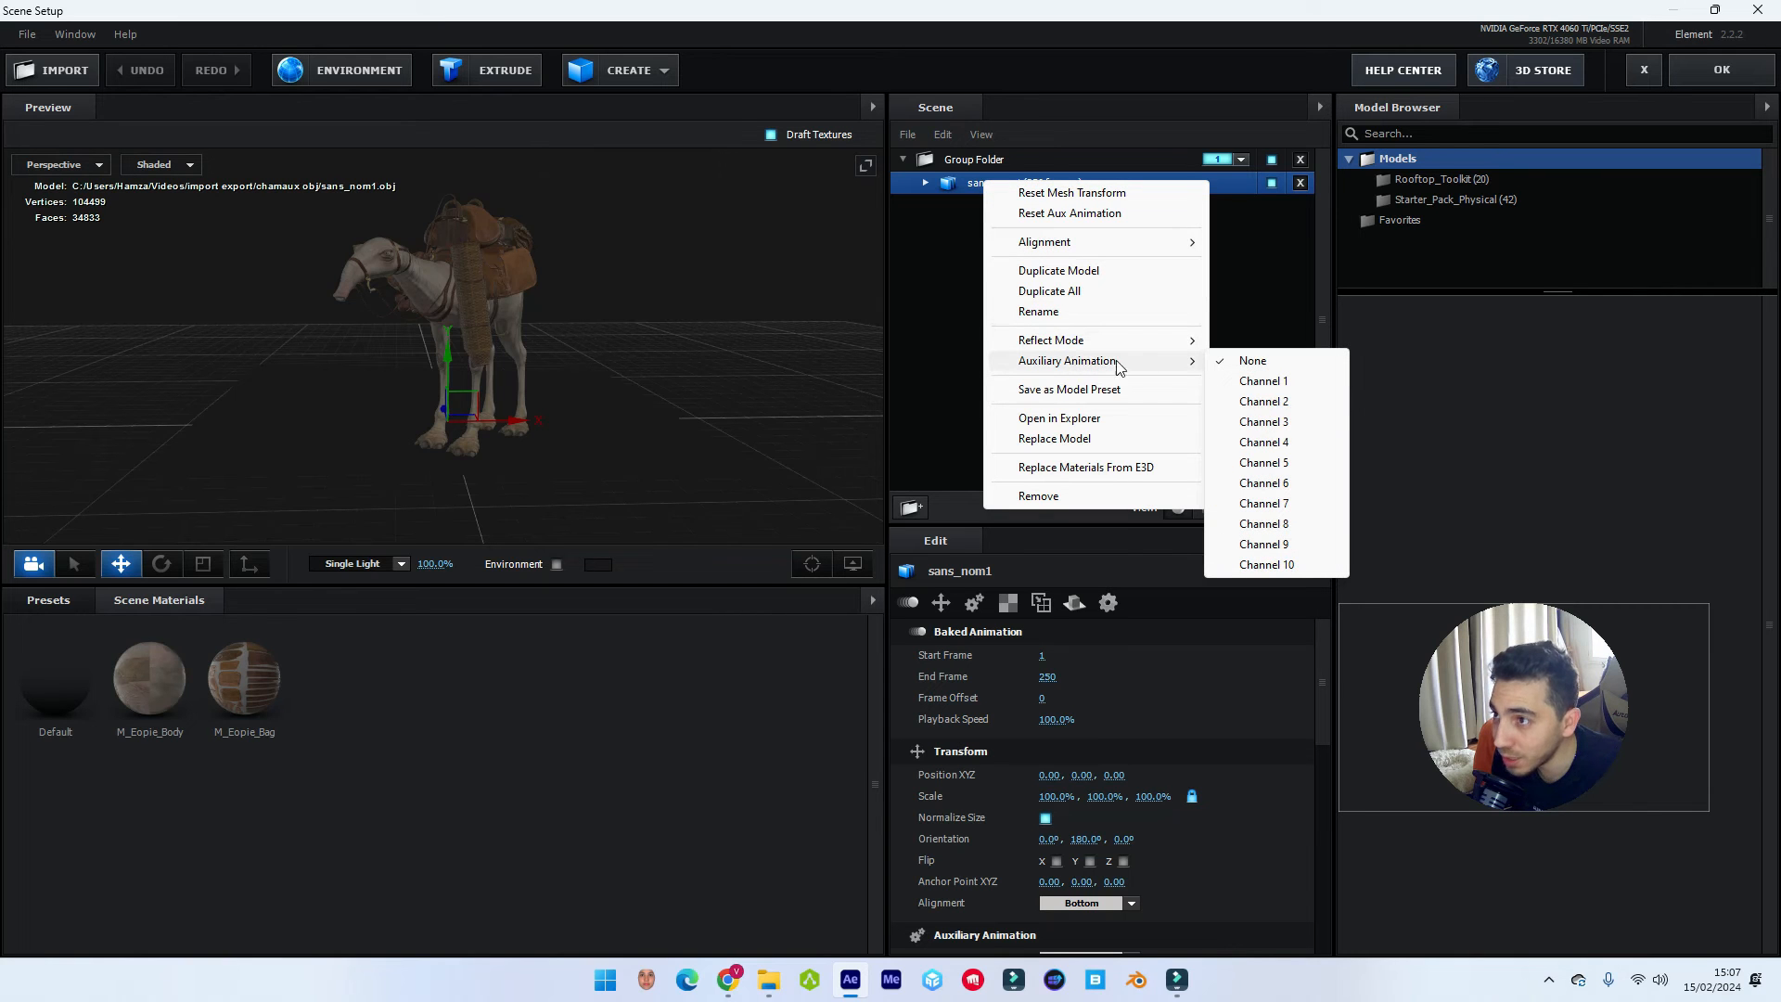
click(1261, 380)
click(1733, 74)
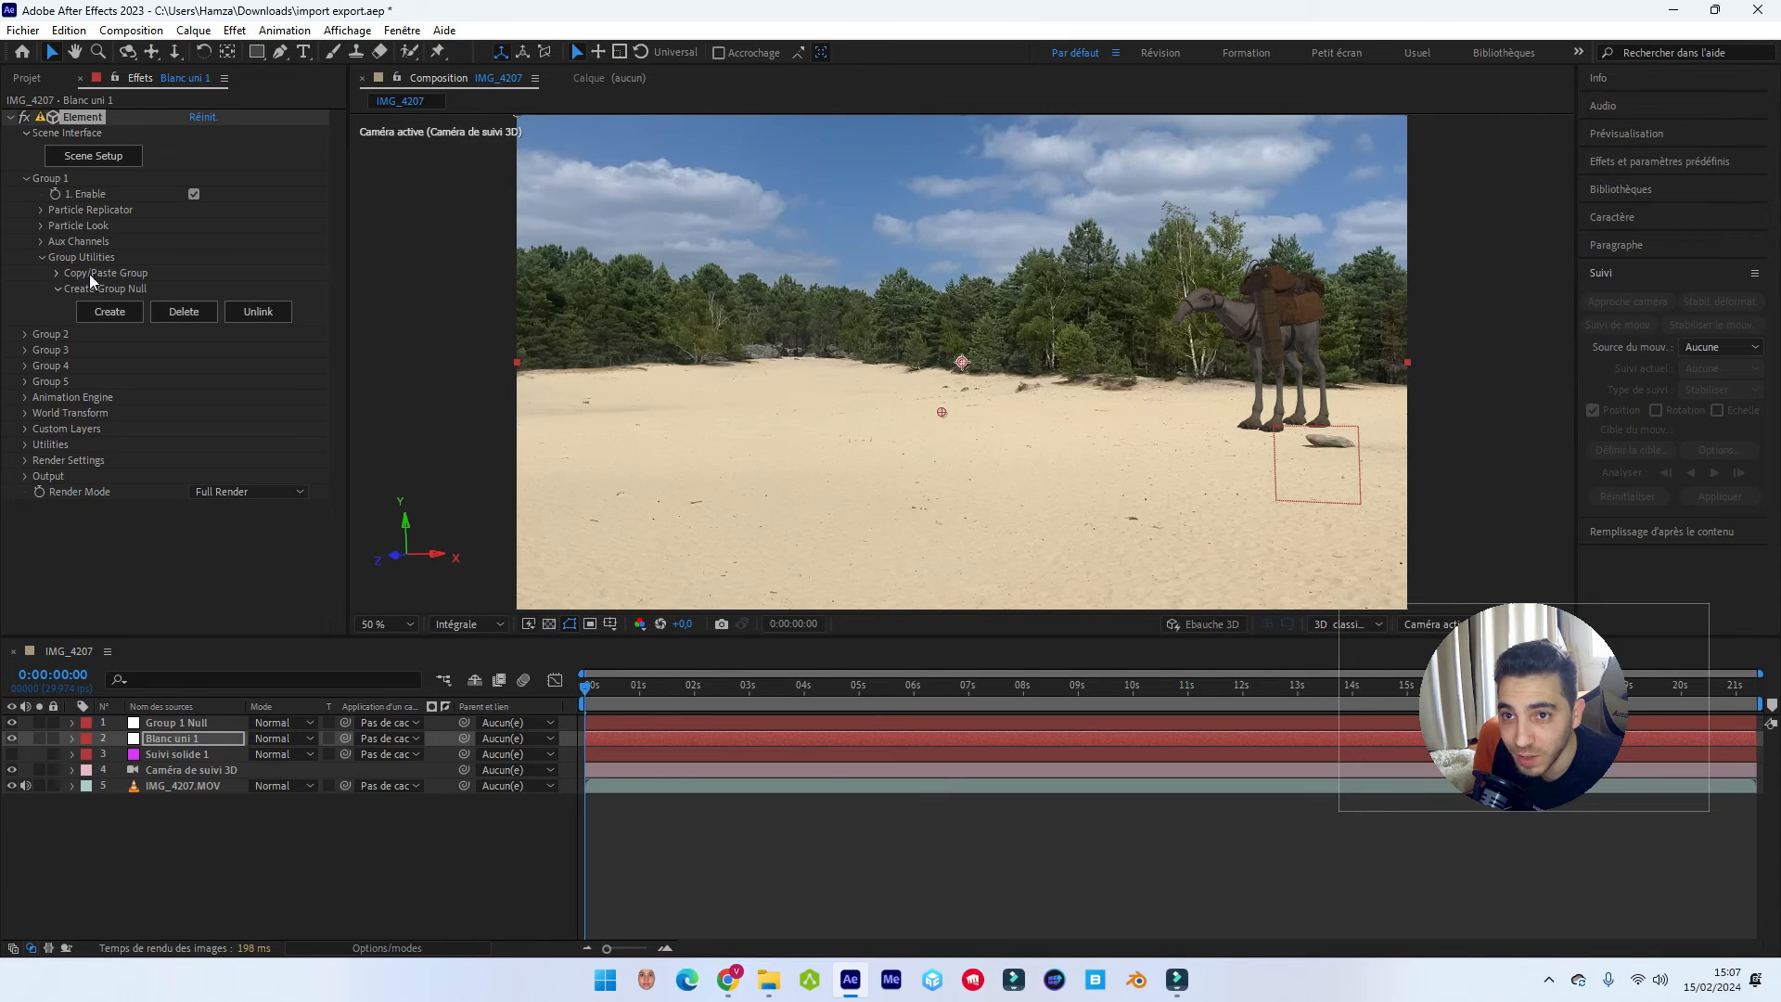
Set Group 1's auxiliary Channel 1 position to -0.50, 0.31, -0.27 and its scale to 1.43.
click(41, 242)
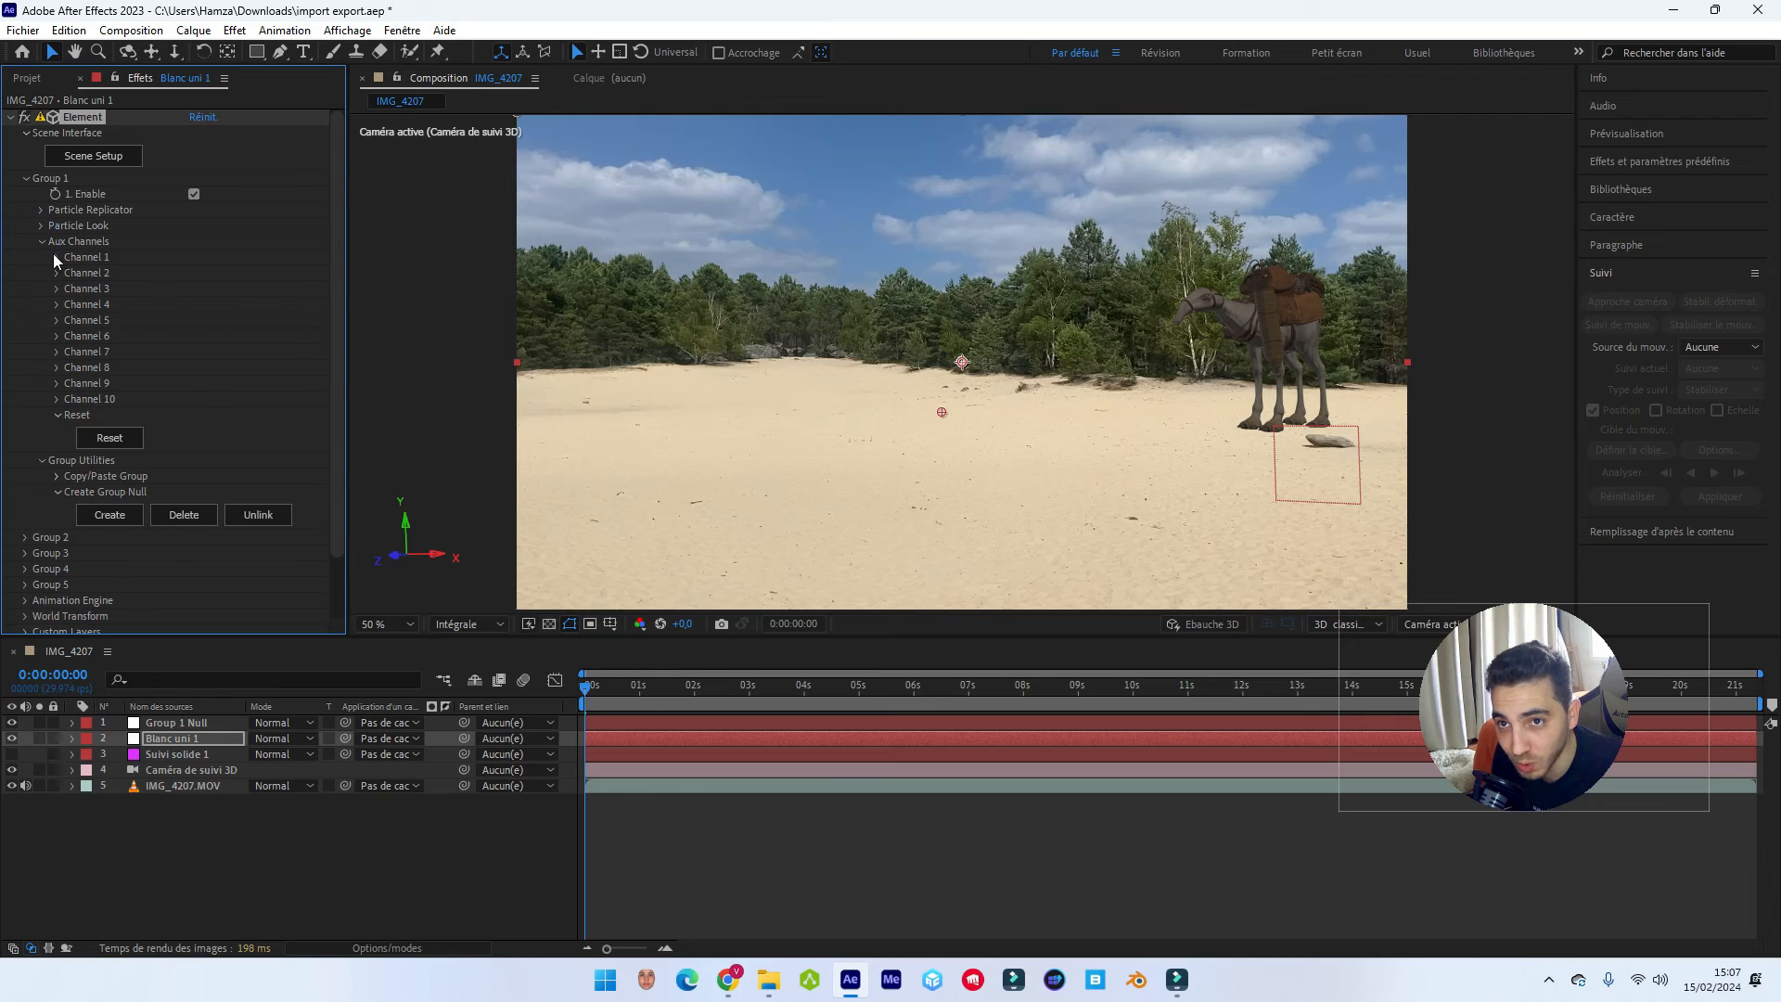
click(56, 257)
mouse_move(195, 288)
mouse_down()
mouse_move(218, 287)
mouse_move(126, 286)
mouse_move(216, 296)
mouse_up()
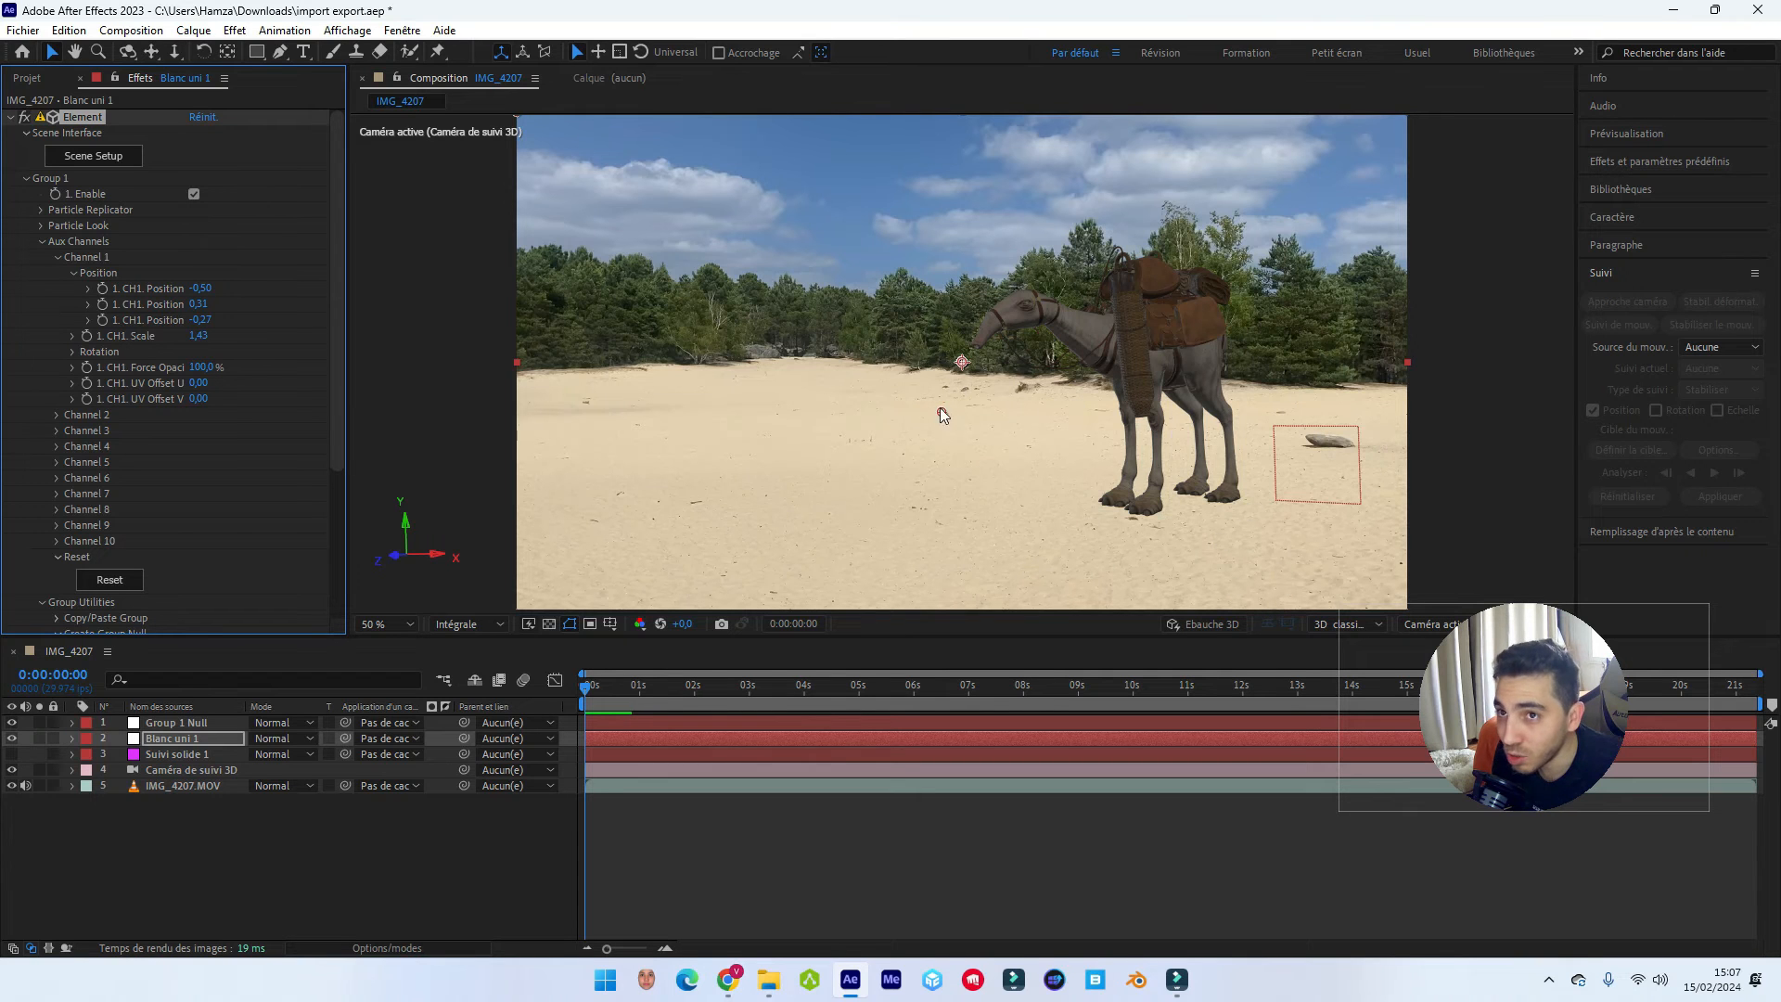
Create a white parallel light with 100% intensity that casts shadows at 100% shadow intensity.
click(193, 30)
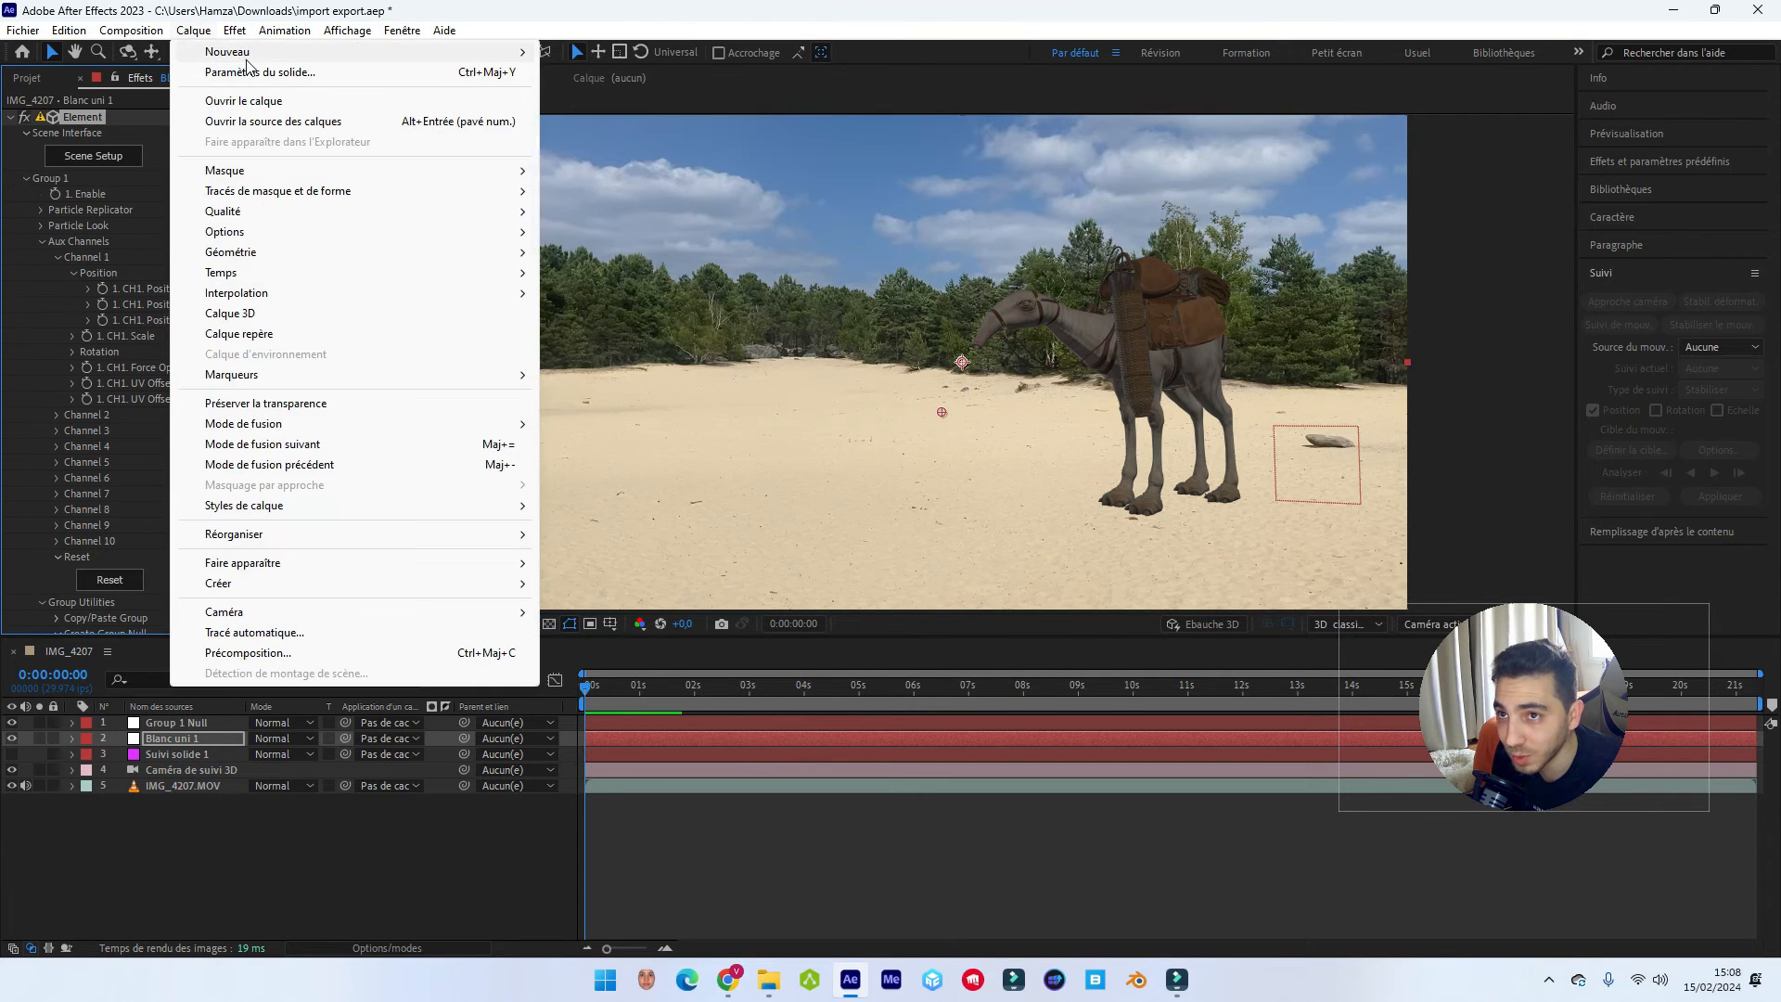
mouse_move(243, 52)
click(665, 90)
click(898, 315)
click(898, 316)
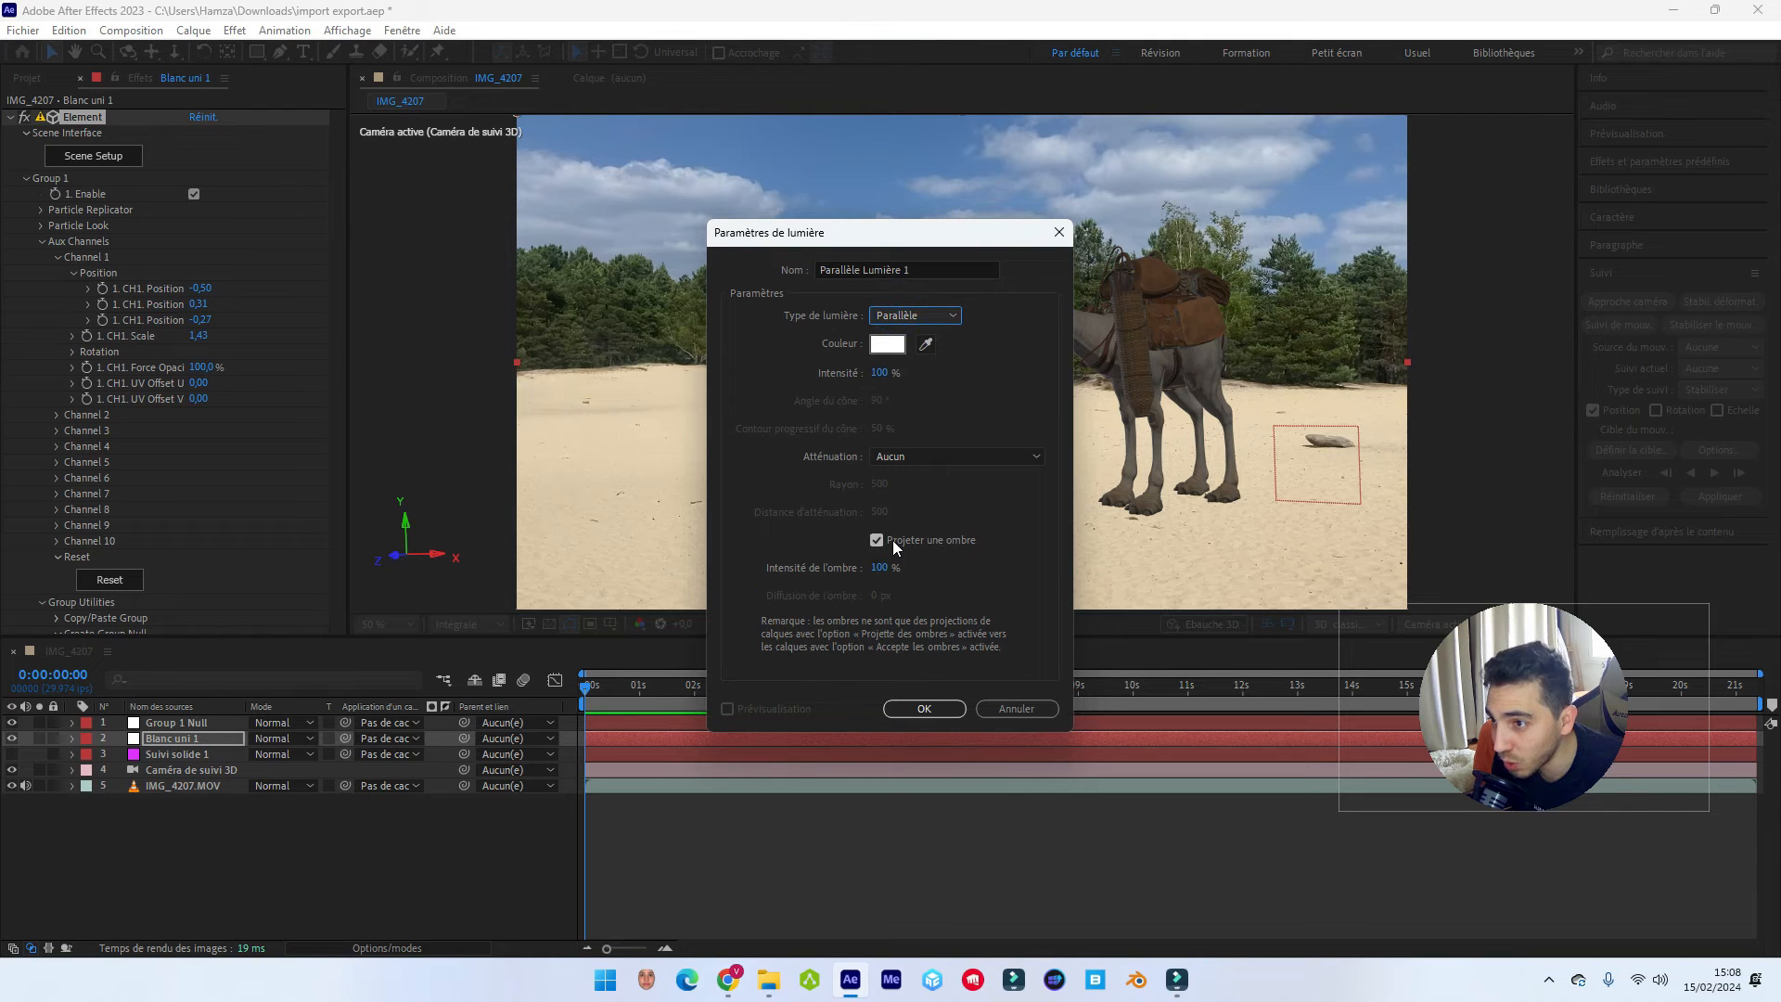
click(924, 707)
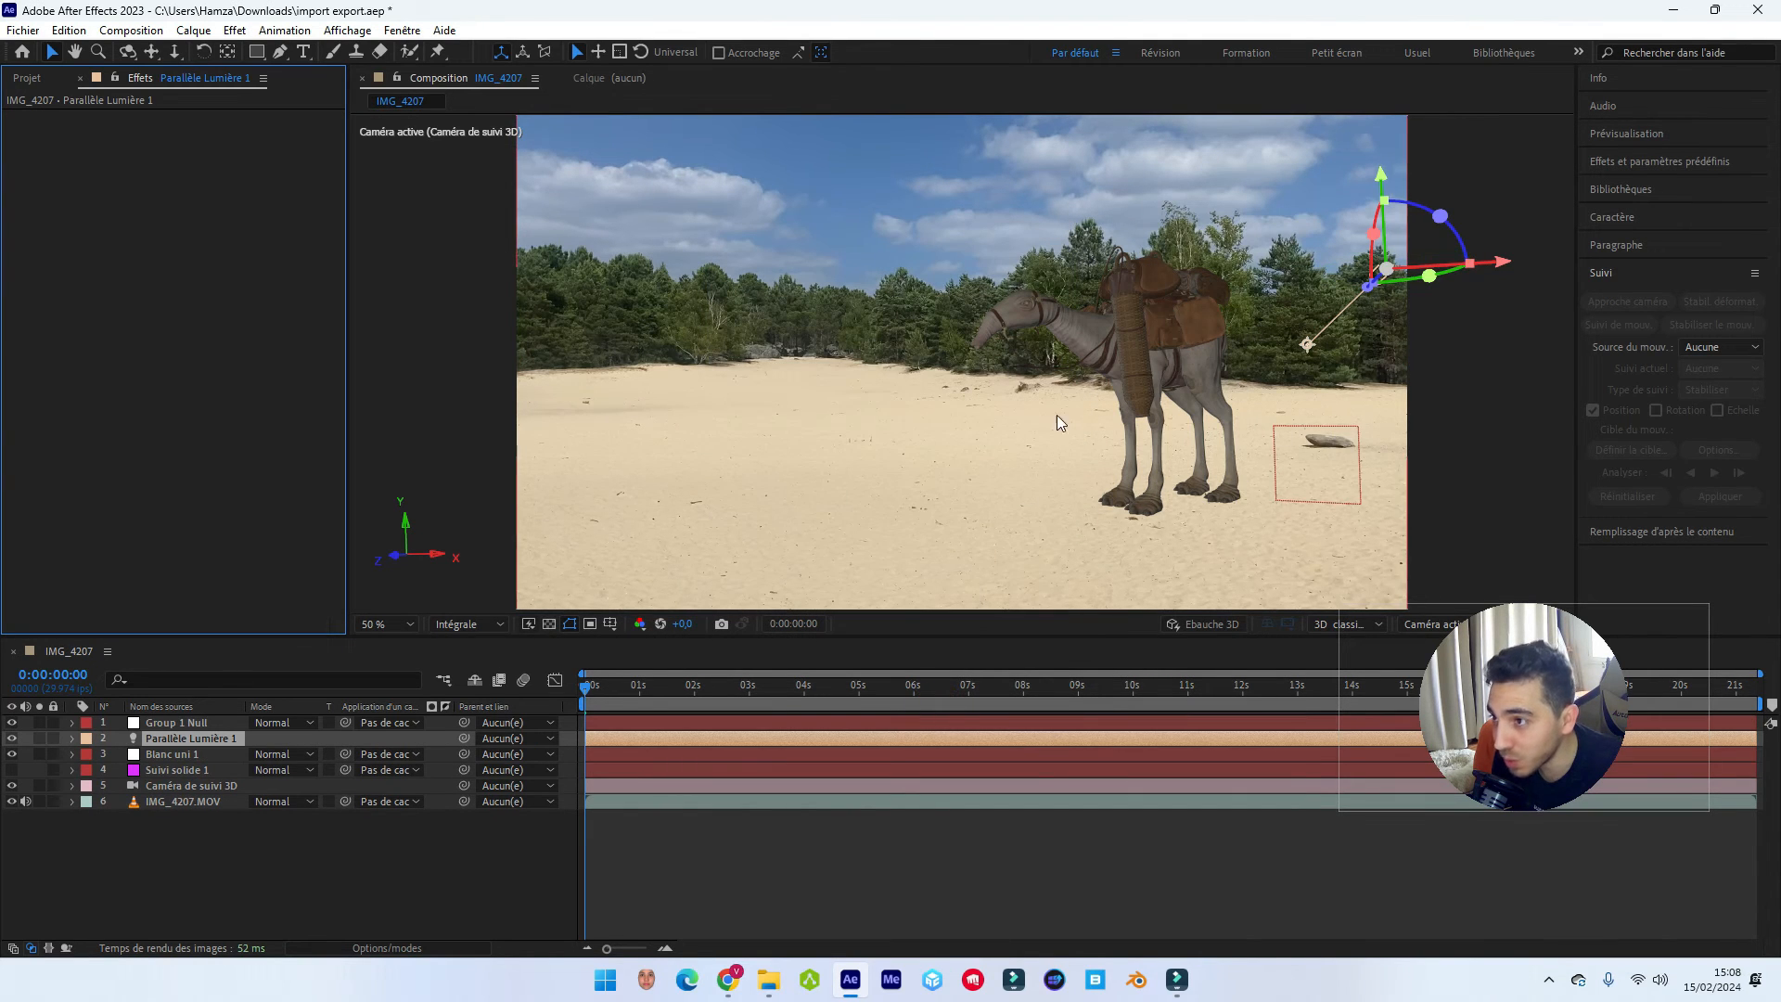
Enable shadows in the Element render settings of Blanc uni 1 and set the shadow mode to Ray-Traced.
click(196, 755)
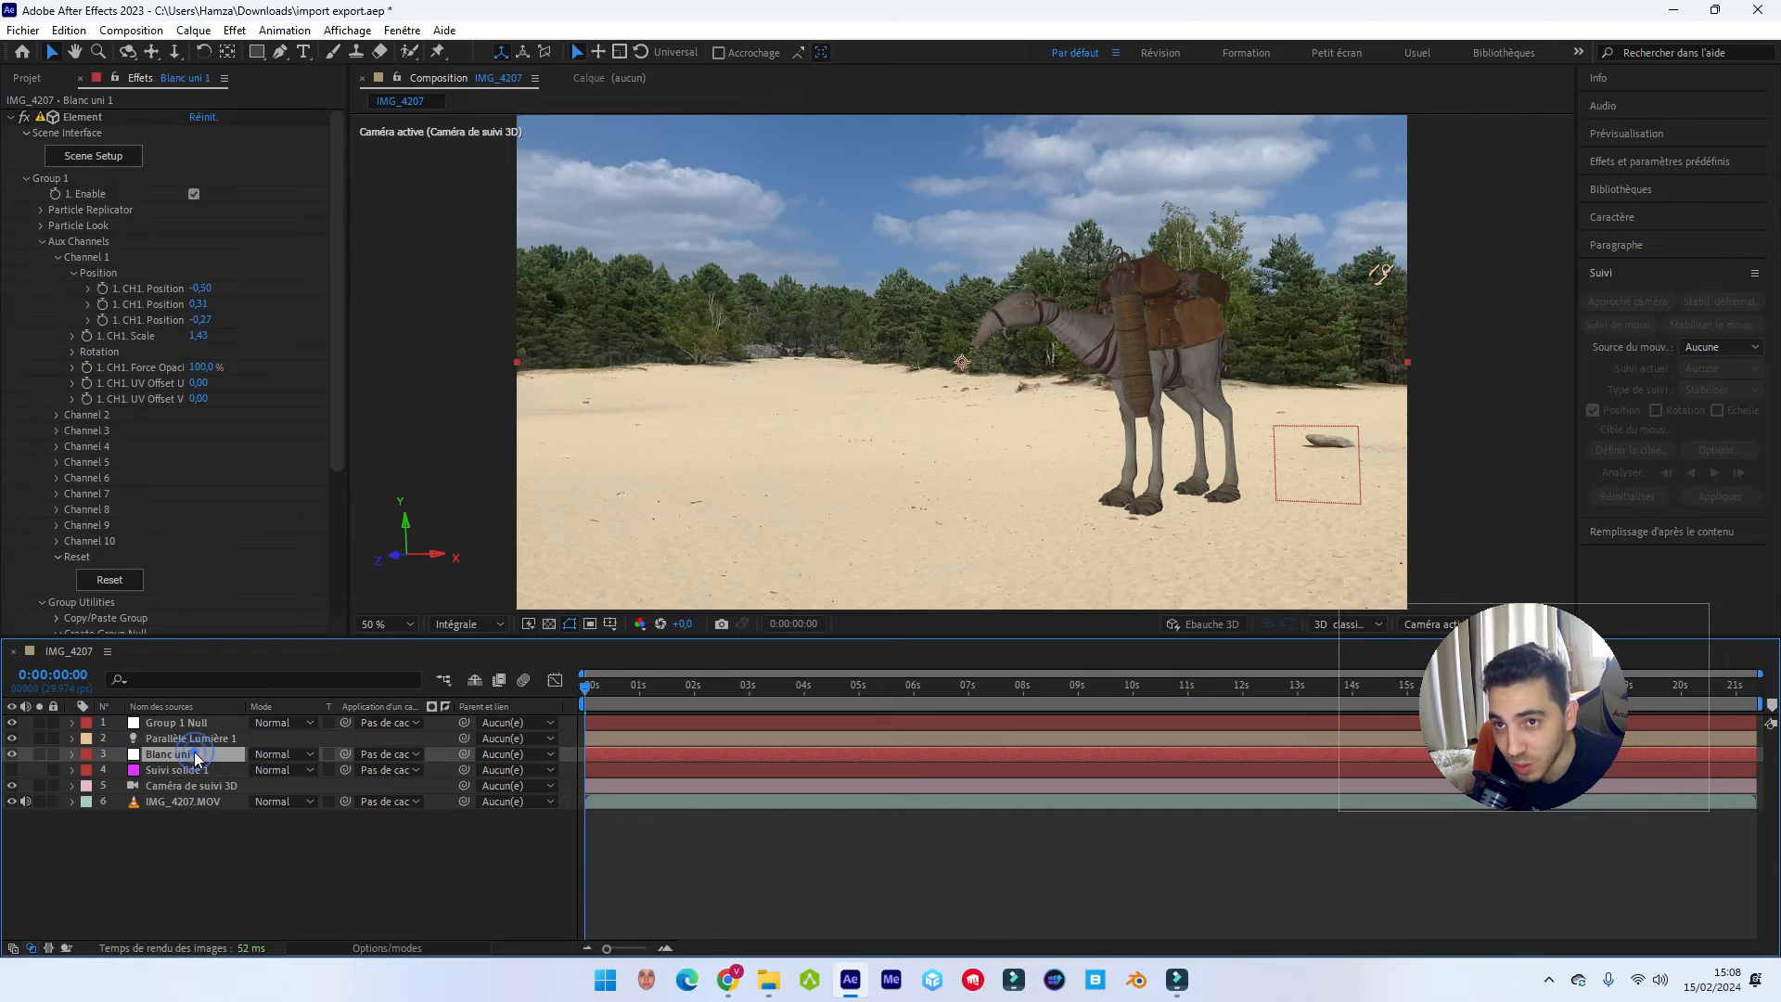
scroll(191, 281, down, 6)
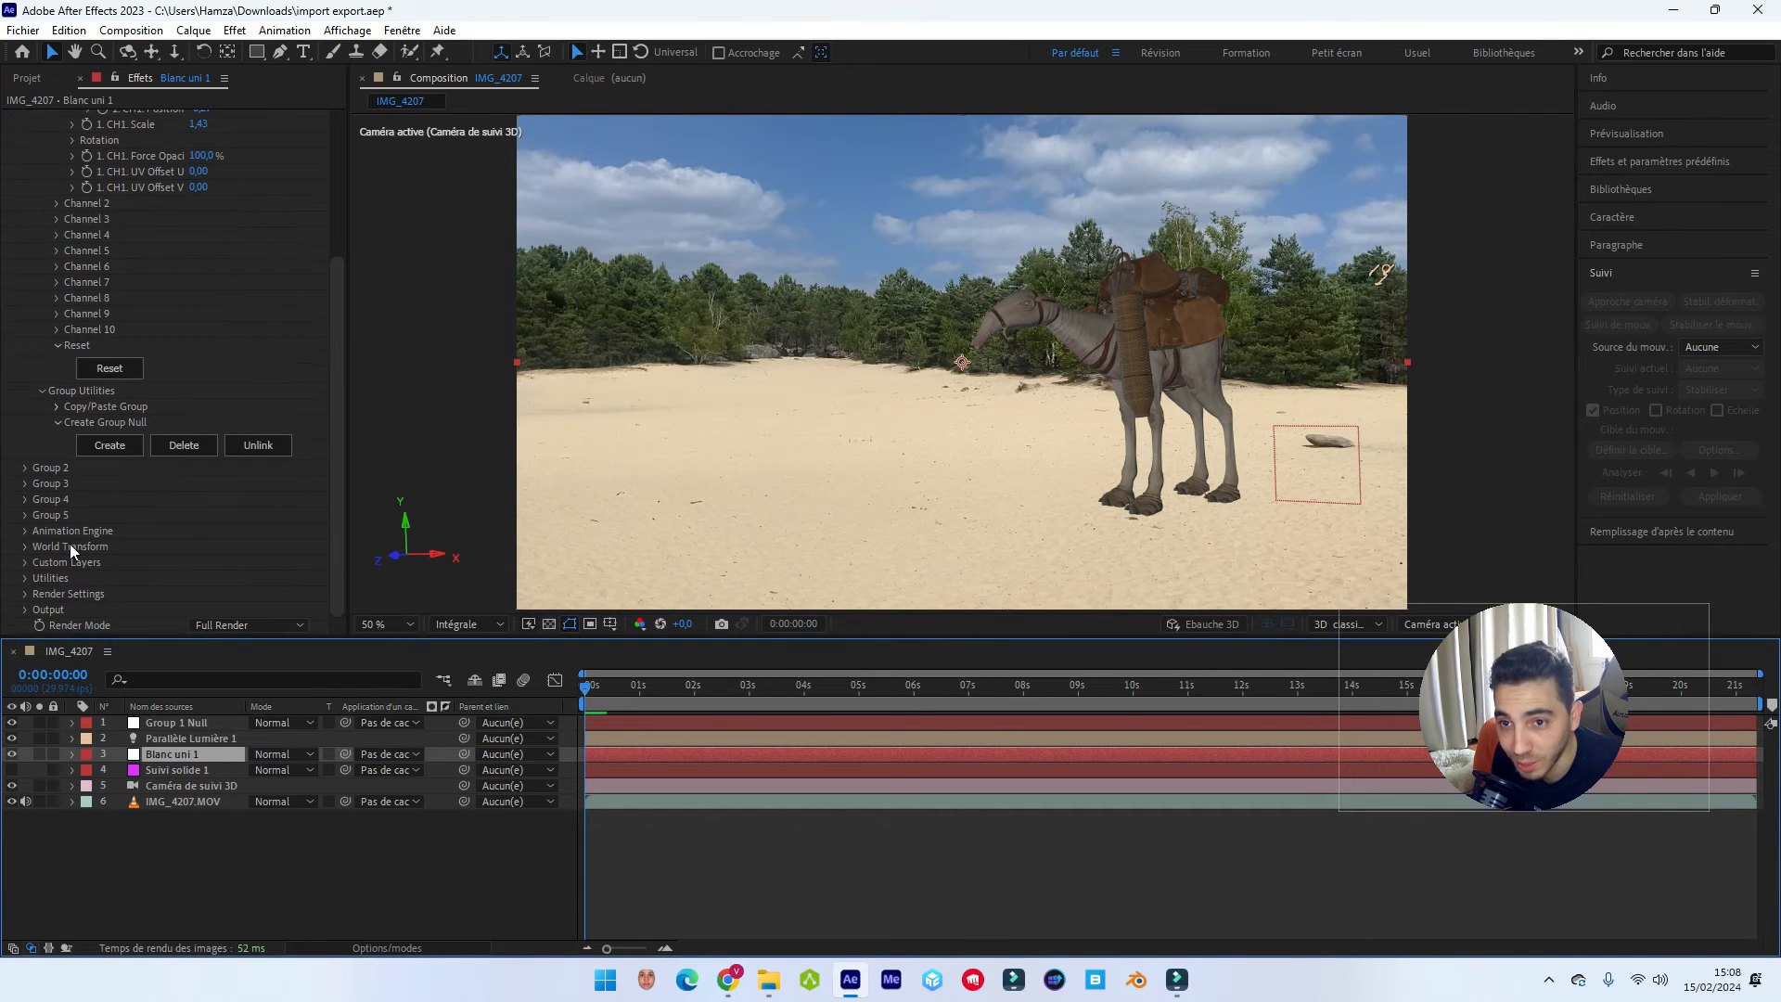
click(25, 593)
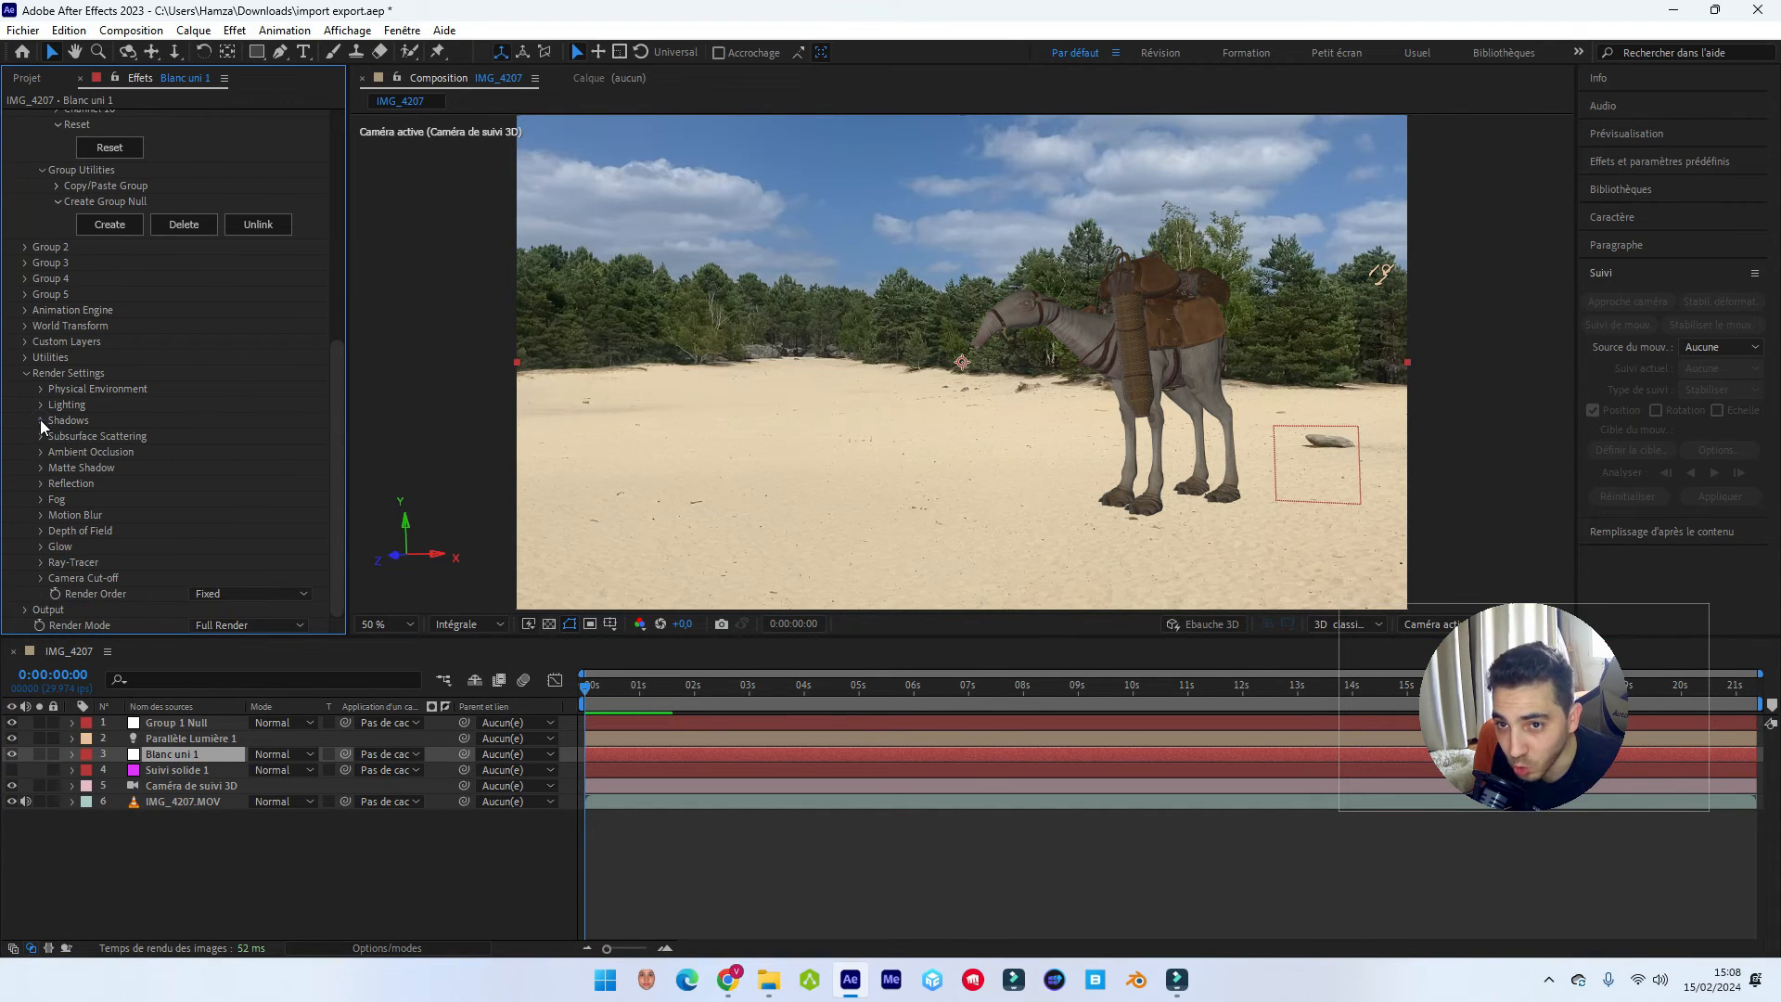
click(41, 420)
click(195, 437)
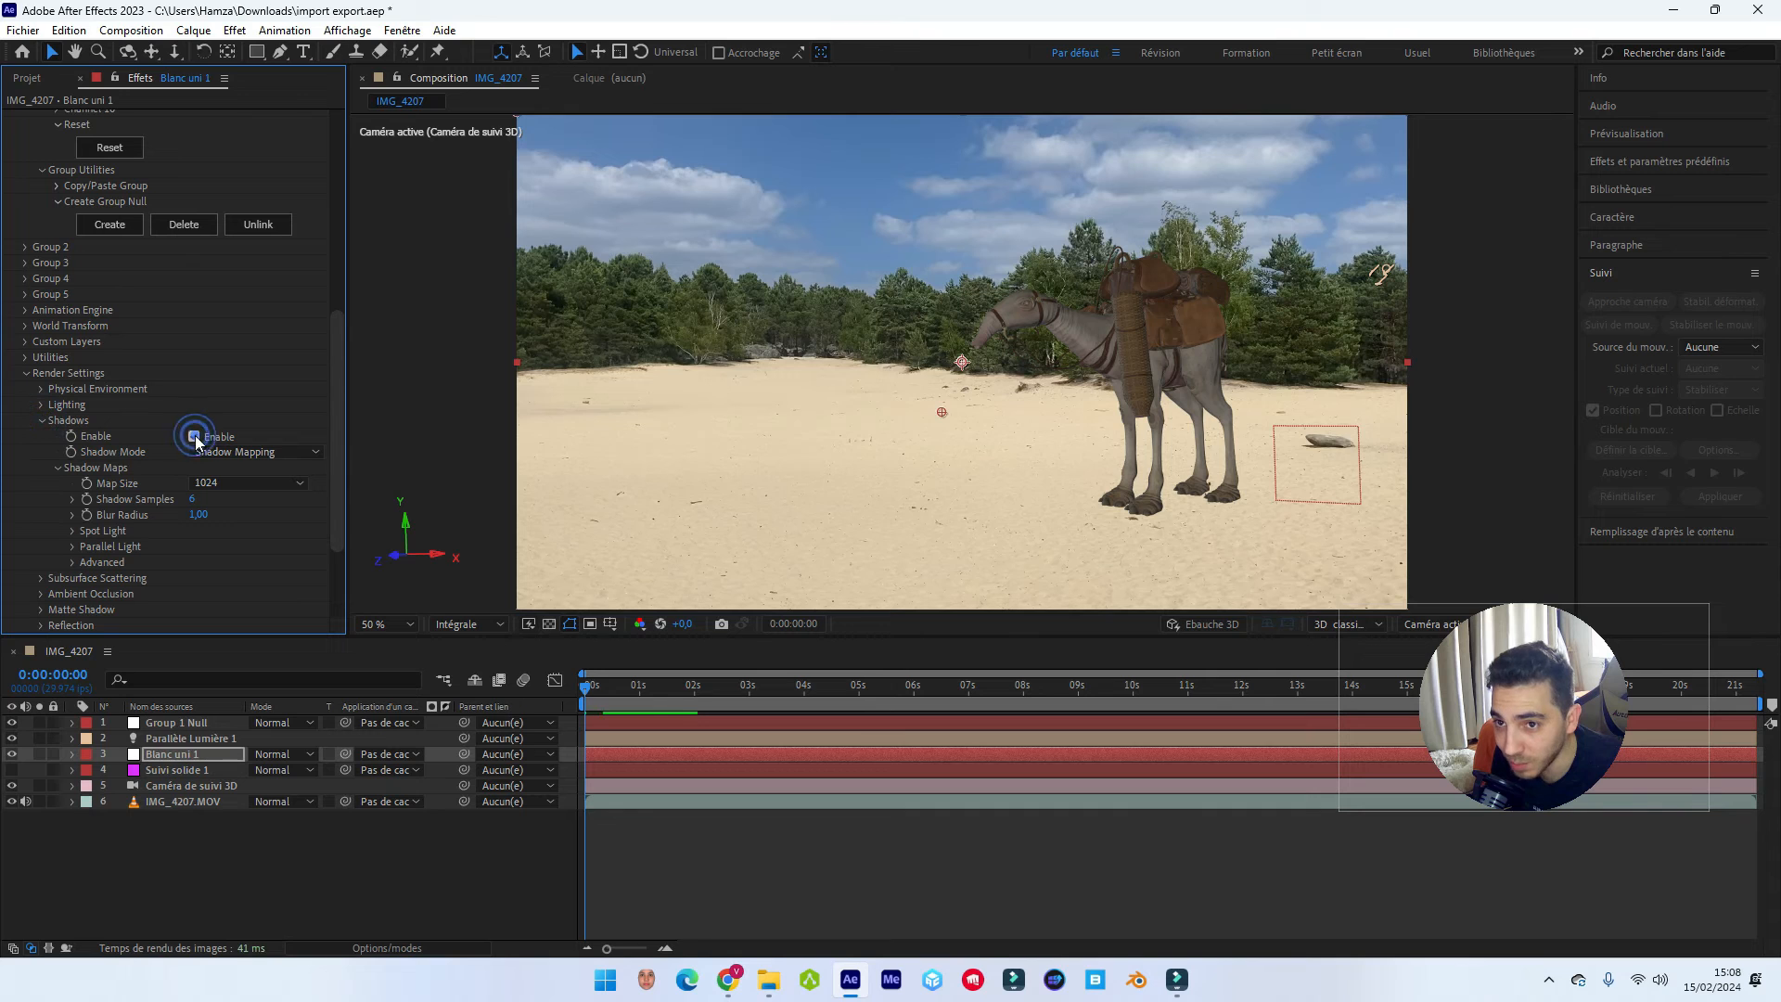
click(241, 453)
click(249, 492)
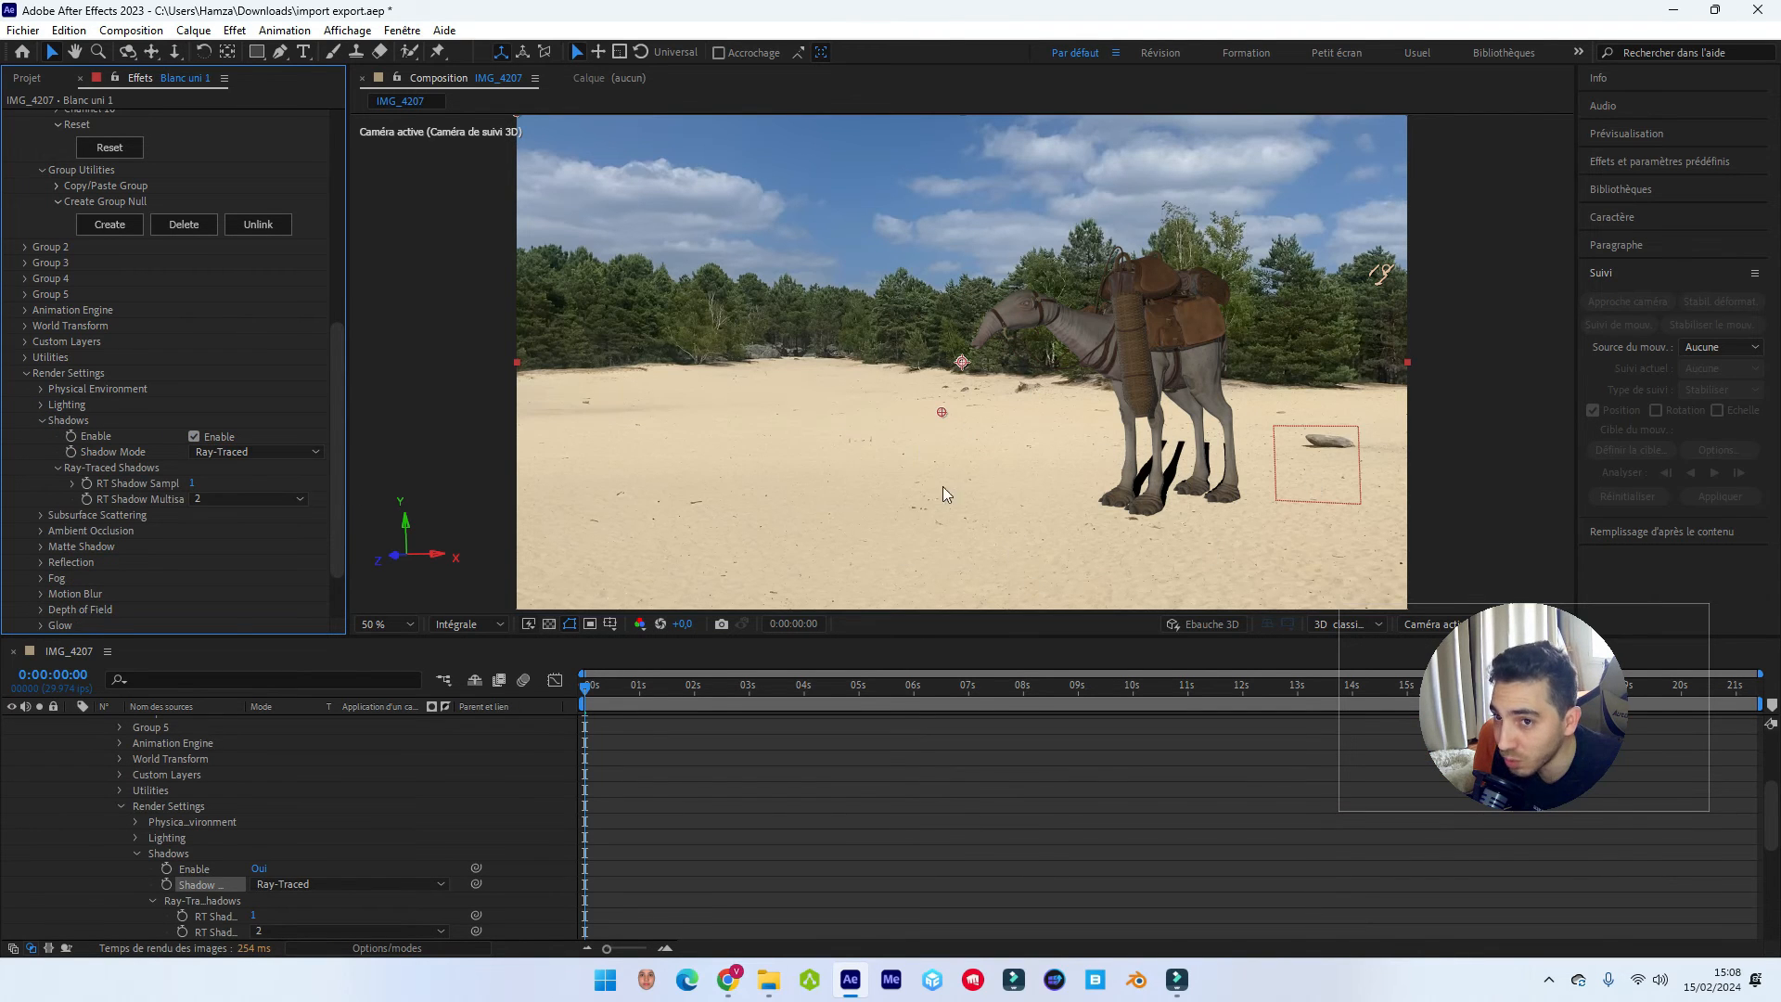
Enable ambient occlusion in the Element render settings and collapse the Blanc uni 1 layer.
scroll(37, 453, down, 2)
click(40, 451)
scroll(40, 452, down, 2)
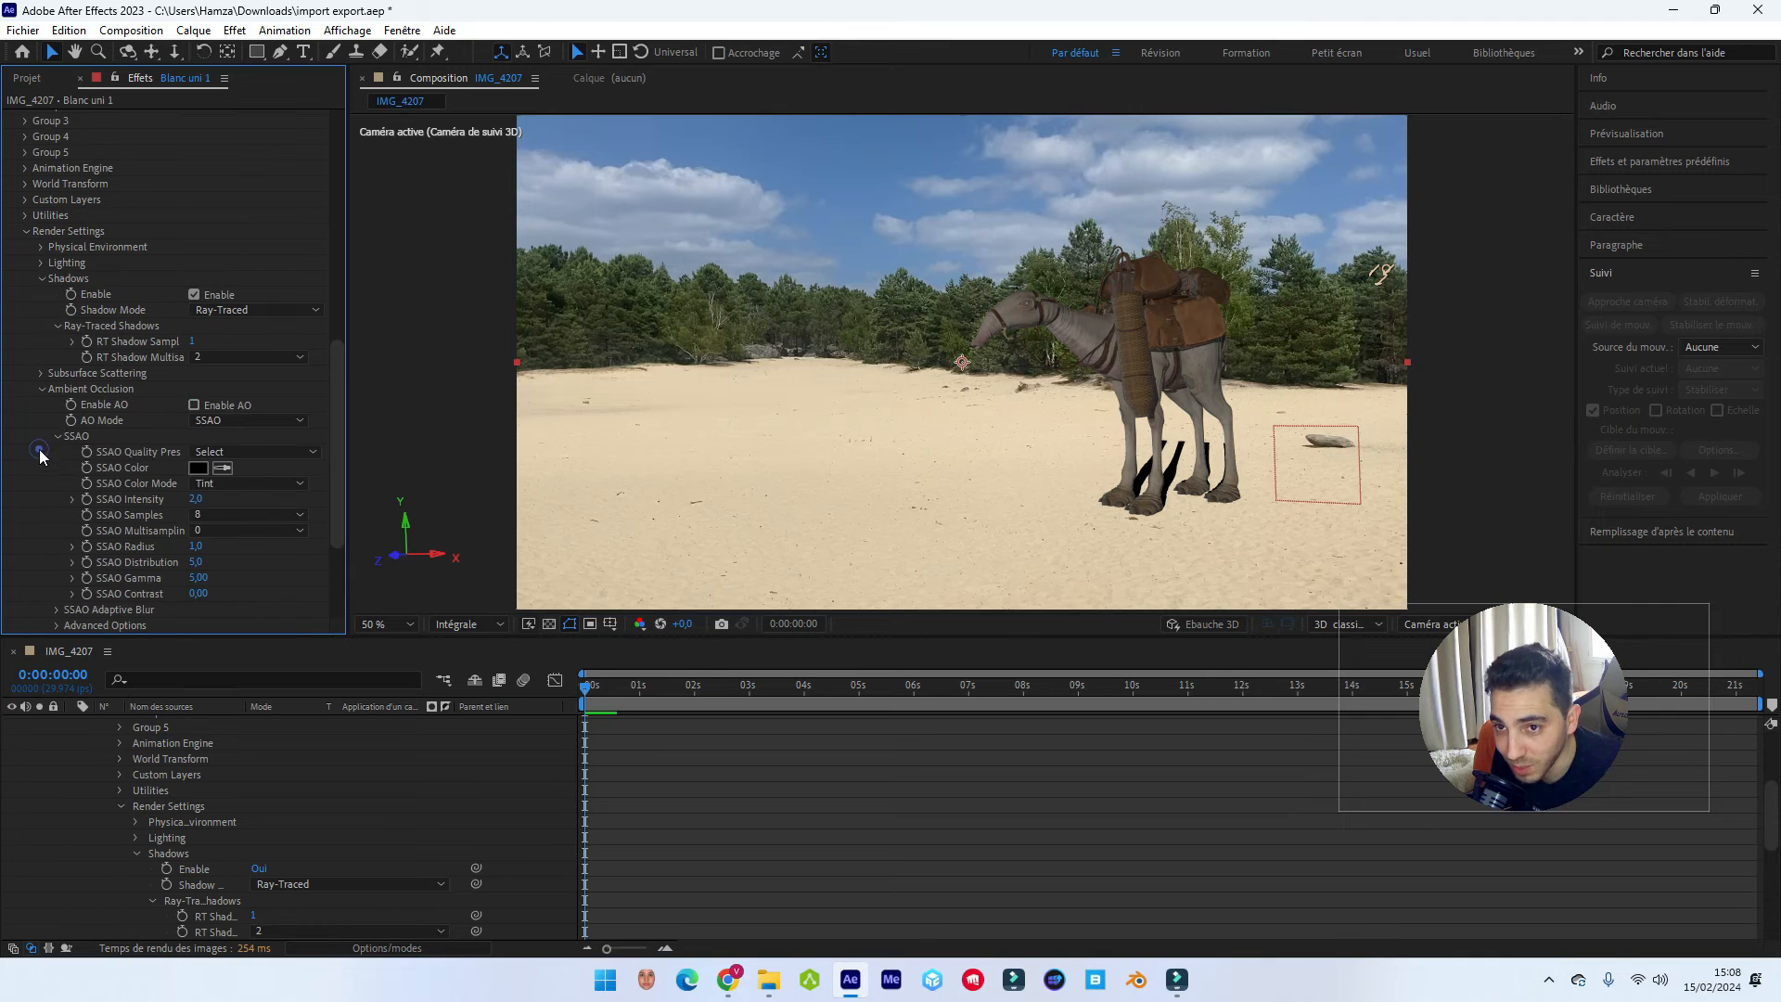
click(194, 404)
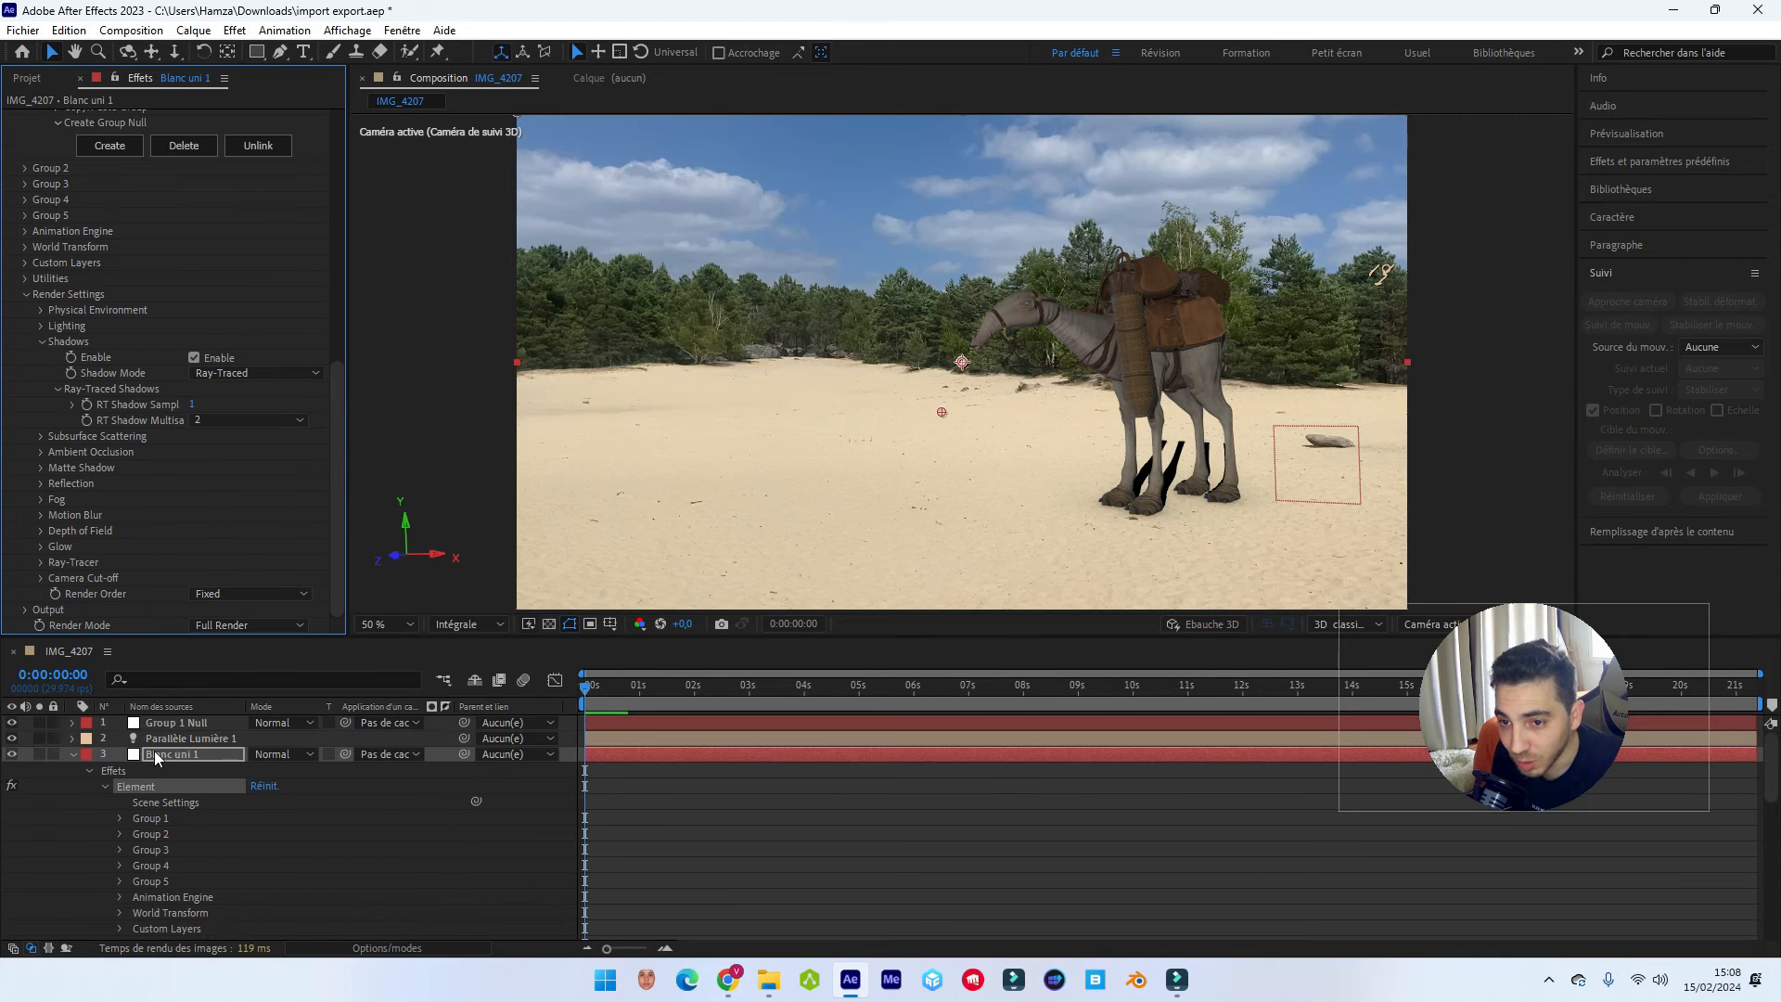
click(73, 754)
Aim the parallel light down and to the left so the camel's shadow falls on the sand, and set its intensity to 295%.
click(188, 739)
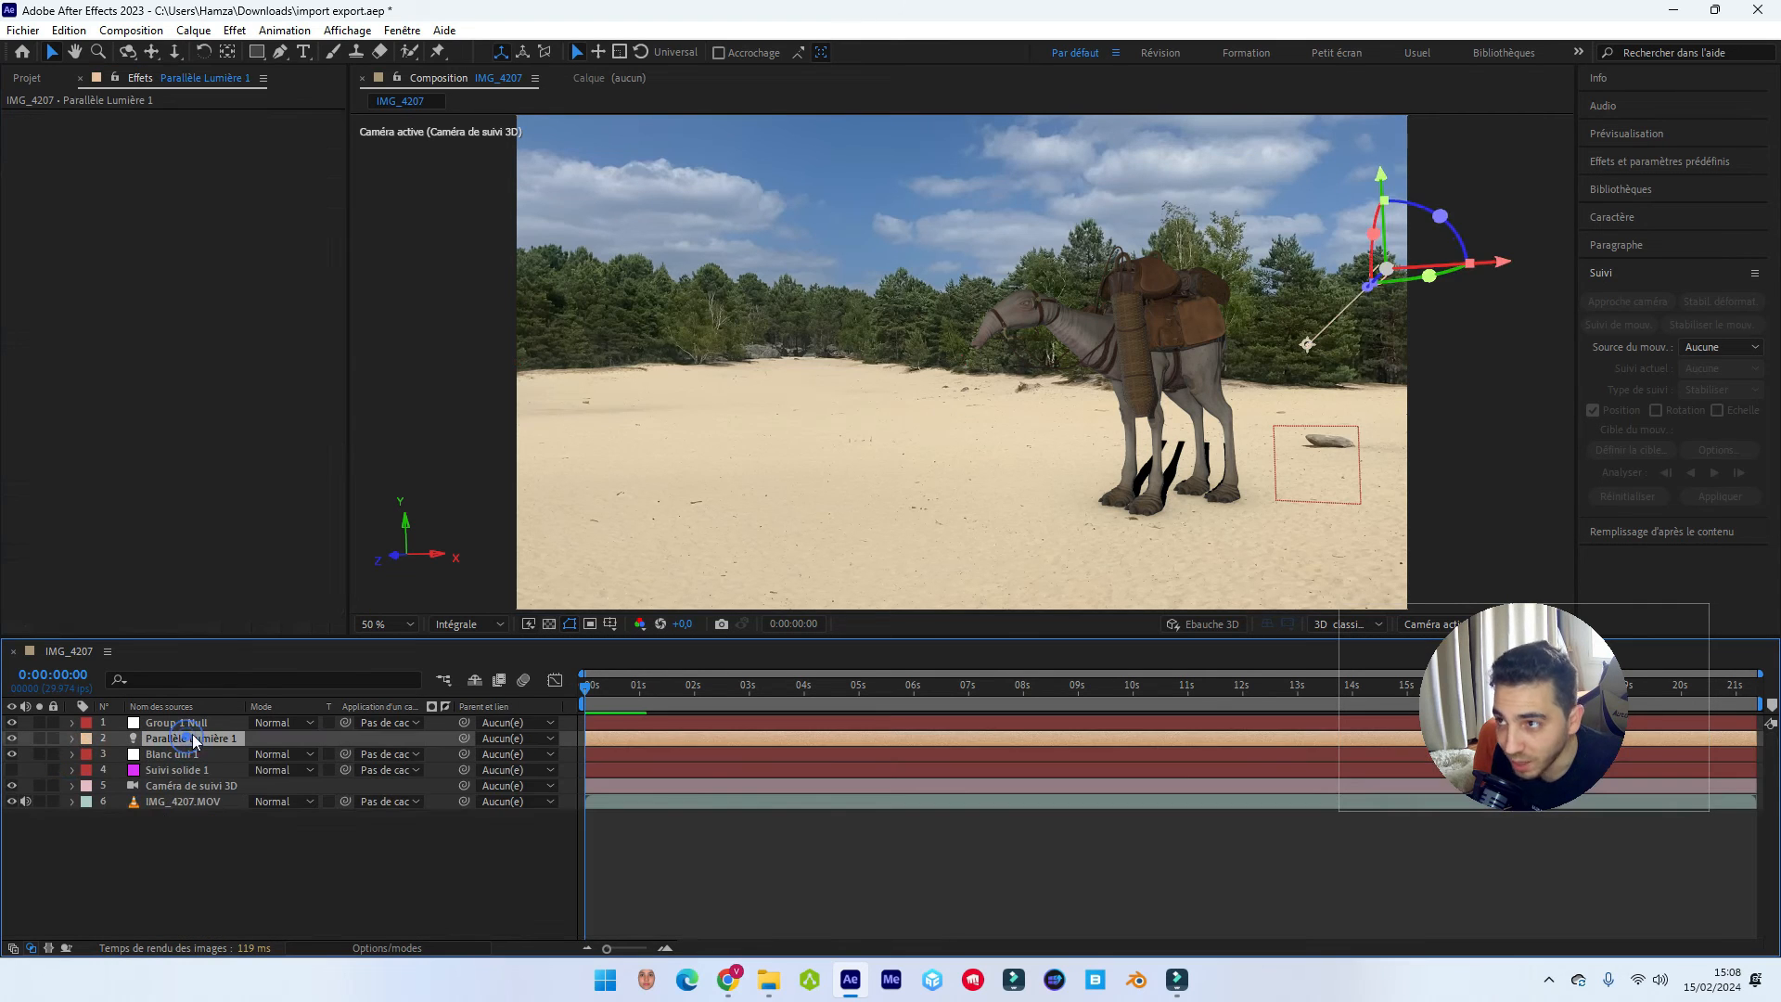
drag(1243, 405, 1099, 633)
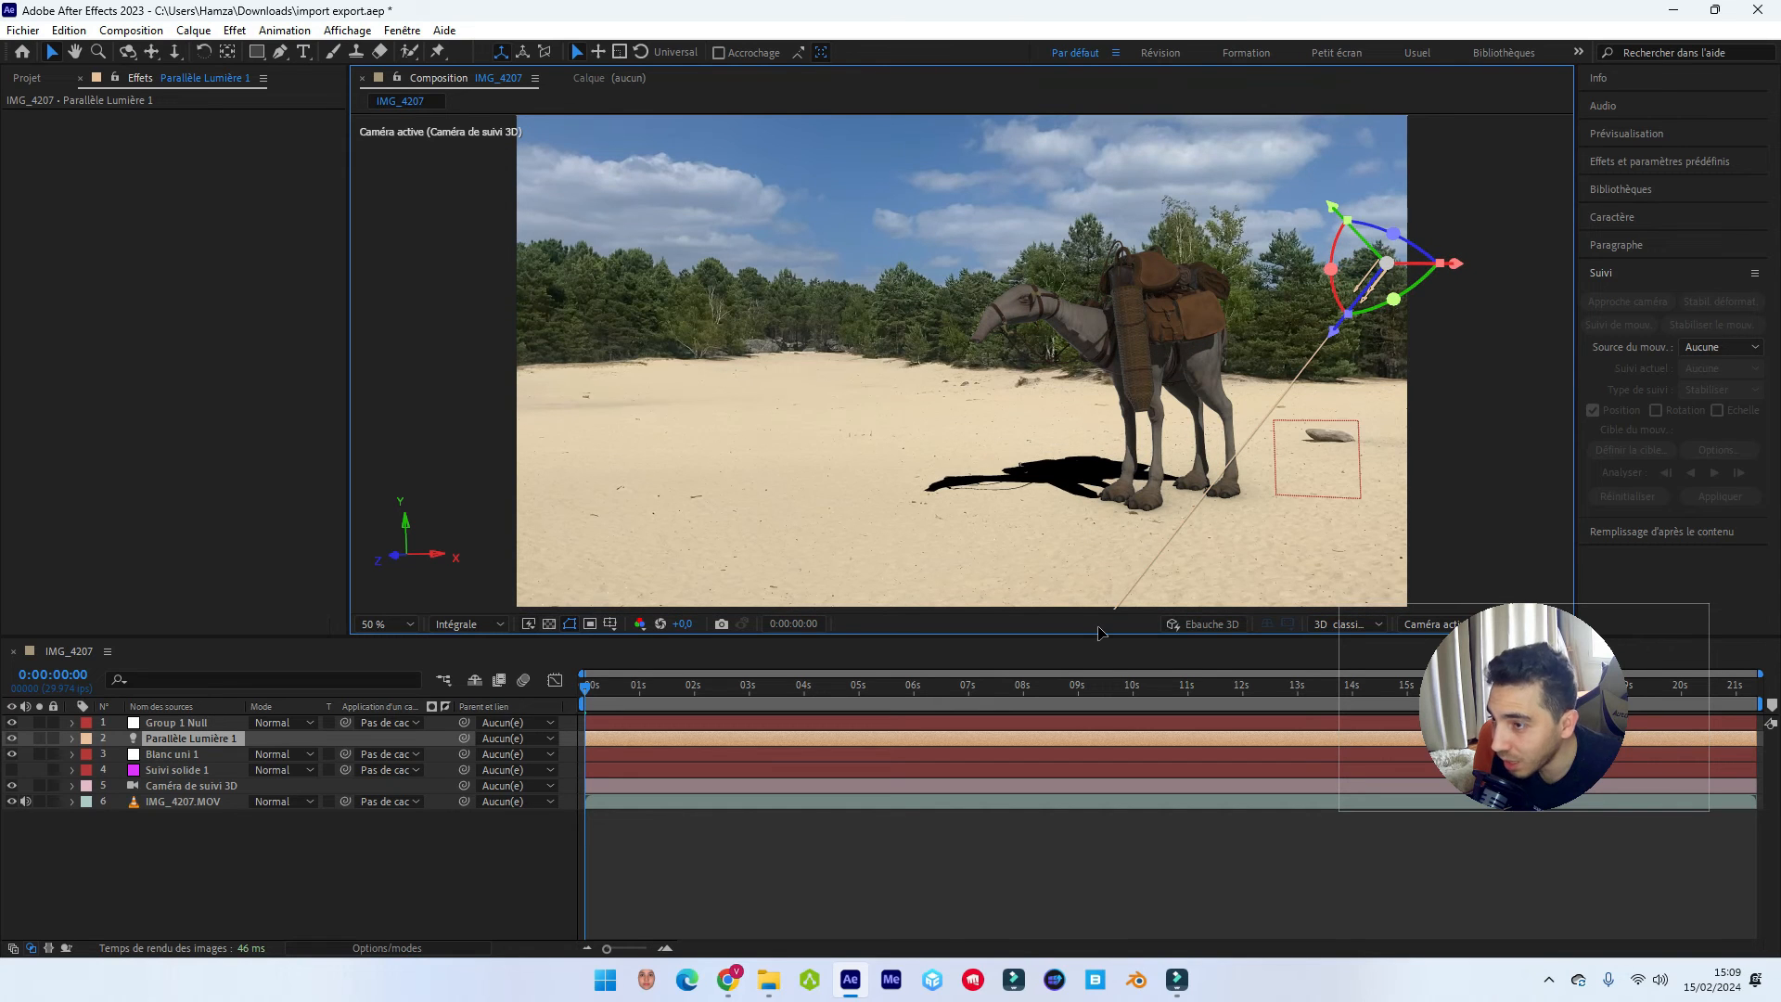
click(72, 737)
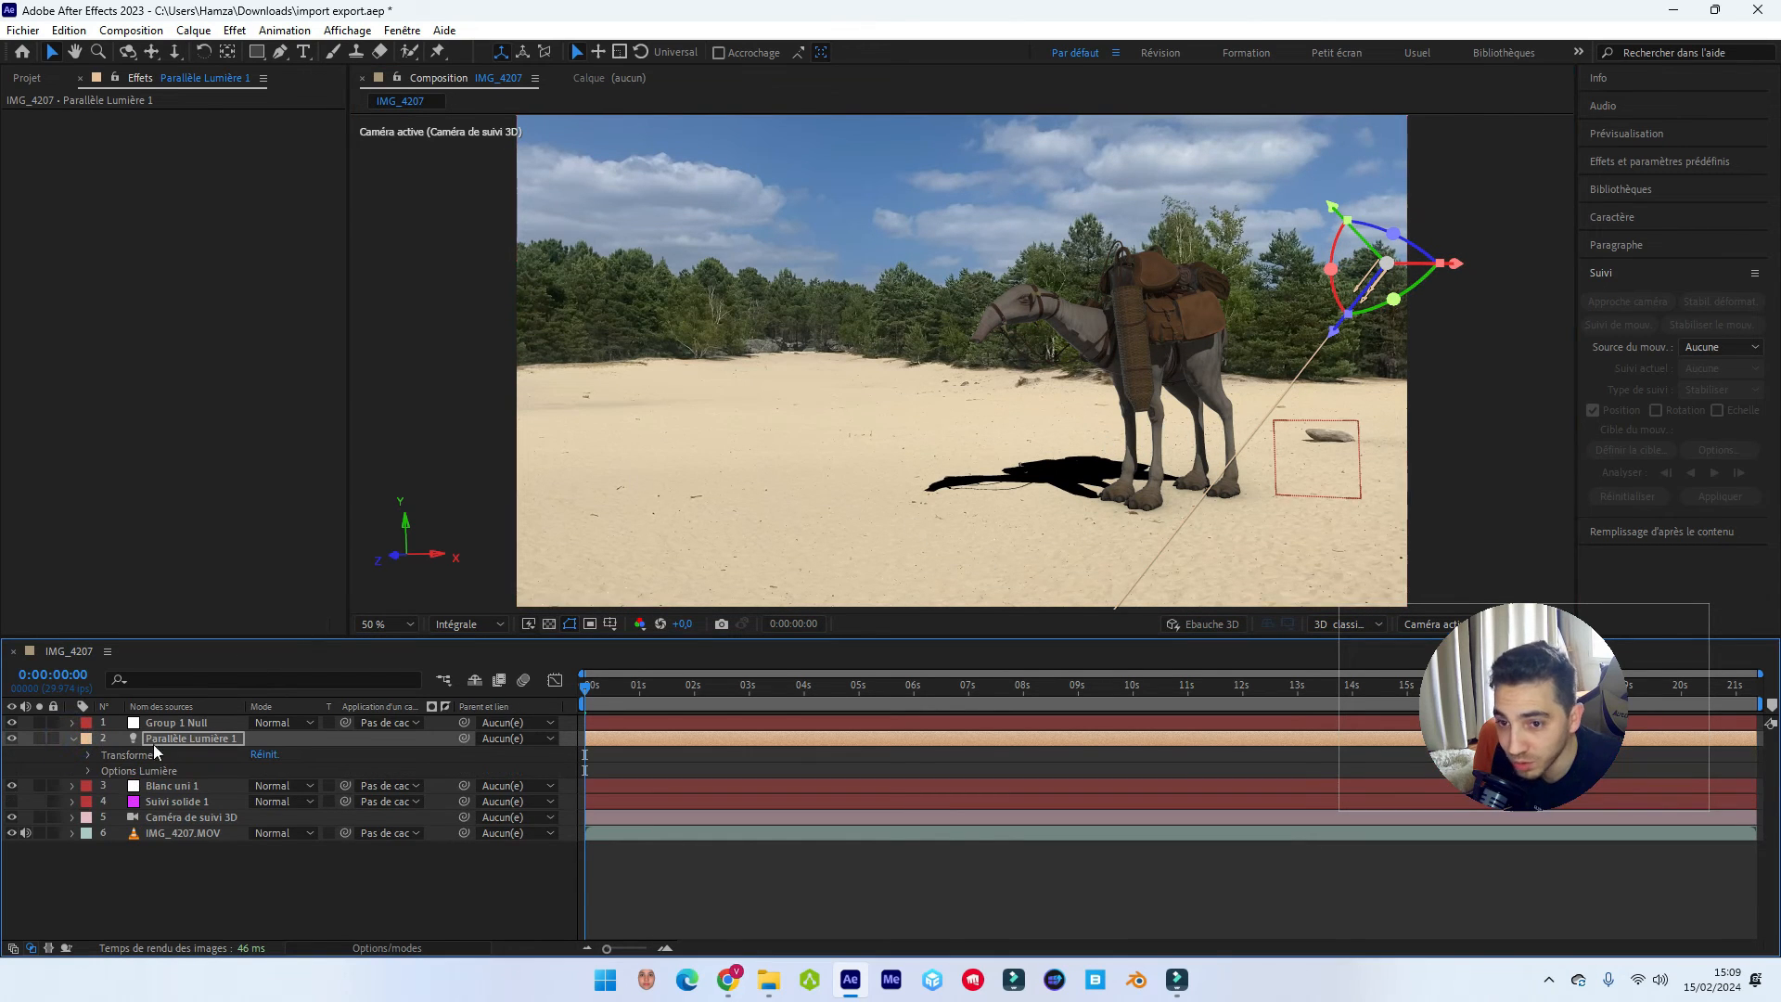
click(90, 771)
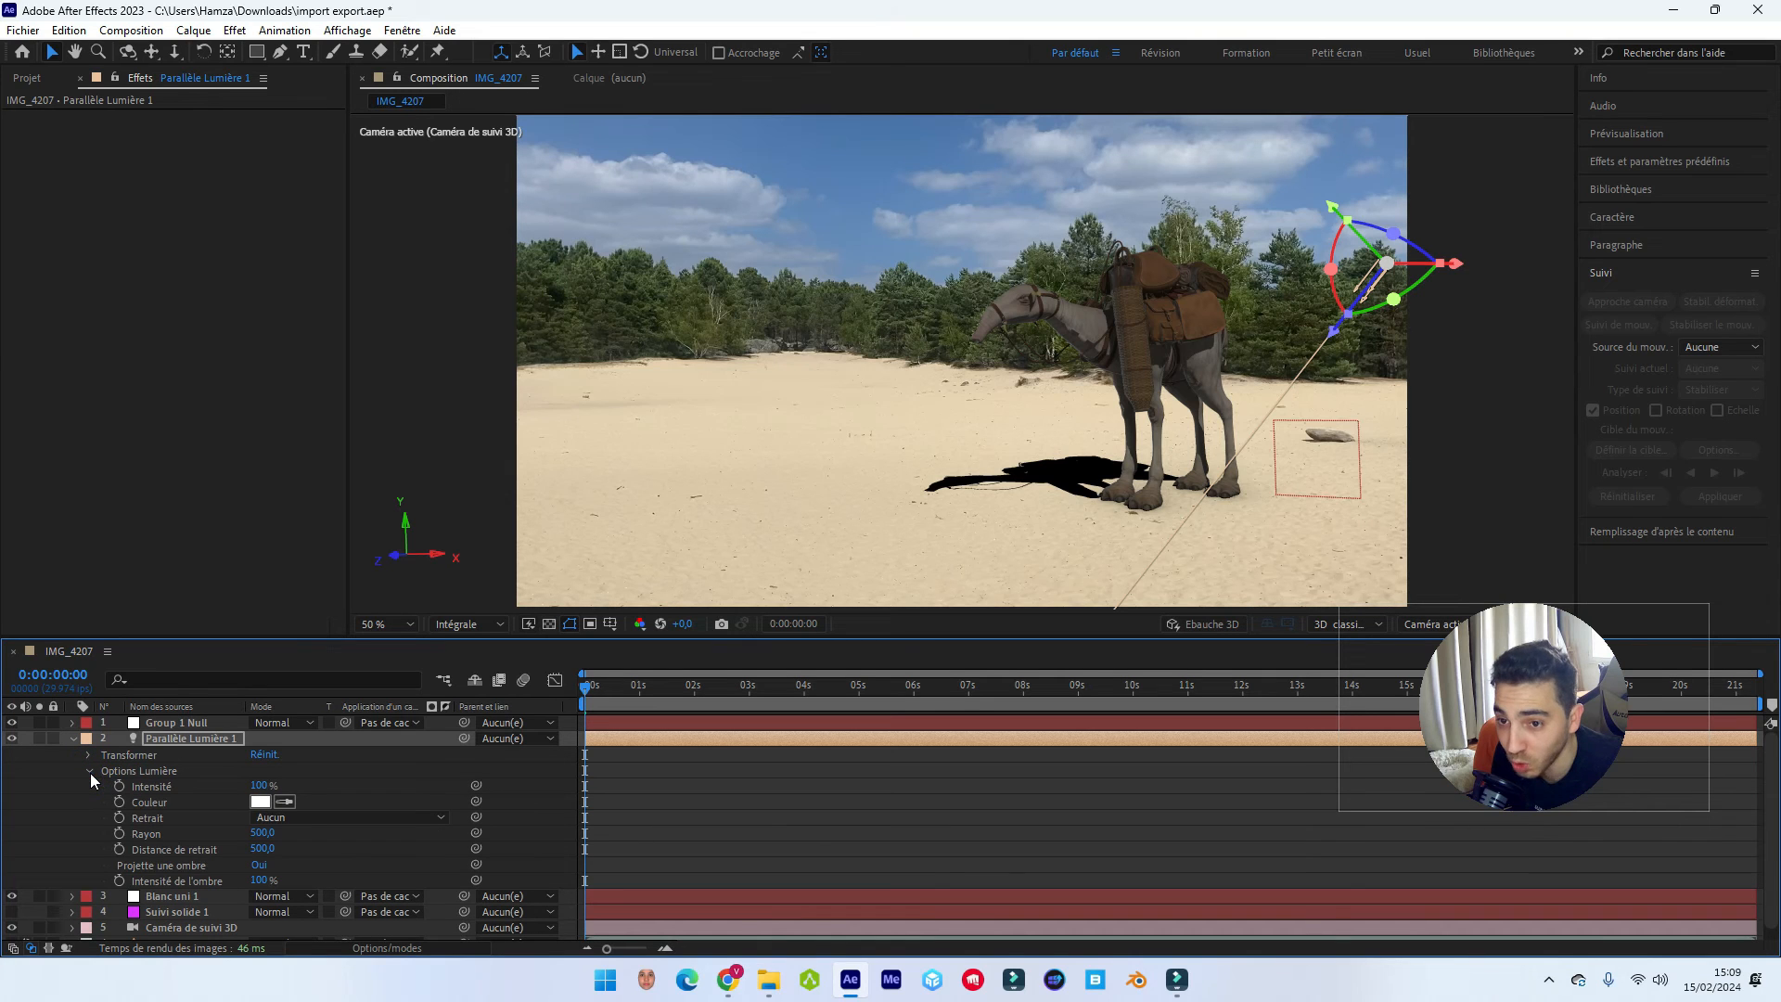
drag(258, 786, 412, 762)
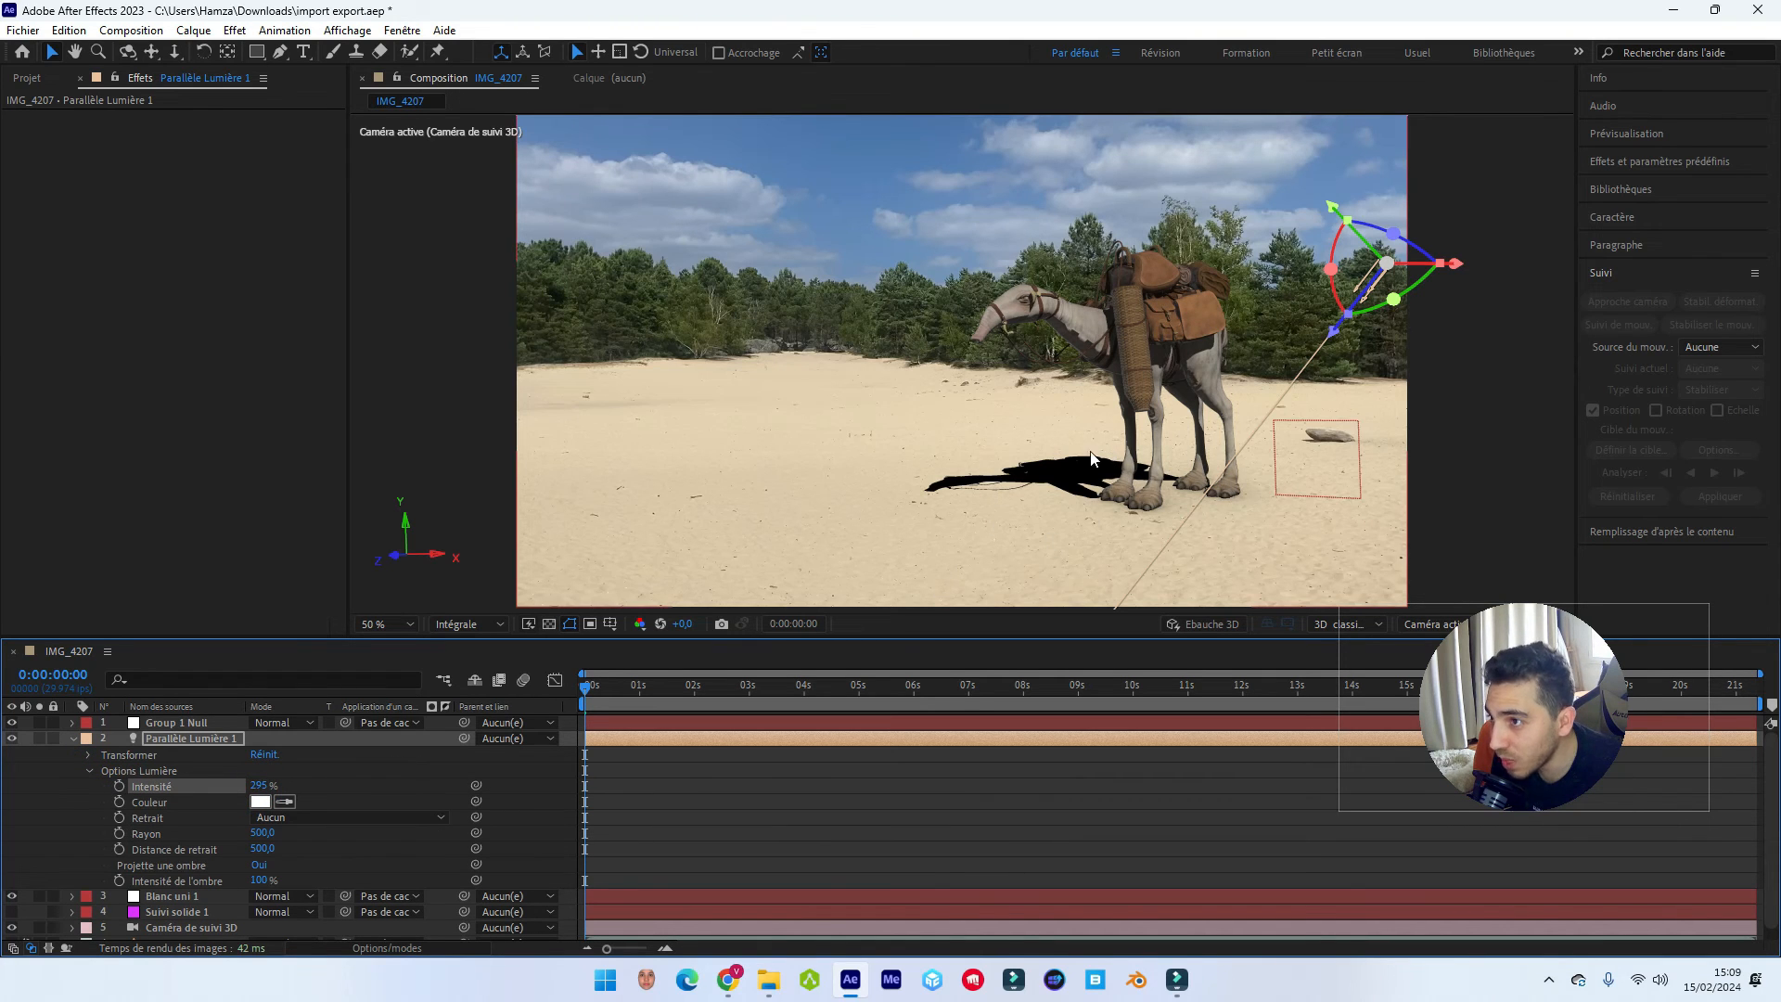
click(73, 738)
Set Element's matte shadow opacity to 33% and scrub through the footage to check the camel's shadow.
click(185, 756)
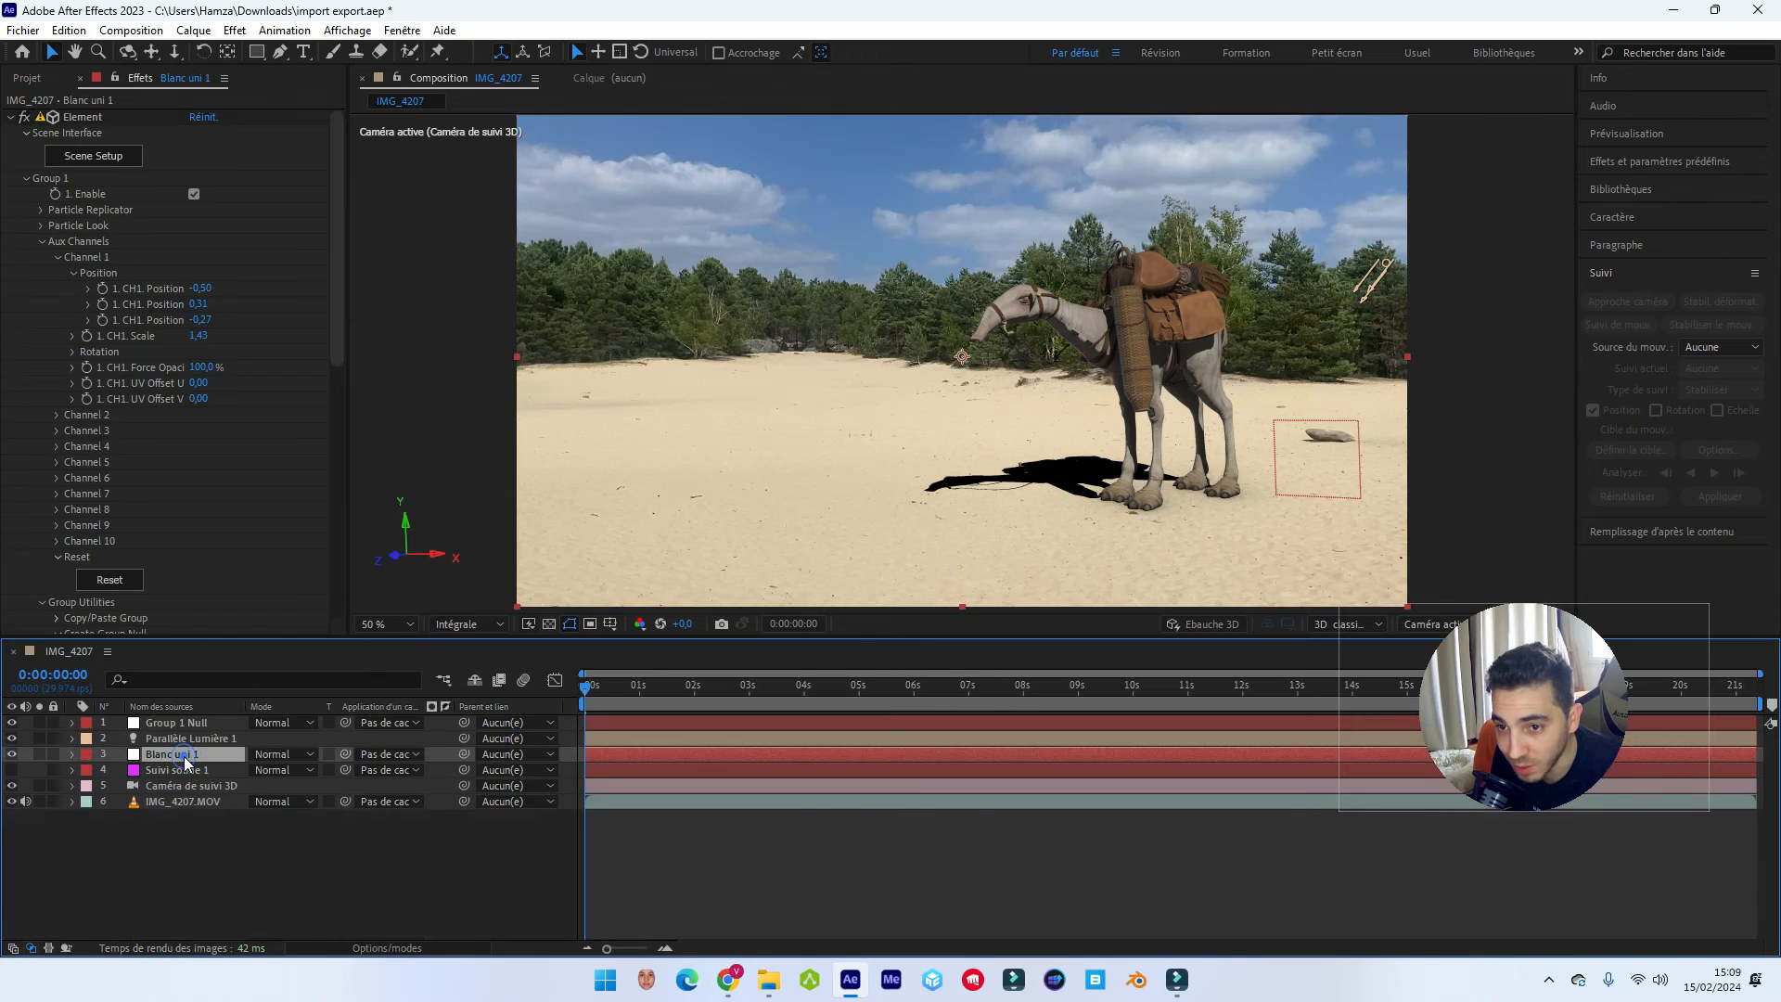
scroll(187, 397, down, 10)
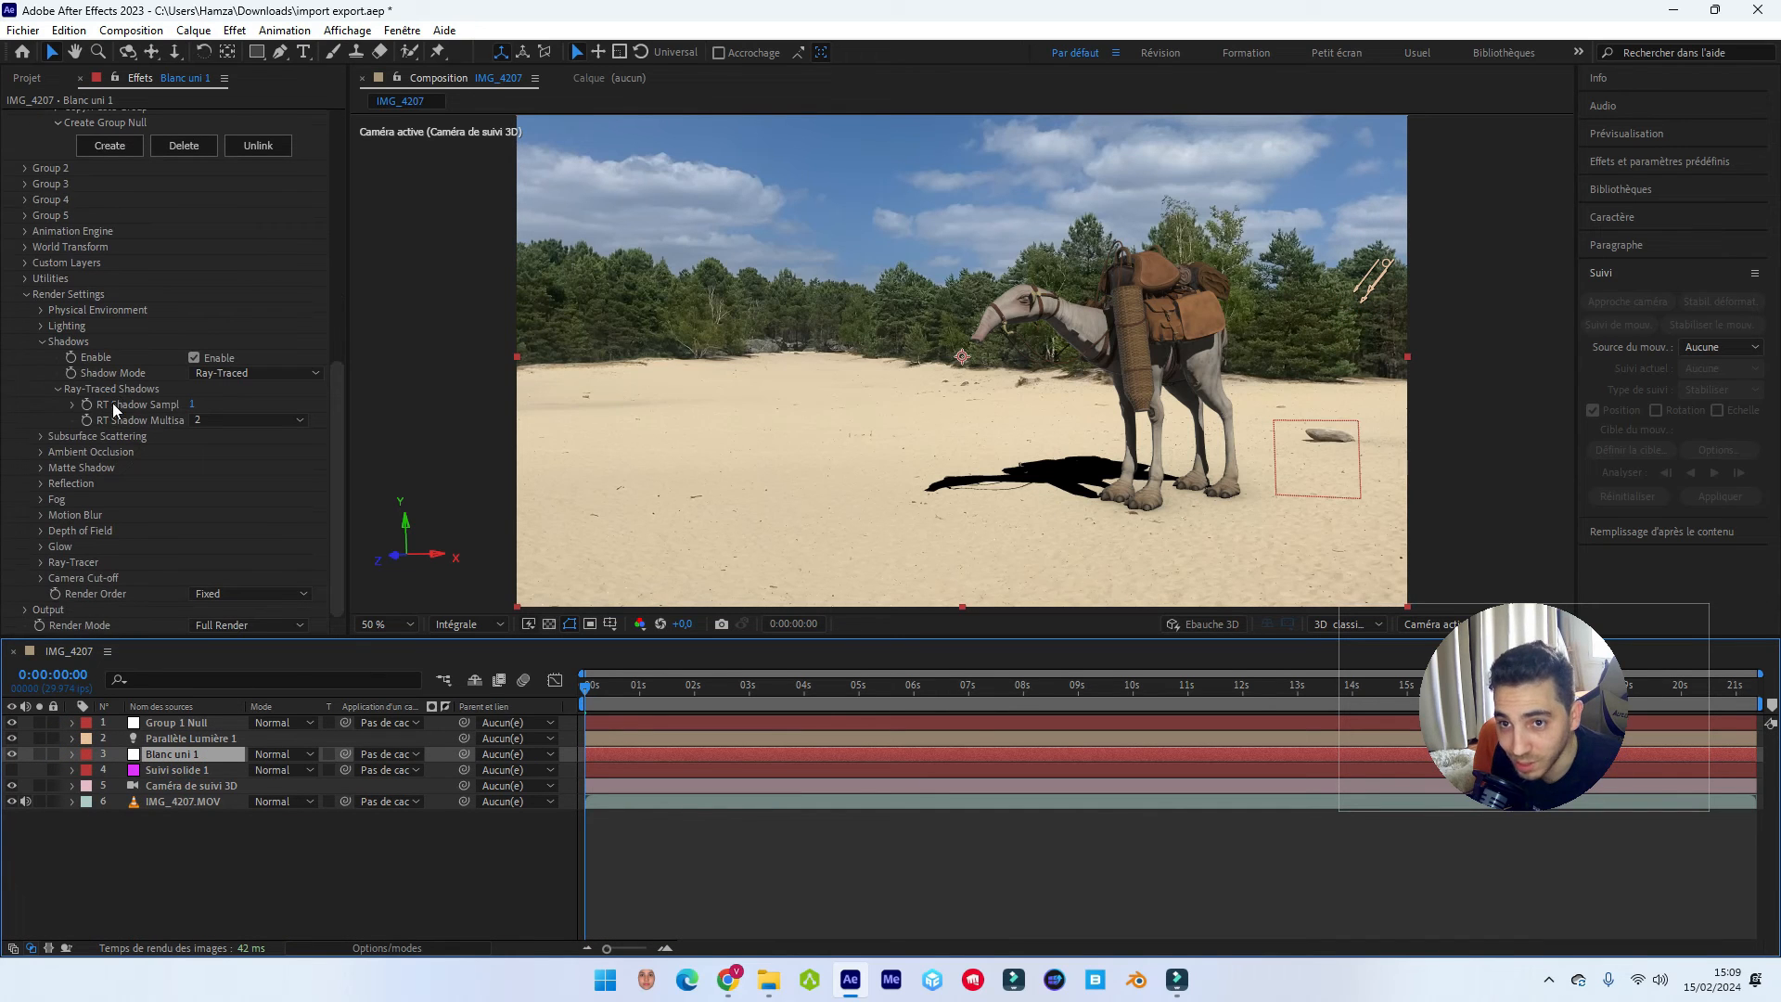
click(42, 467)
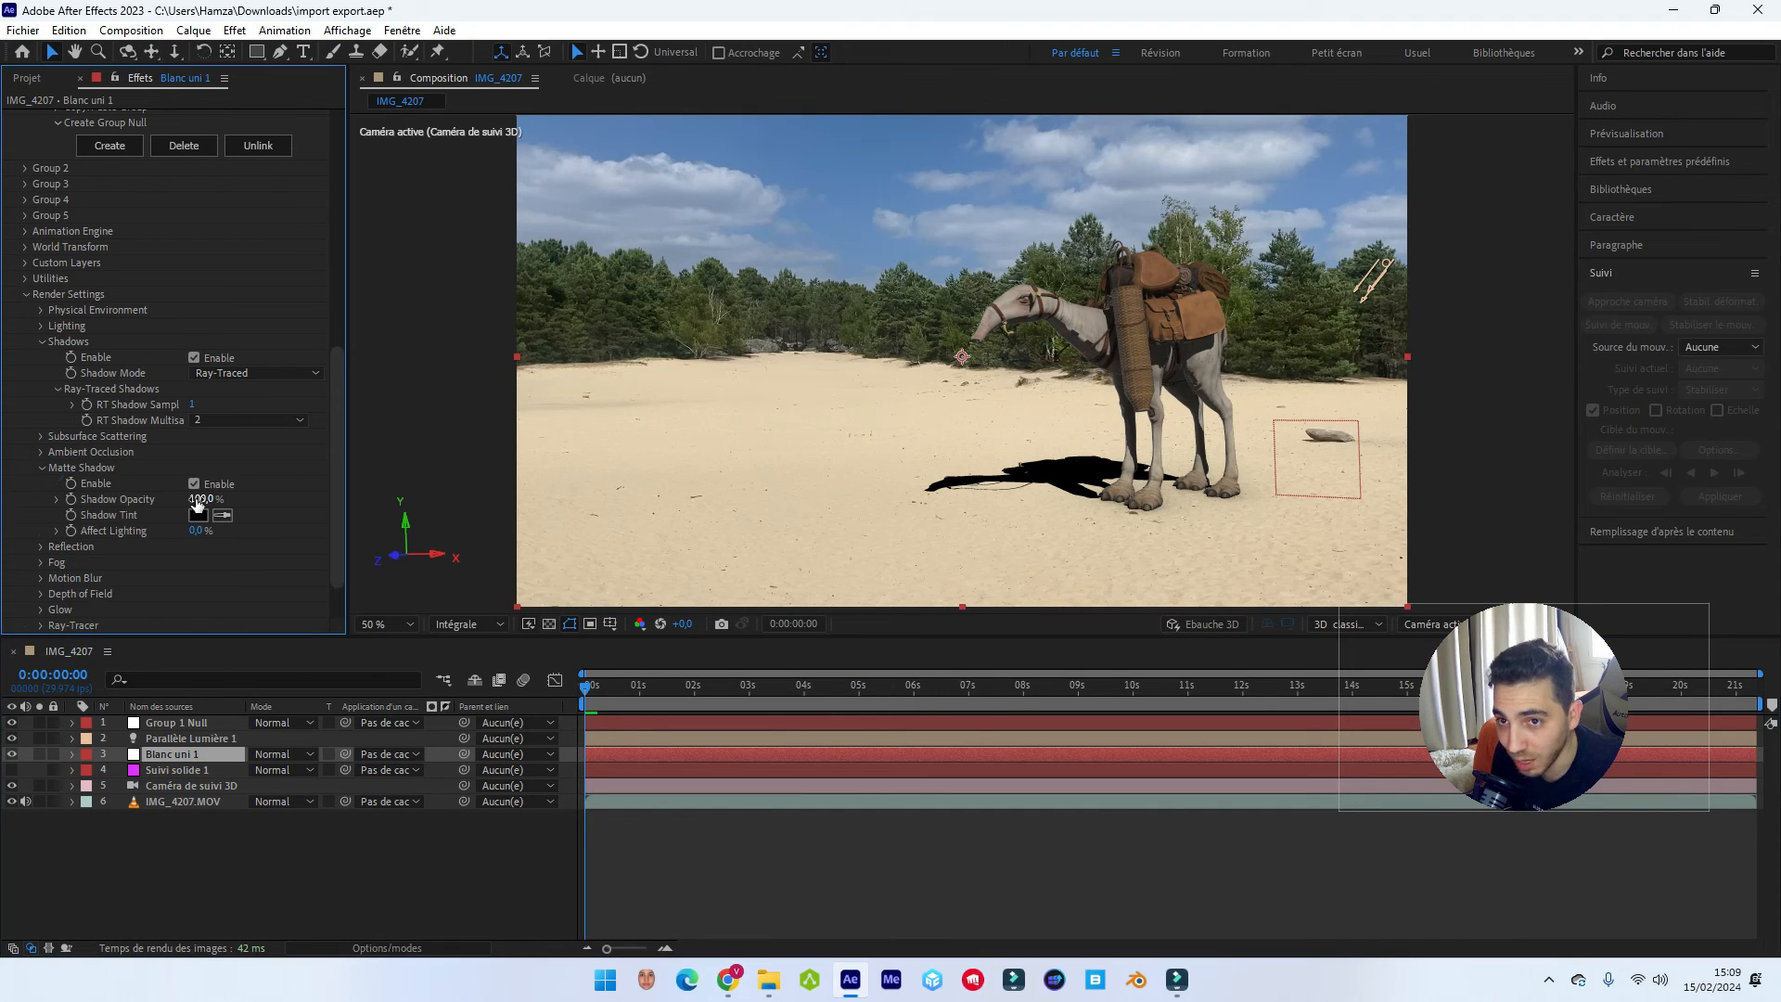
drag(202, 504, 144, 501)
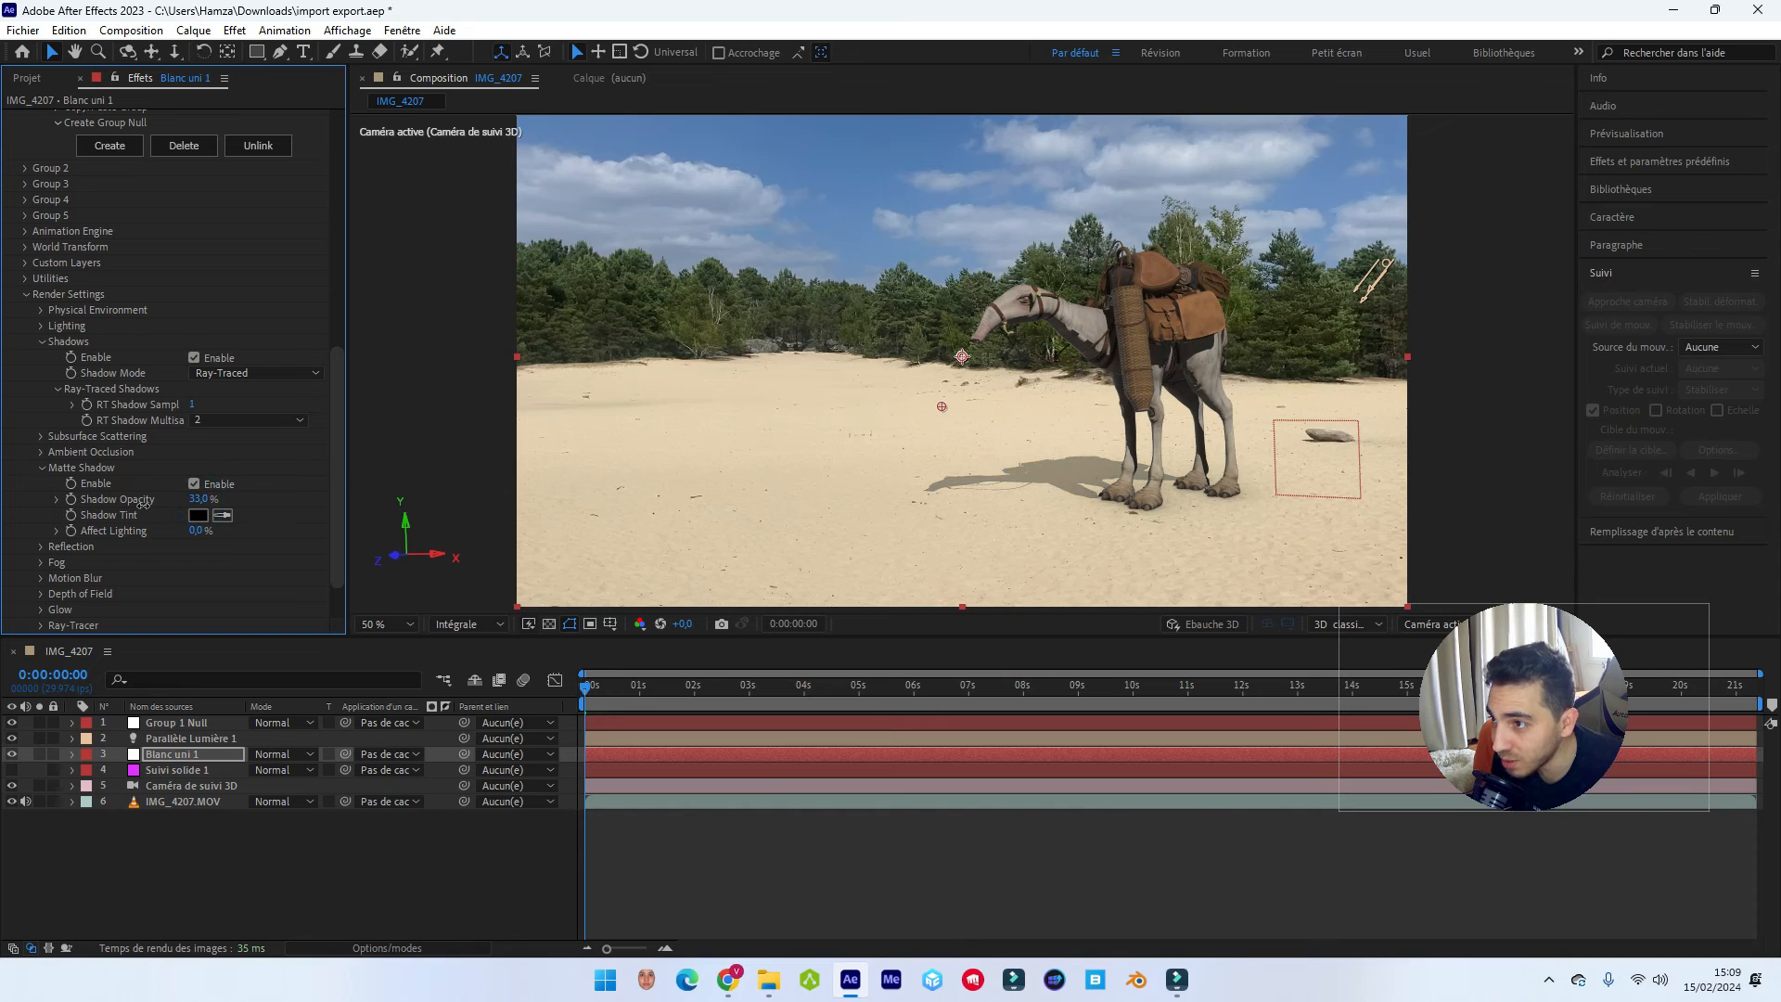
drag(588, 686, 1146, 633)
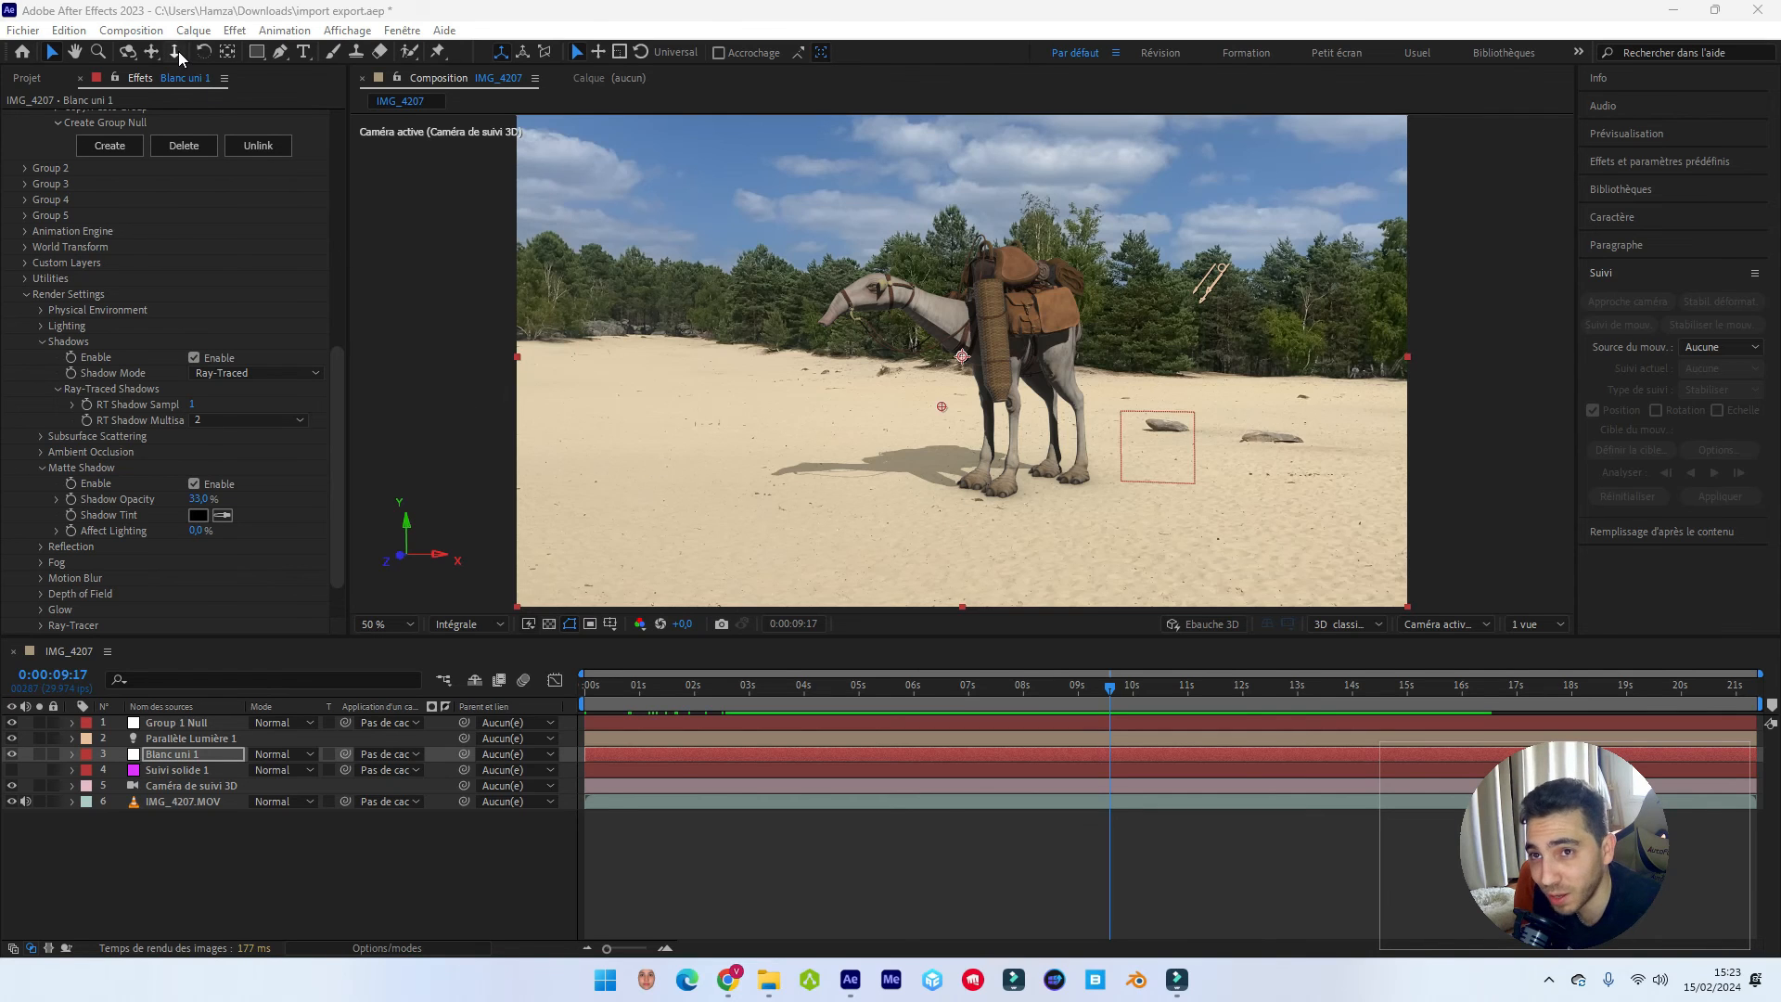
Add the IMG_4207 composition to the render queue and set its time span to the composition length, using the composition's frame rate.
click(144, 30)
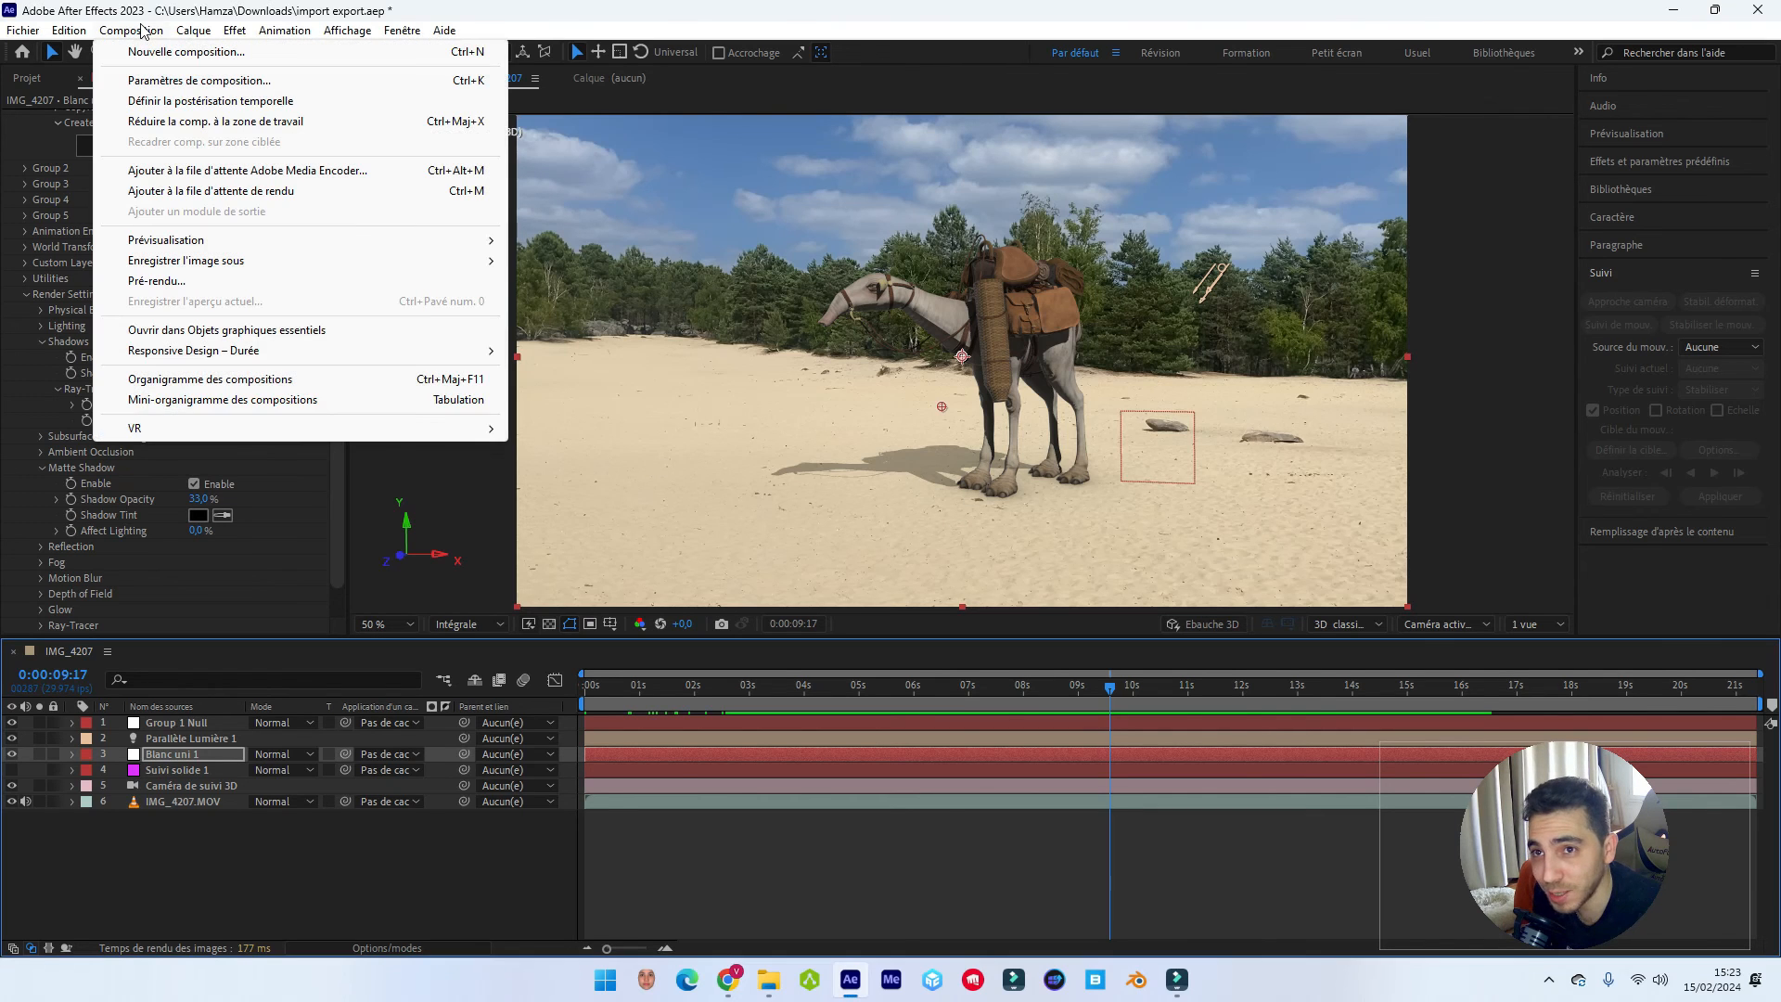
click(180, 193)
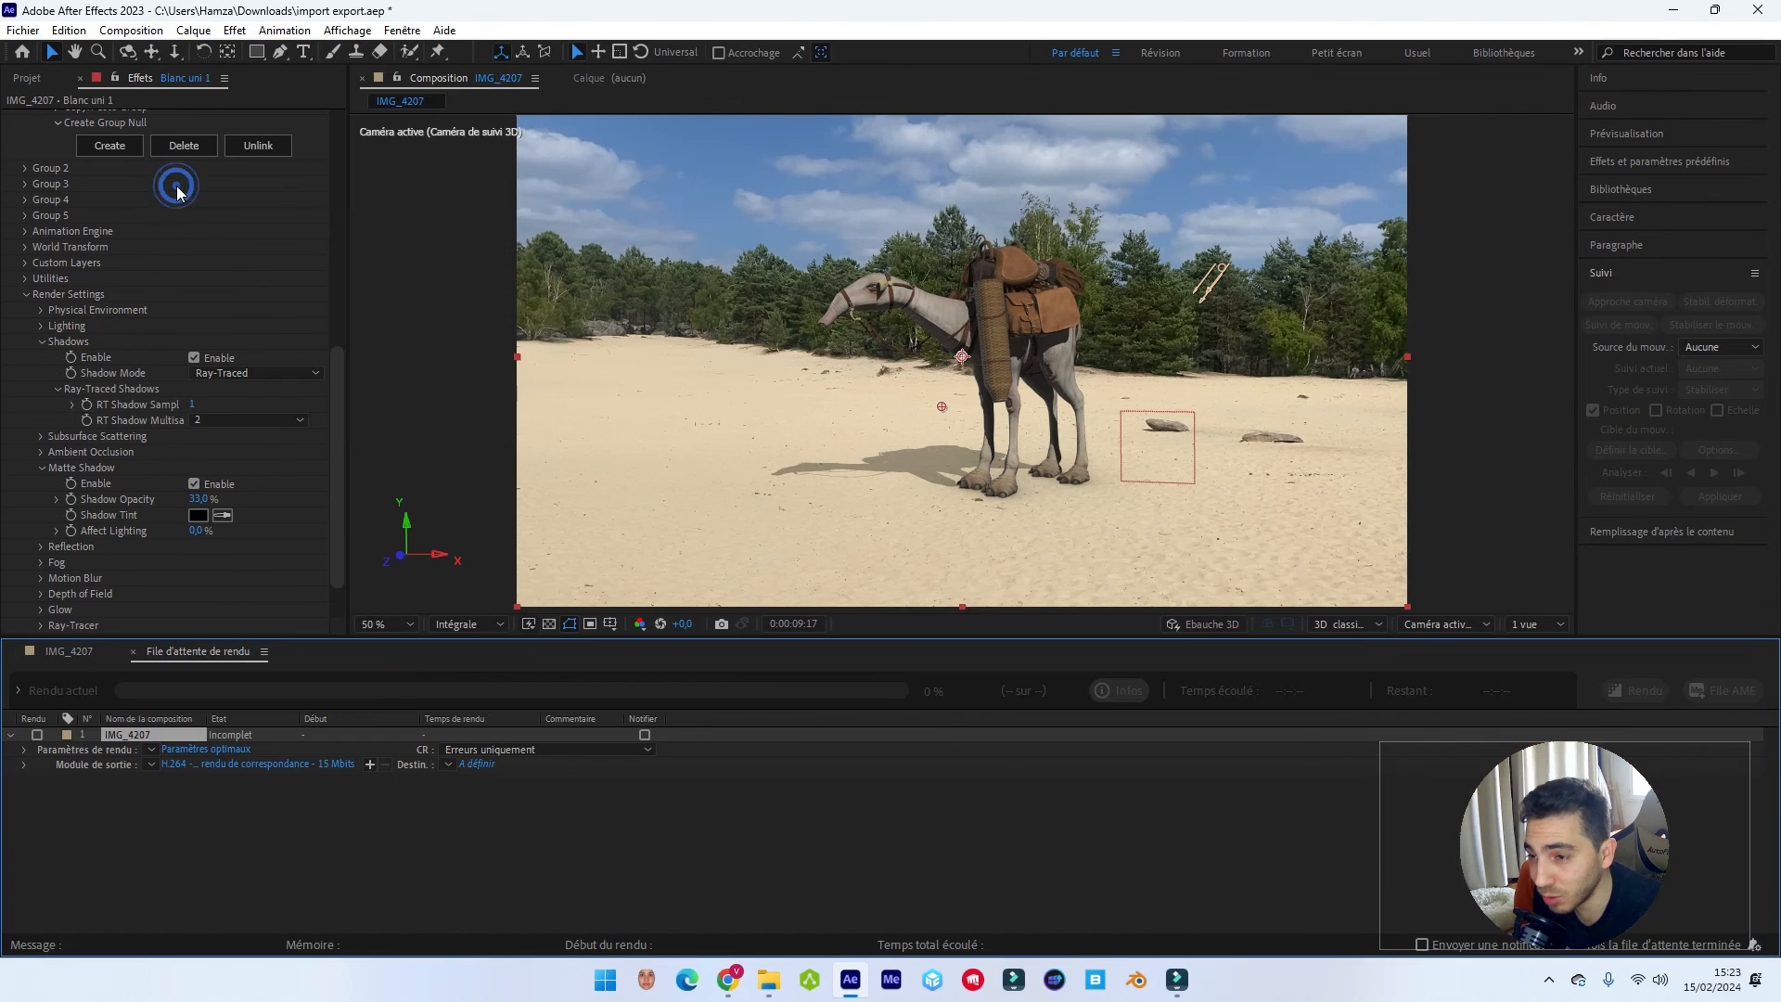
click(213, 750)
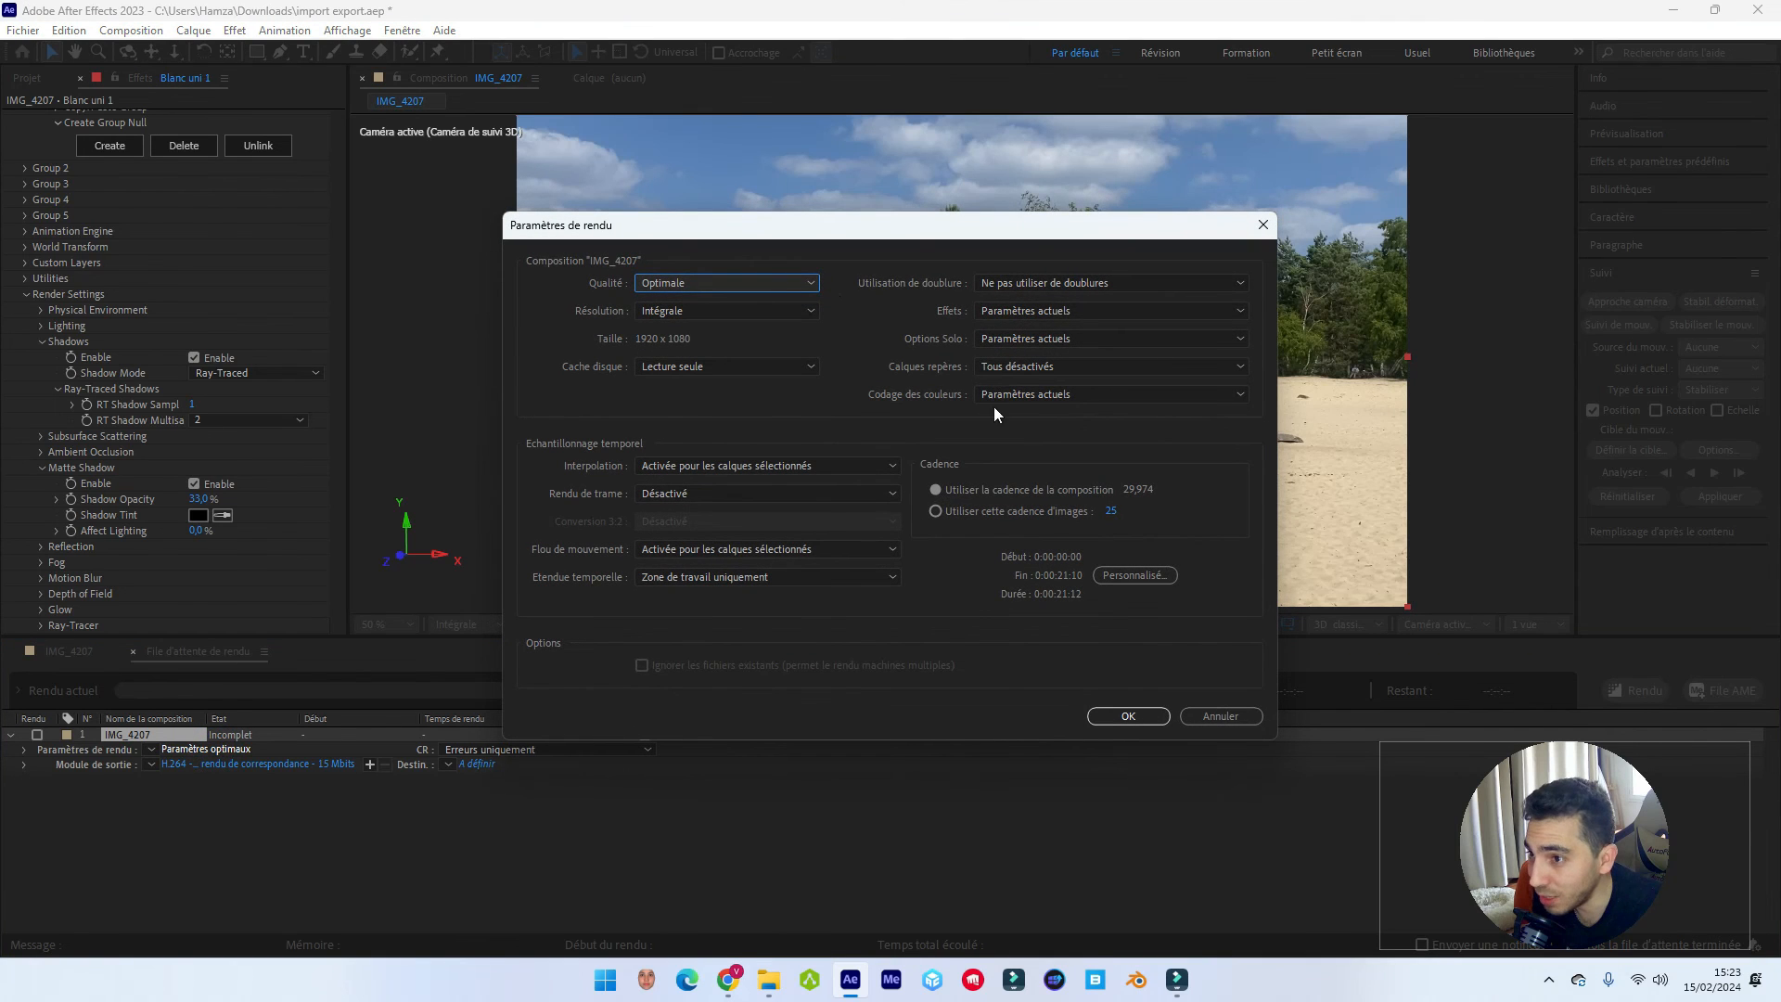
click(783, 581)
click(786, 593)
click(786, 600)
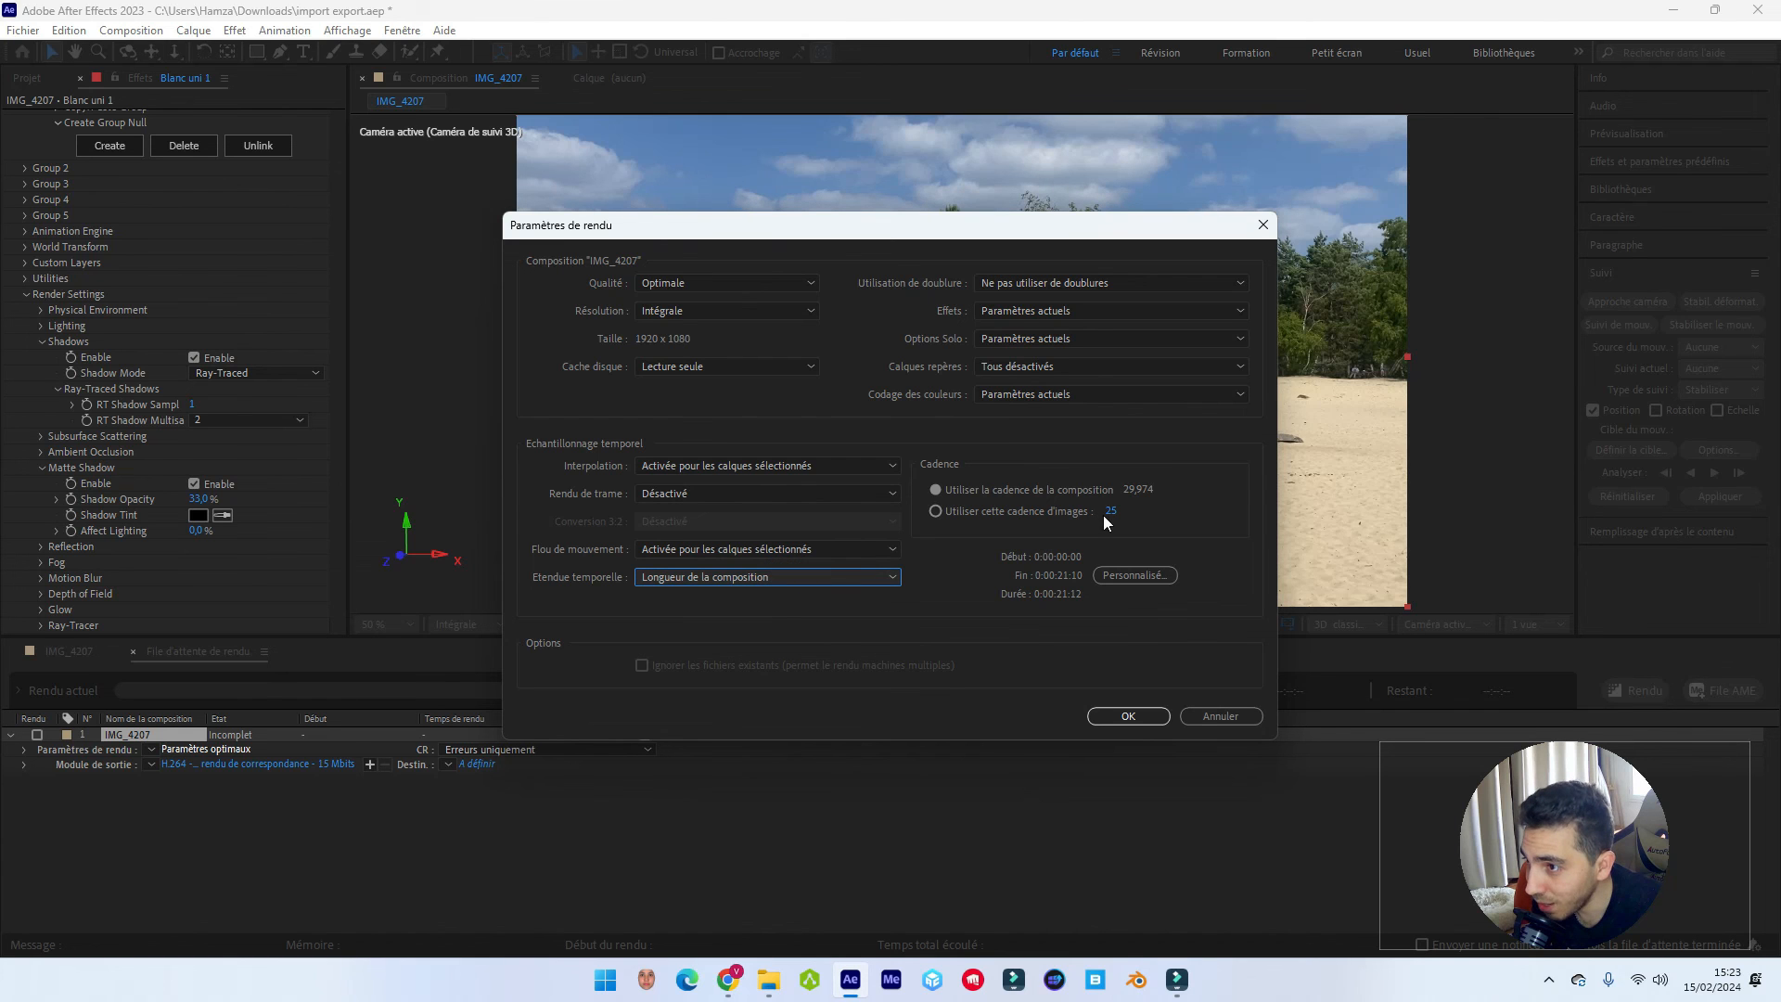
click(982, 490)
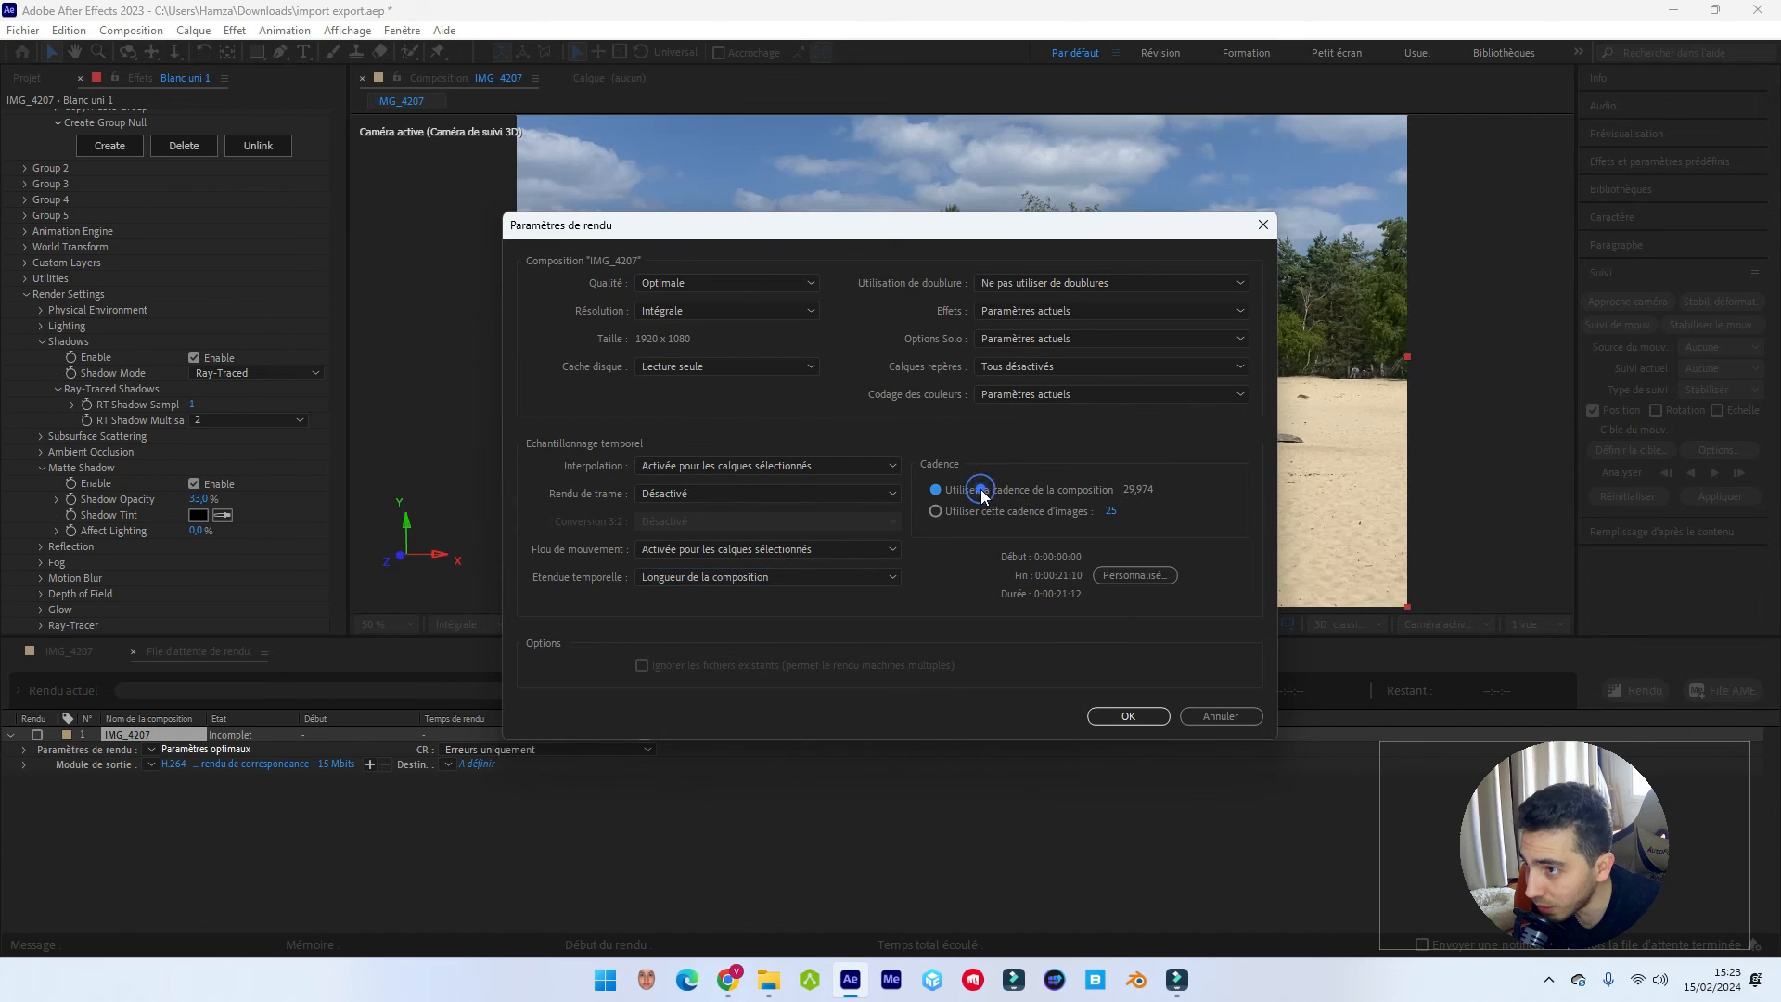
click(1129, 716)
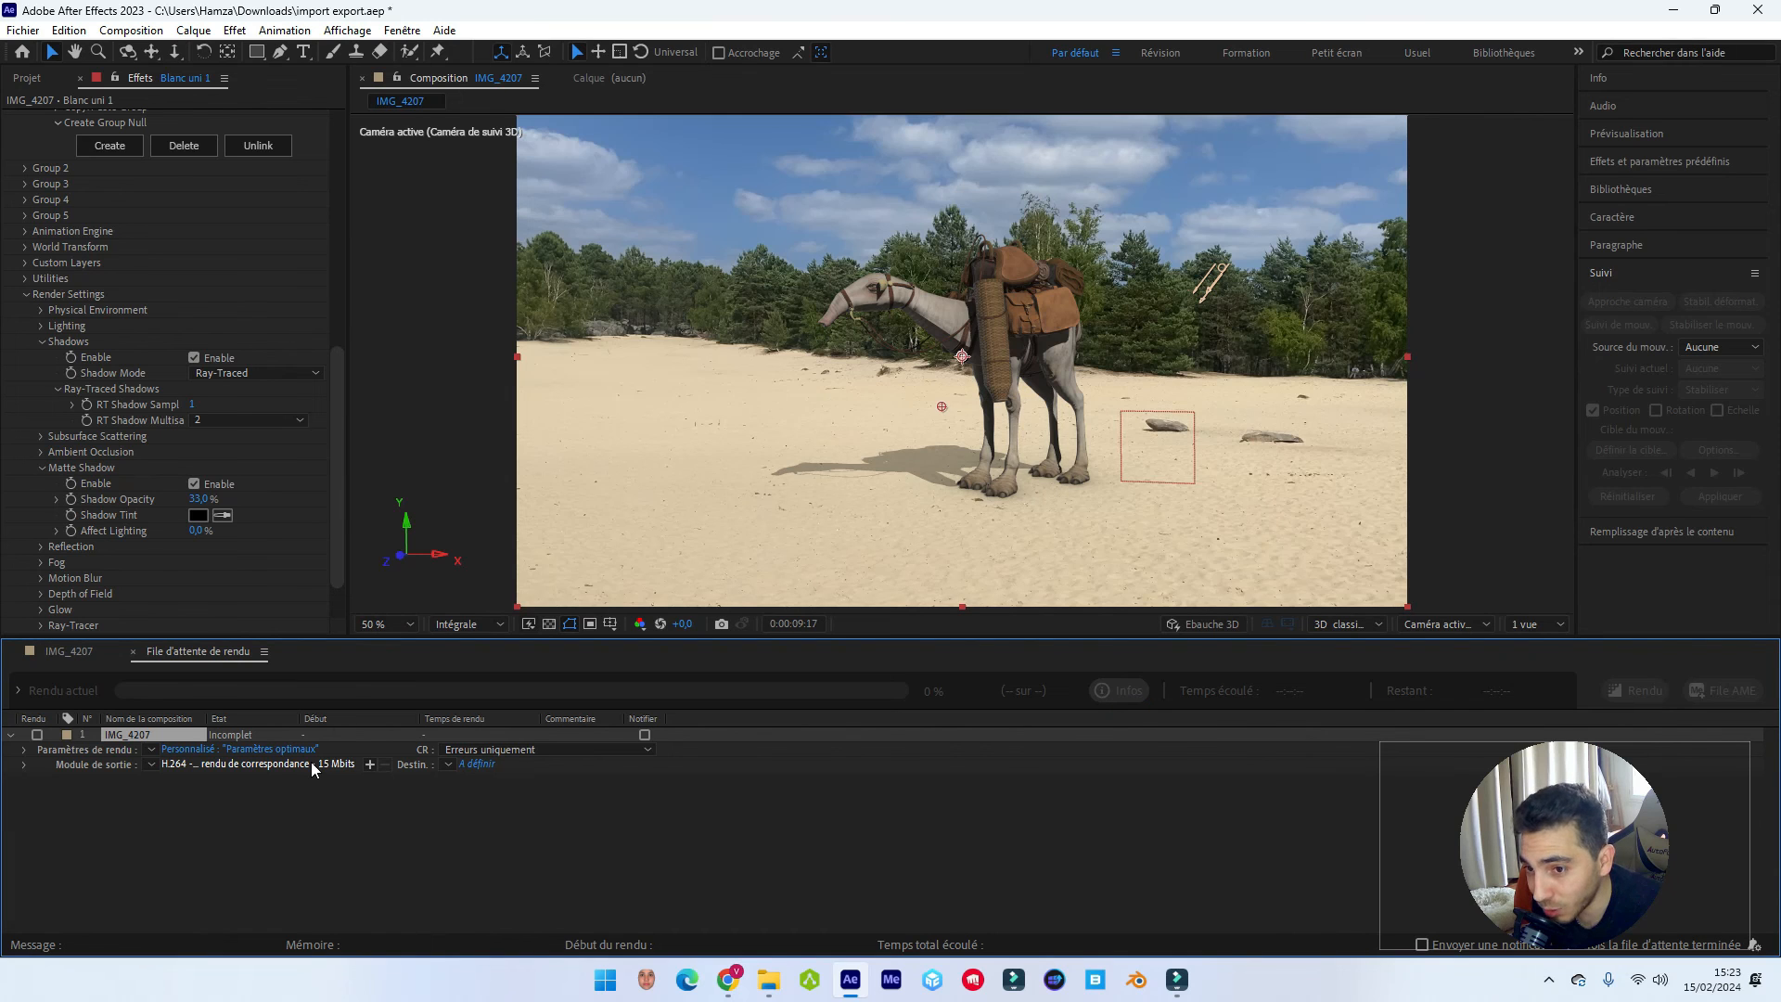
Disable audio output in the H.264 output module settings of the queued render.
click(278, 765)
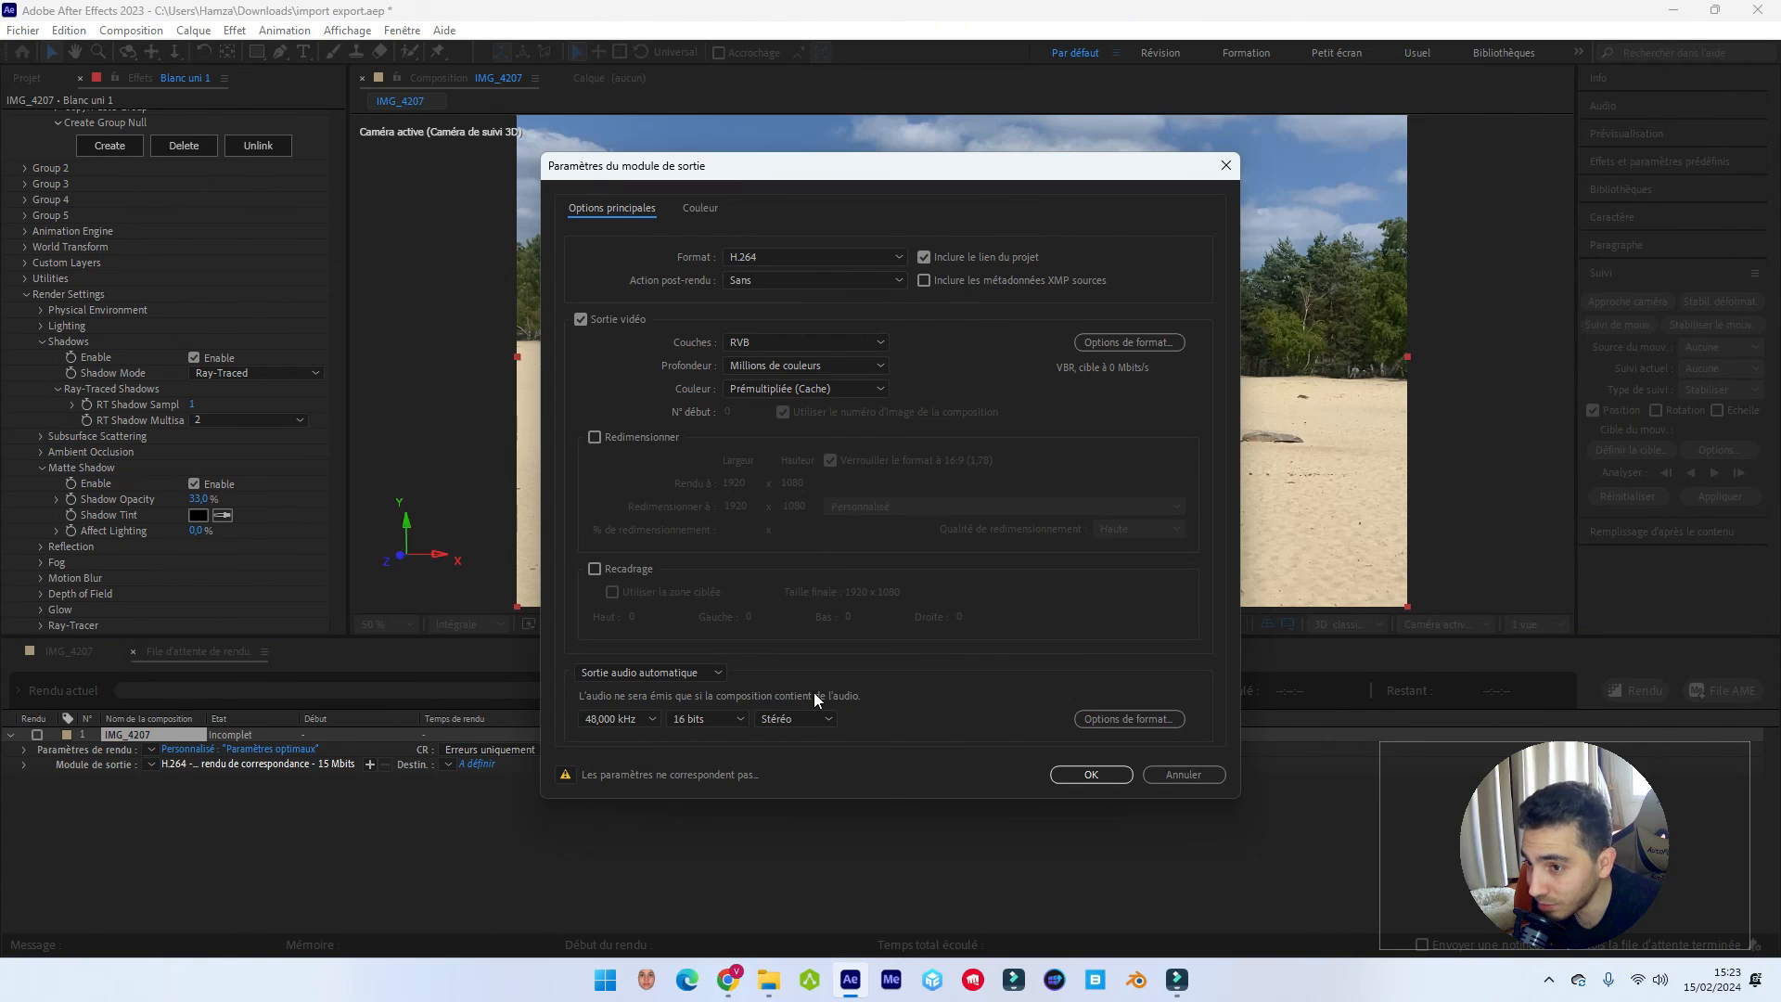
click(681, 670)
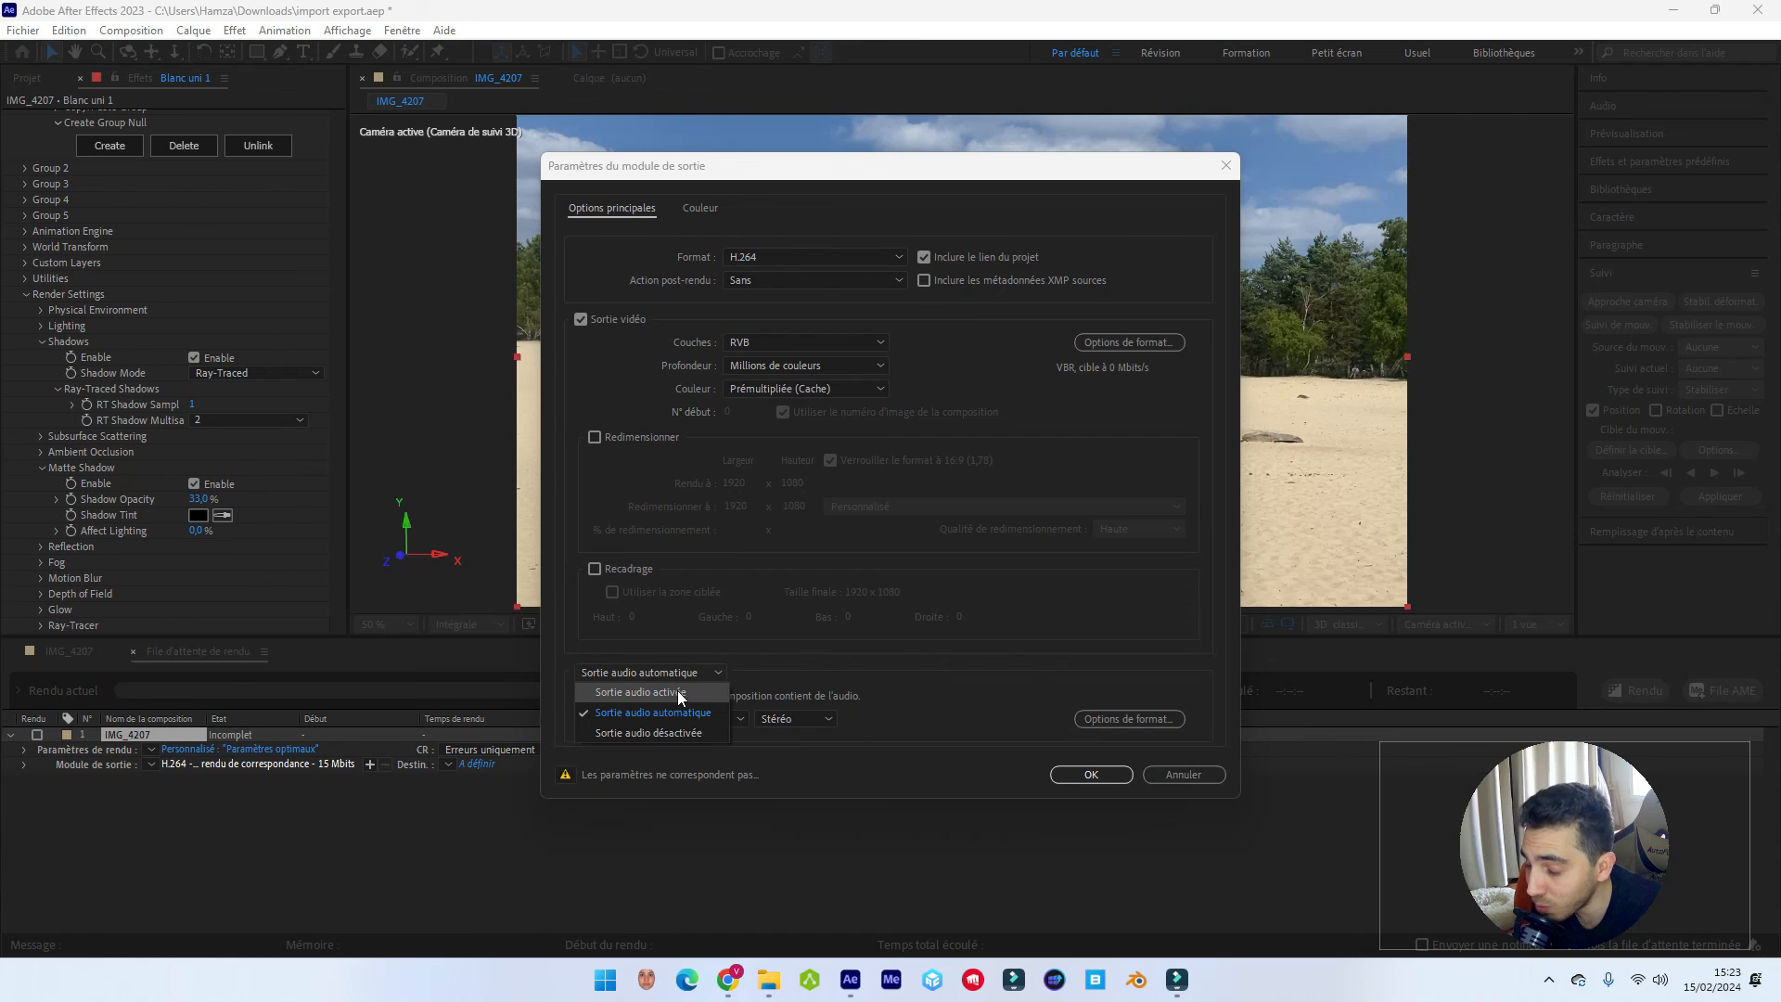
click(681, 733)
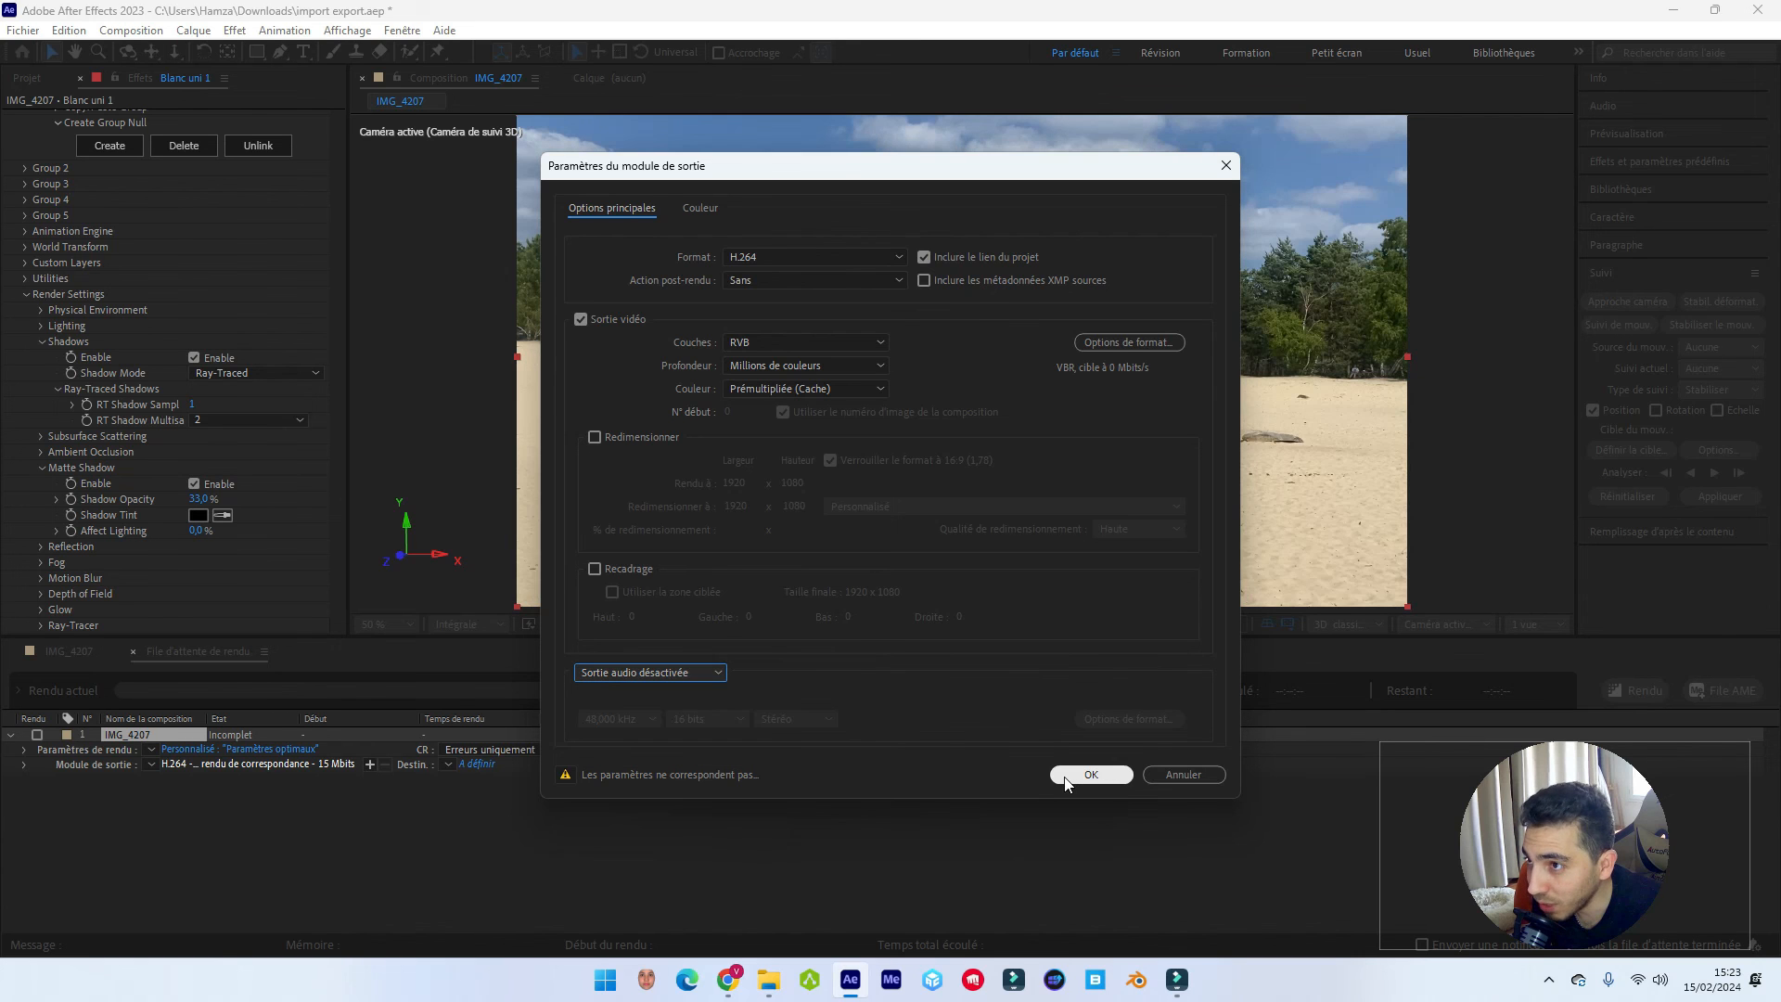
click(1076, 774)
Set the output destination to IMG_4207.mp4 in the Téléchargements folder and start the render.
click(477, 763)
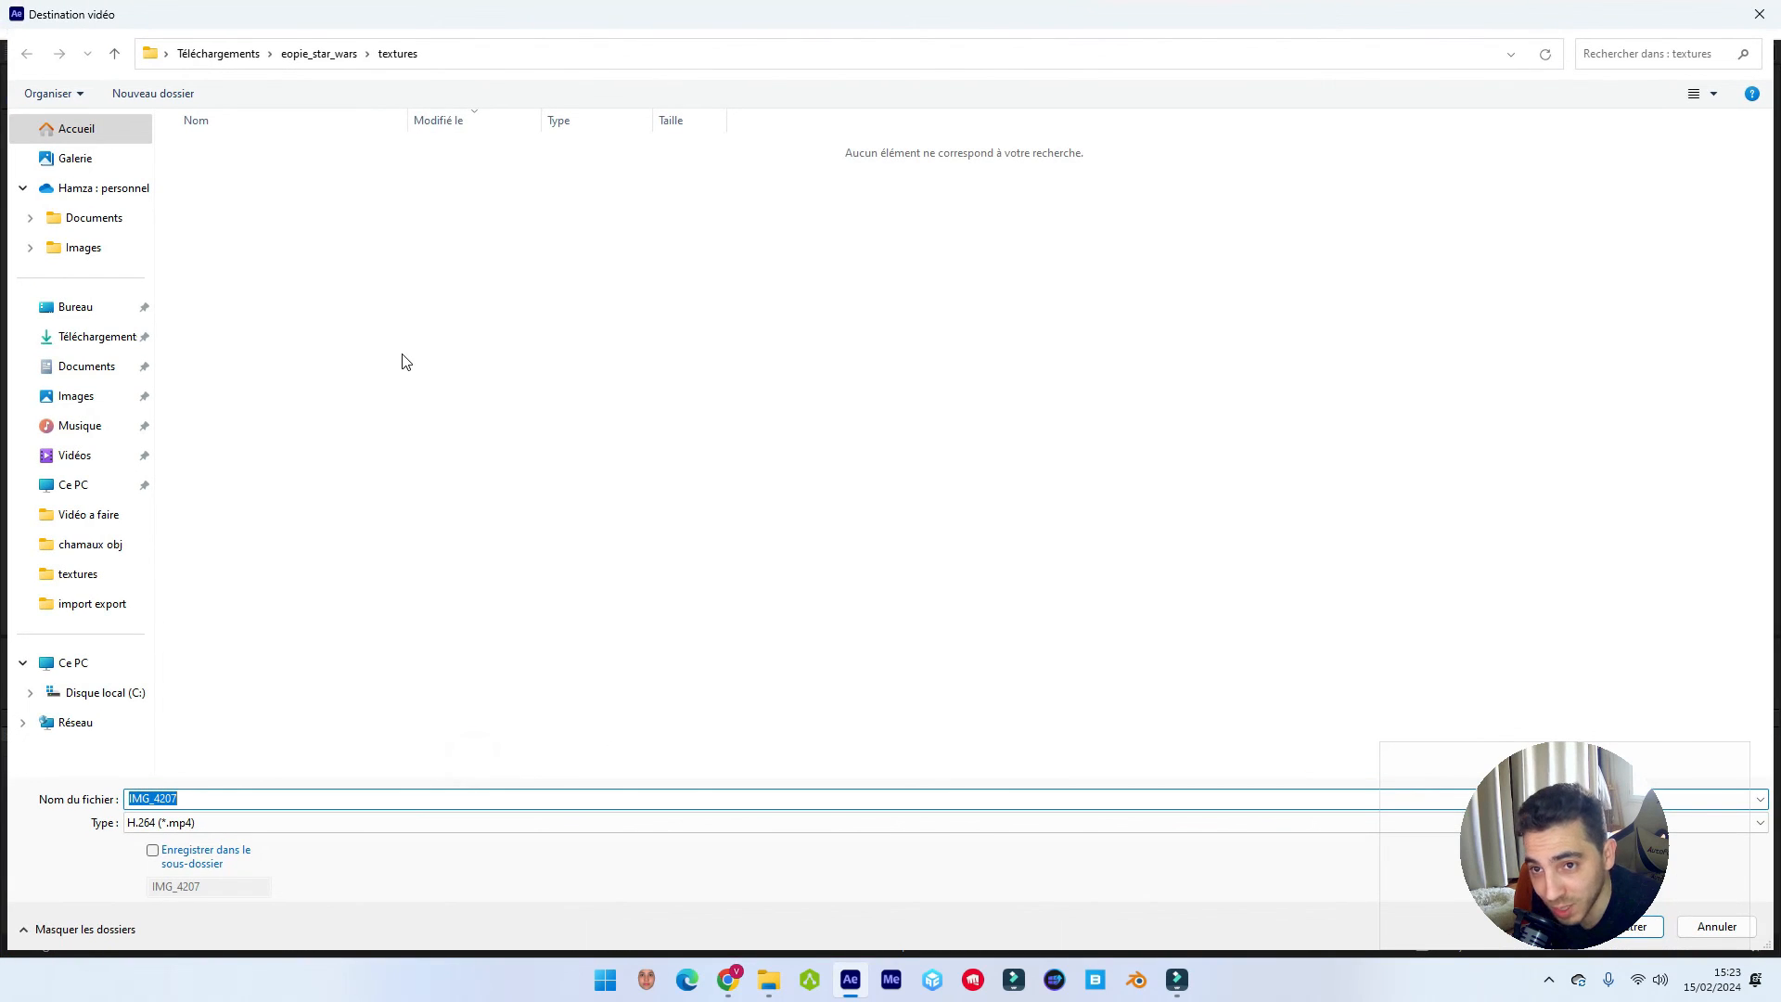
click(97, 337)
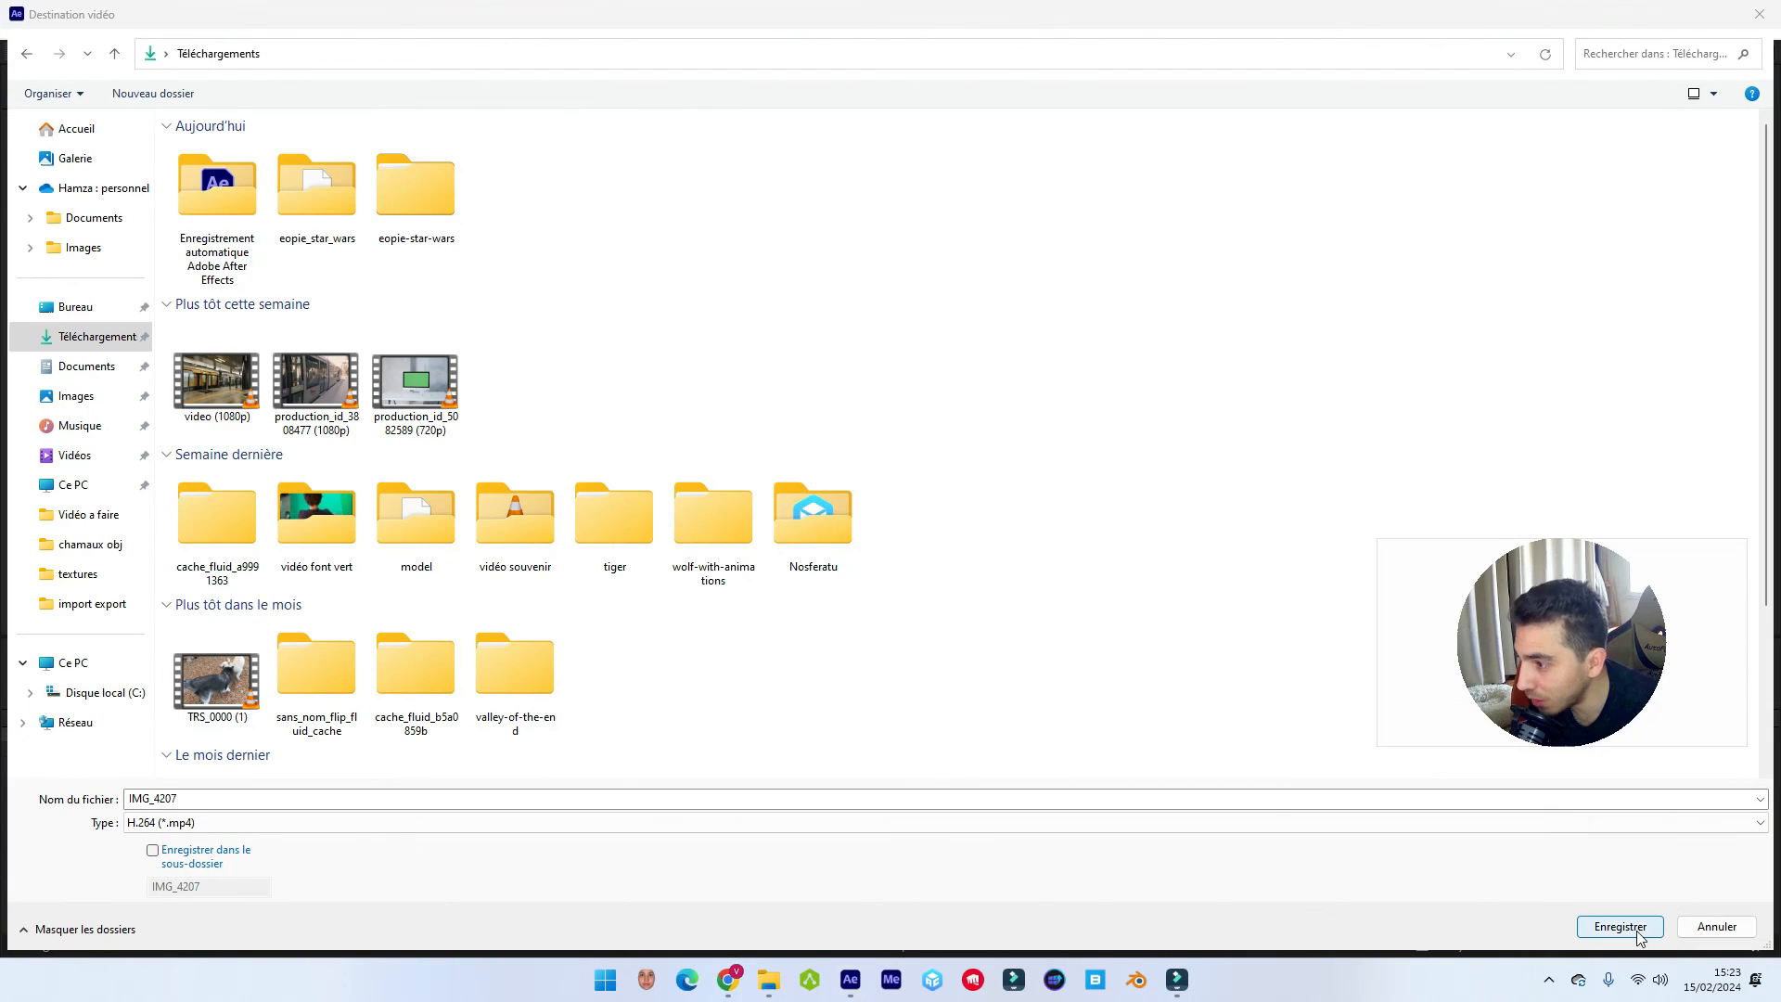
click(1638, 934)
click(1636, 691)
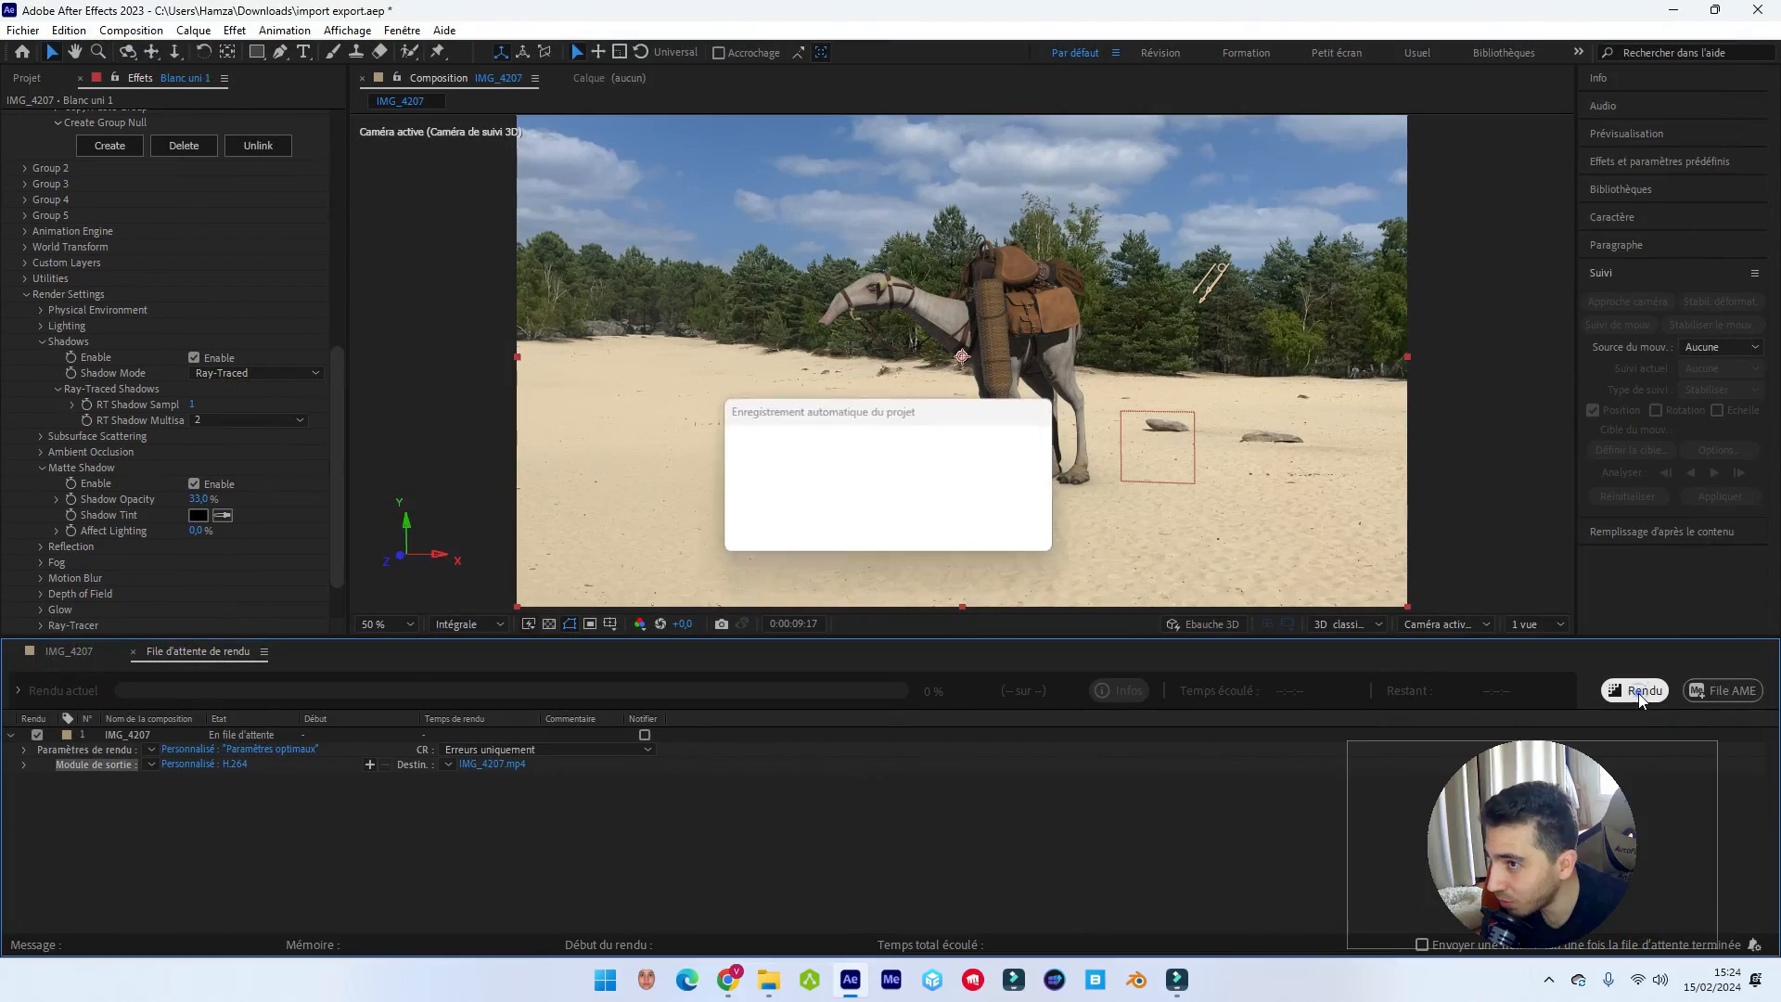